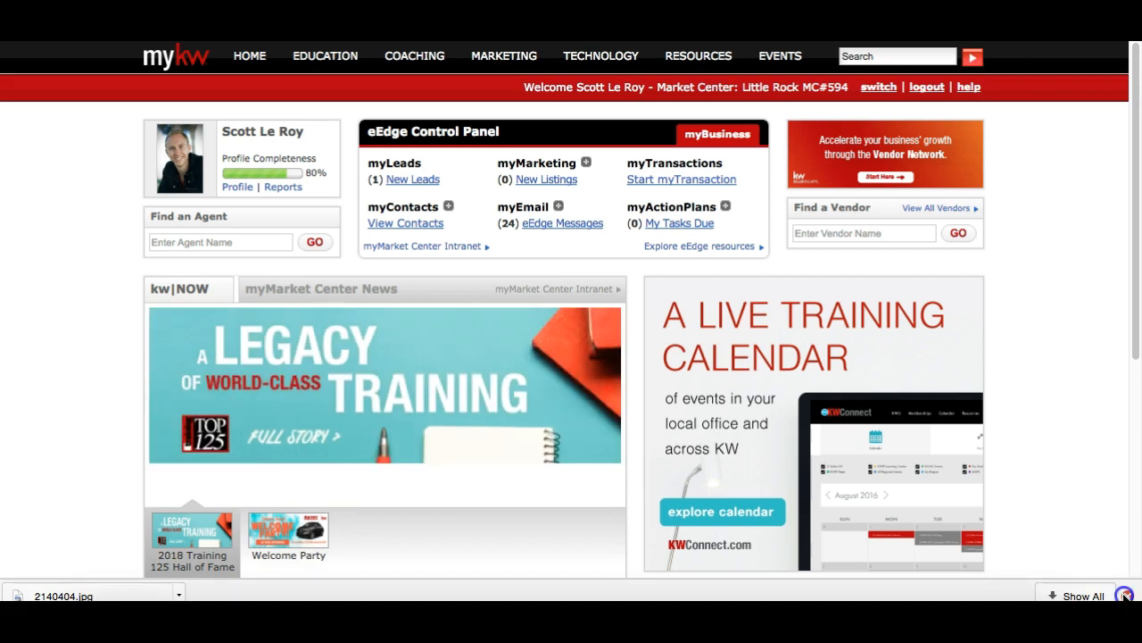
Close Chrome's downloads bar to reveal the full MyKW home dashboard
click(1128, 596)
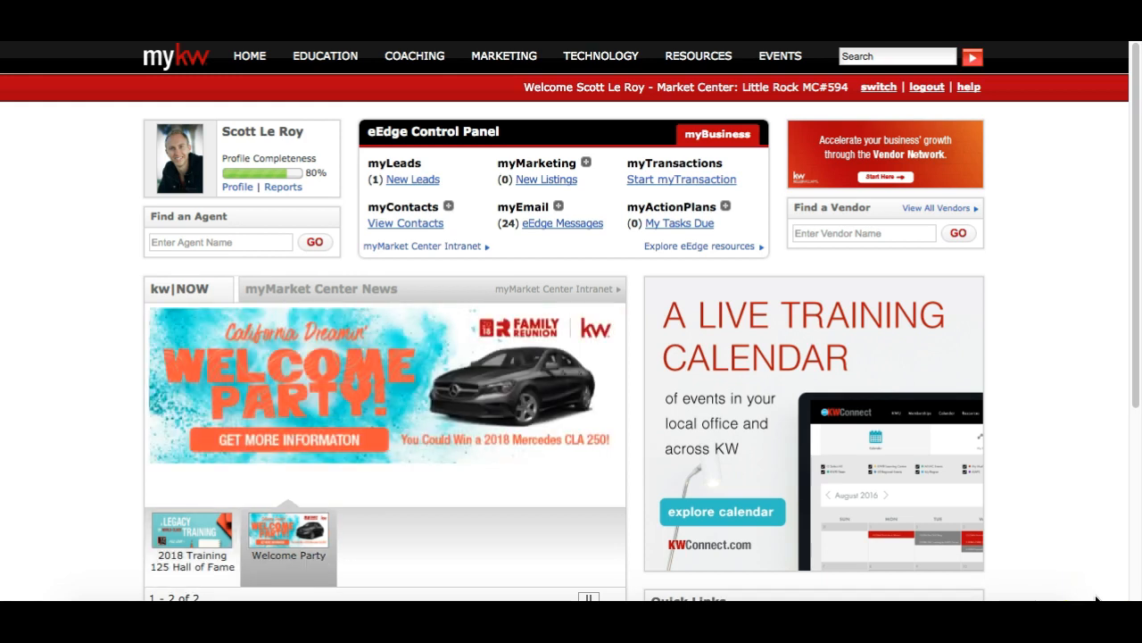
click(1091, 527)
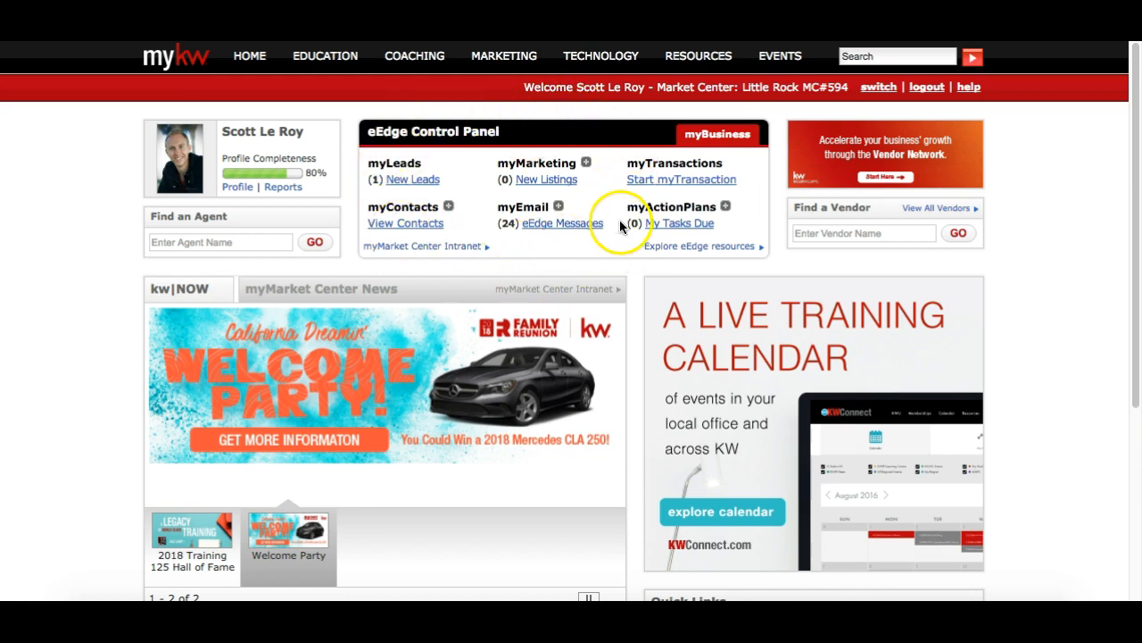
Expand myMarketing in the eEdge Control Panel and choose Create Marketing Materials
click(587, 164)
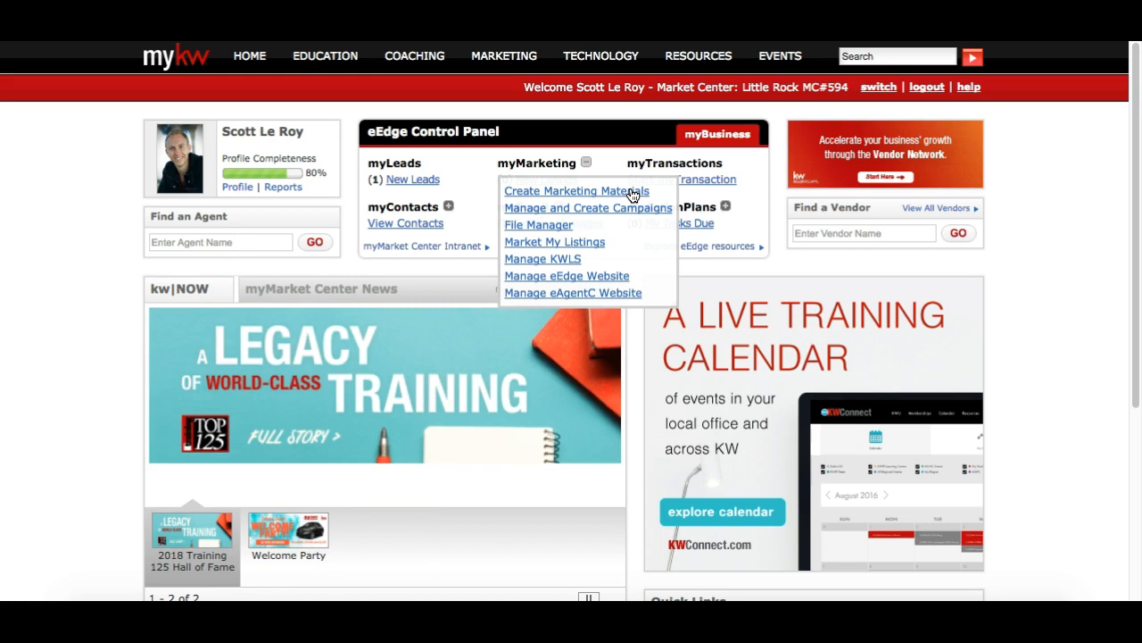
click(632, 192)
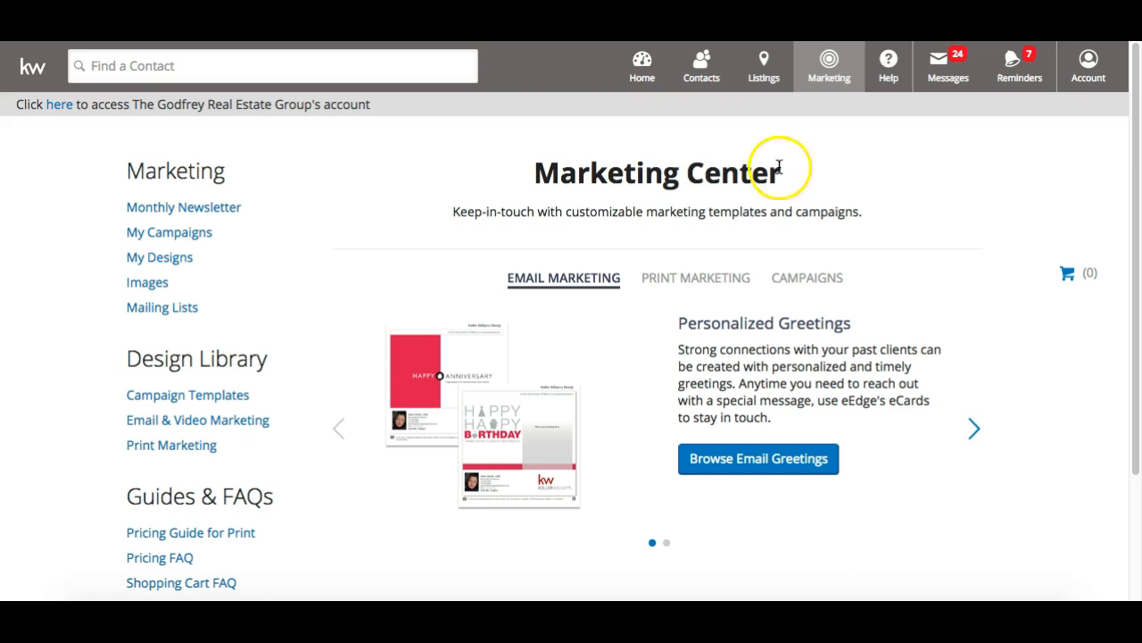
Go to Account > My Account to view the profile and marketing settings
click(1095, 89)
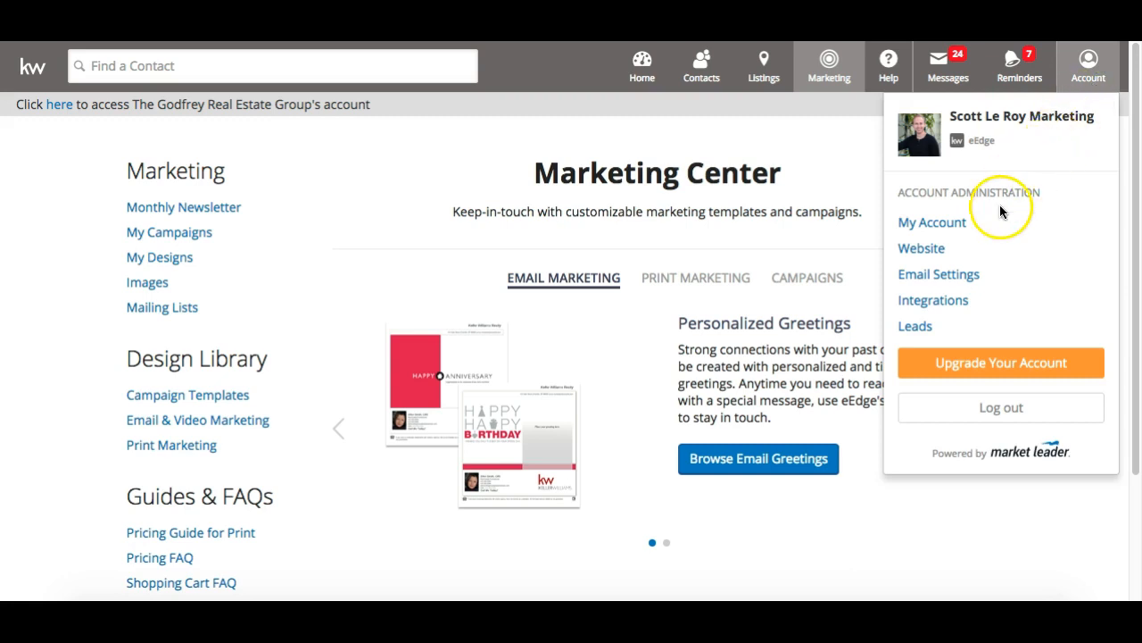
click(947, 231)
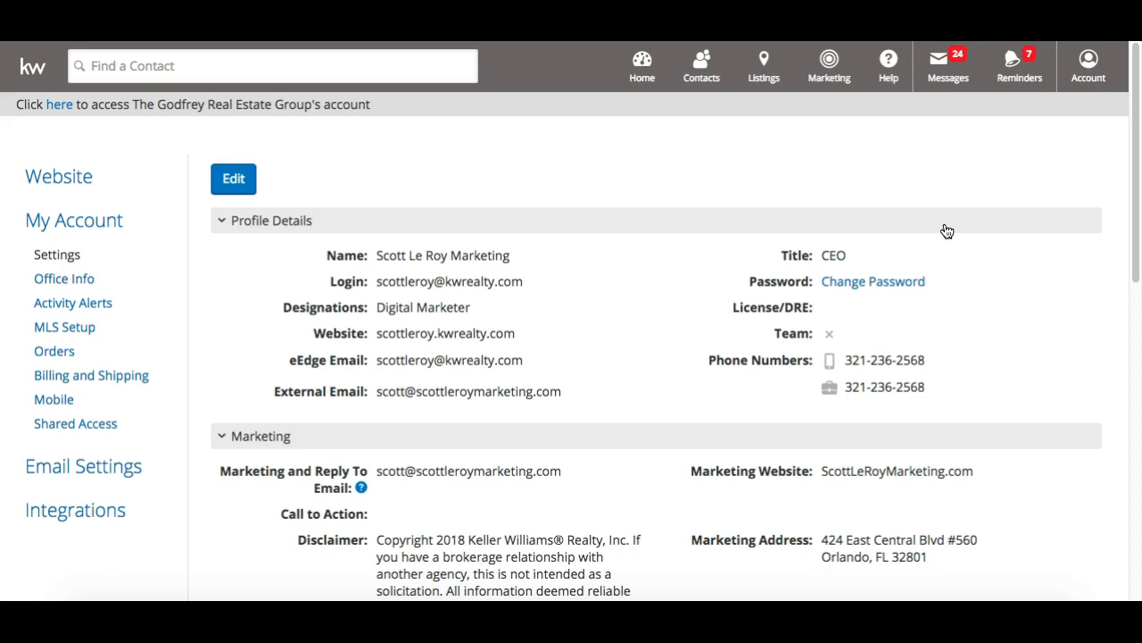
Make Profile Details editable and review the Name, Title and Designations fields
scroll(947, 231, down, 1)
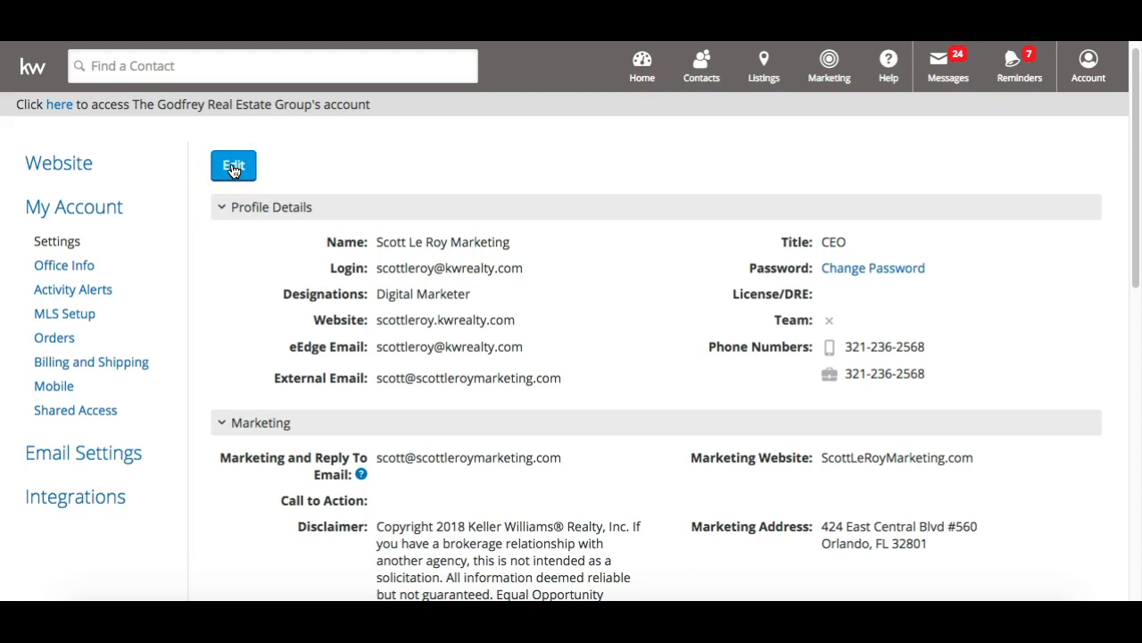
click(233, 167)
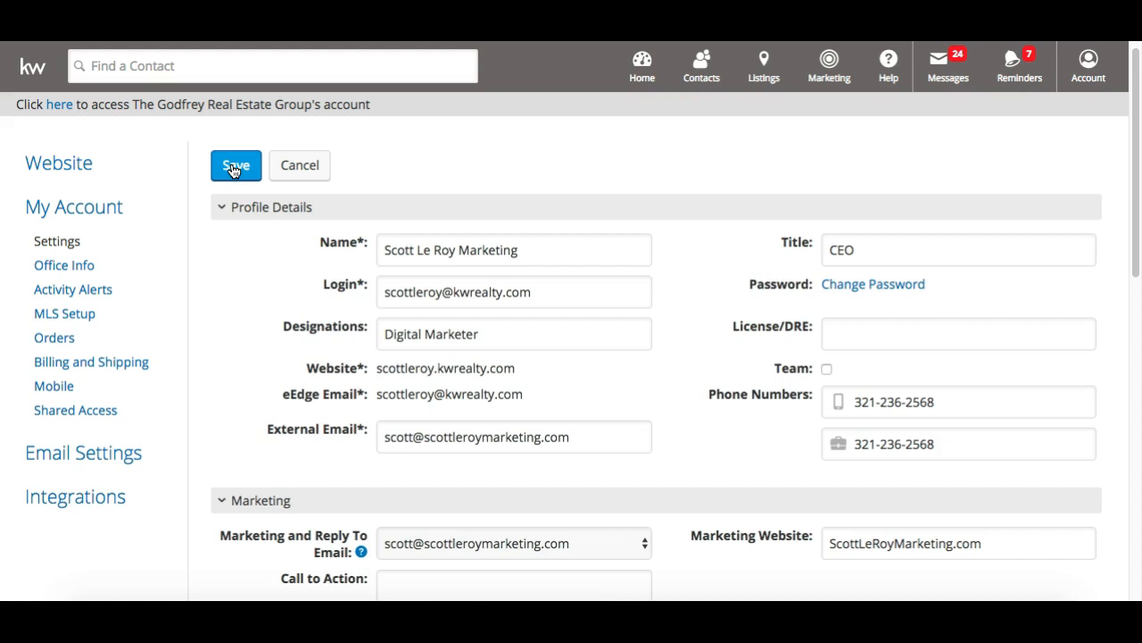
click(502, 247)
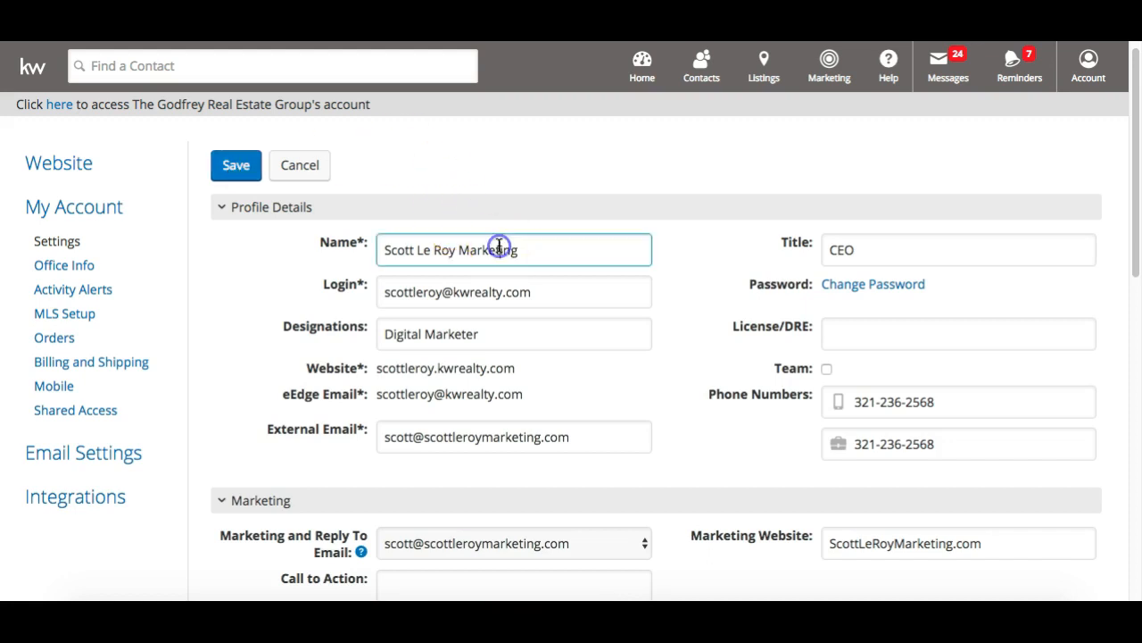
scroll(500, 245, down, 1)
scroll(500, 246, down, 1)
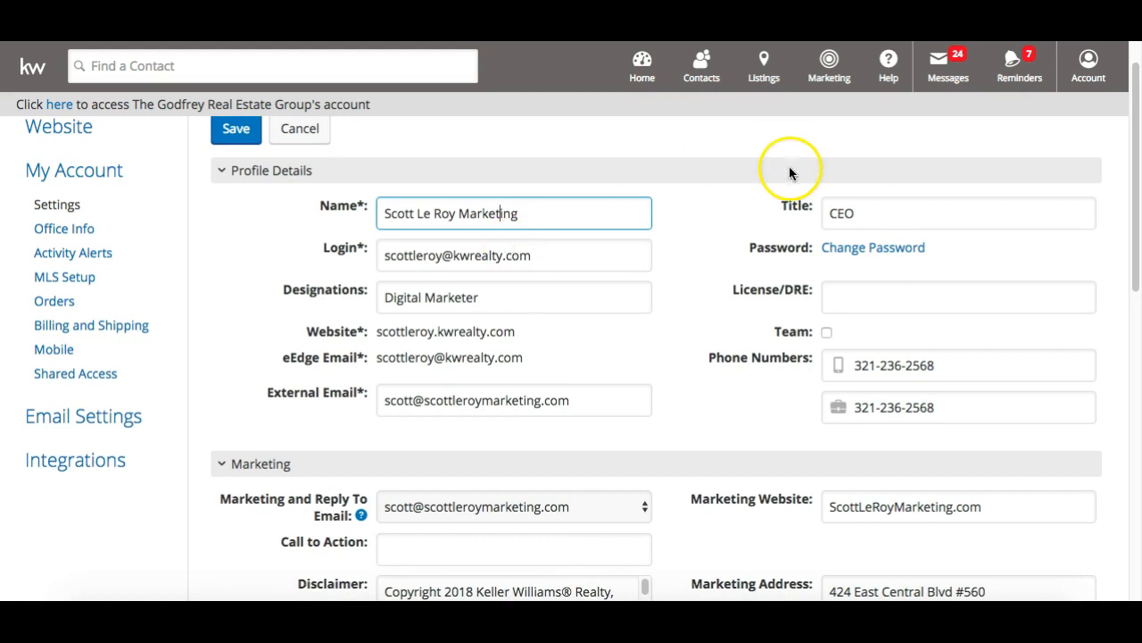
click(863, 212)
scroll(863, 212, down, 2)
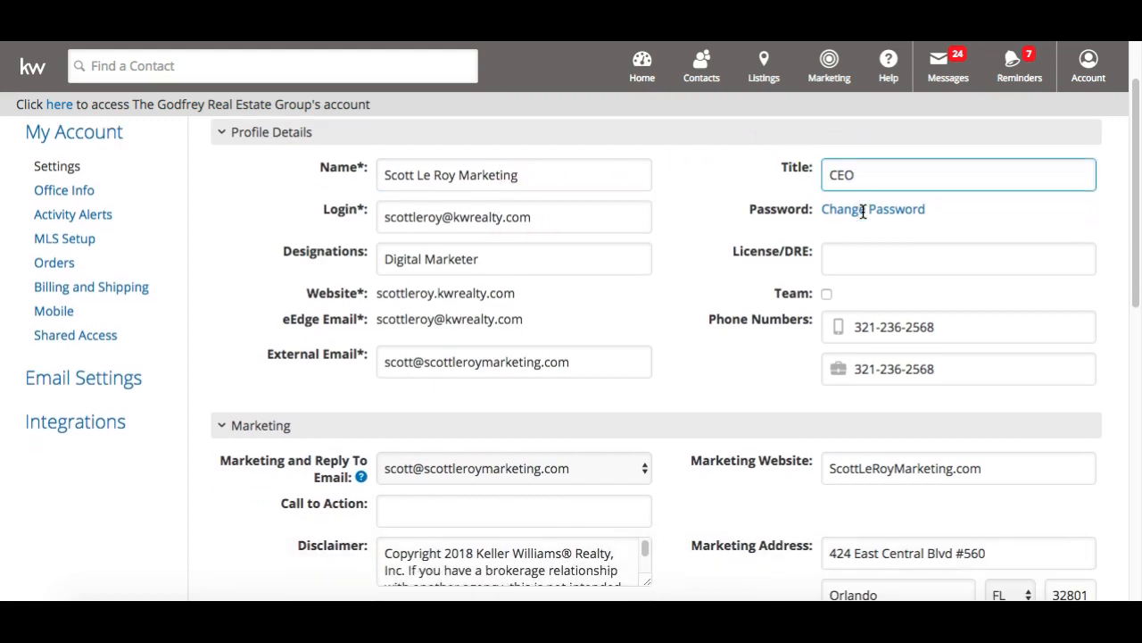
click(539, 259)
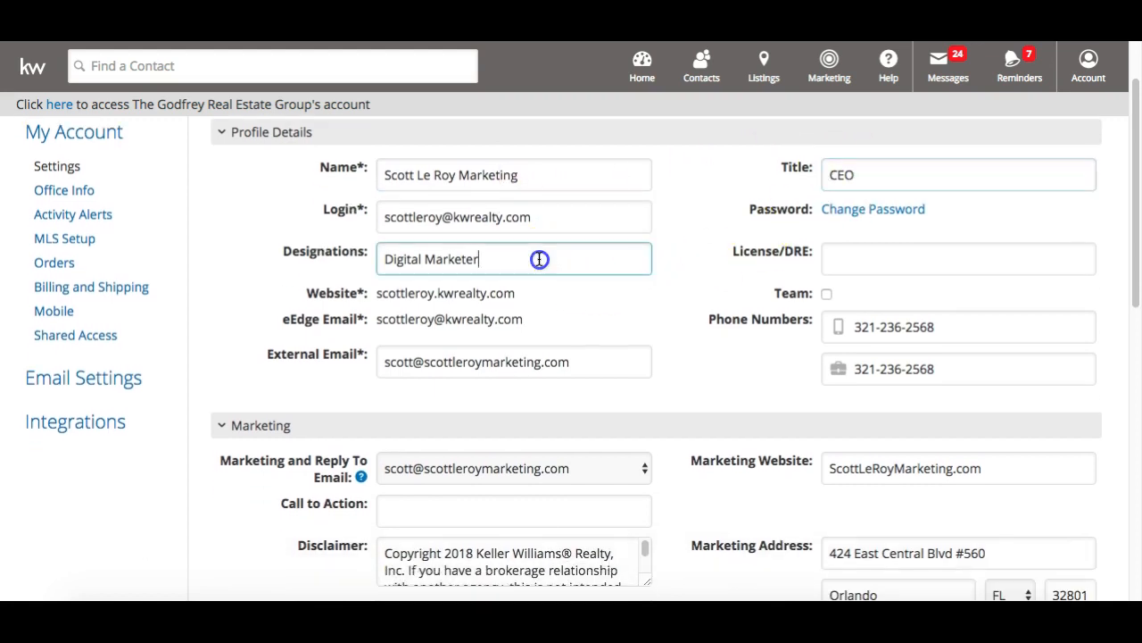
Check the External Email field against the highlighted eEdge Email address
scroll(508, 308, down, 3)
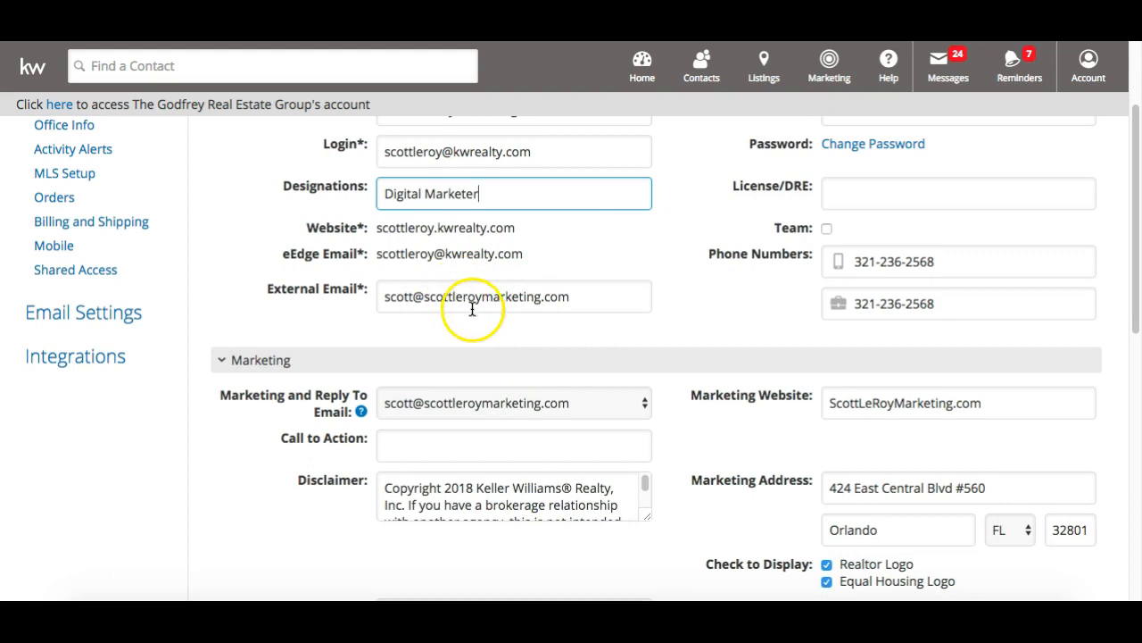
click(509, 296)
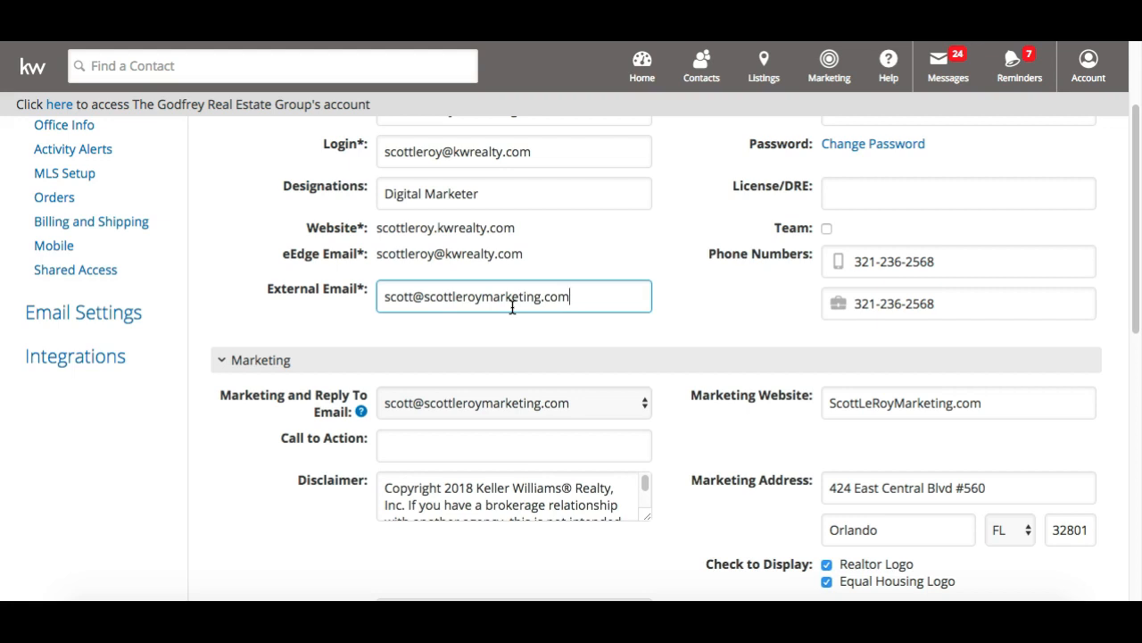
drag(377, 254, 516, 254)
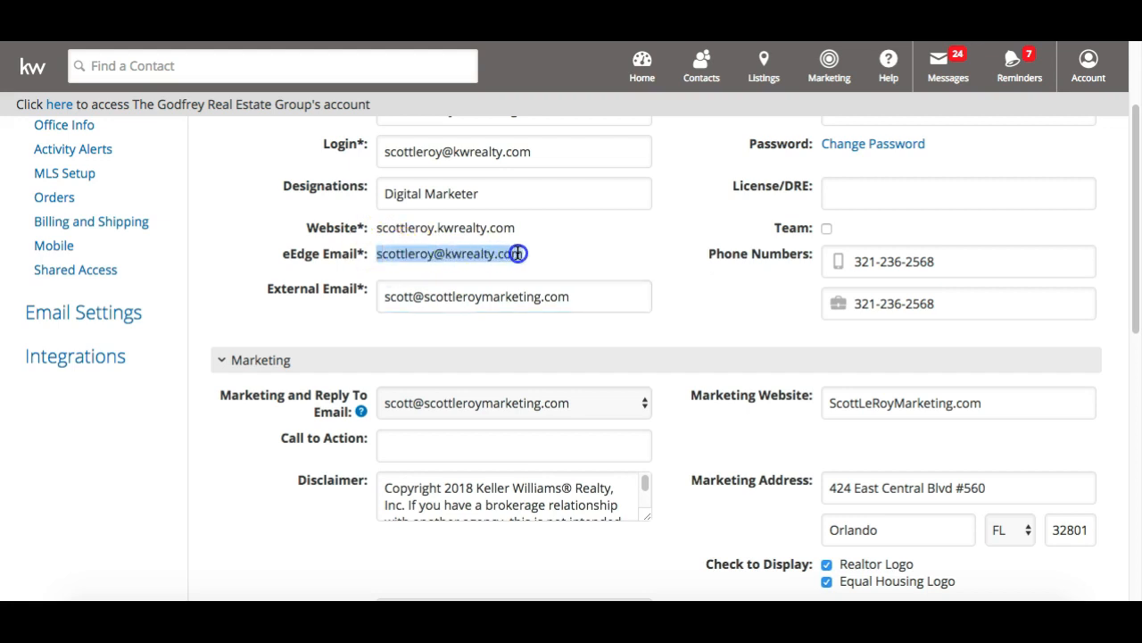
click(560, 299)
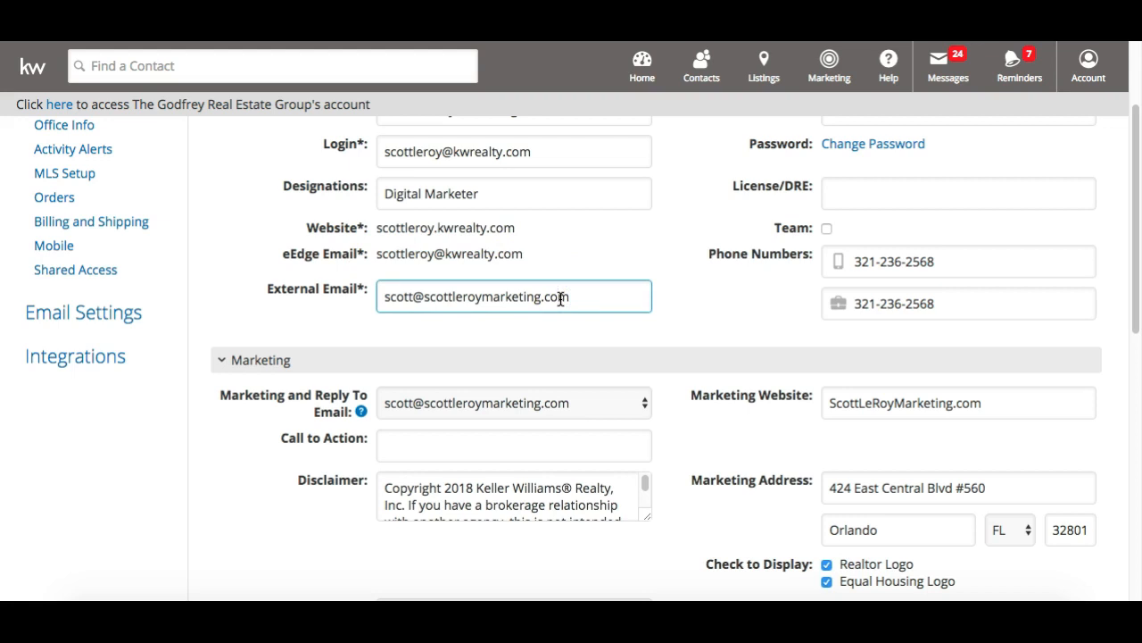
scroll(561, 299, down, 1)
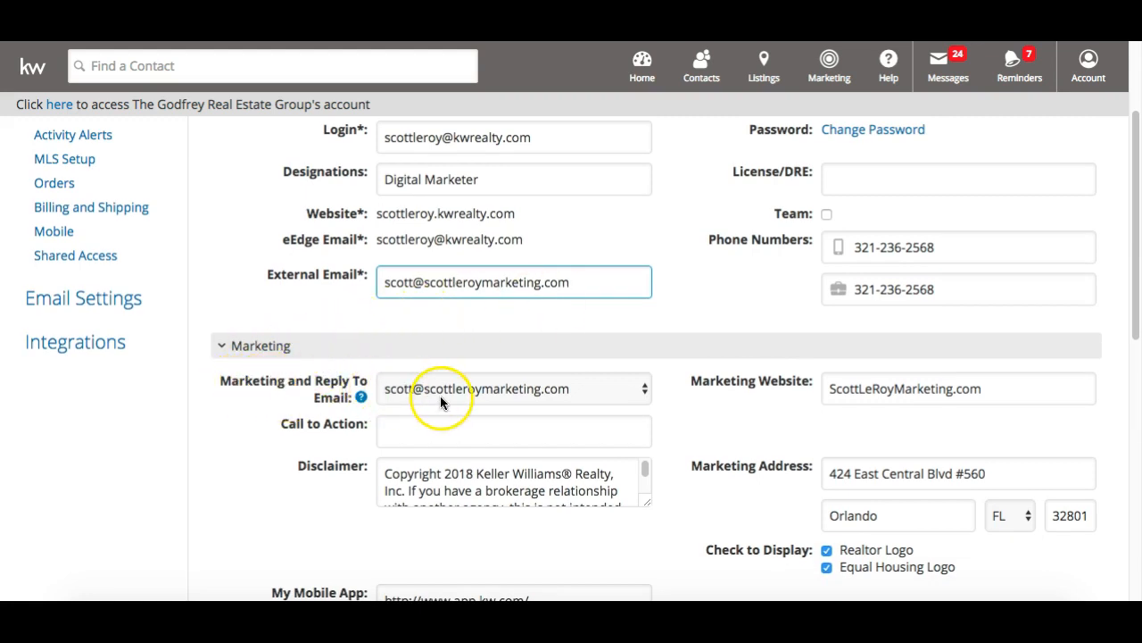
click(496, 390)
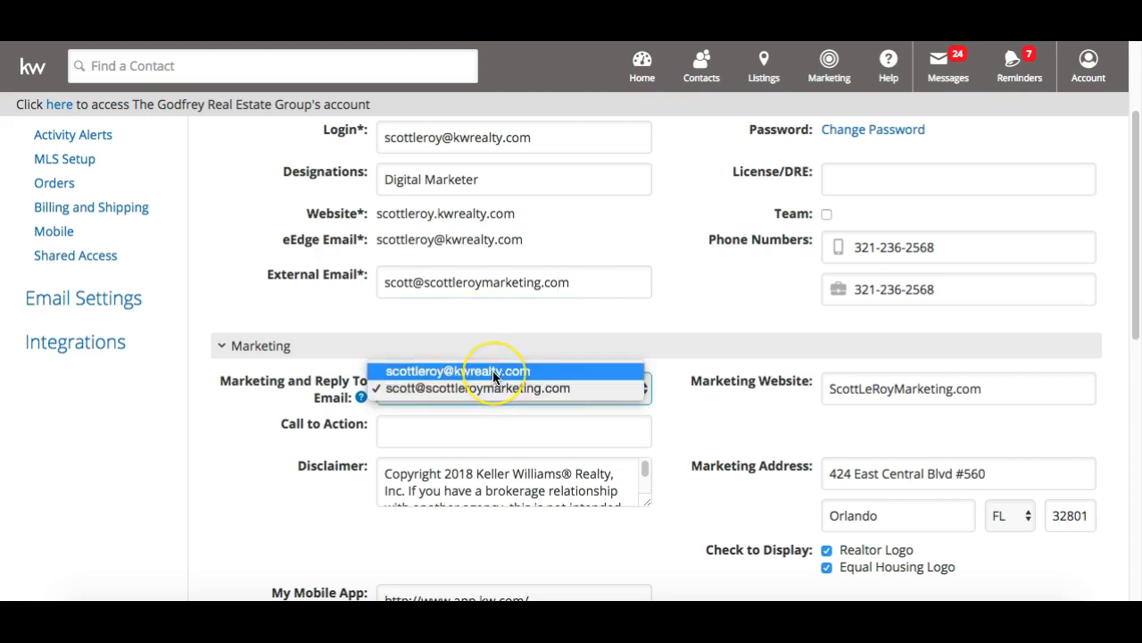
click(493, 370)
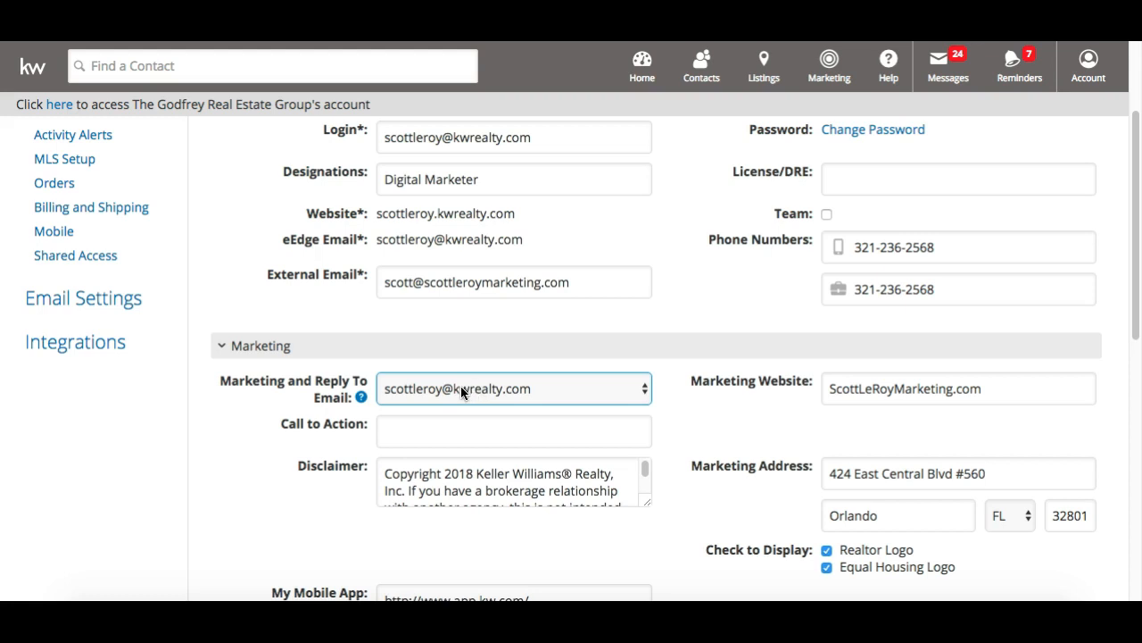
click(618, 394)
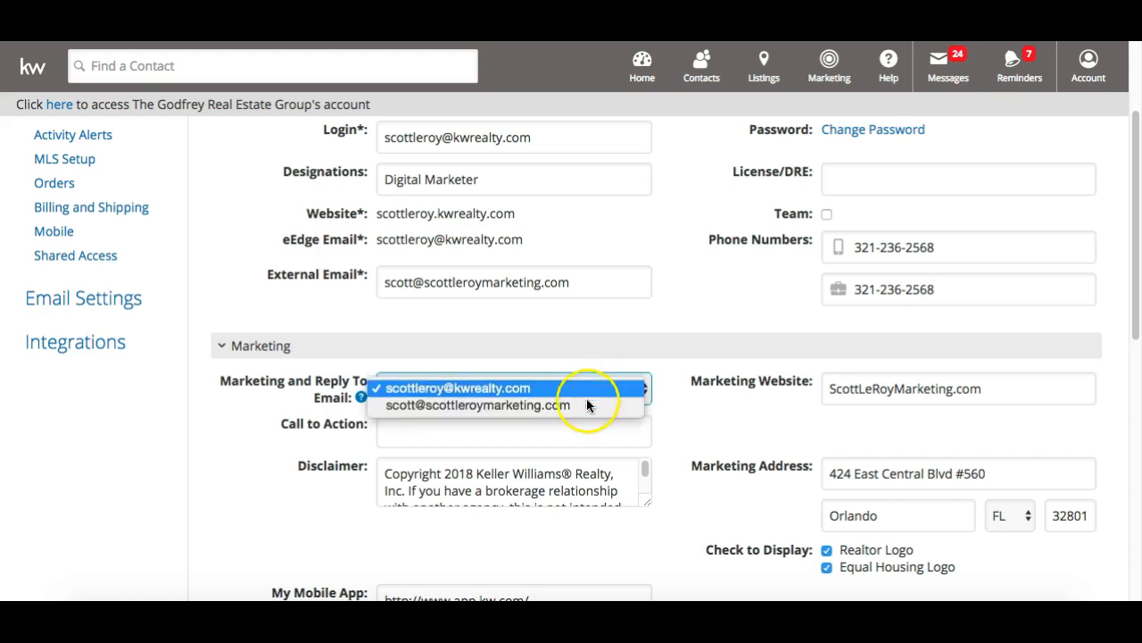
click(576, 404)
click(561, 388)
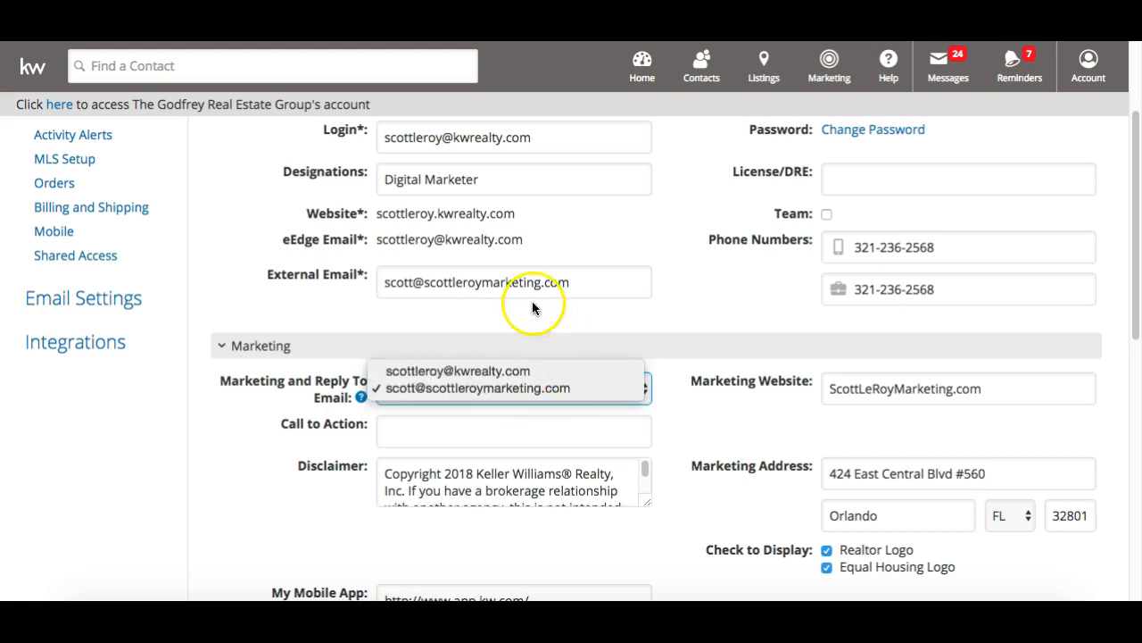
click(433, 390)
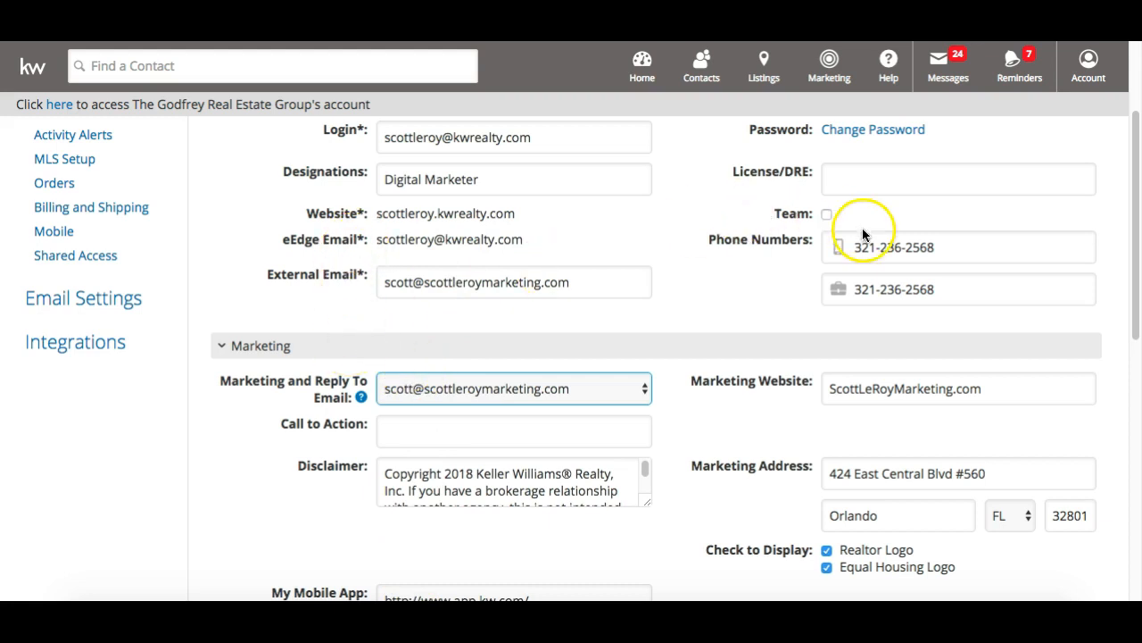
click(945, 248)
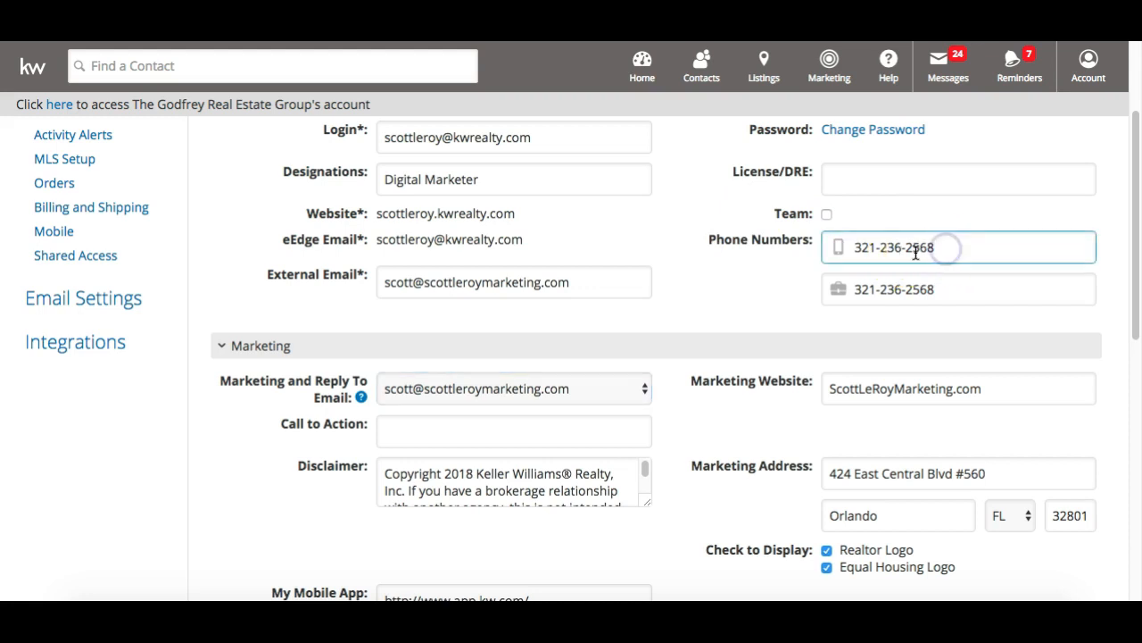
click(838, 249)
click(838, 289)
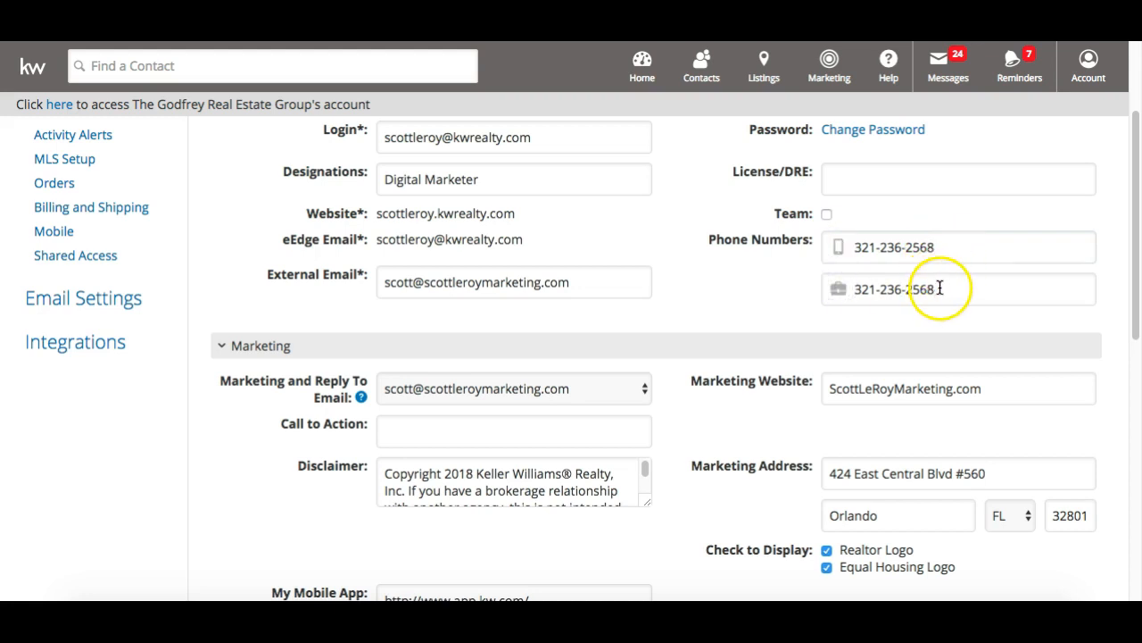
click(834, 289)
click(986, 280)
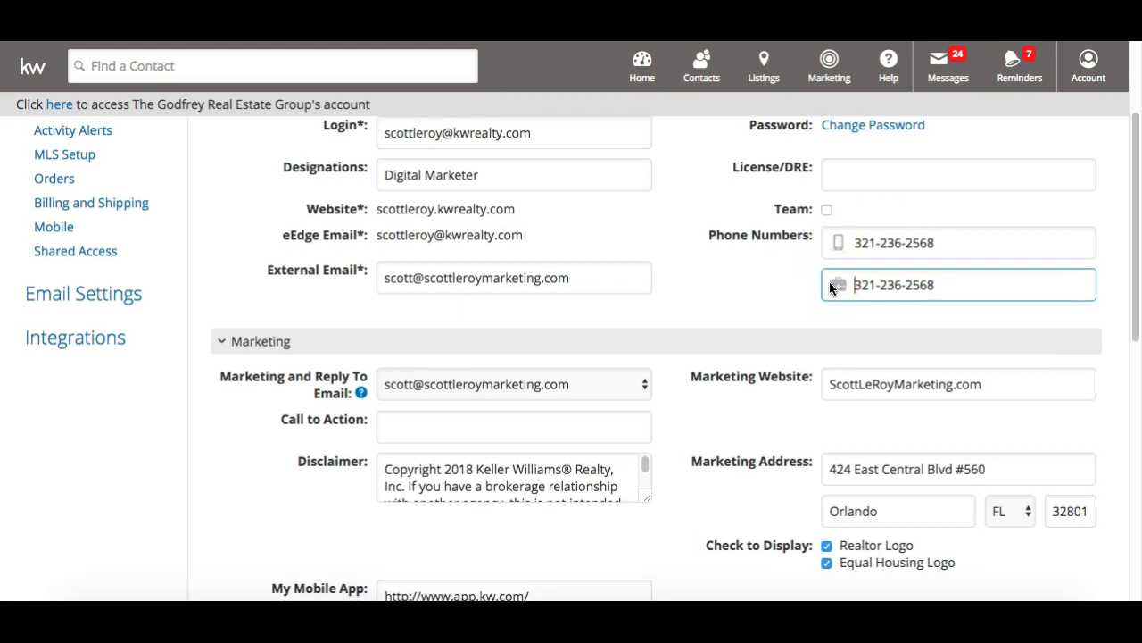
scroll(829, 281, down, 3)
click(854, 281)
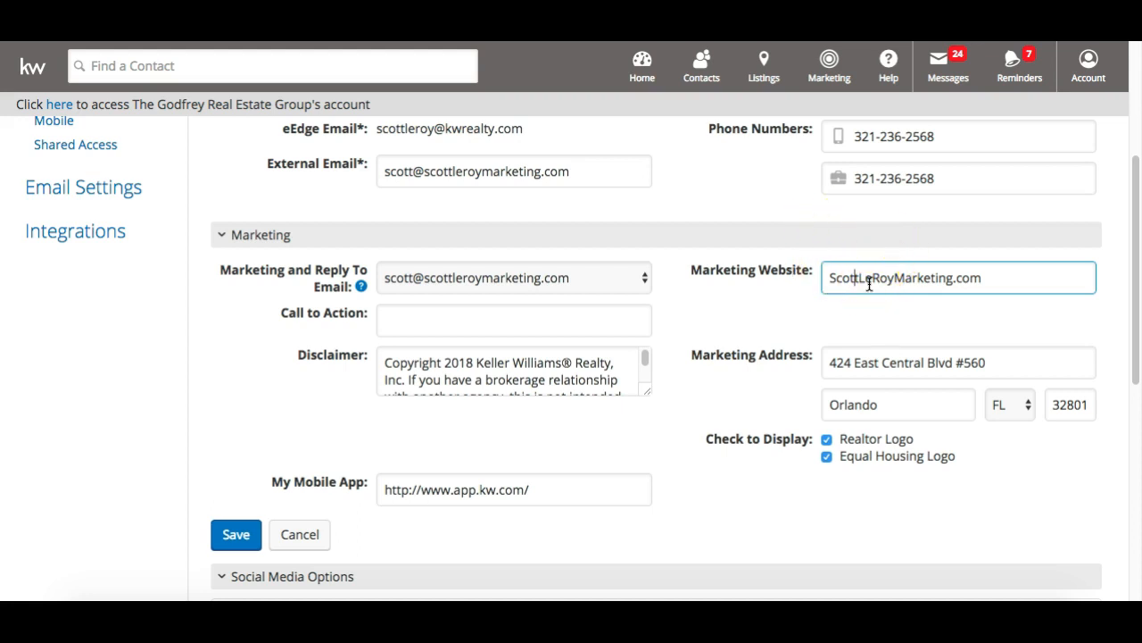
scroll(870, 283, down, 1)
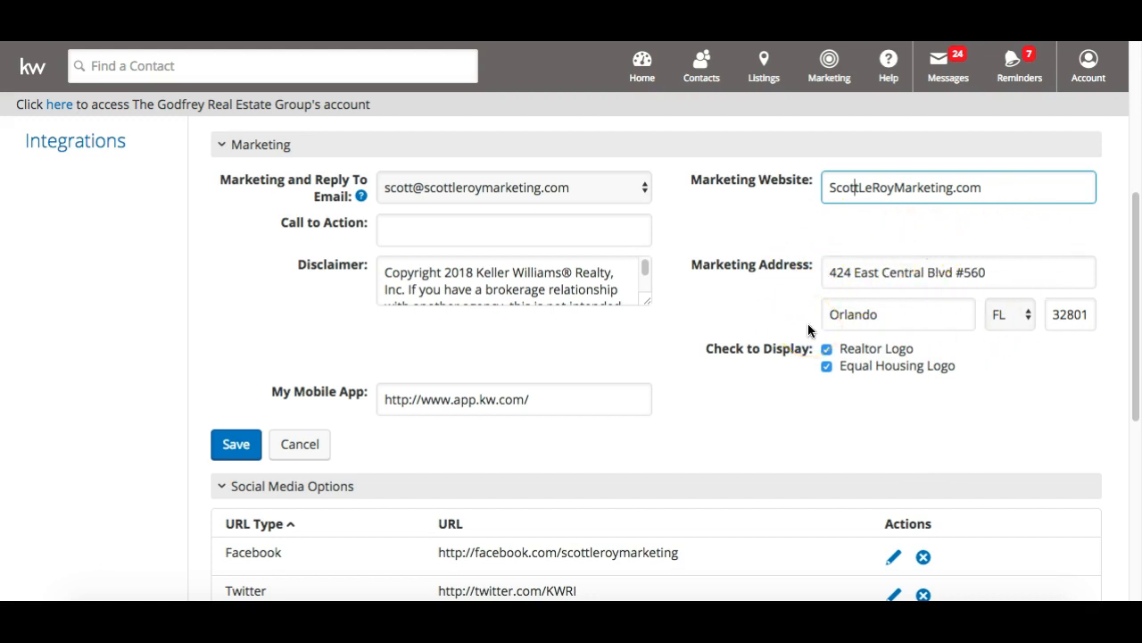
scroll(810, 331, down, 3)
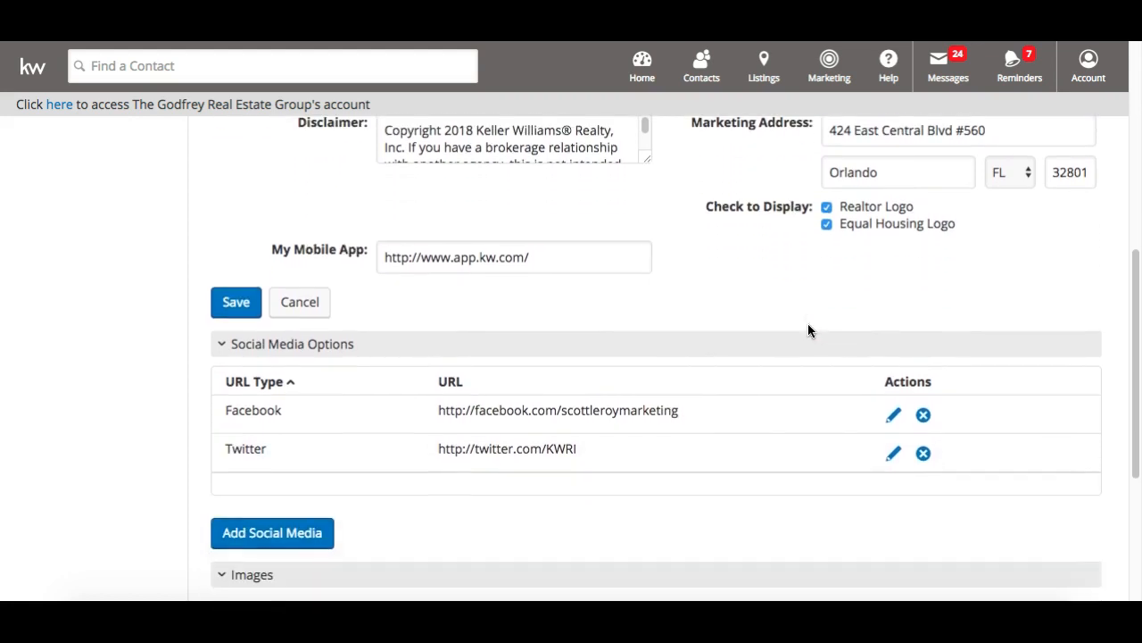
click(585, 258)
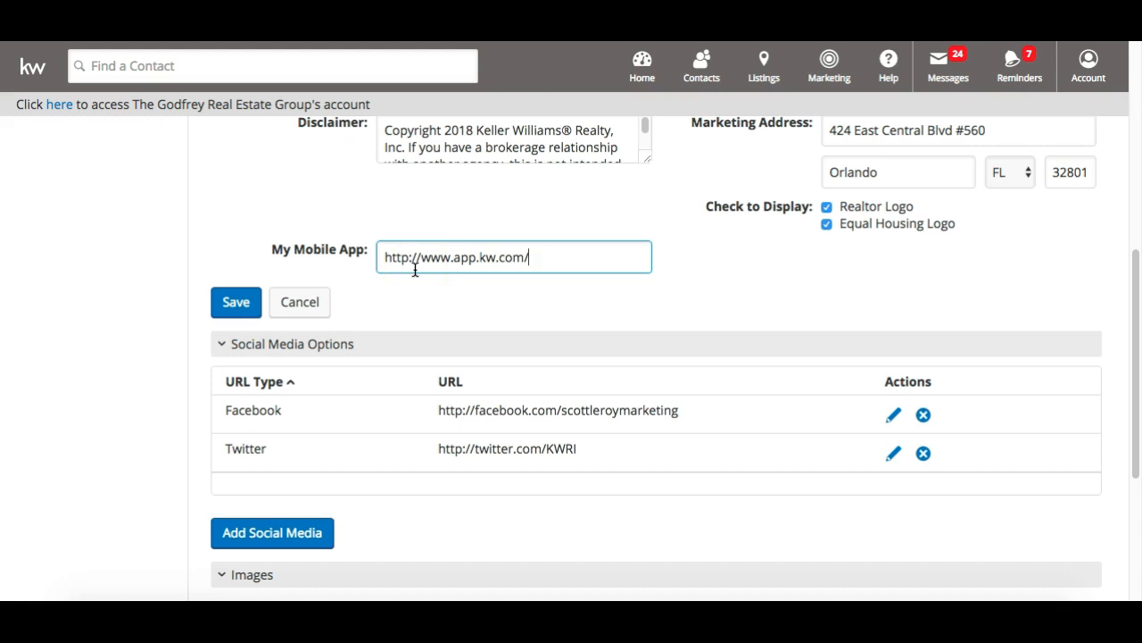
text(kw)
text(abcde)
click(481, 206)
key(BackSpace)
key(BackSpace)
key(BackSpace)
key(BackSpace)
key(BackSpace)
key(BackSpace)
key(BackSpace)
click(578, 273)
scroll(576, 323, up, 5)
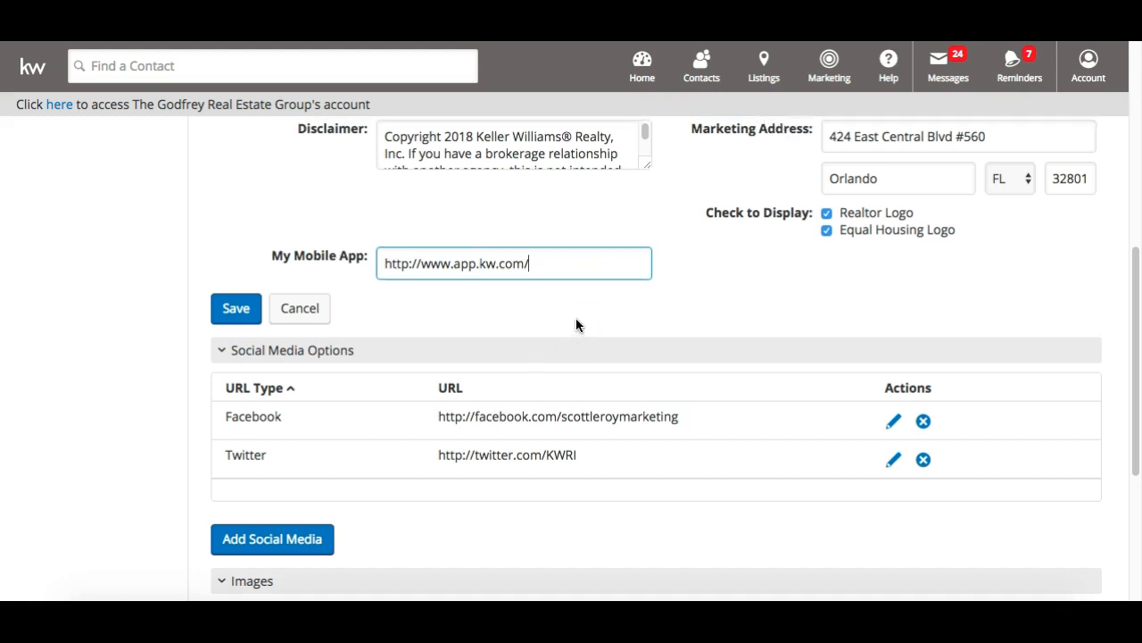
scroll(576, 324, down, 4)
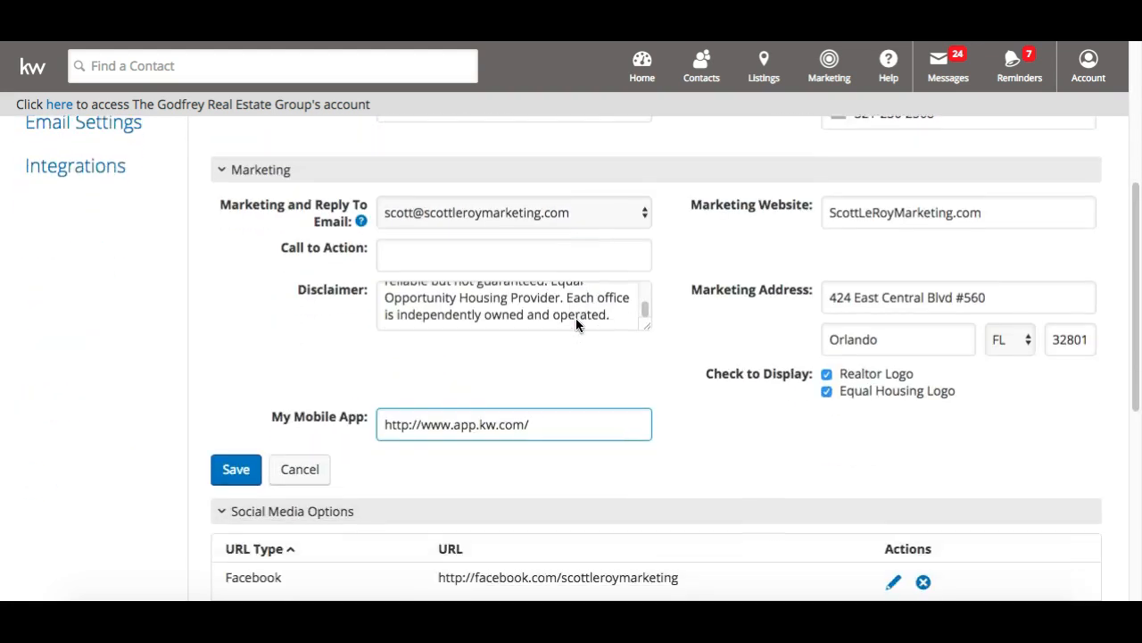
Save the Marketing section and scroll to the Facebook and Twitter social links
click(238, 430)
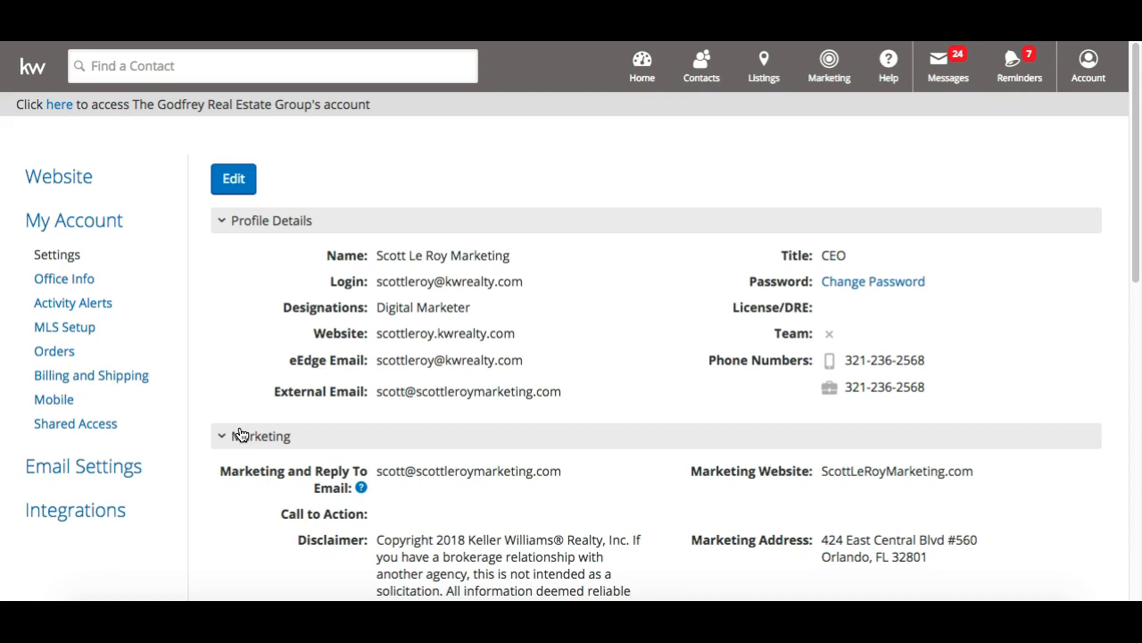
scroll(242, 434, down, 5)
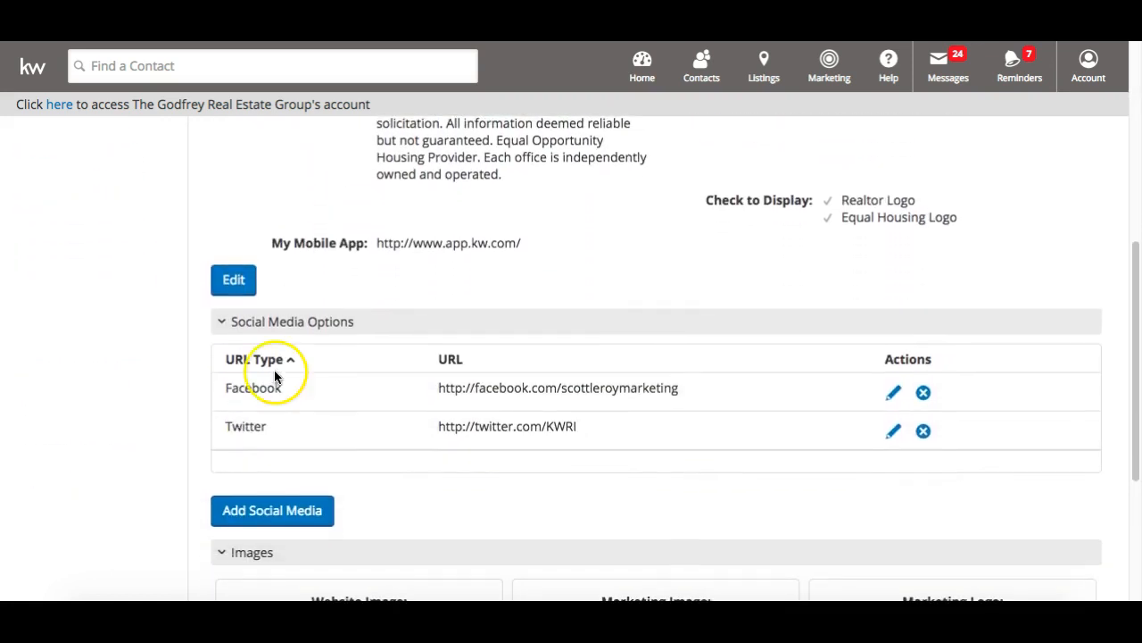
scroll(197, 366, down, 1)
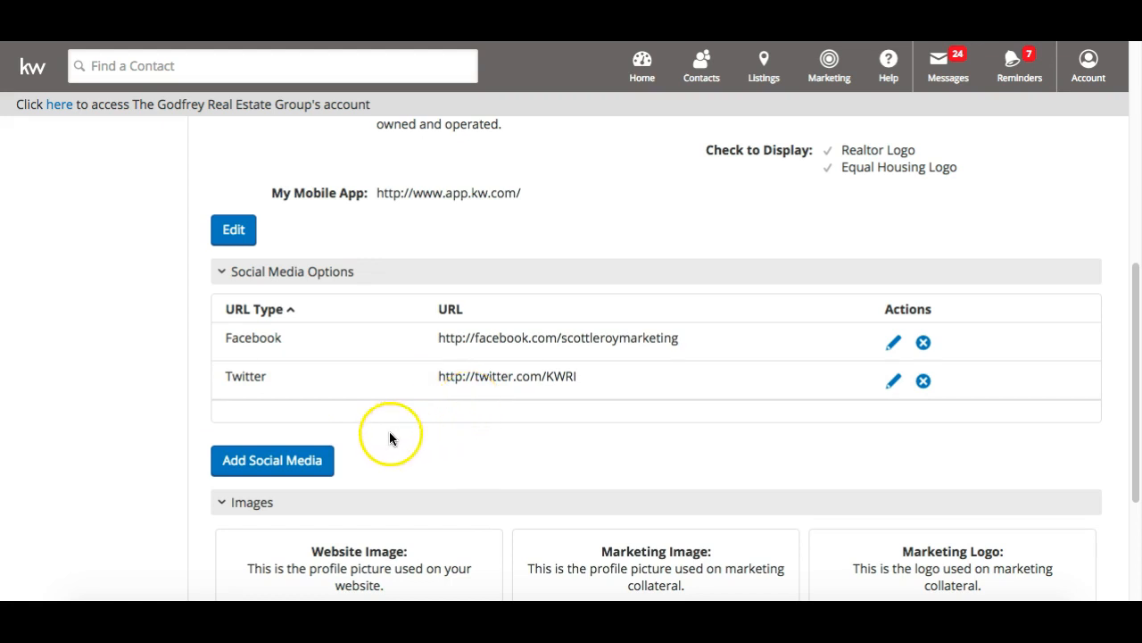
Add an Instagram social media entry with the agent's Instagram profile URL and save it
click(260, 472)
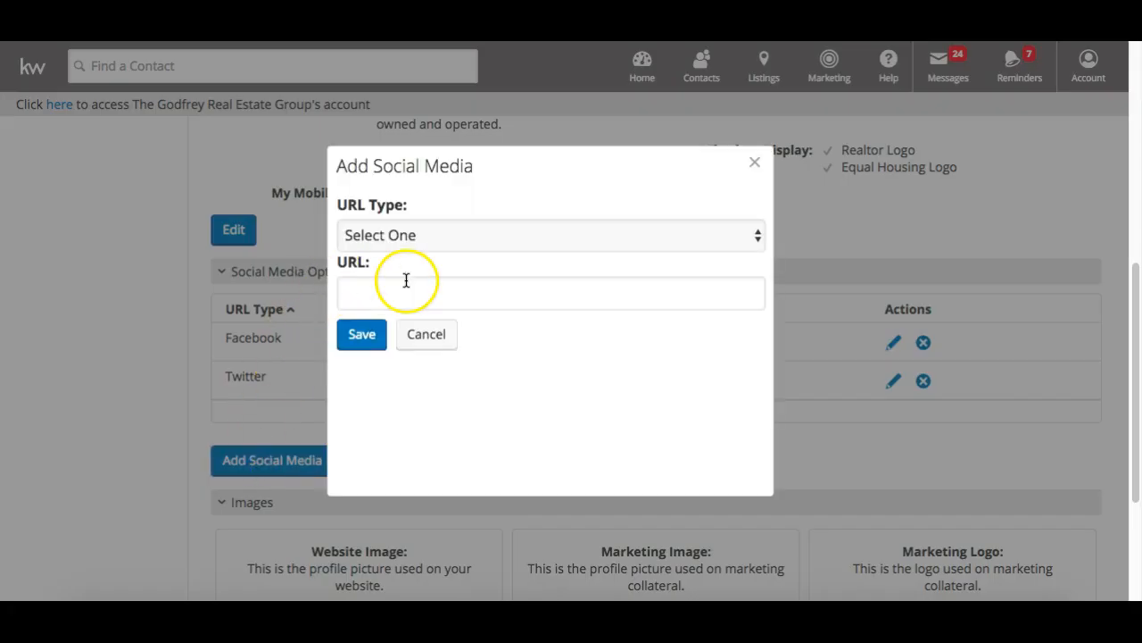
click(419, 236)
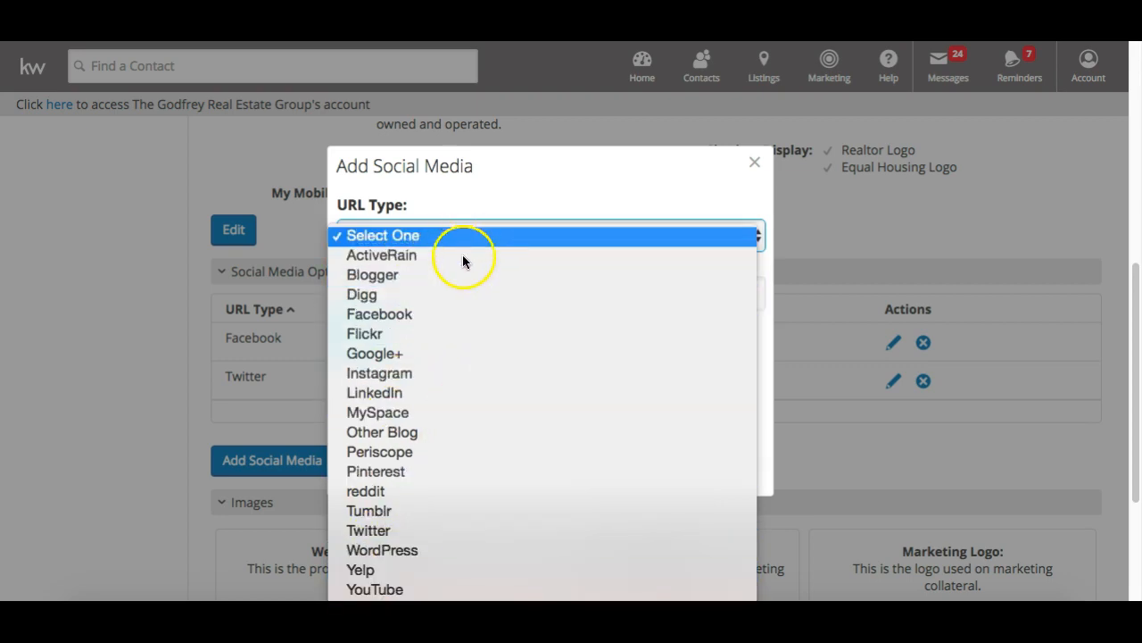
click(430, 373)
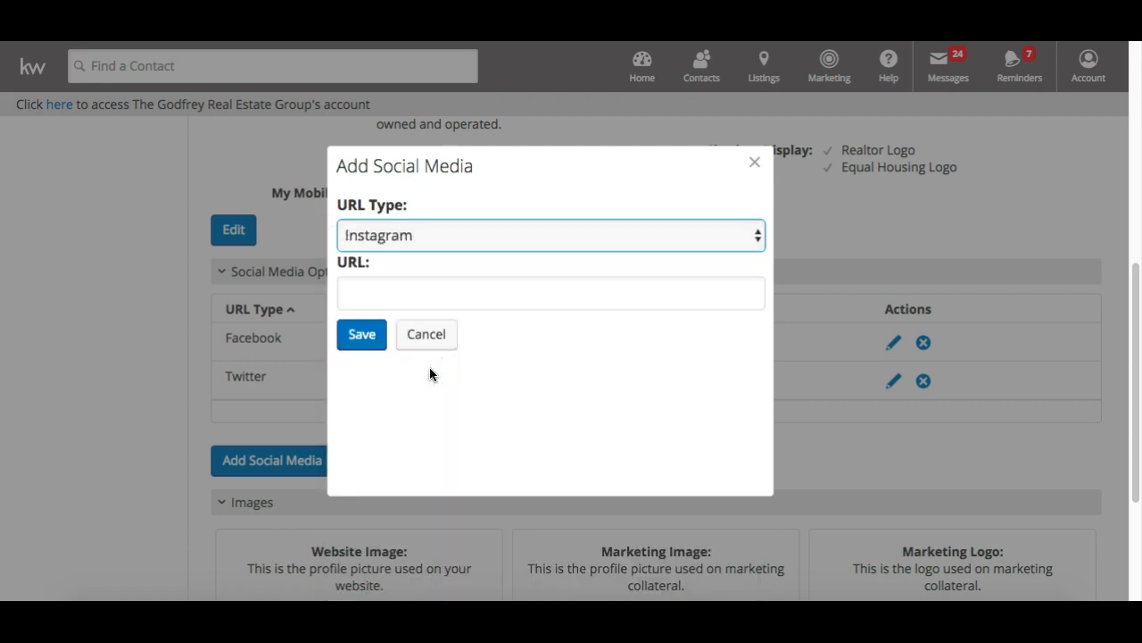
click(405, 278)
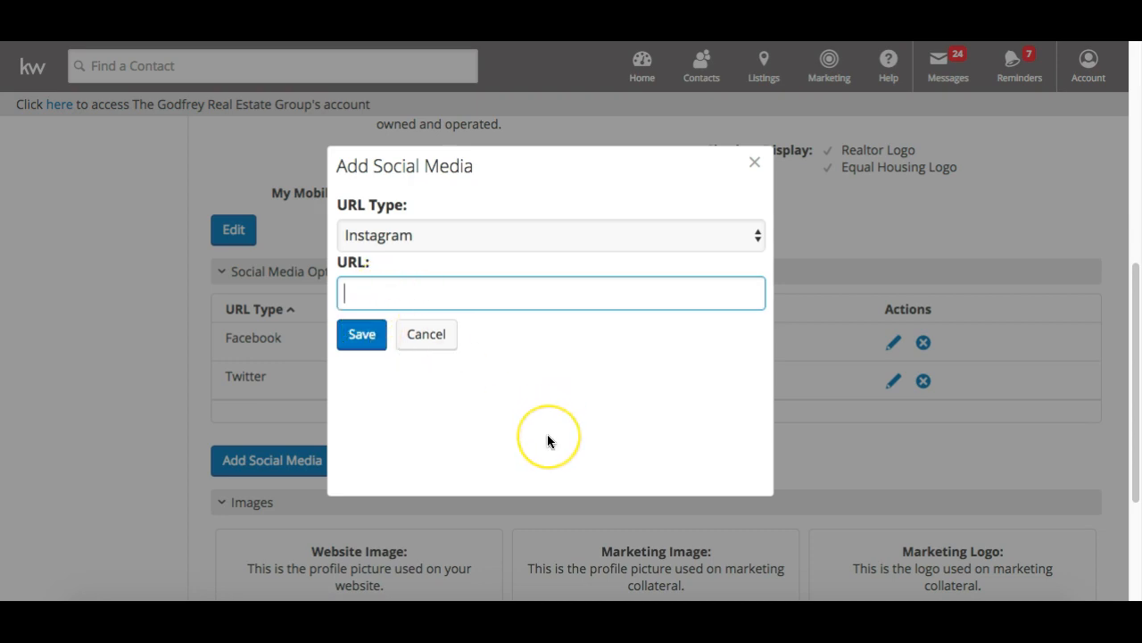
text(ins)
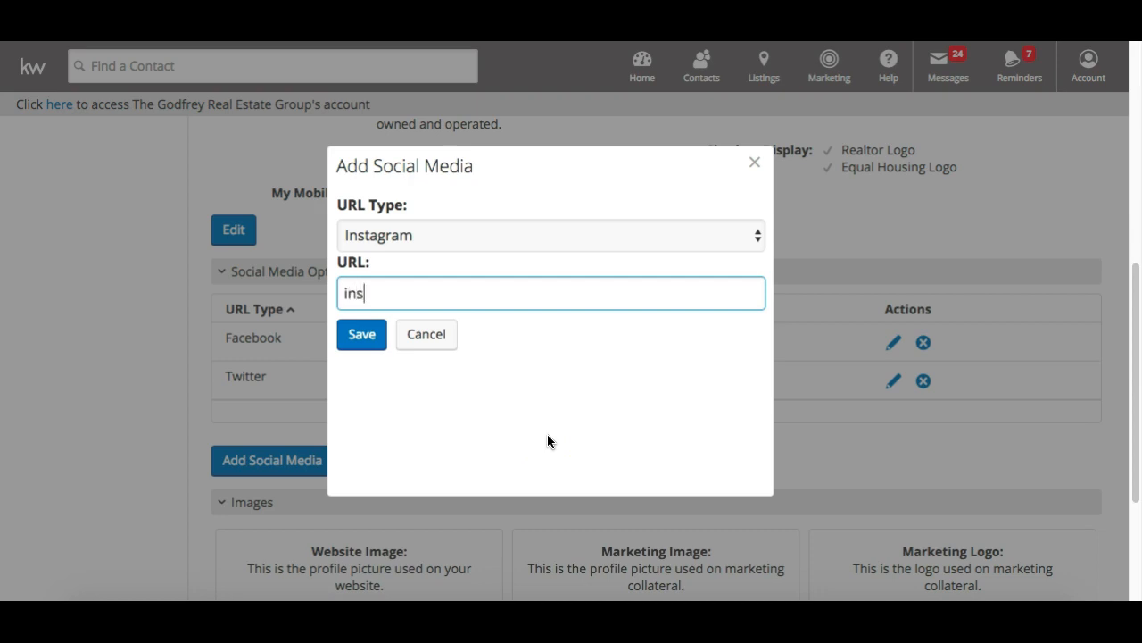
text(tagram.com)
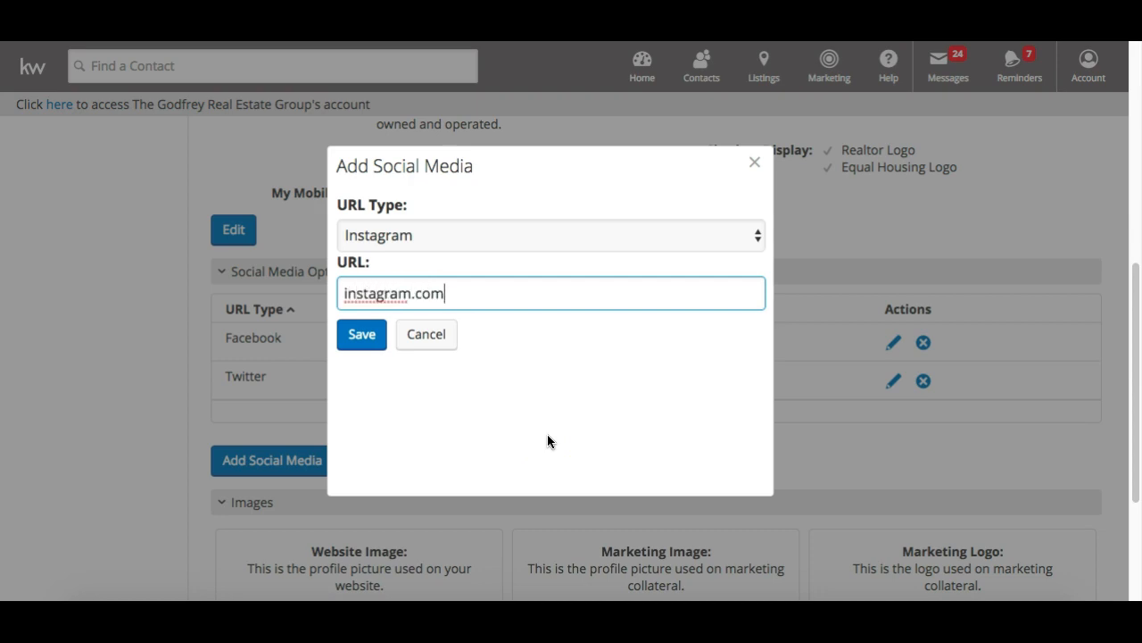
text(/scottleroymarkeot)
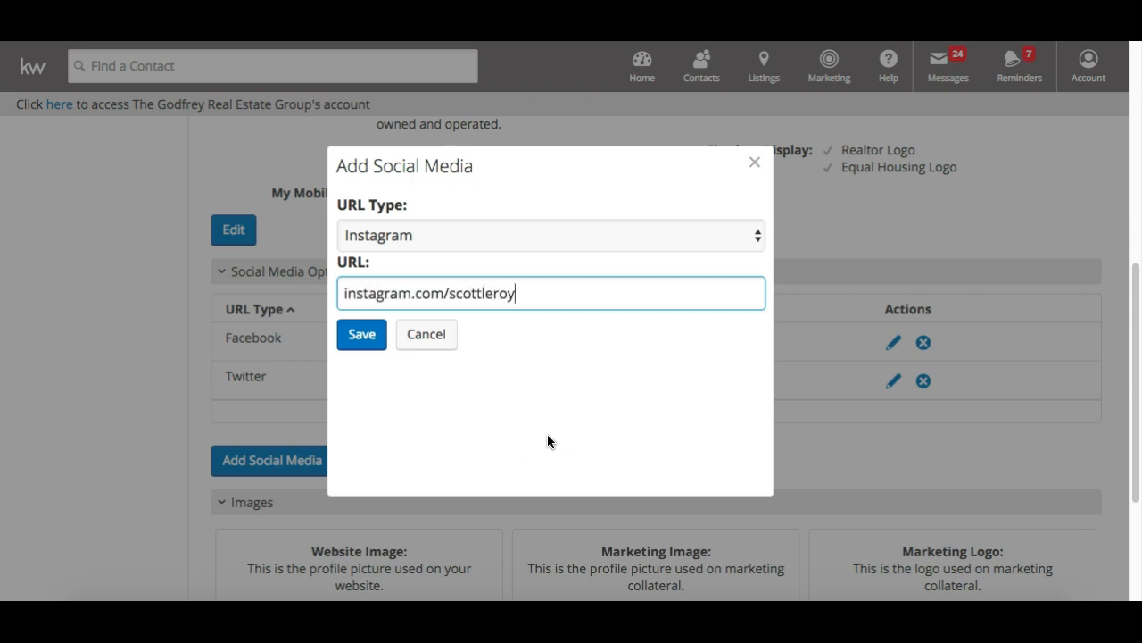
key(BackSpace)
key(BackSpace)
text(ting)
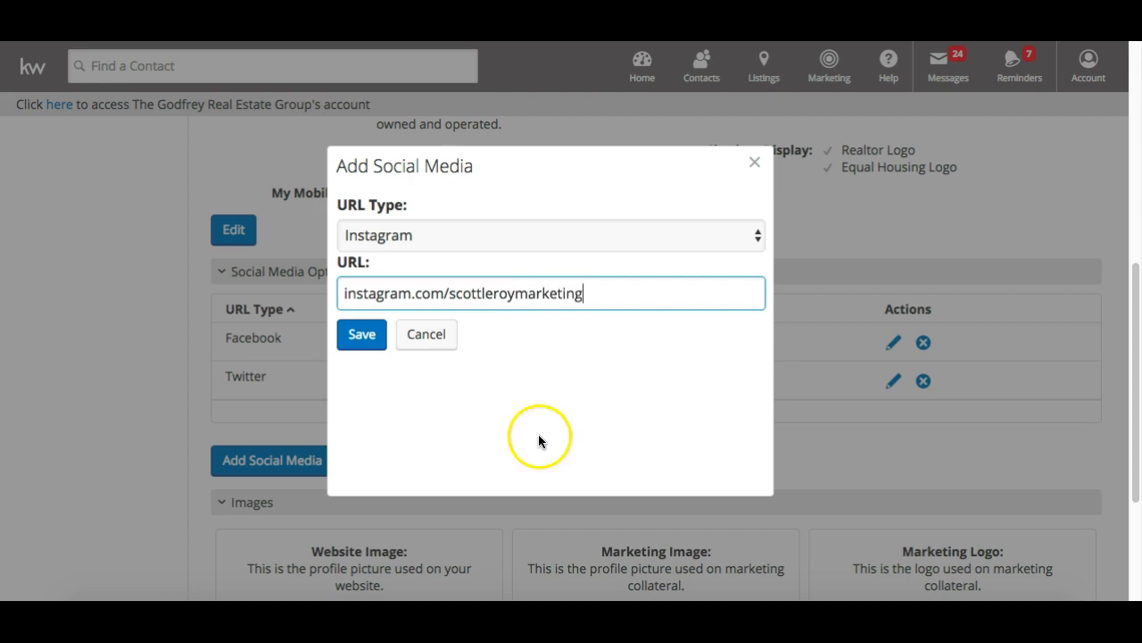
click(359, 337)
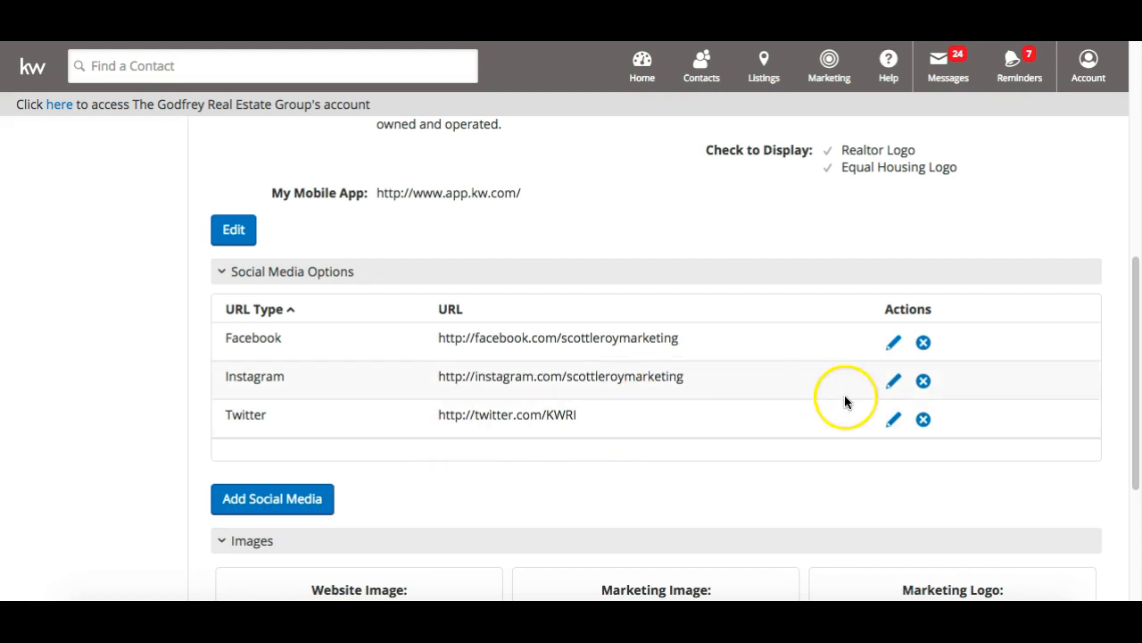
Delete the Instagram row from the social media list and confirm the removal
click(926, 382)
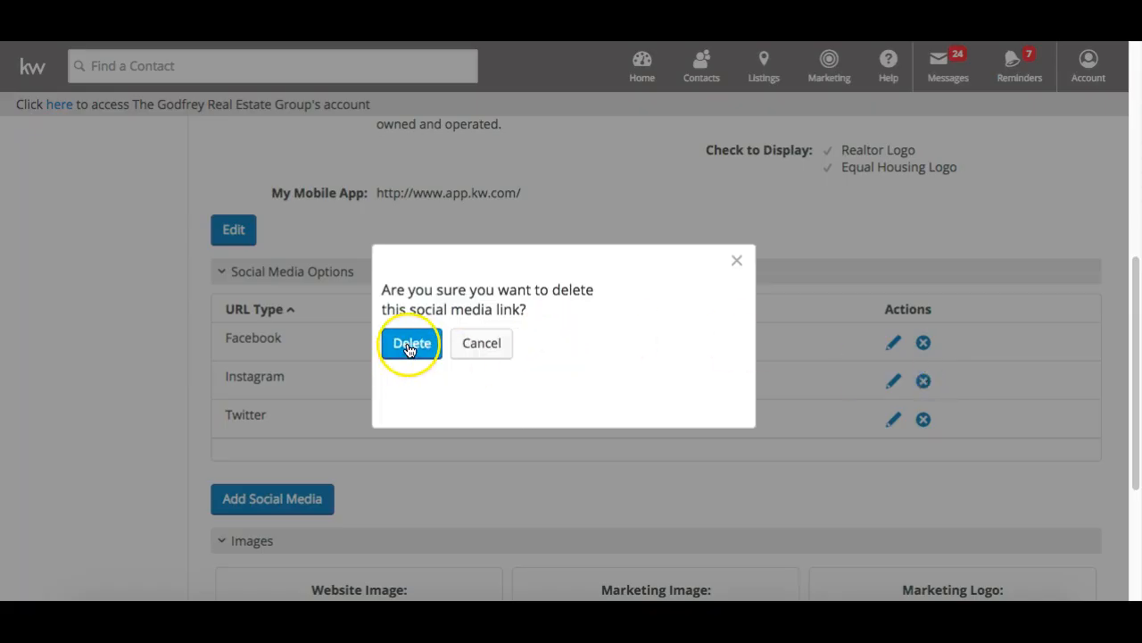
click(410, 345)
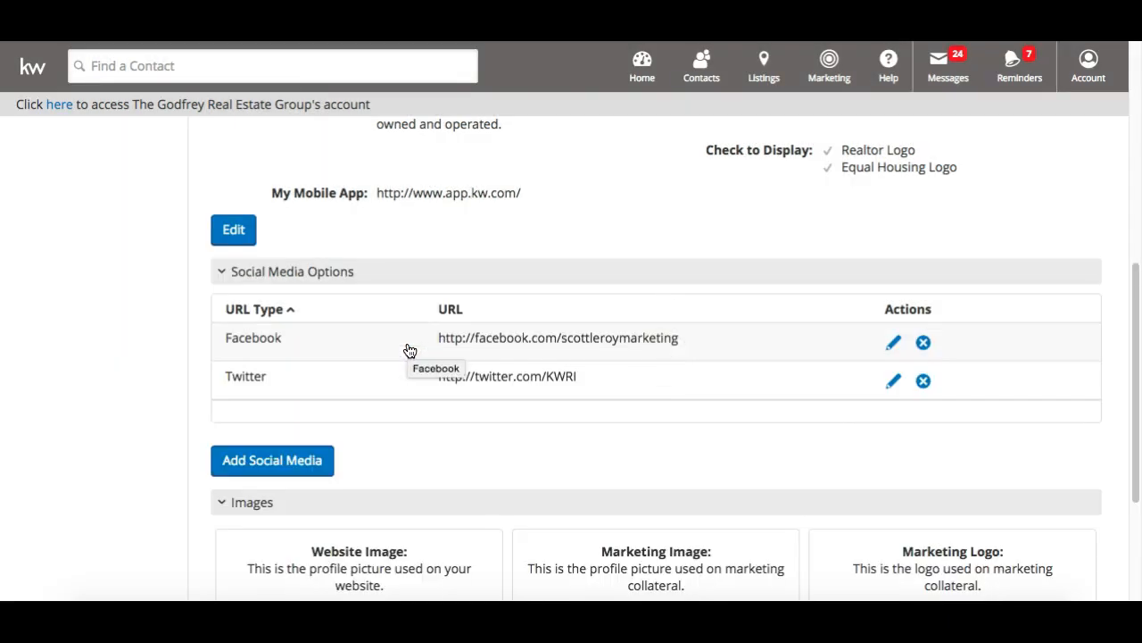
scroll(409, 349, down, 5)
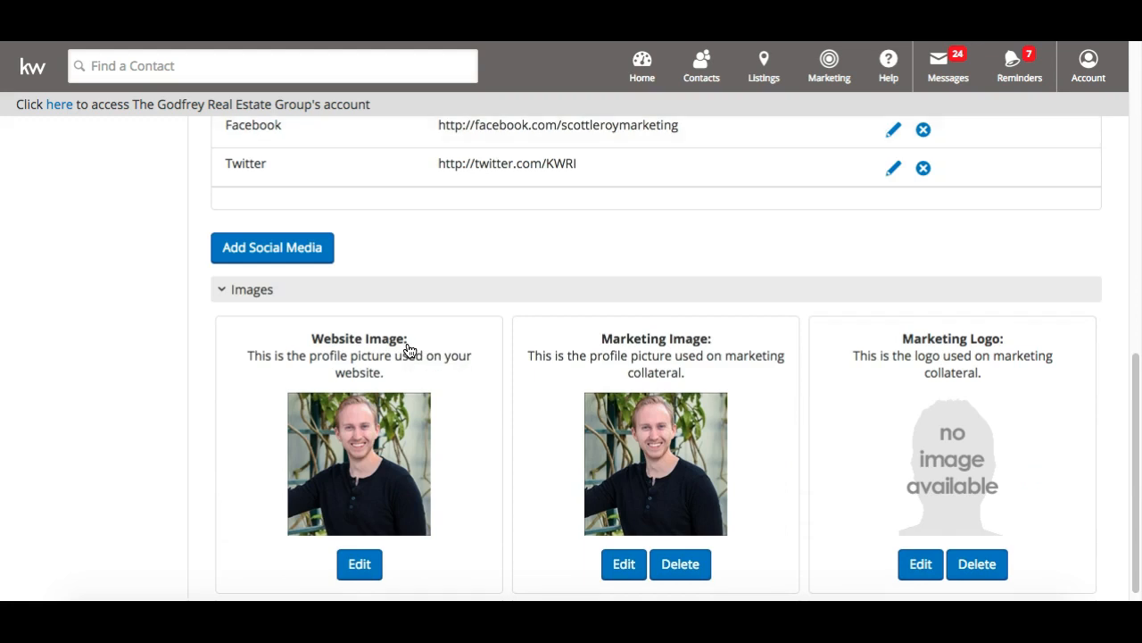
scroll(410, 349, down, 1)
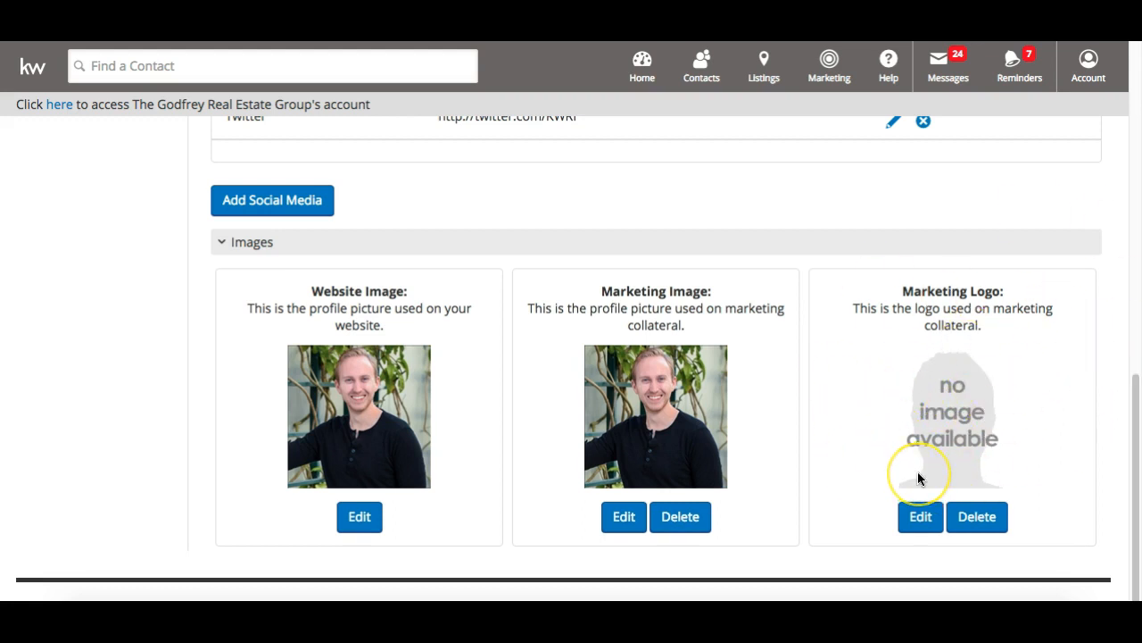
key(F2)
scroll(918, 471, up, 10)
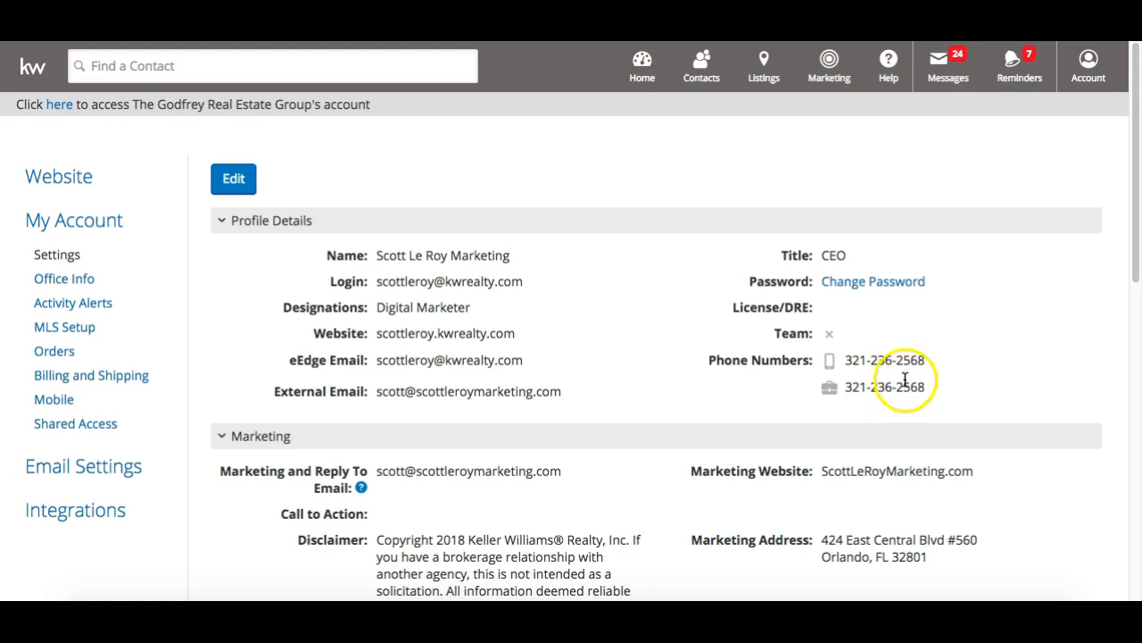
Open the Marketing menu in the top navigation bar
click(830, 78)
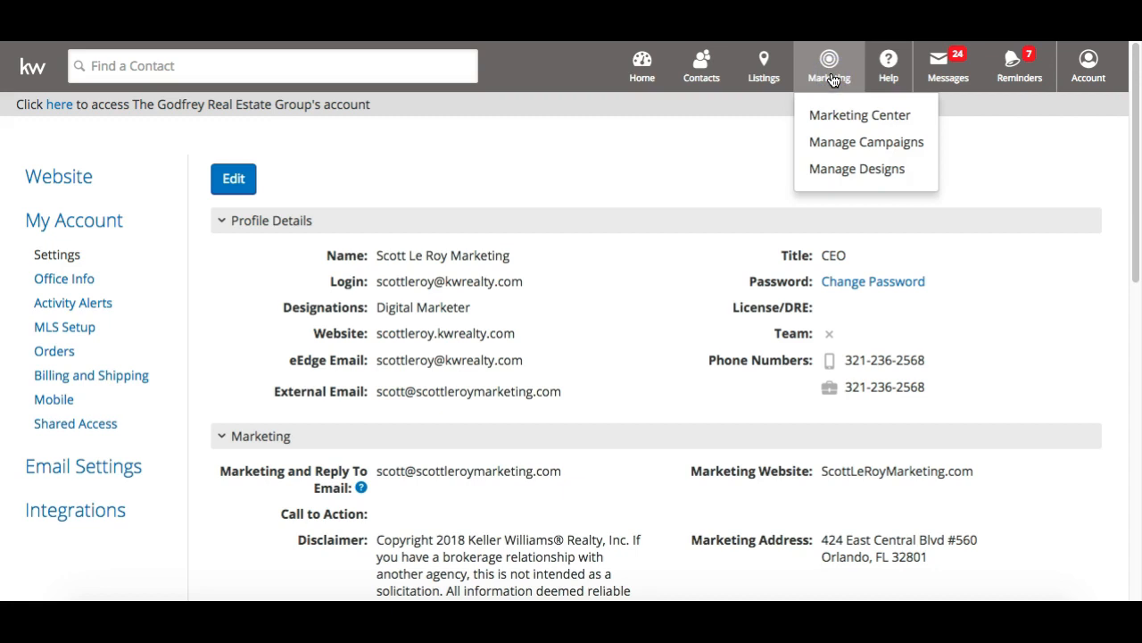
Choose Manage Campaigns to list the active Monthly Newsletter campaign with 16 email steps
click(839, 145)
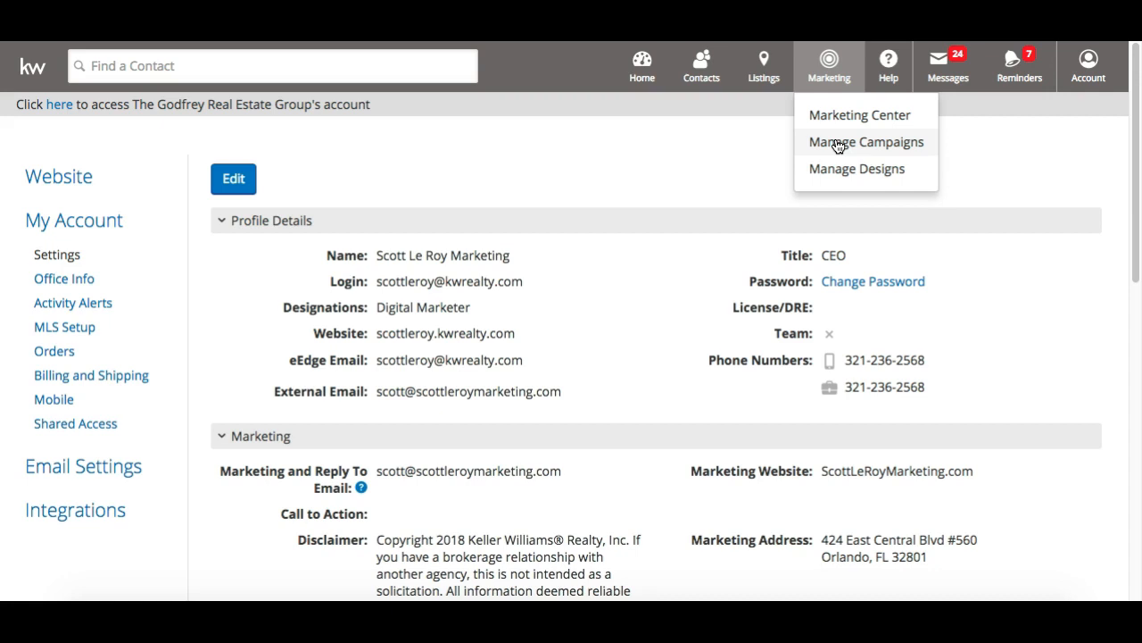
click(839, 144)
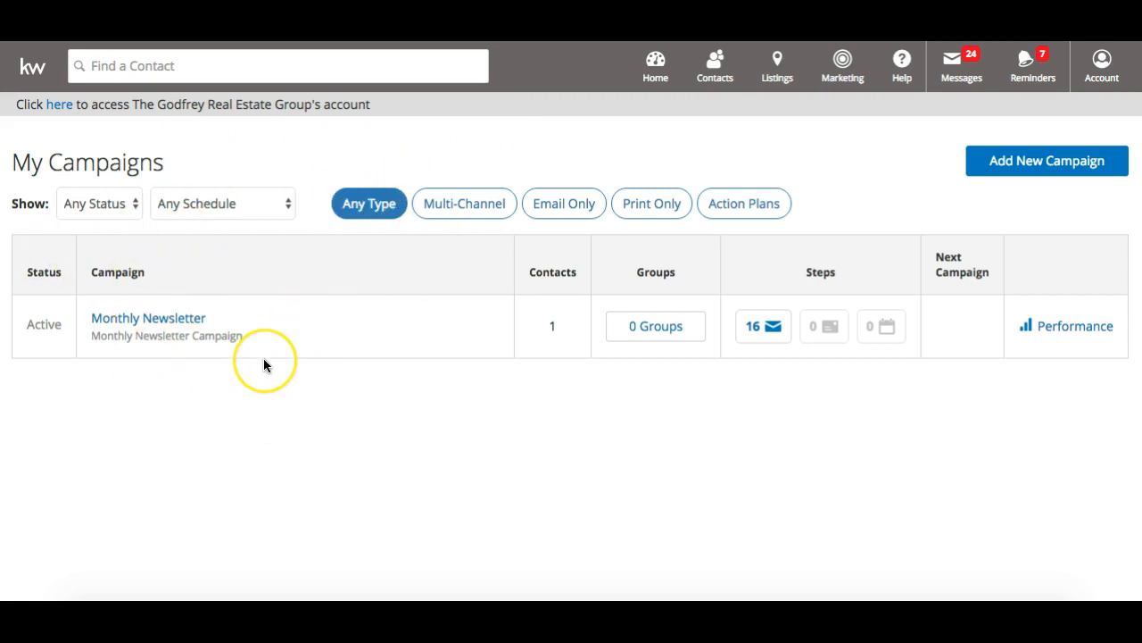
click(133, 204)
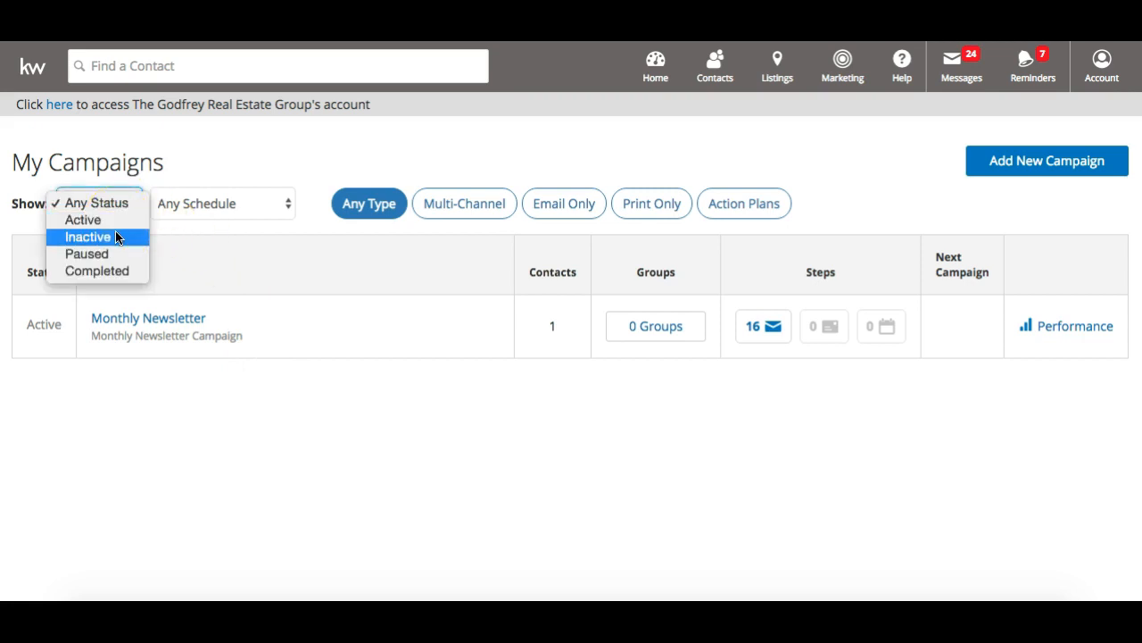
click(232, 214)
click(232, 213)
click(262, 206)
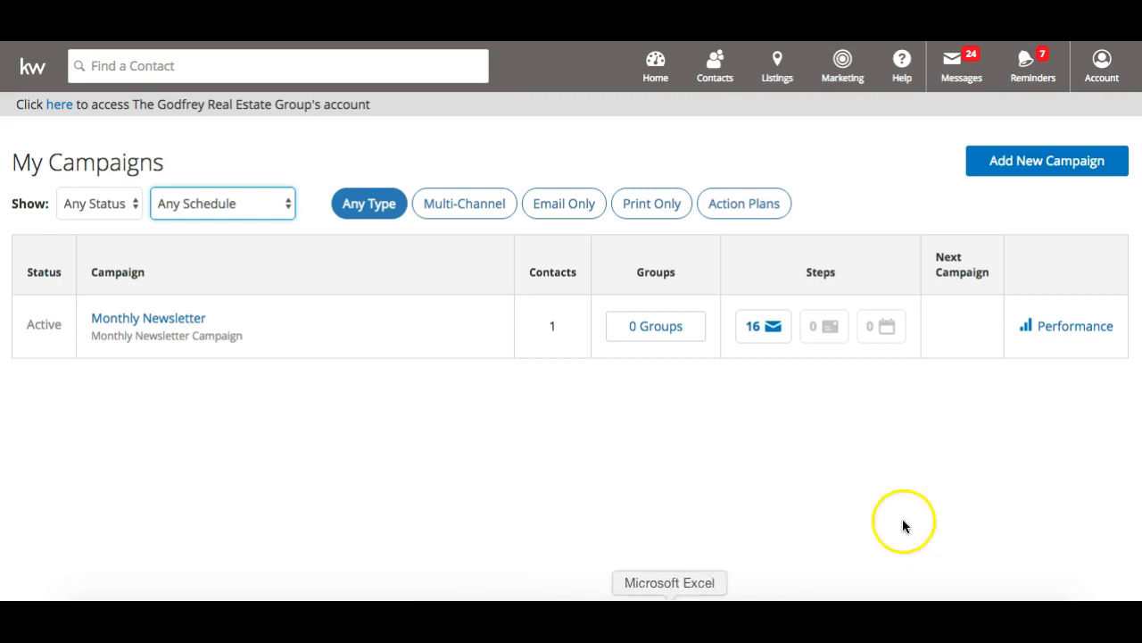
Start a new campaign and scroll through the 62 templates sorted Title (A-Z)
click(1044, 169)
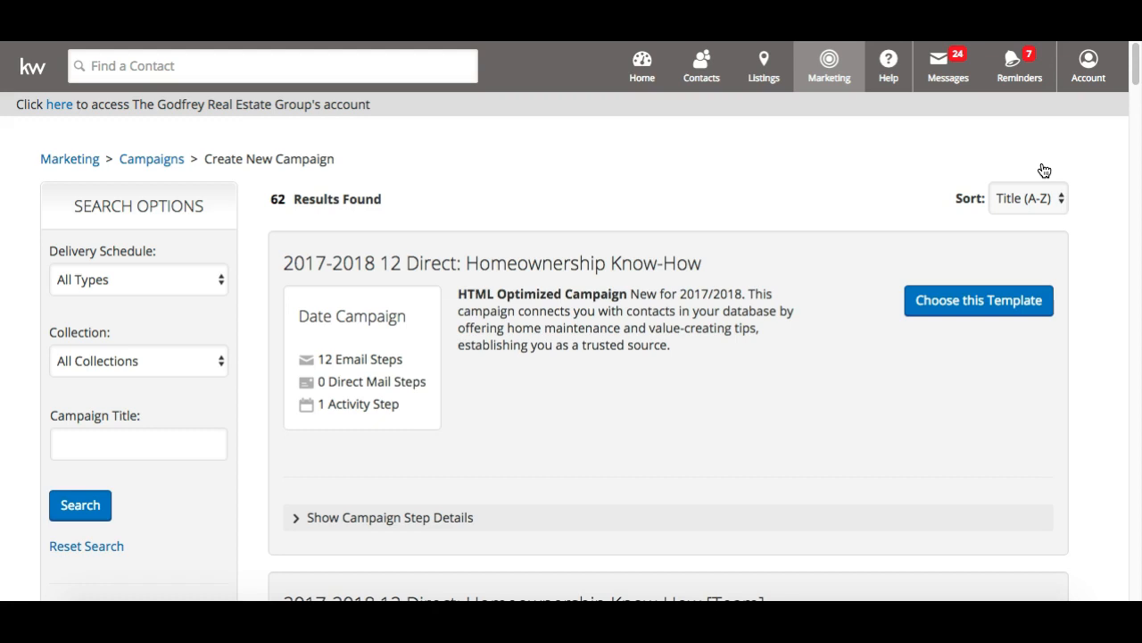
scroll(1044, 171, down, 1)
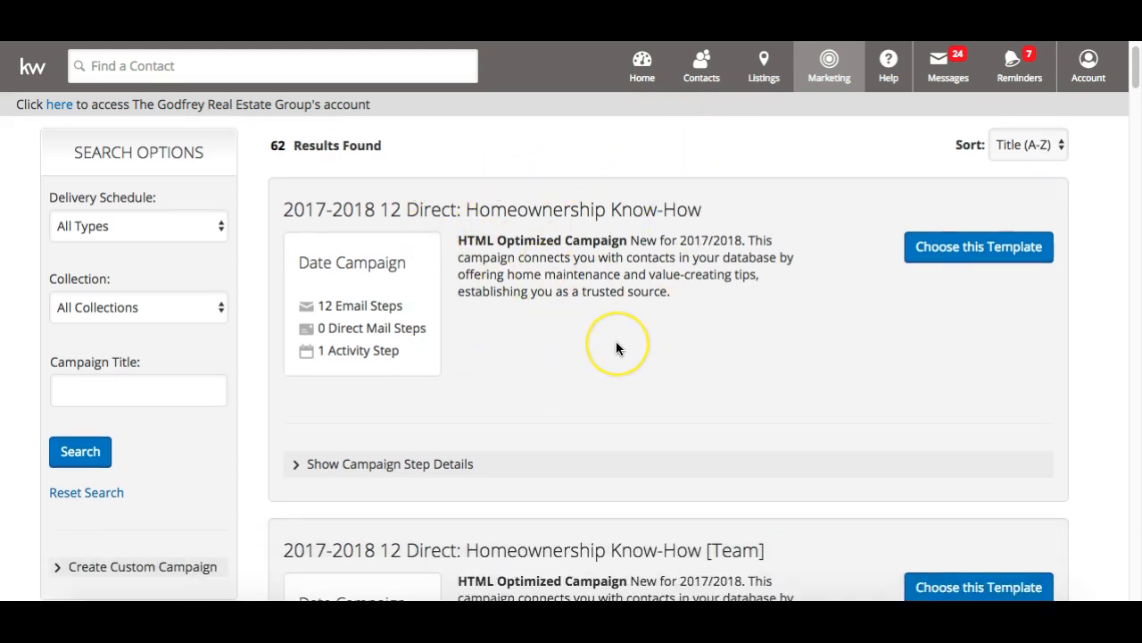
scroll(616, 343, down, 4)
scroll(616, 343, up, 5)
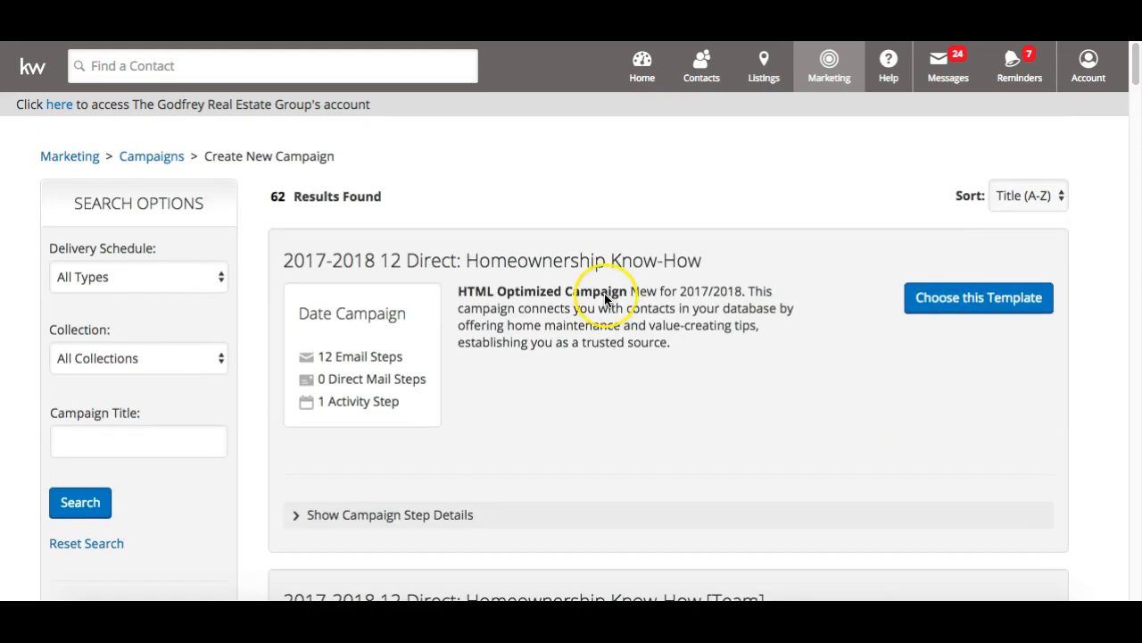
scroll(604, 292, down, 1)
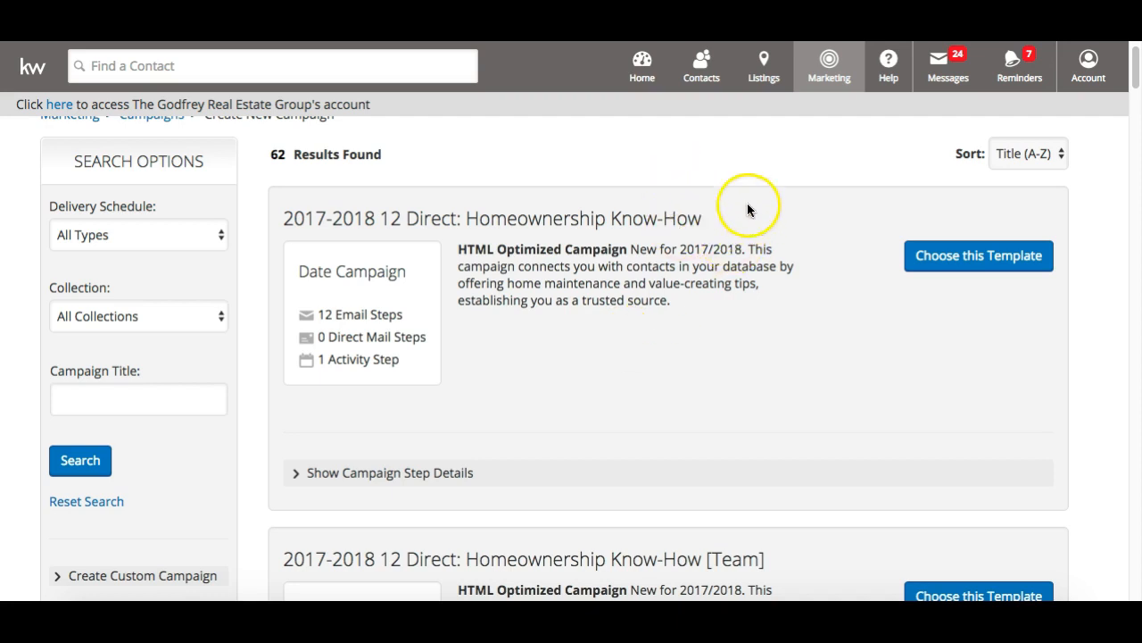
scroll(652, 344, down, 4)
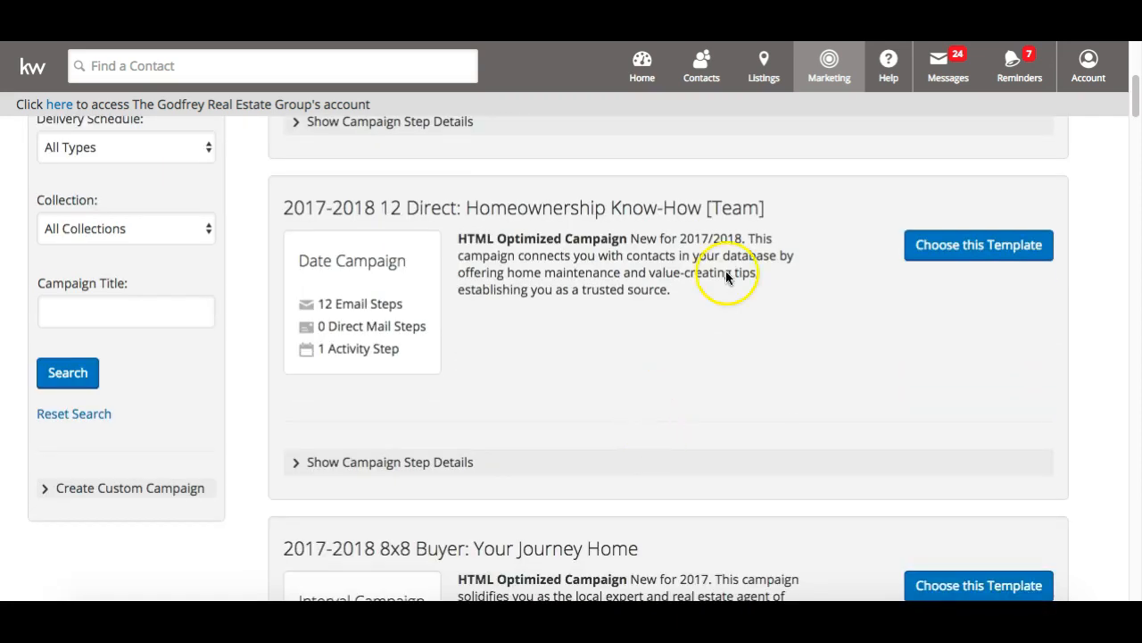
scroll(752, 212, down, 1)
scroll(753, 212, up, 2)
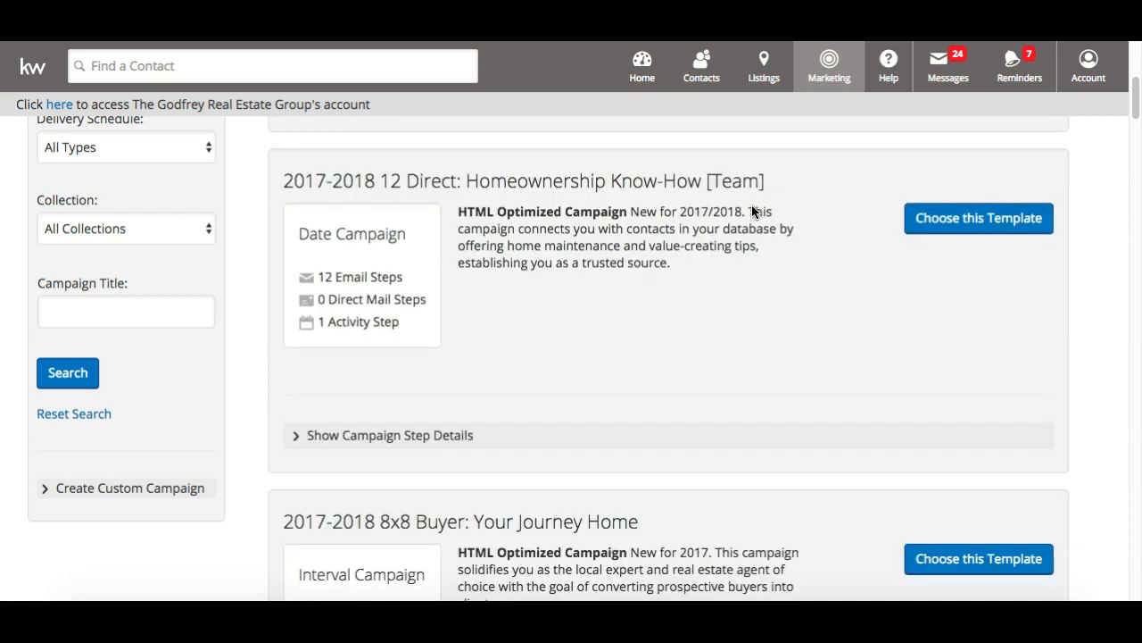
scroll(752, 211, down, 8)
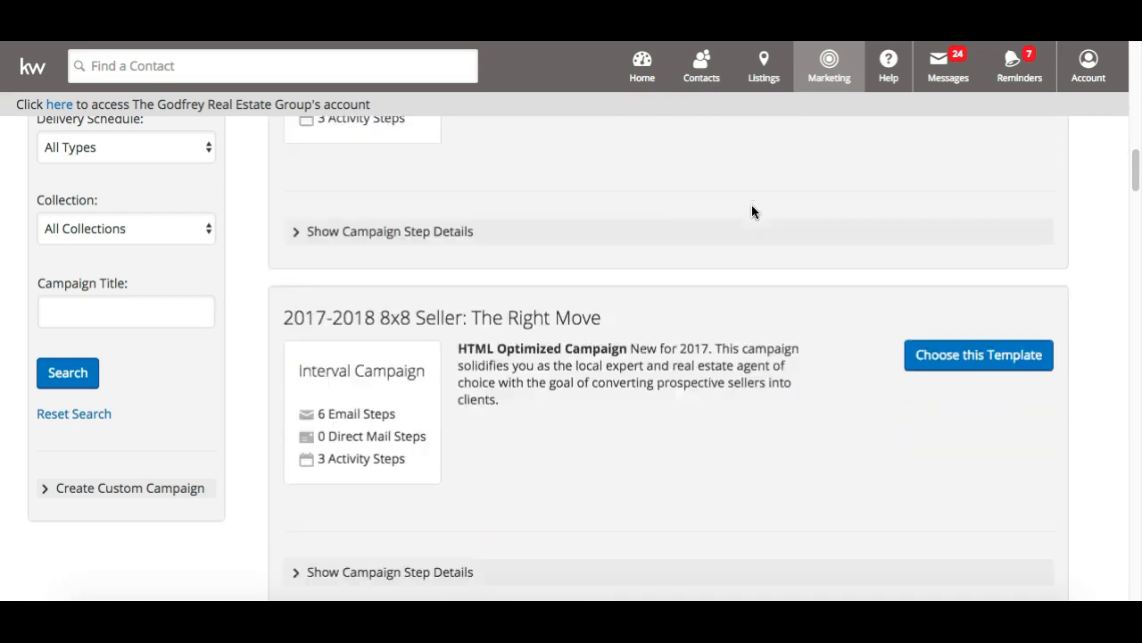
scroll(752, 211, down, 6)
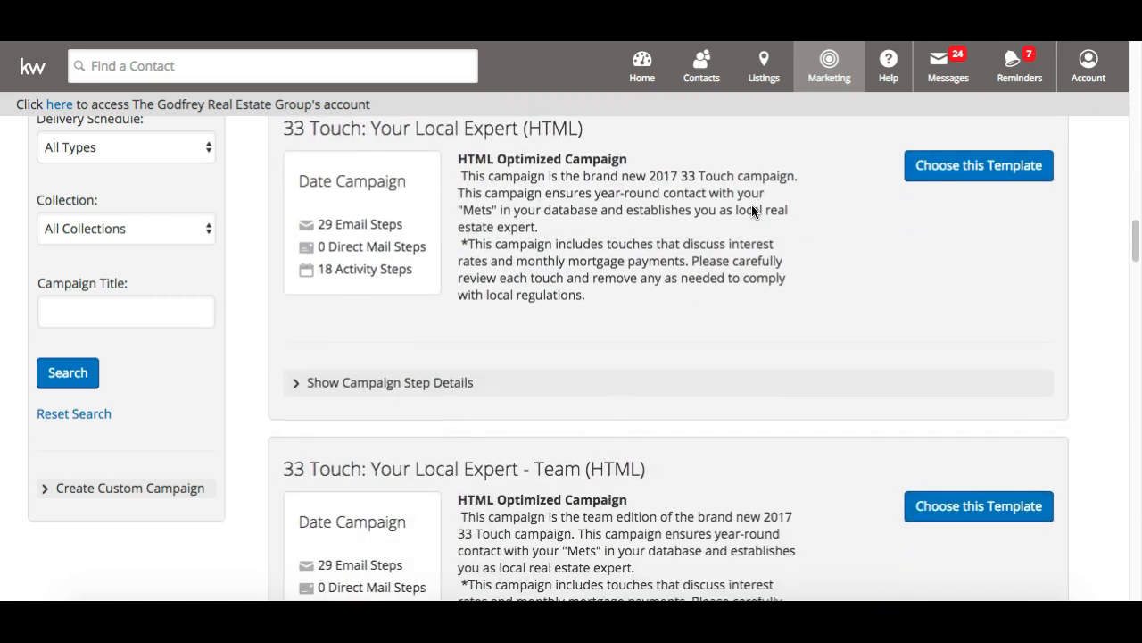
scroll(751, 211, down, 6)
scroll(751, 212, up, 7)
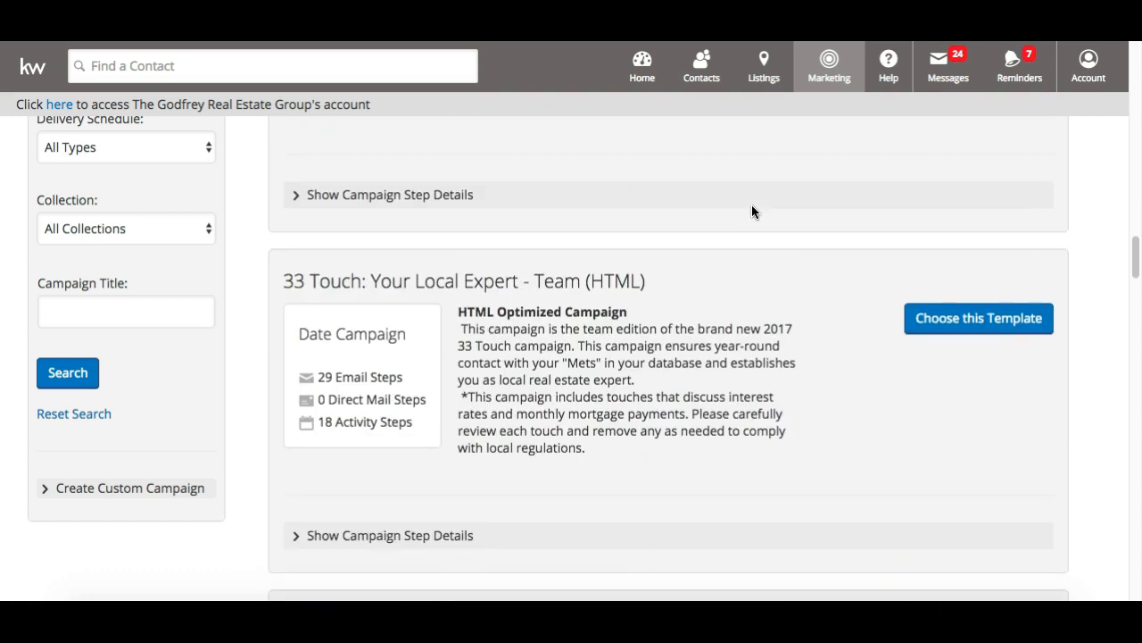
scroll(751, 211, up, 1)
scroll(752, 211, up, 3)
scroll(752, 212, down, 1)
scroll(751, 212, down, 2)
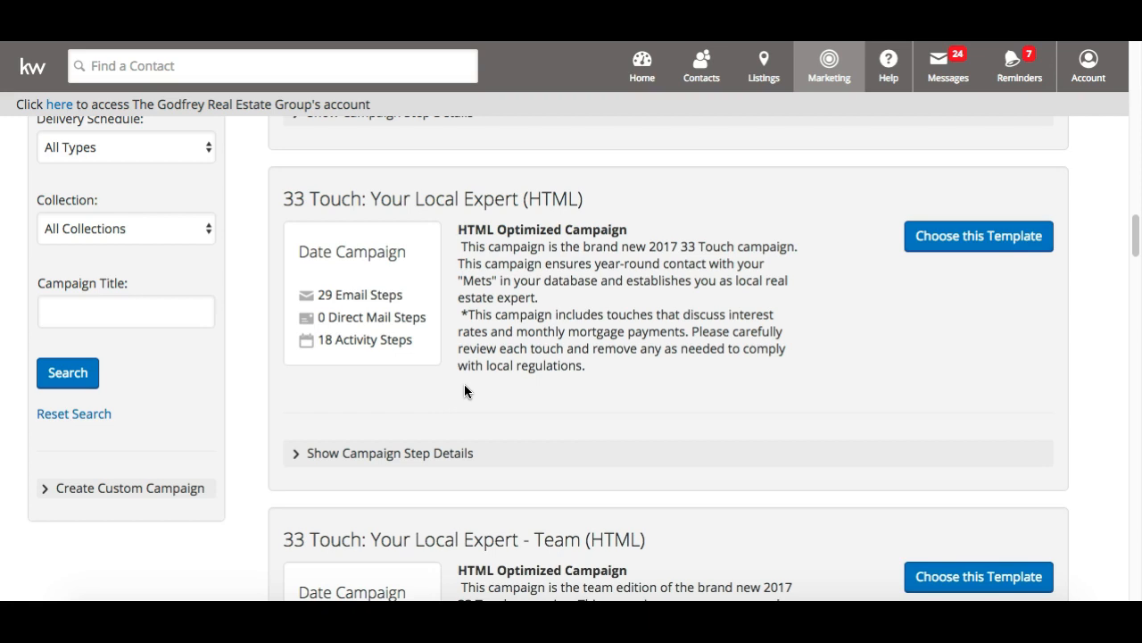
scroll(464, 390, down, 15)
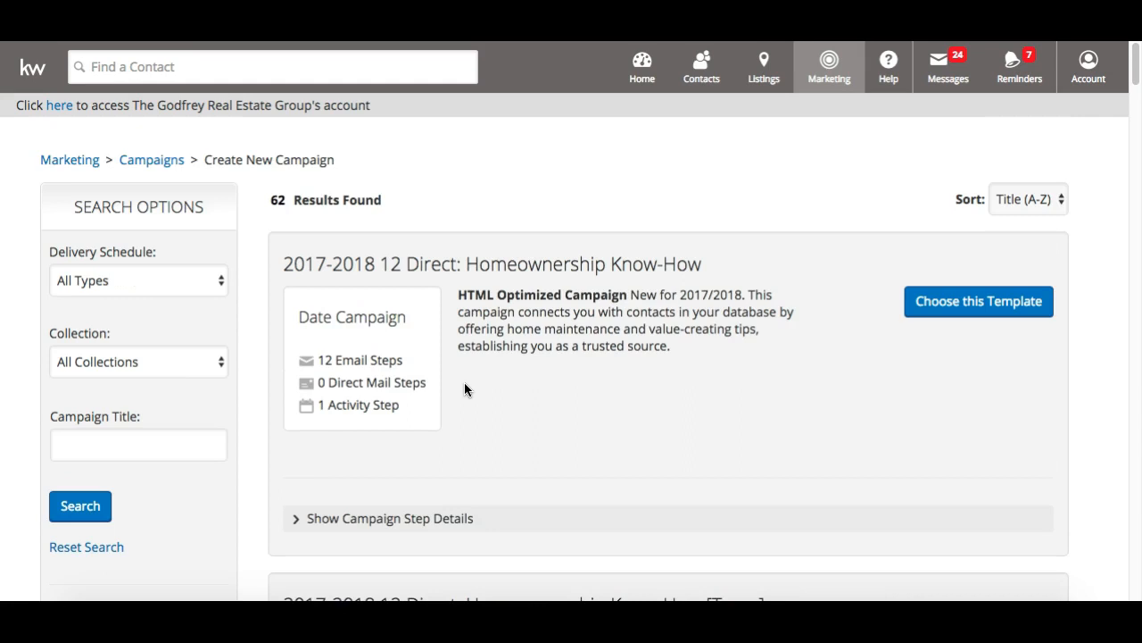
scroll(464, 382, down, 2)
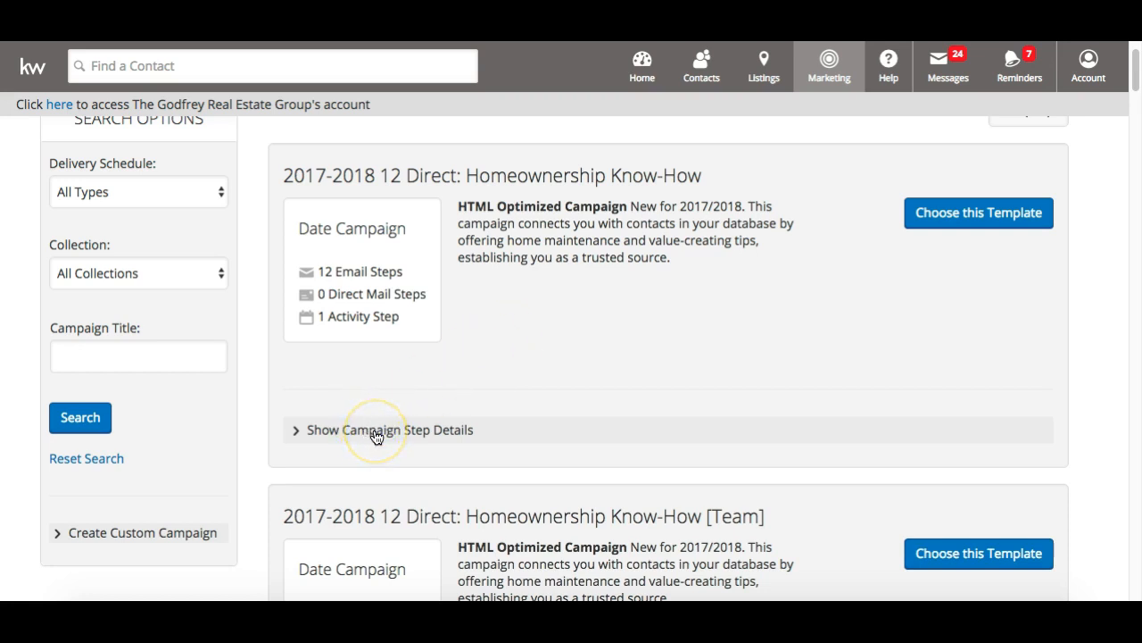
click(483, 430)
Scroll down to the first four of the Homeownership Know-How campaign's 13 email steps
scroll(483, 434, down, 1)
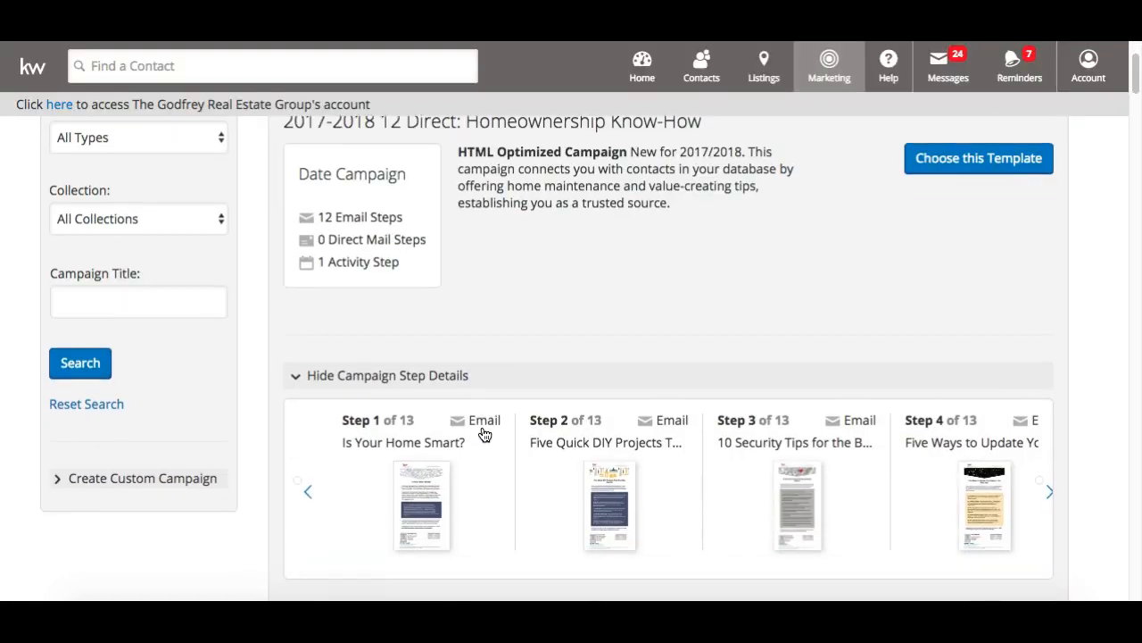
scroll(485, 435, down, 1)
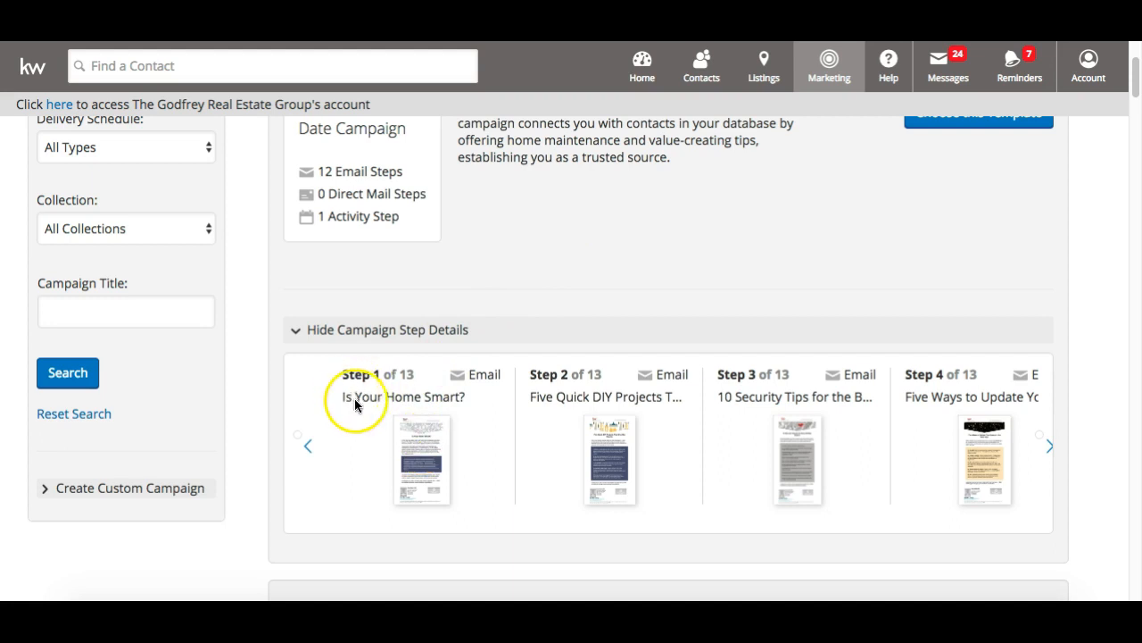
Preview the Step 1 'Is Your Home Smart?' email and read down to its signature and disclaimer
click(422, 448)
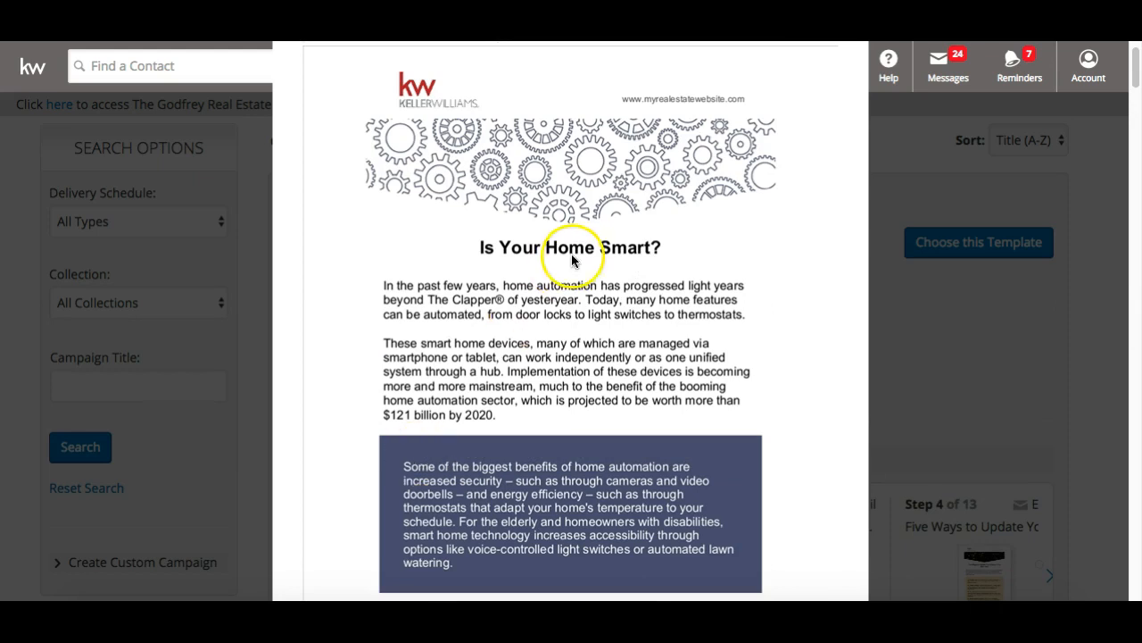
scroll(572, 259, down, 5)
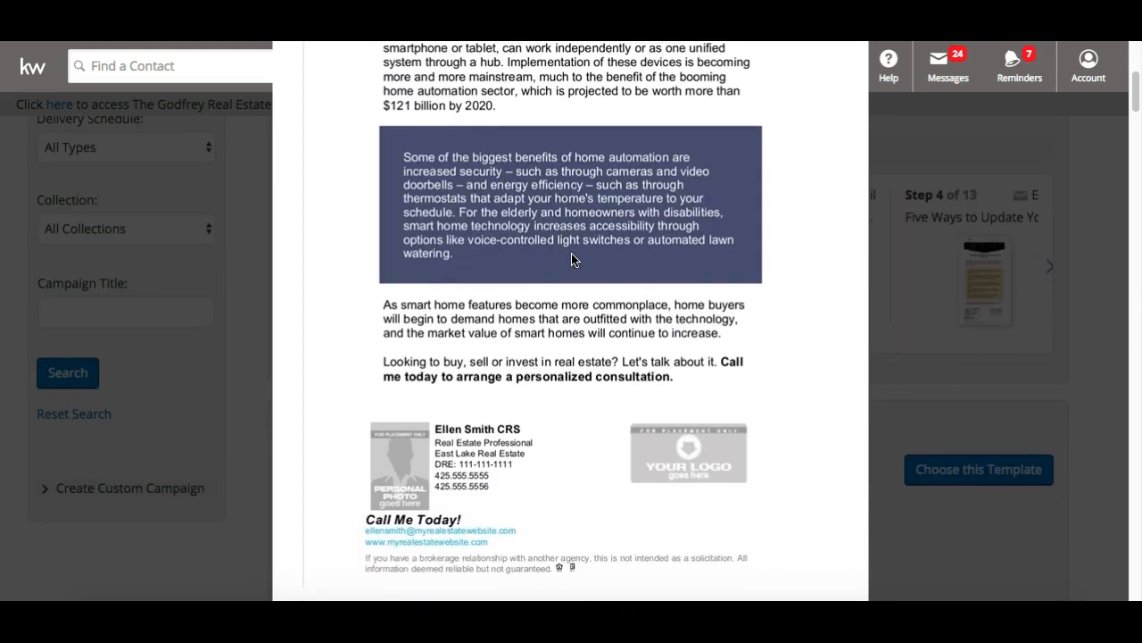
scroll(572, 259, up, 6)
scroll(573, 259, down, 2)
scroll(572, 257, down, 3)
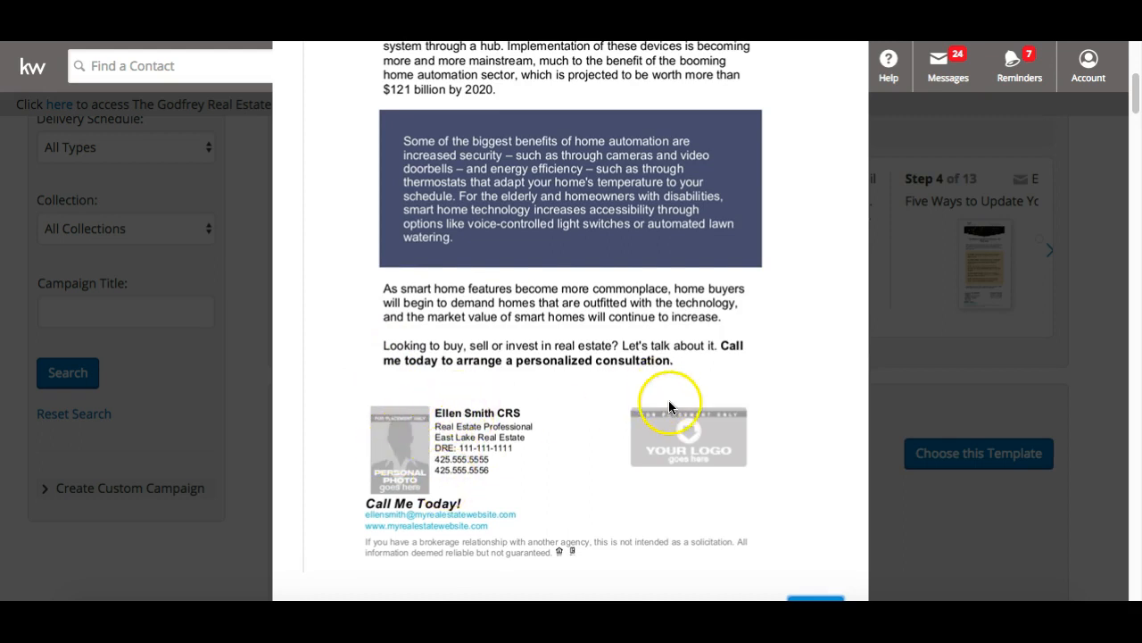
scroll(644, 459, down, 2)
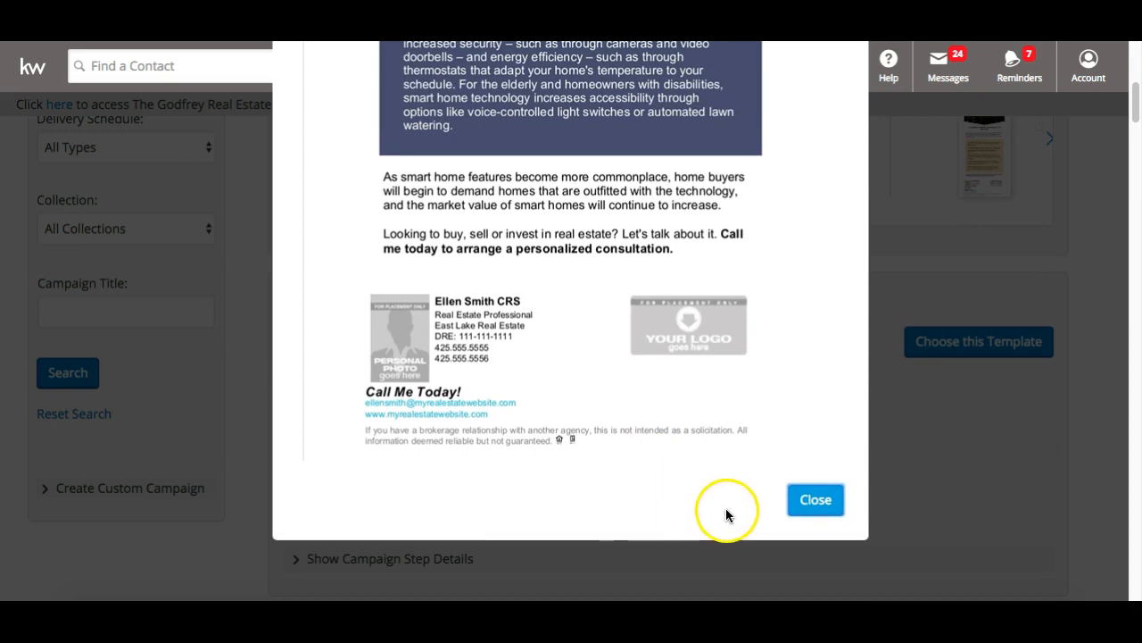
Close the email preview and page through the campaign's later email steps
click(816, 500)
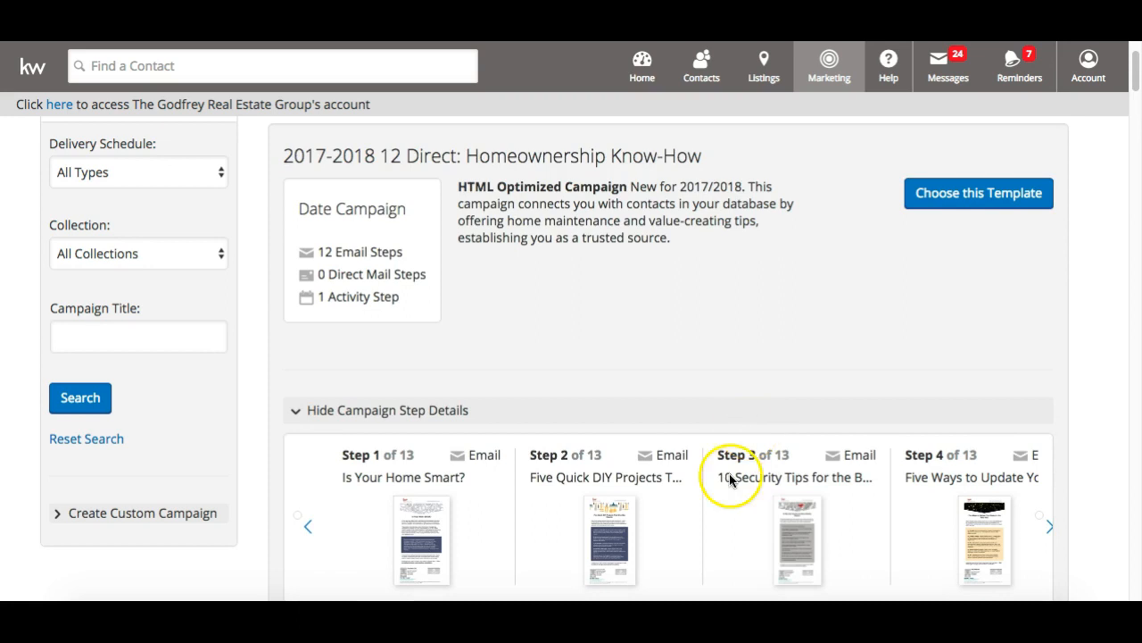
scroll(723, 502, down, 2)
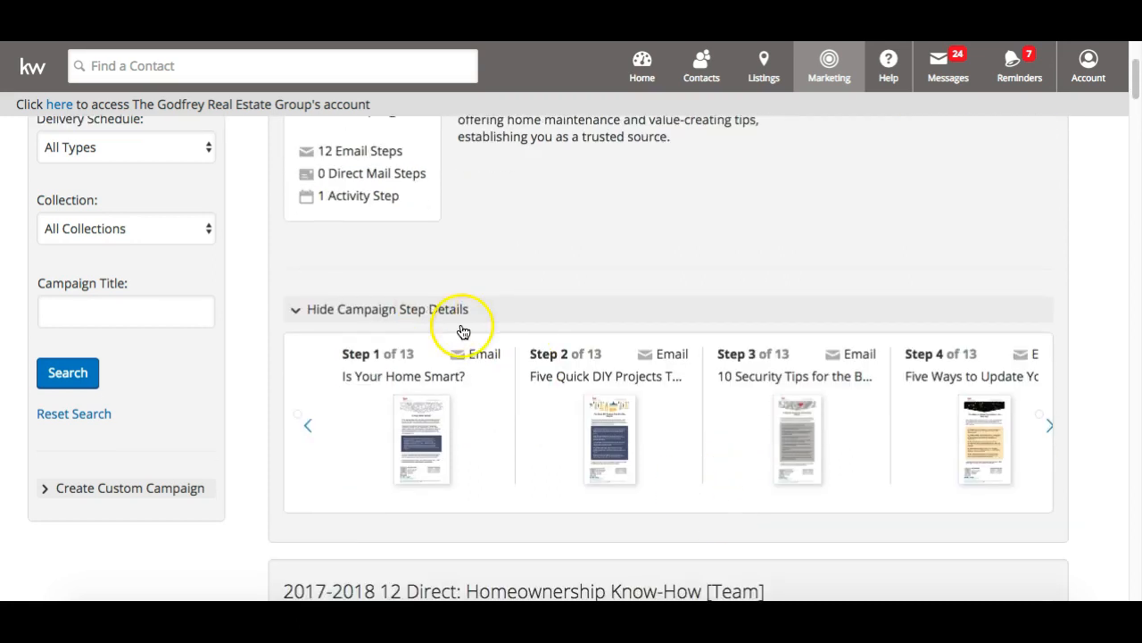
click(1050, 429)
click(1052, 431)
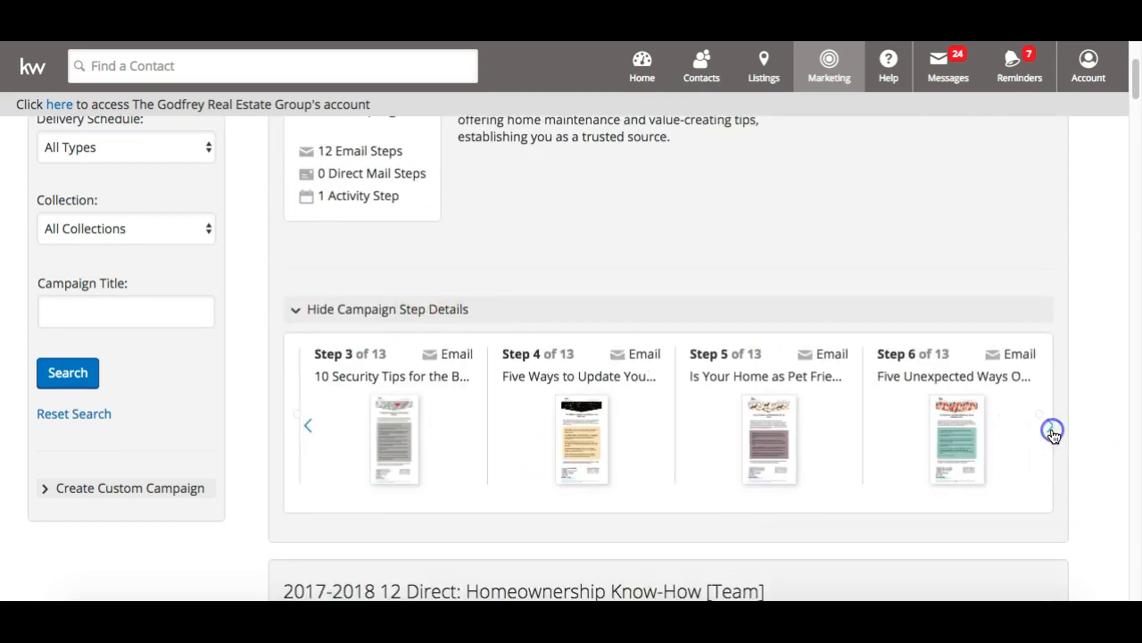
click(1052, 431)
click(1053, 431)
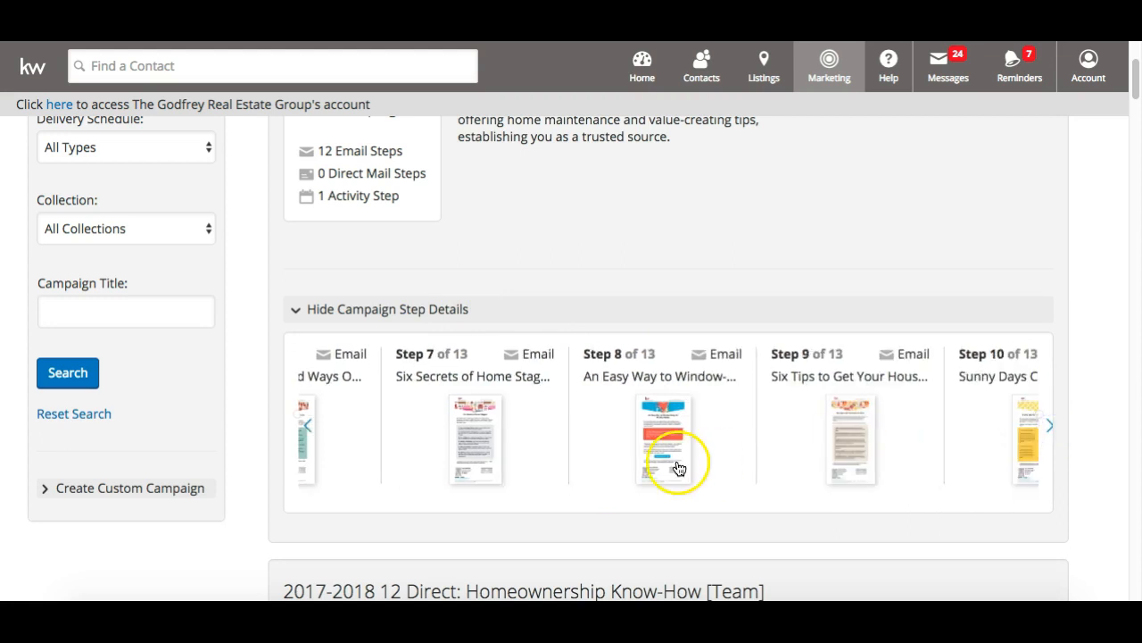
Hide the step details and scroll down to the 2017-2018 8x8 Buyer: Your Journey Home campaign
click(403, 308)
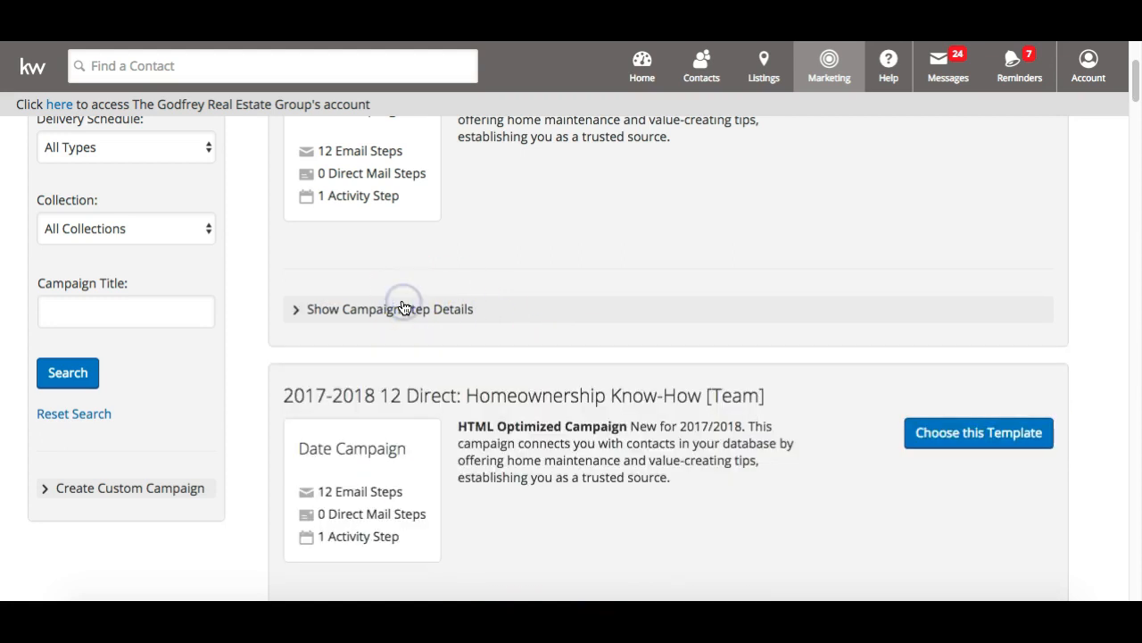
scroll(403, 308, down, 5)
scroll(404, 308, down, 2)
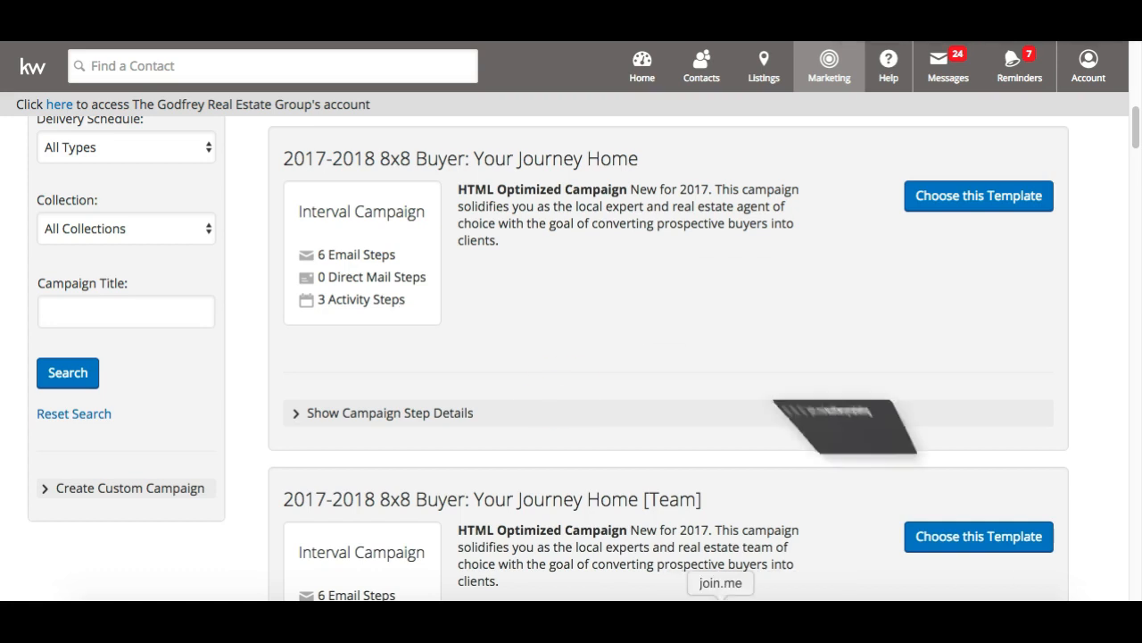
click(541, 34)
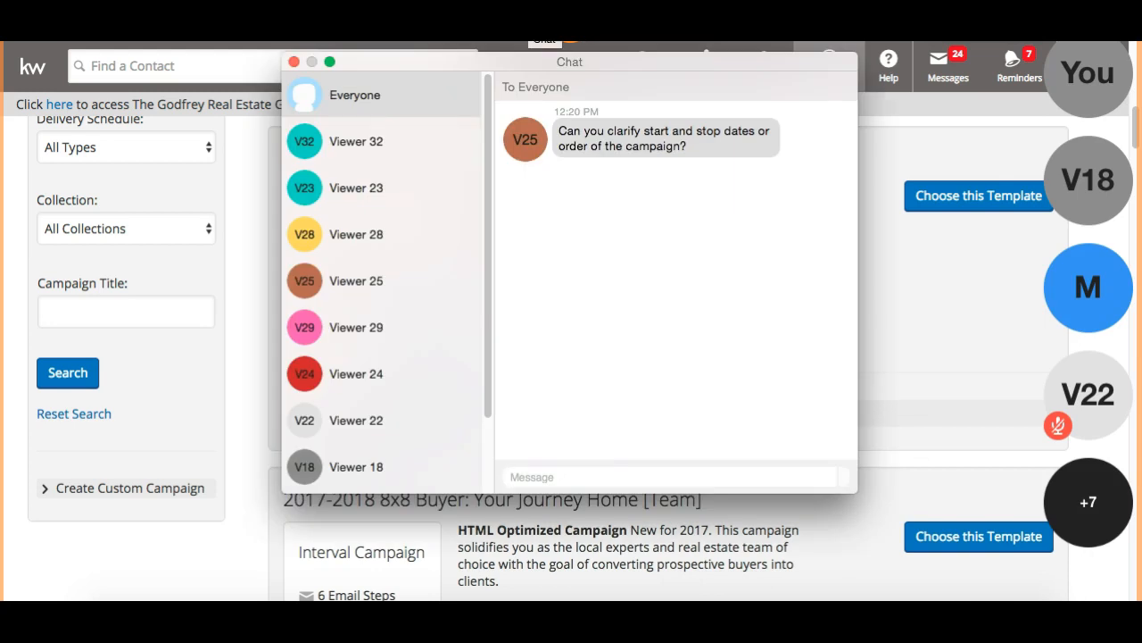
click(294, 63)
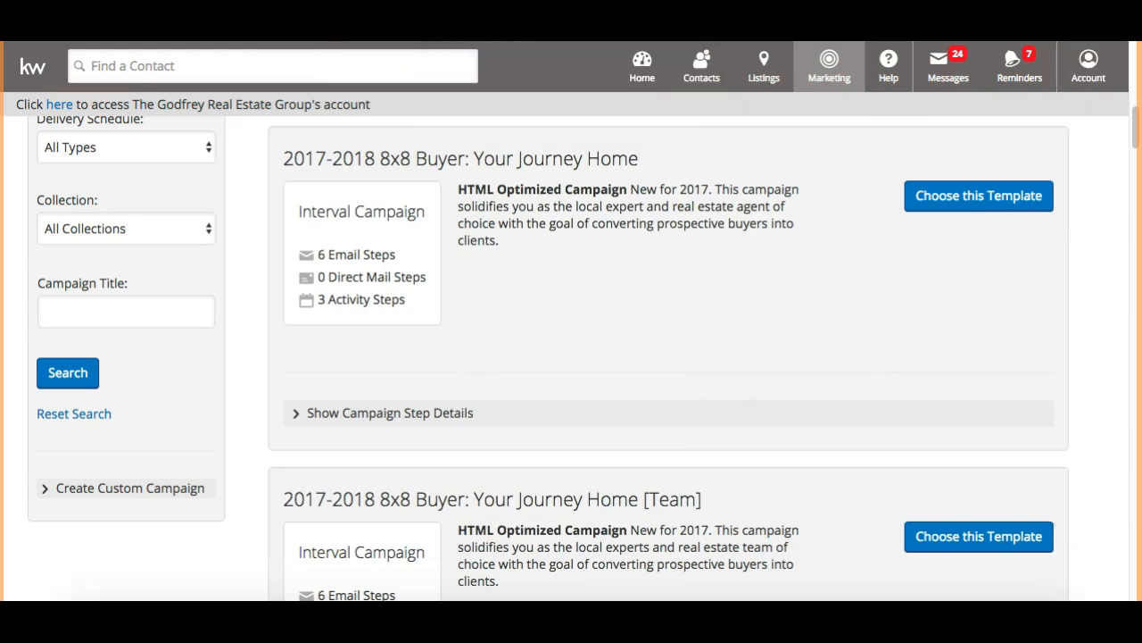
scroll(468, 215, up, 5)
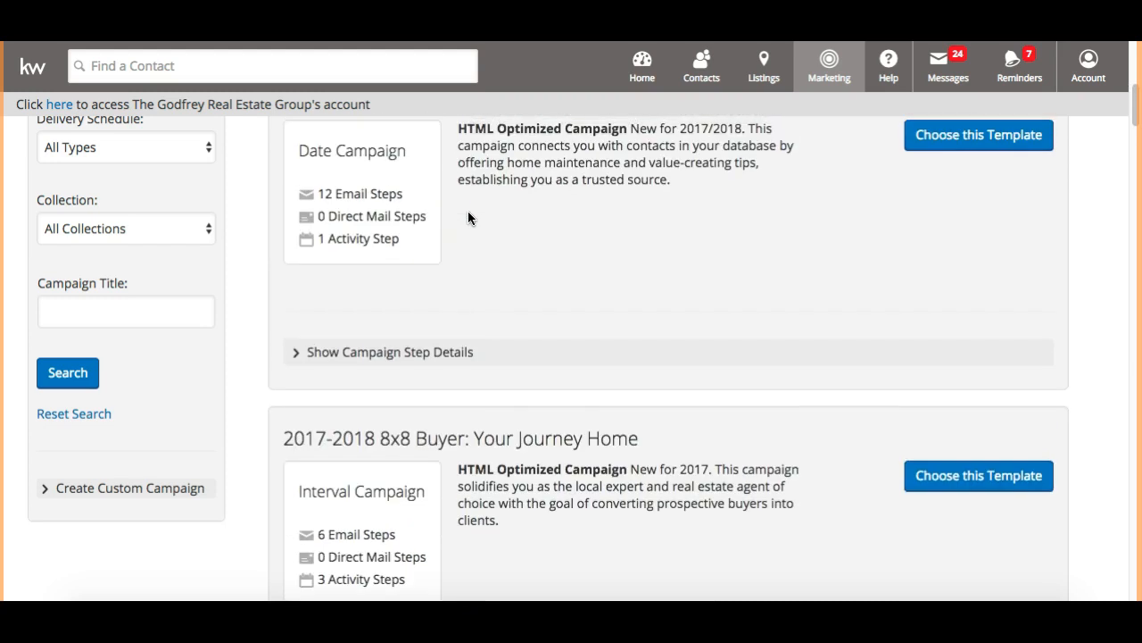
scroll(468, 215, up, 1)
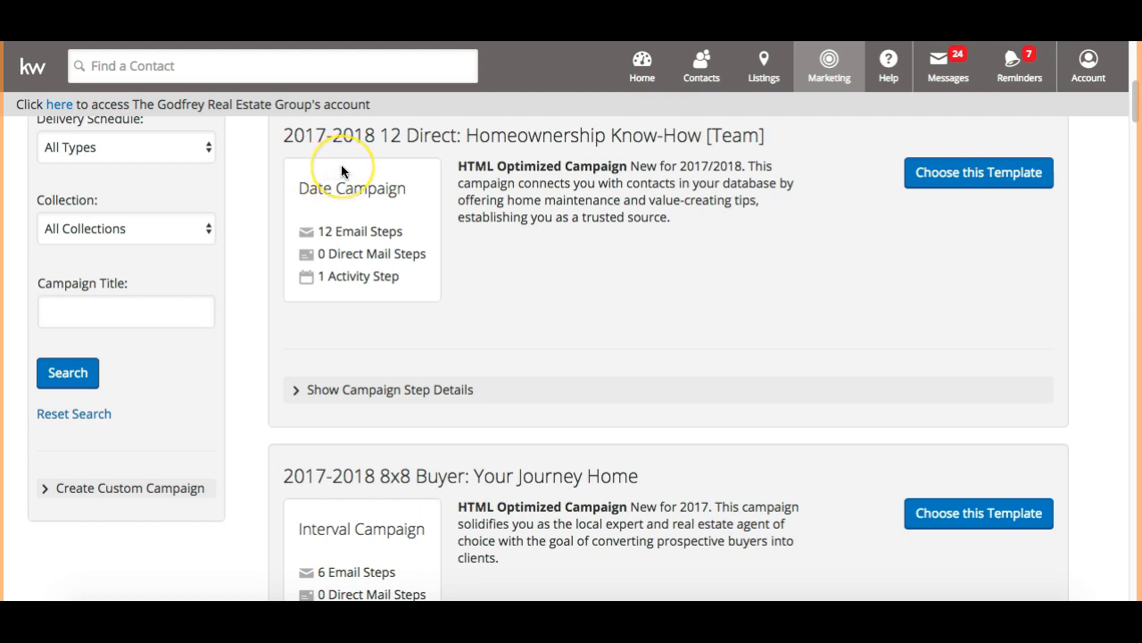
scroll(341, 164, down, 2)
scroll(316, 432, down, 1)
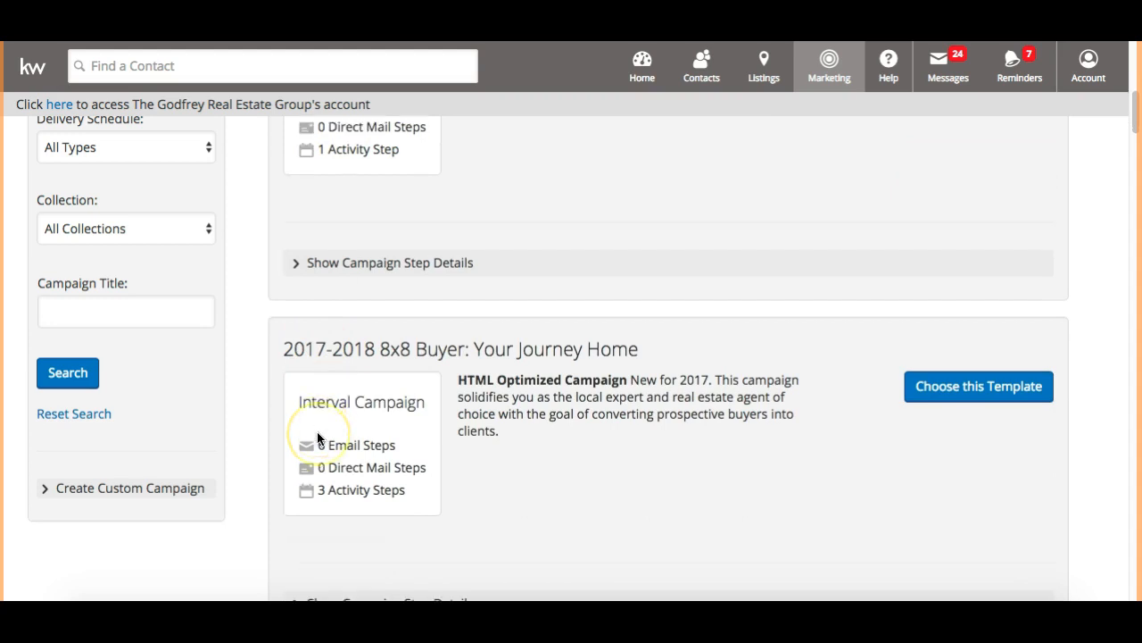
scroll(317, 438, down, 1)
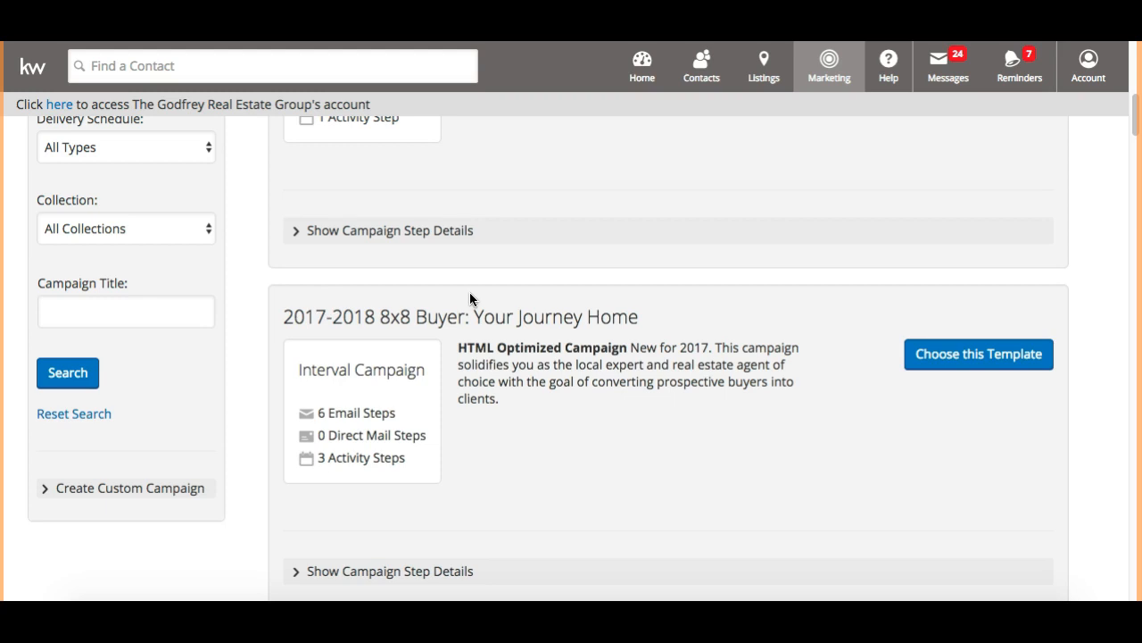
scroll(473, 277, up, 3)
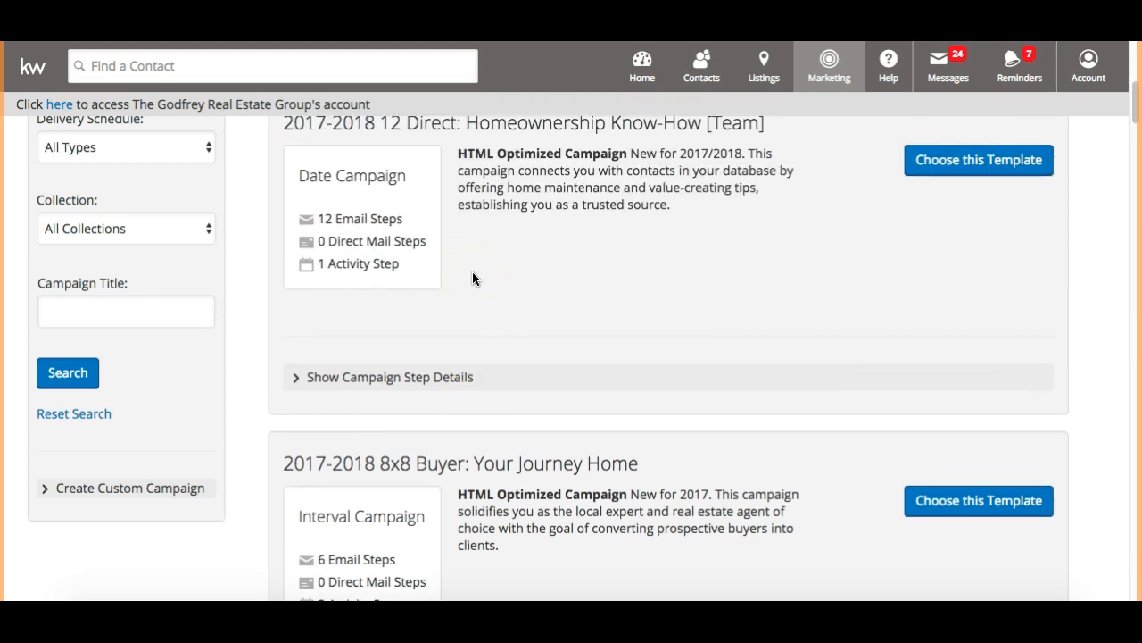
scroll(473, 278, up, 4)
scroll(473, 278, up, 1)
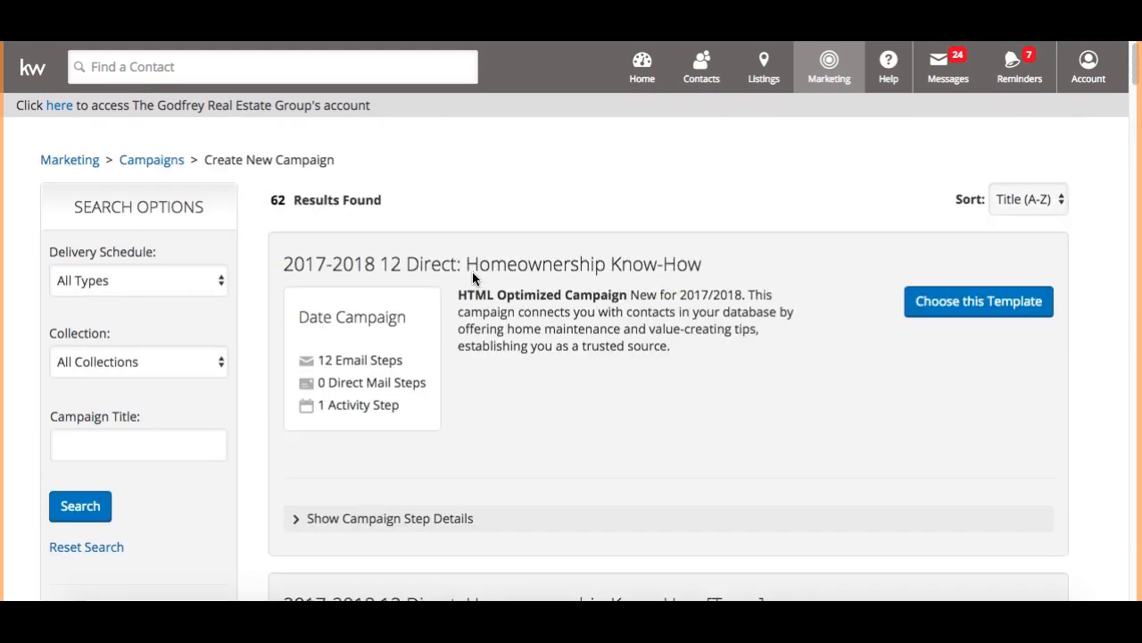
scroll(473, 278, down, 10)
scroll(472, 279, down, 10)
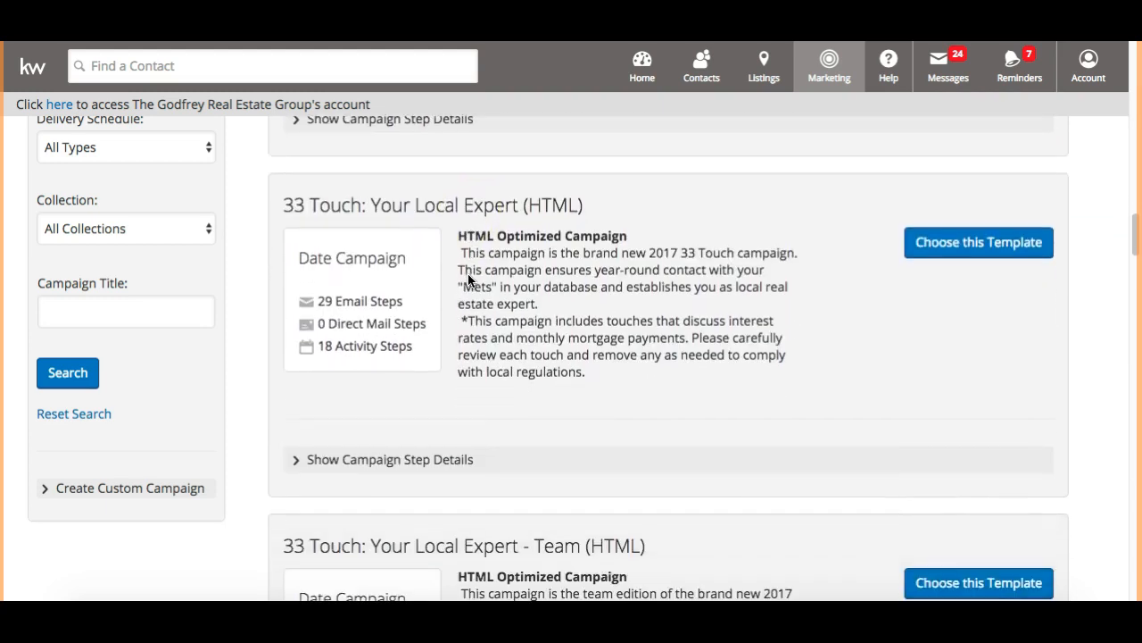
scroll(468, 280, down, 1)
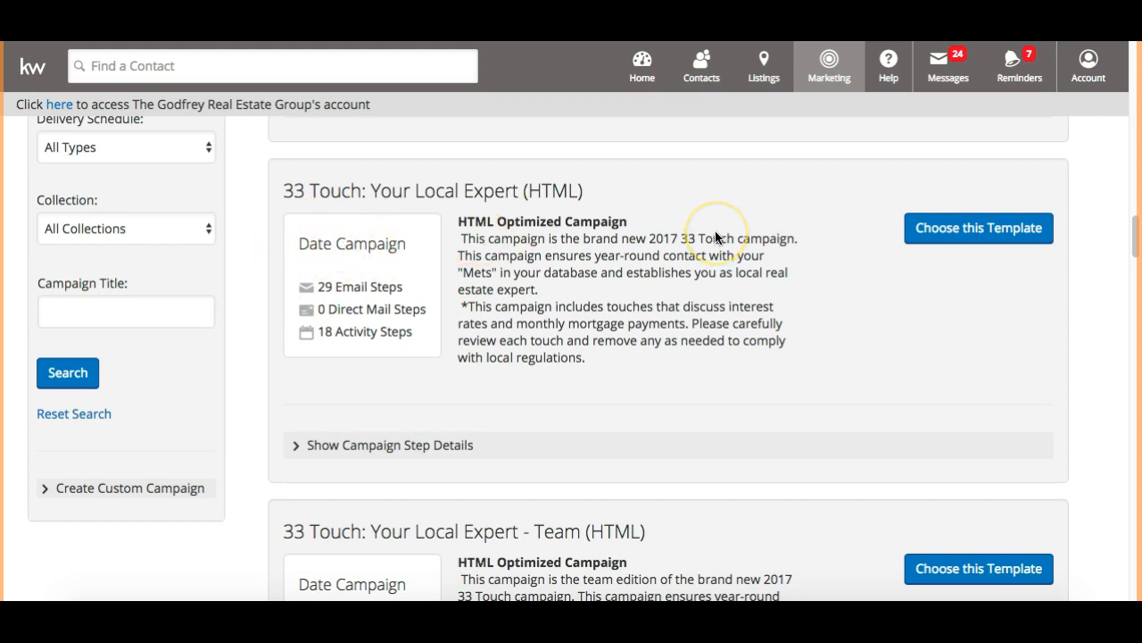
Start from the 33 Touch: Your Local Expert (HTML) template and save it with ' - SOI' appended
click(980, 232)
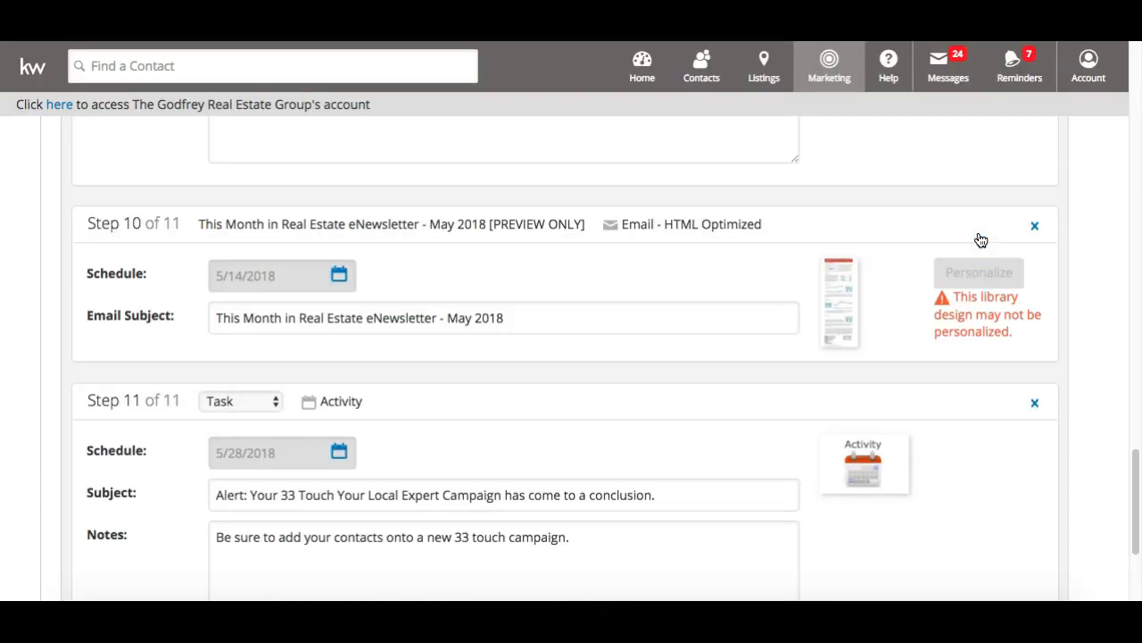
scroll(981, 240, up, 15)
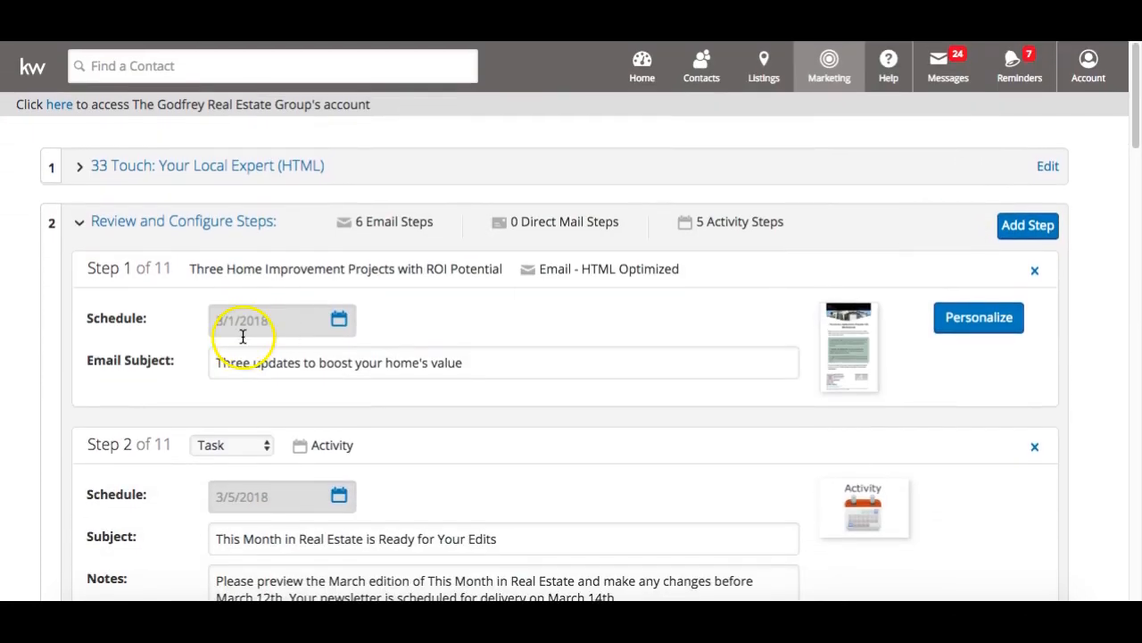
click(123, 222)
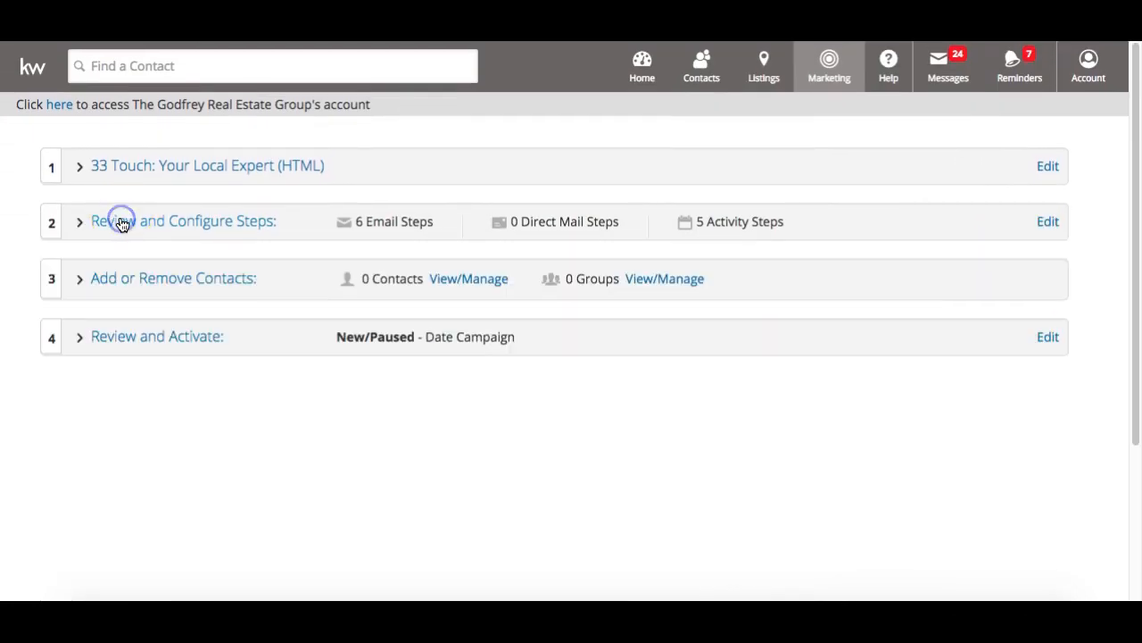
click(153, 170)
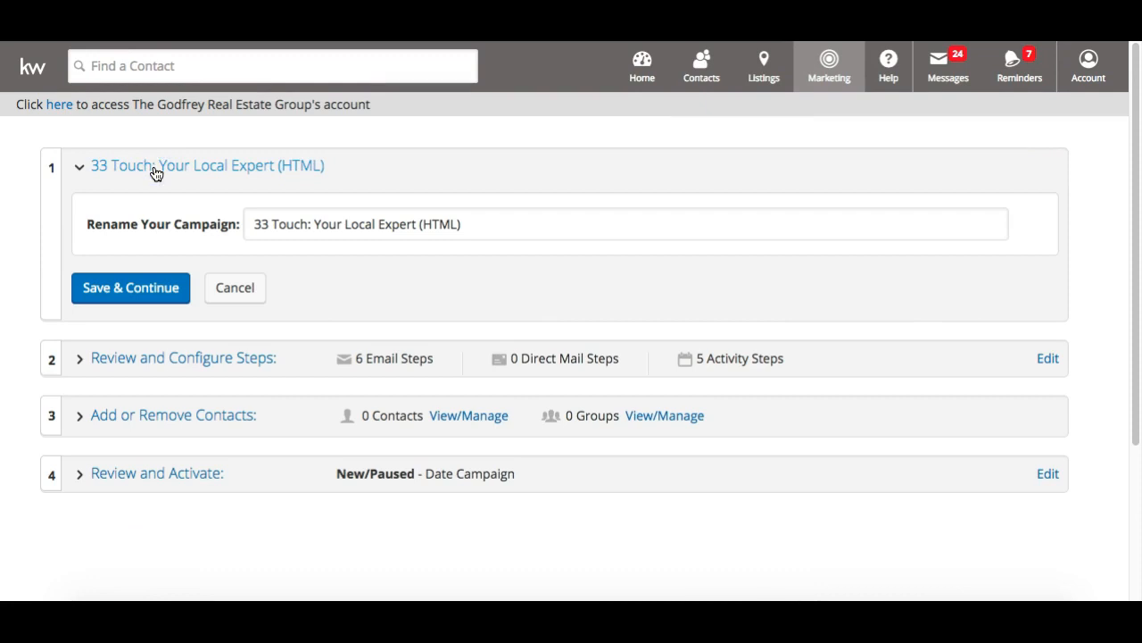
click(479, 224)
text(-)
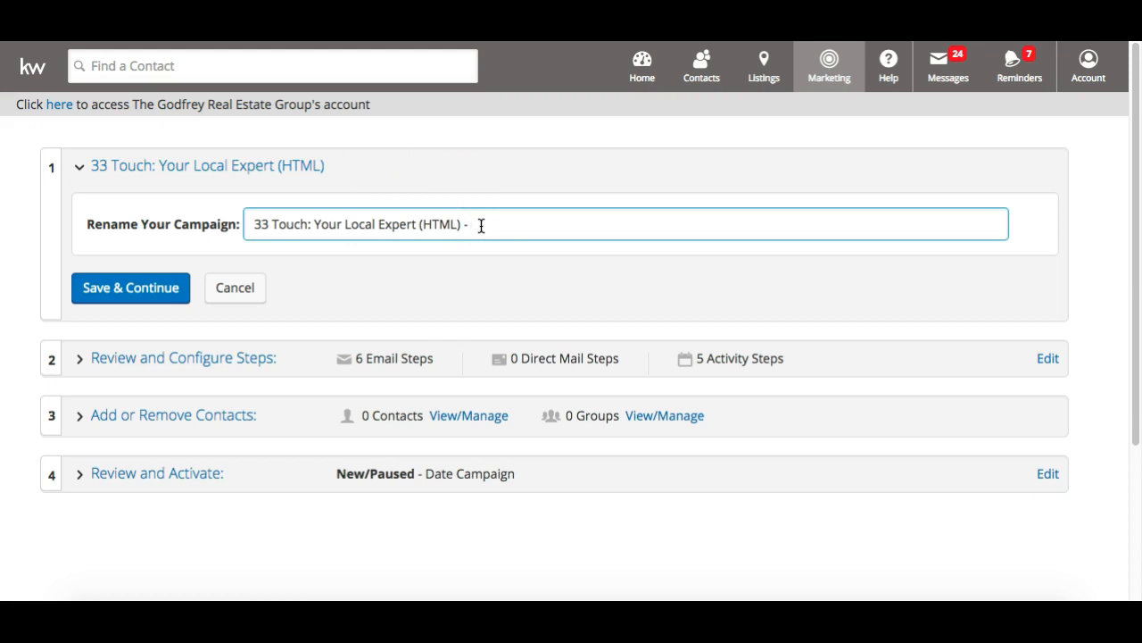
text( SOI)
click(166, 288)
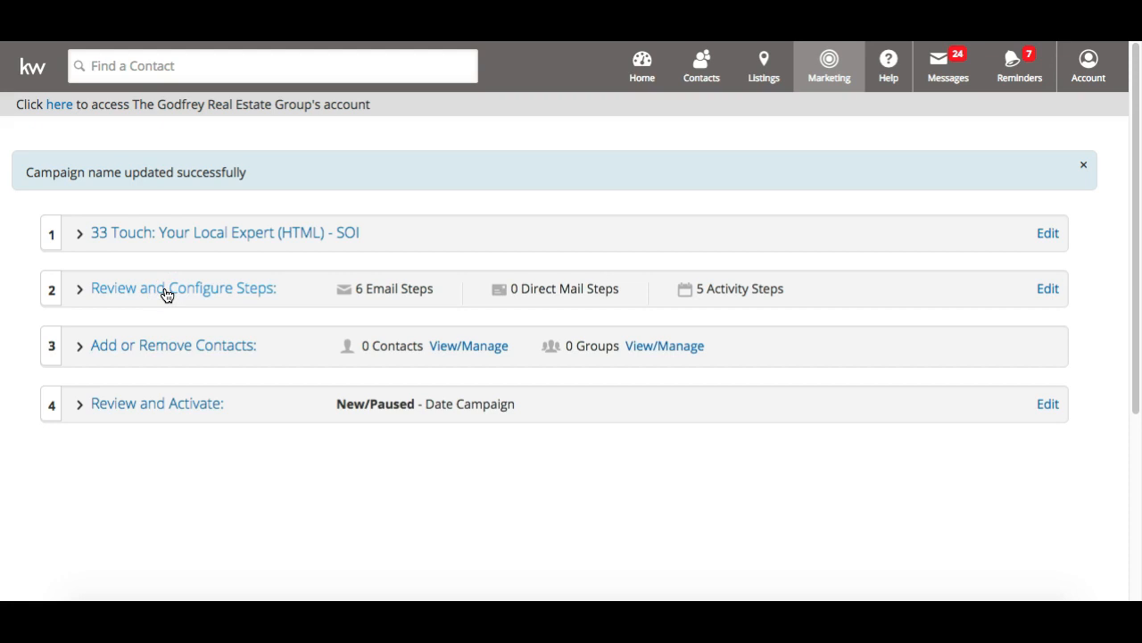
Expand the campaign's steps, note the 6 Email Steps count, and scroll through all 11 steps
click(165, 291)
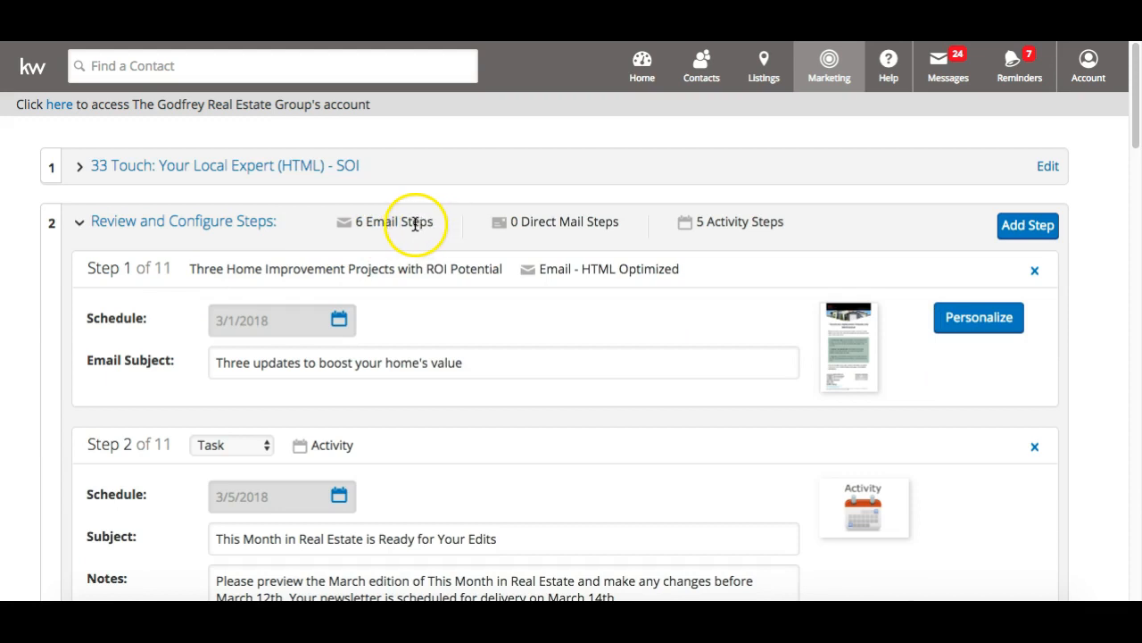
drag(355, 222, 435, 223)
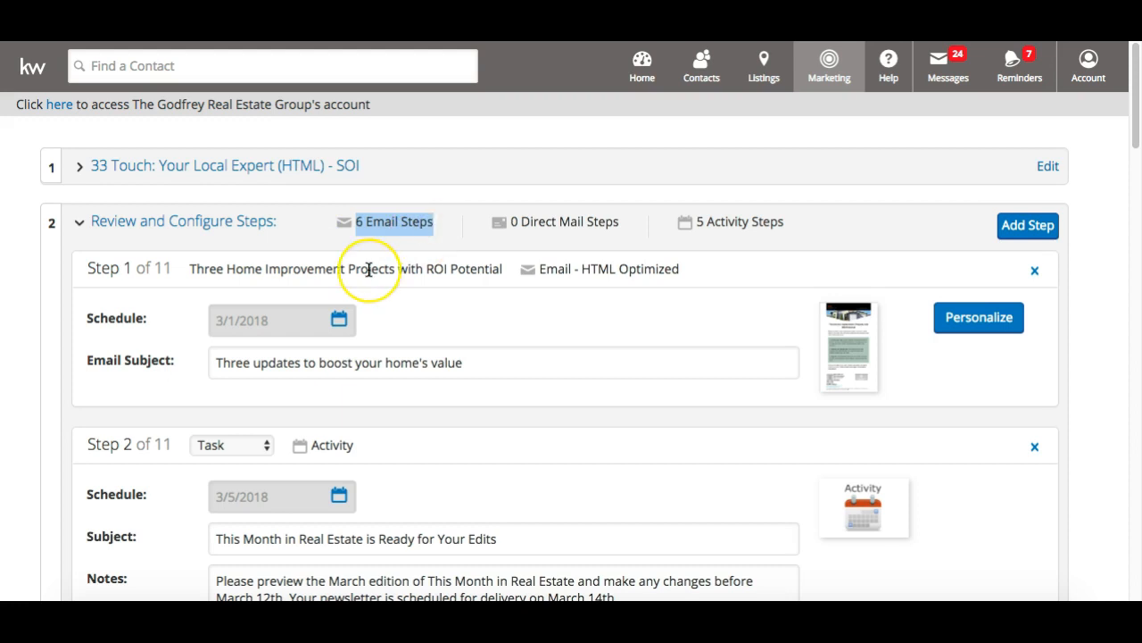
scroll(367, 269, down, 8)
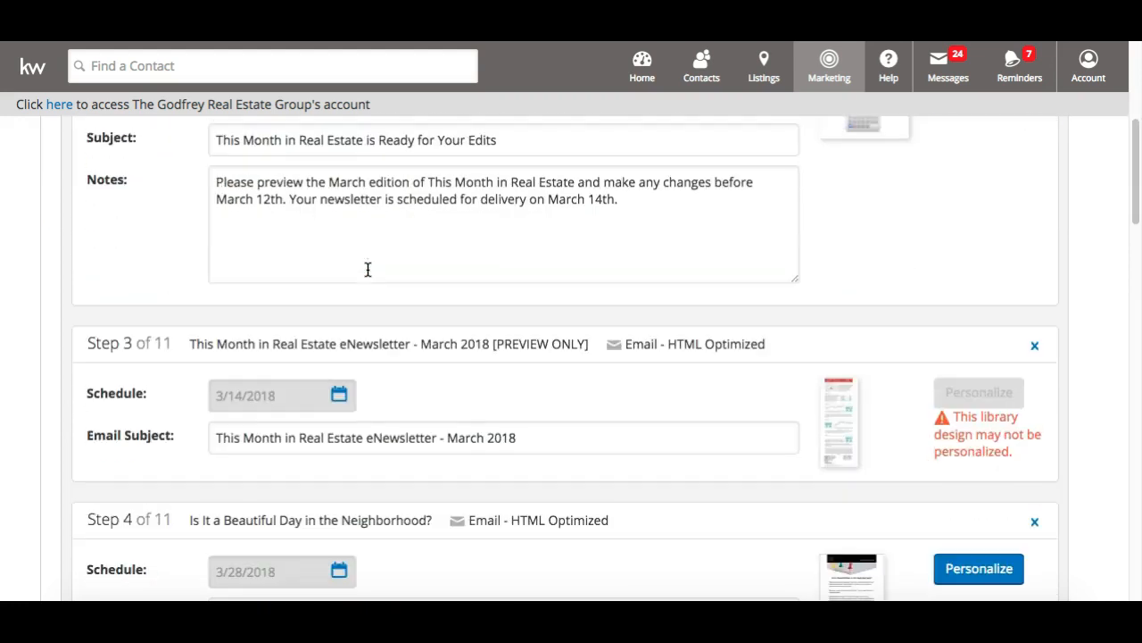
scroll(368, 269, down, 10)
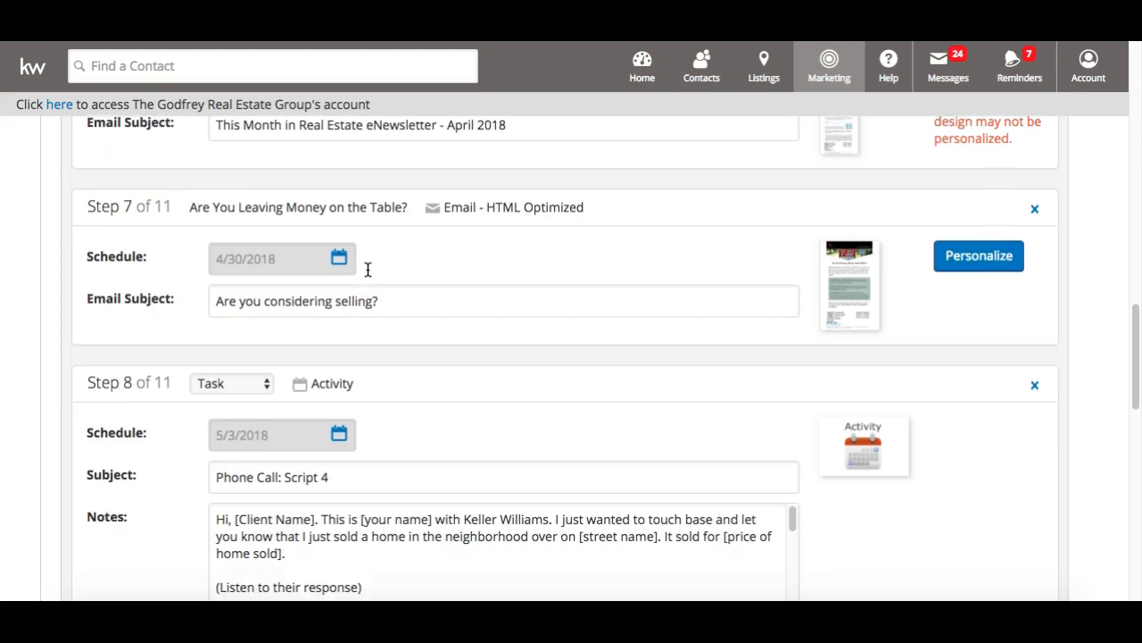
scroll(367, 270, down, 2)
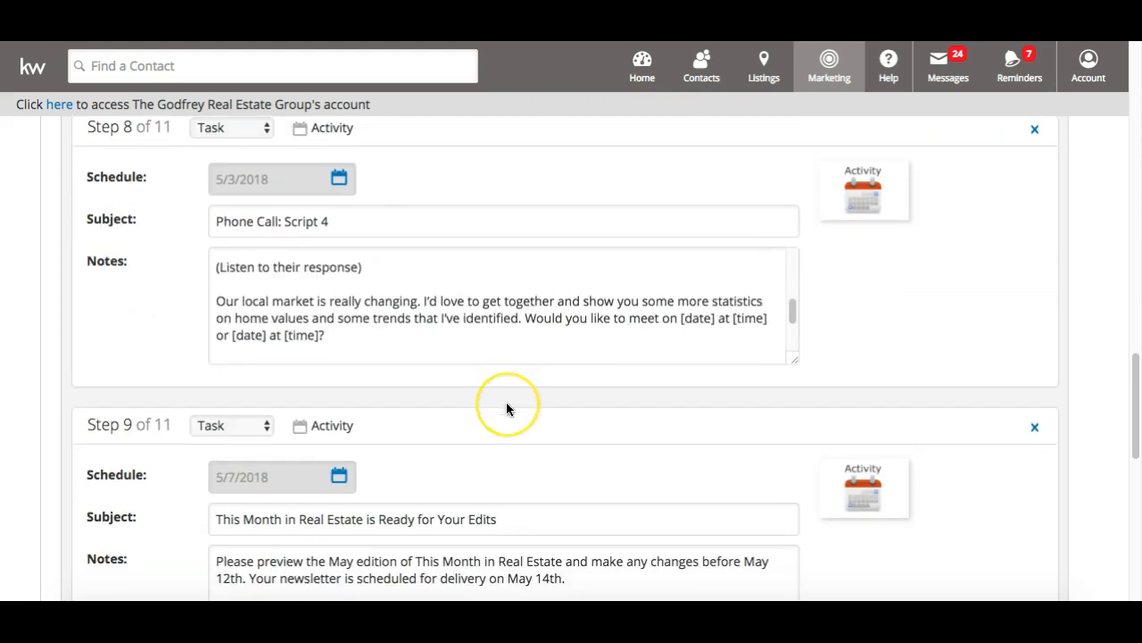
scroll(506, 409, down, 6)
scroll(506, 409, down, 4)
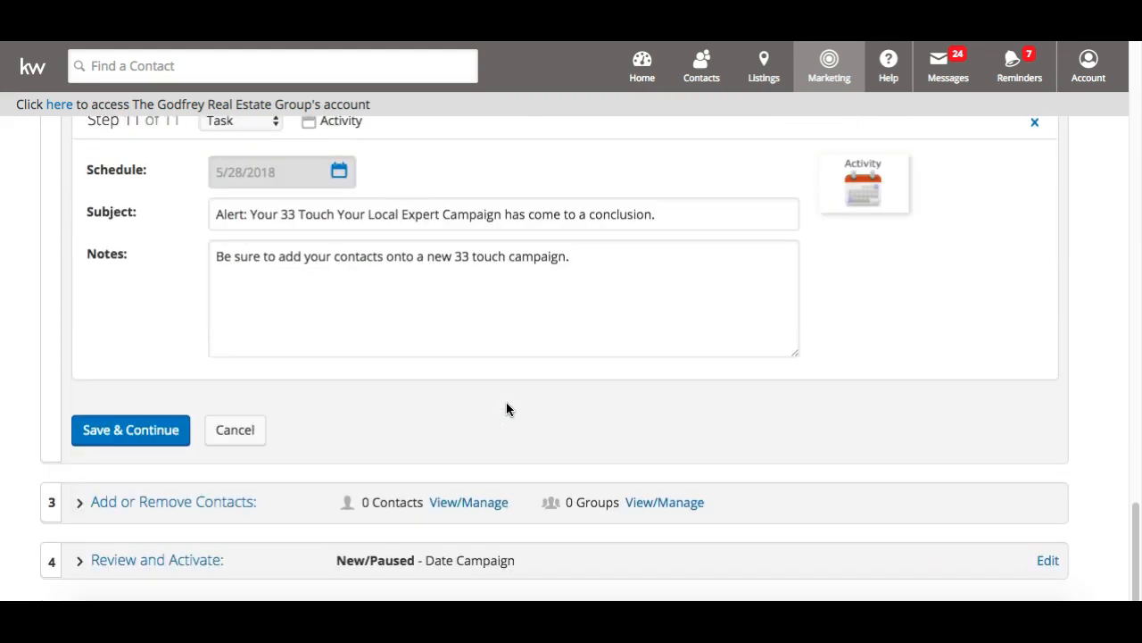
scroll(506, 408, up, 3)
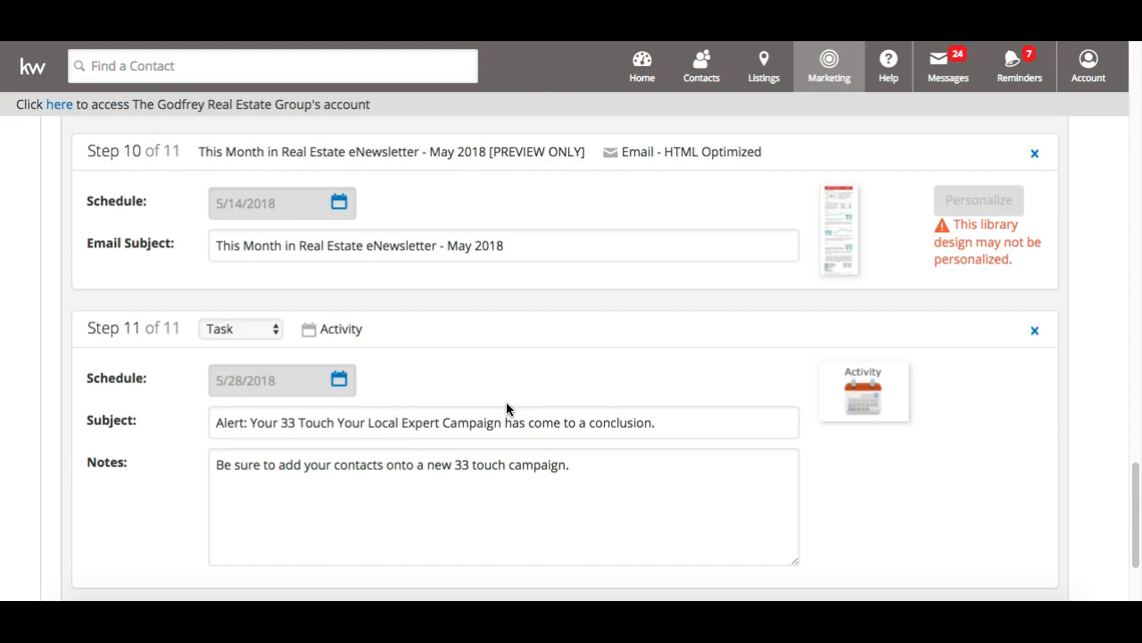
scroll(506, 409, up, 12)
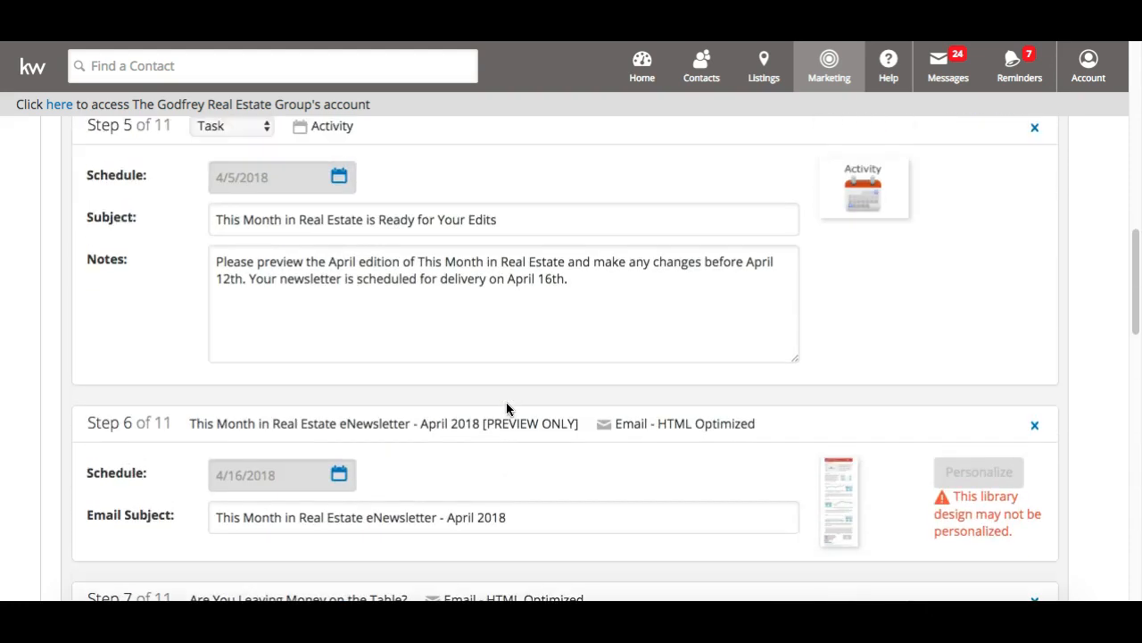
scroll(506, 409, up, 12)
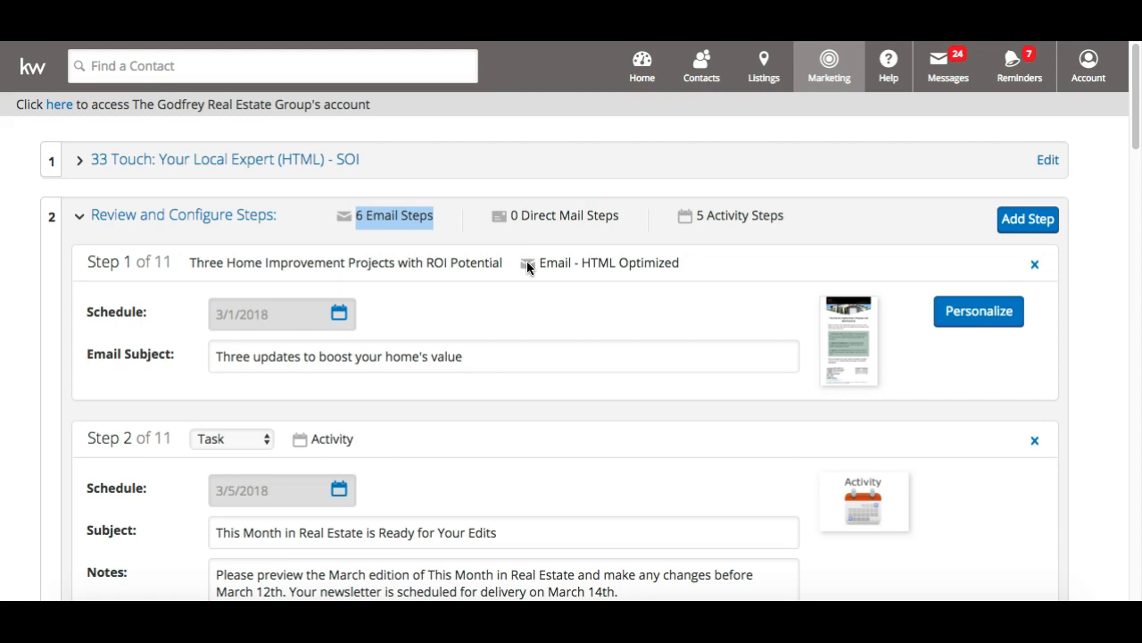
click(413, 290)
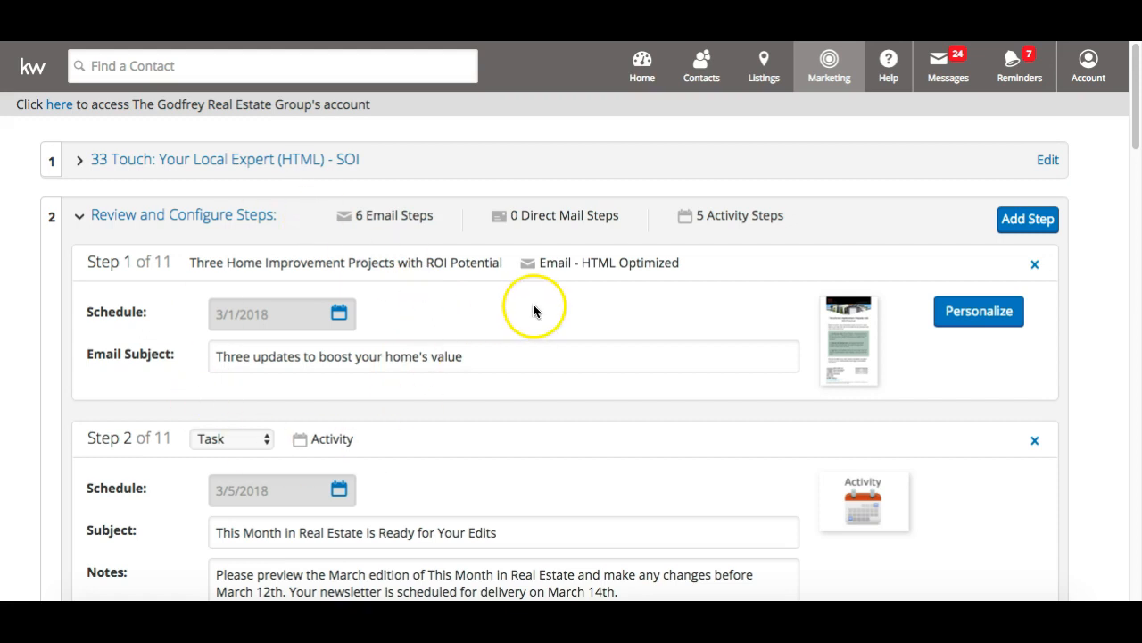
scroll(533, 303, down, 1)
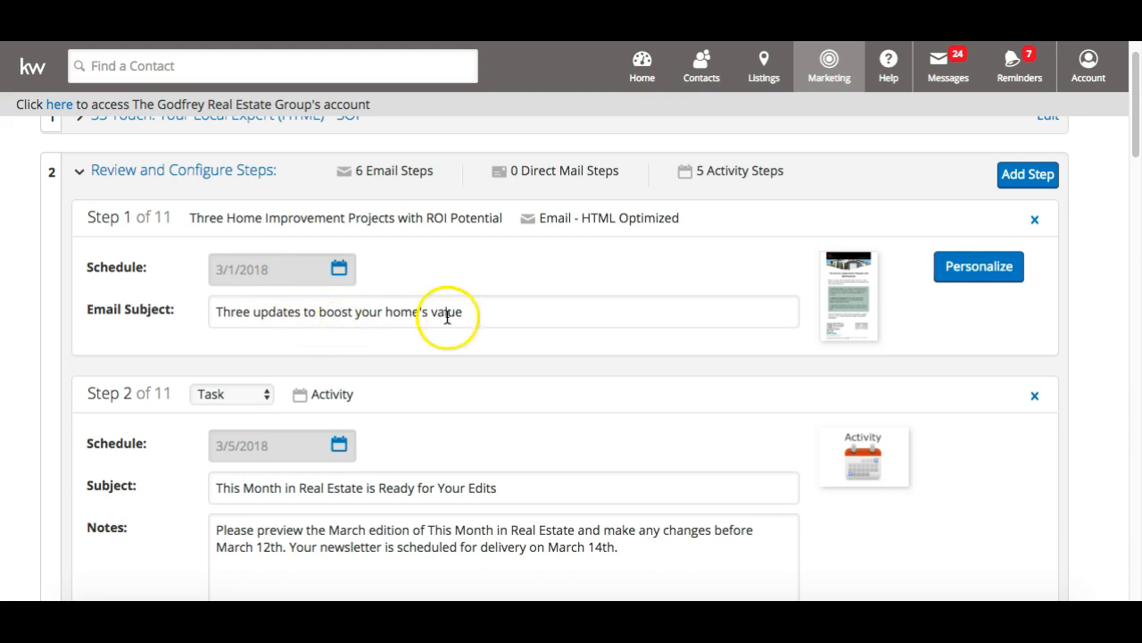
click(851, 321)
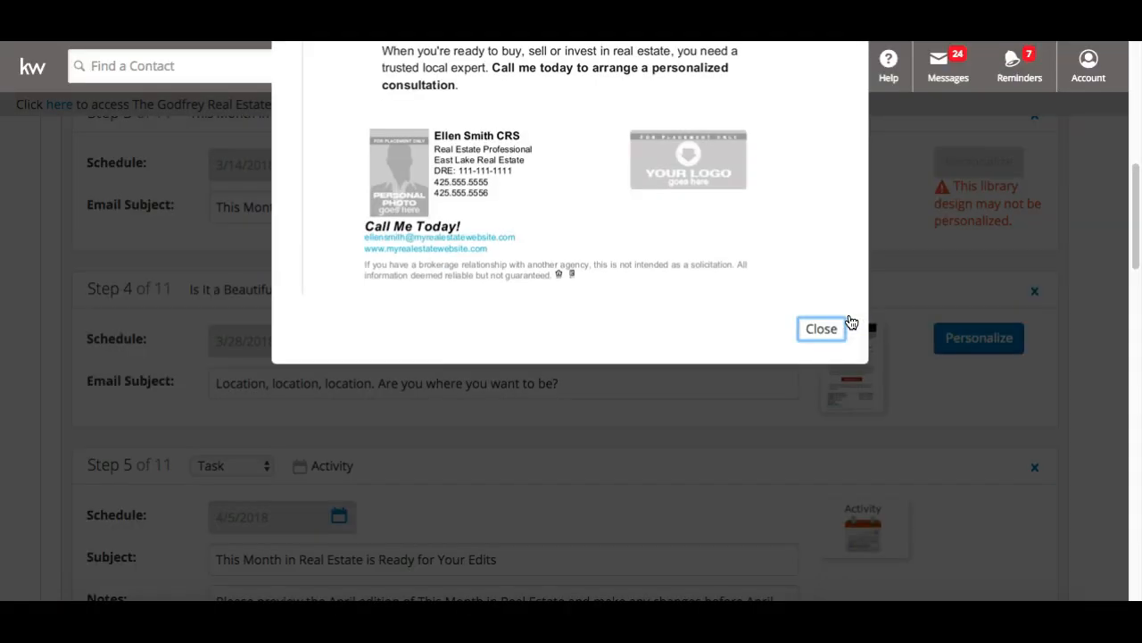
scroll(851, 321, up, 10)
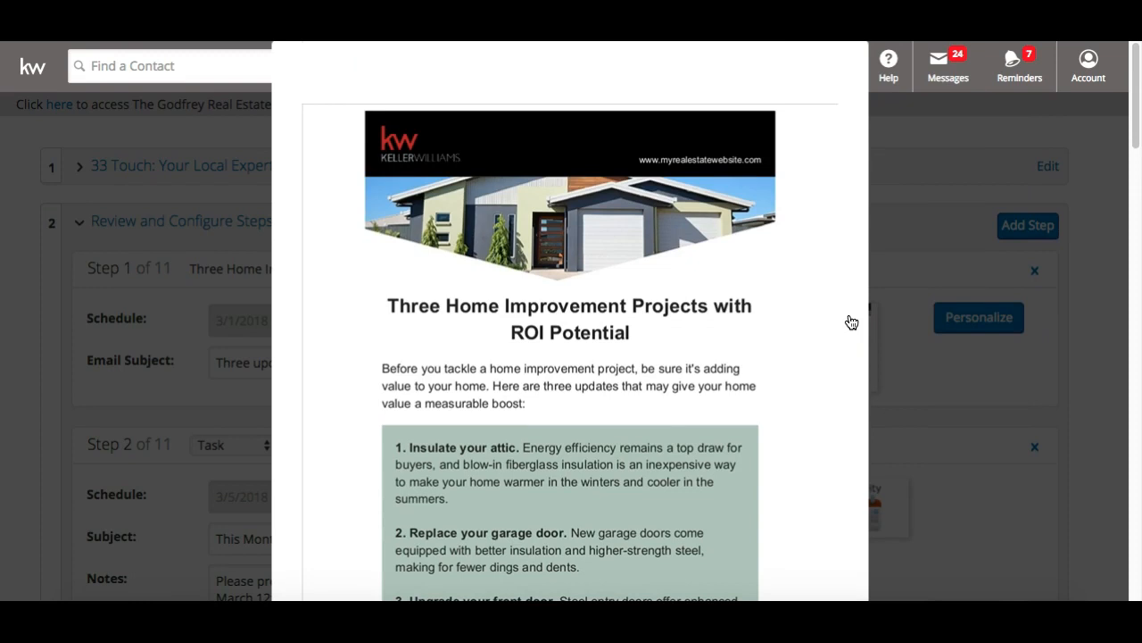
scroll(851, 321, down, 10)
click(823, 402)
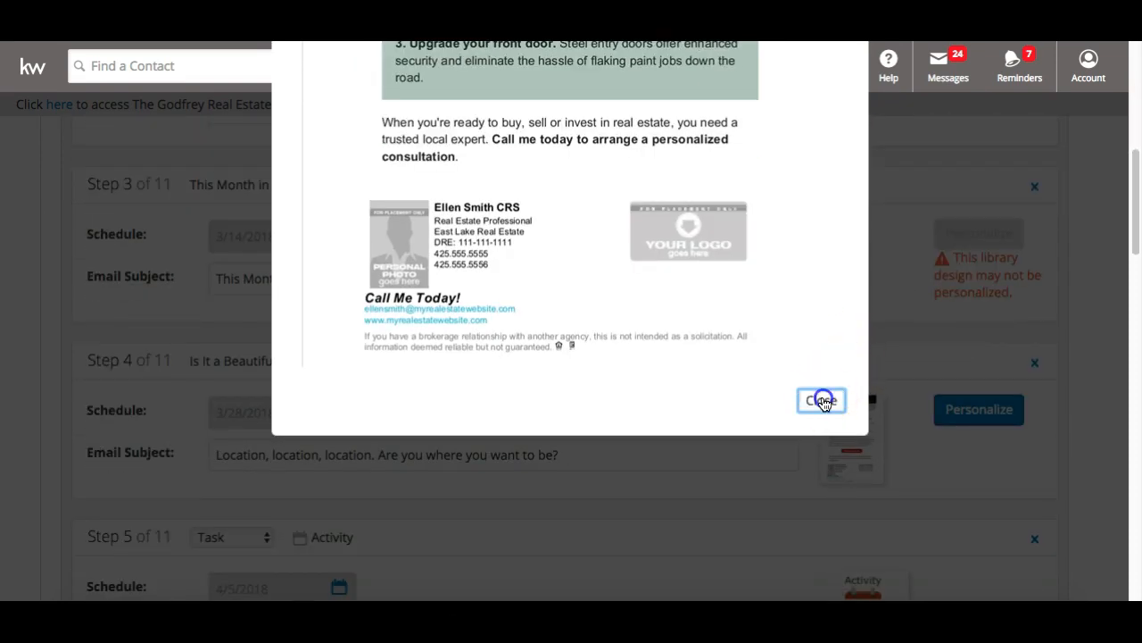
scroll(395, 316, up, 2)
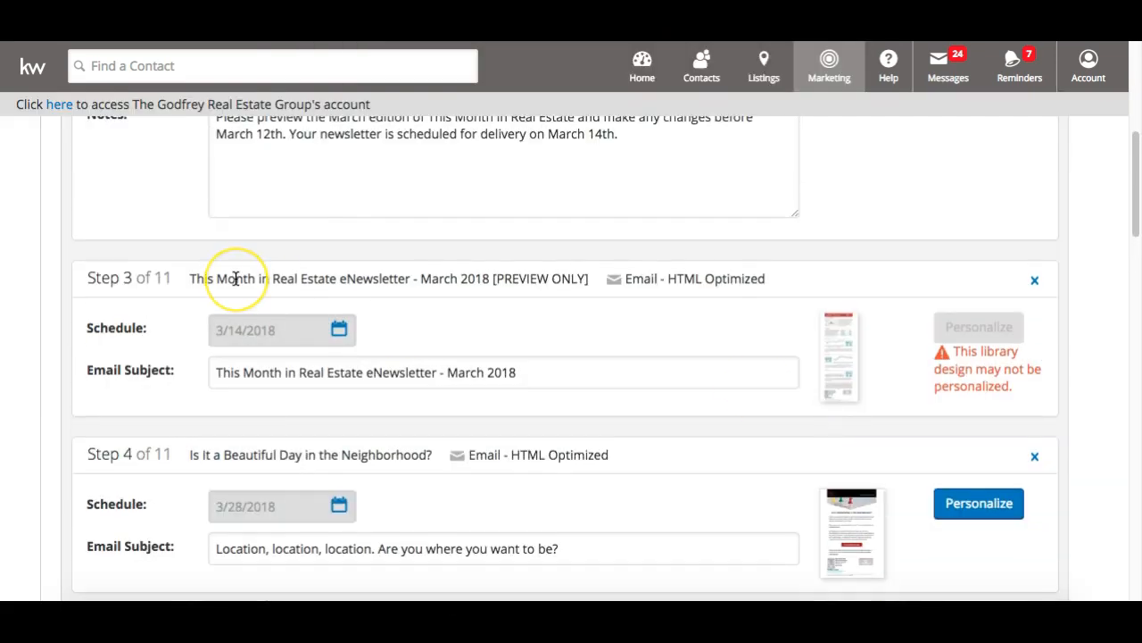
scroll(236, 279, up, 10)
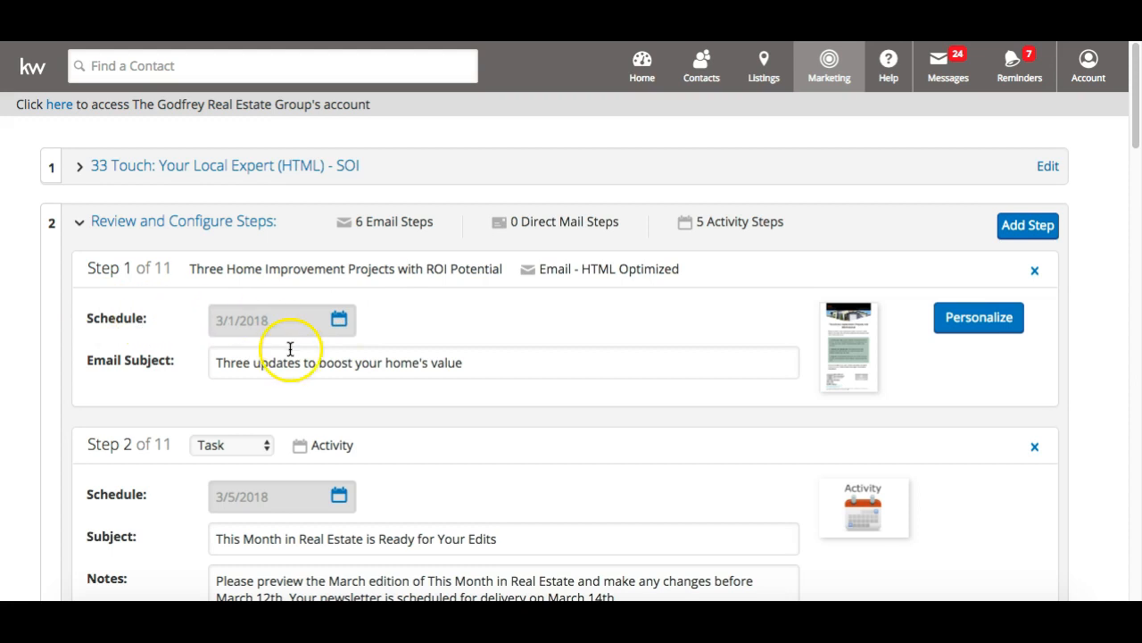
click(339, 321)
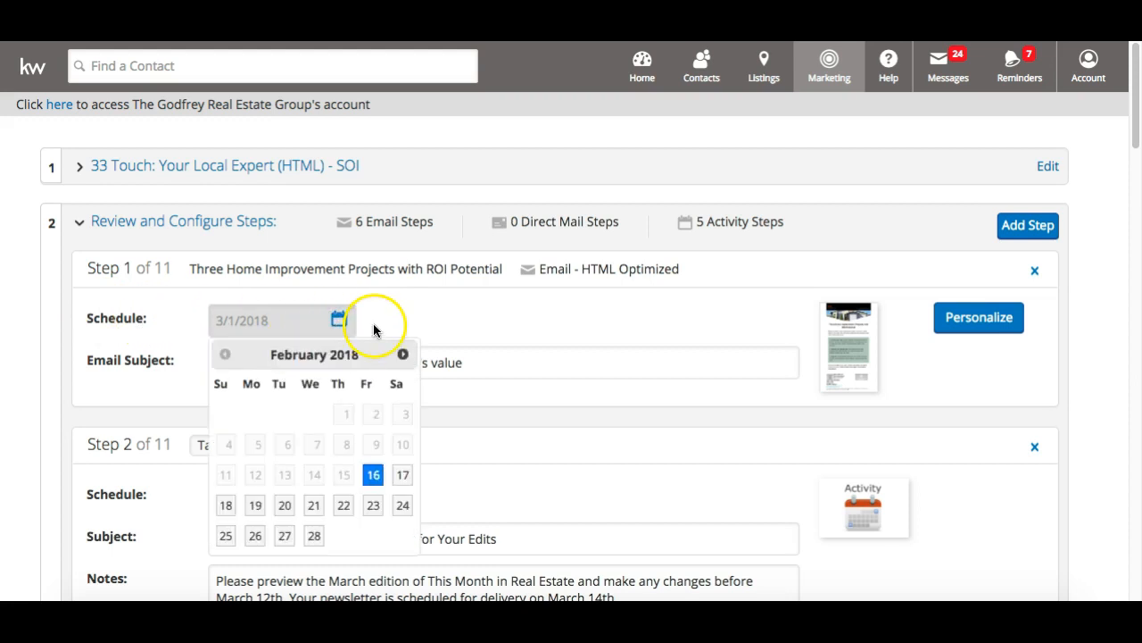
click(402, 354)
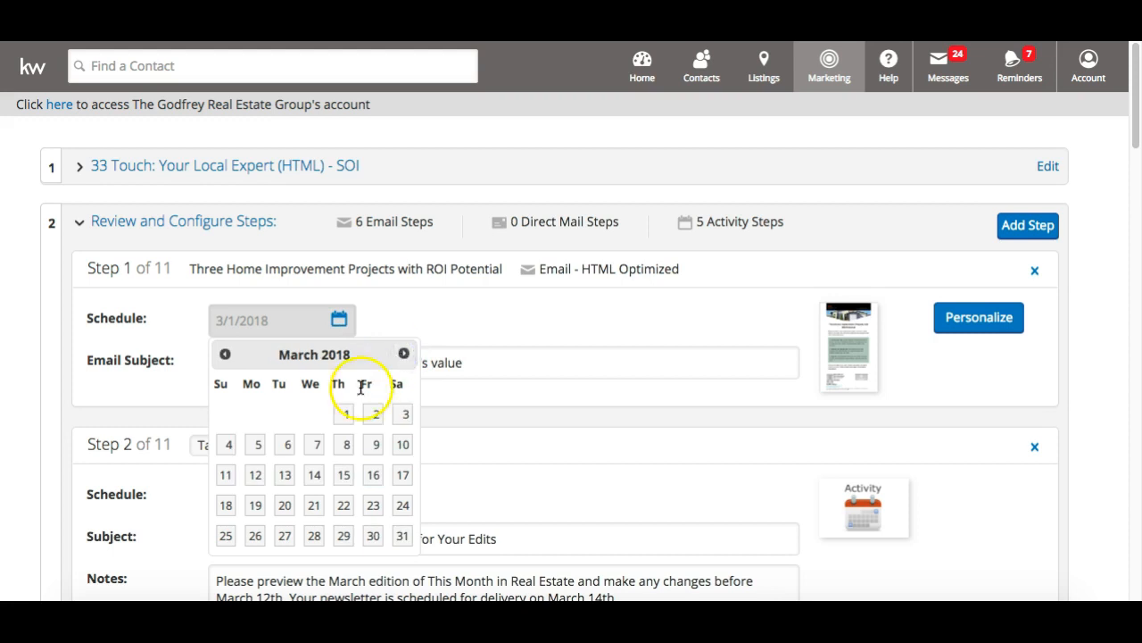
click(450, 330)
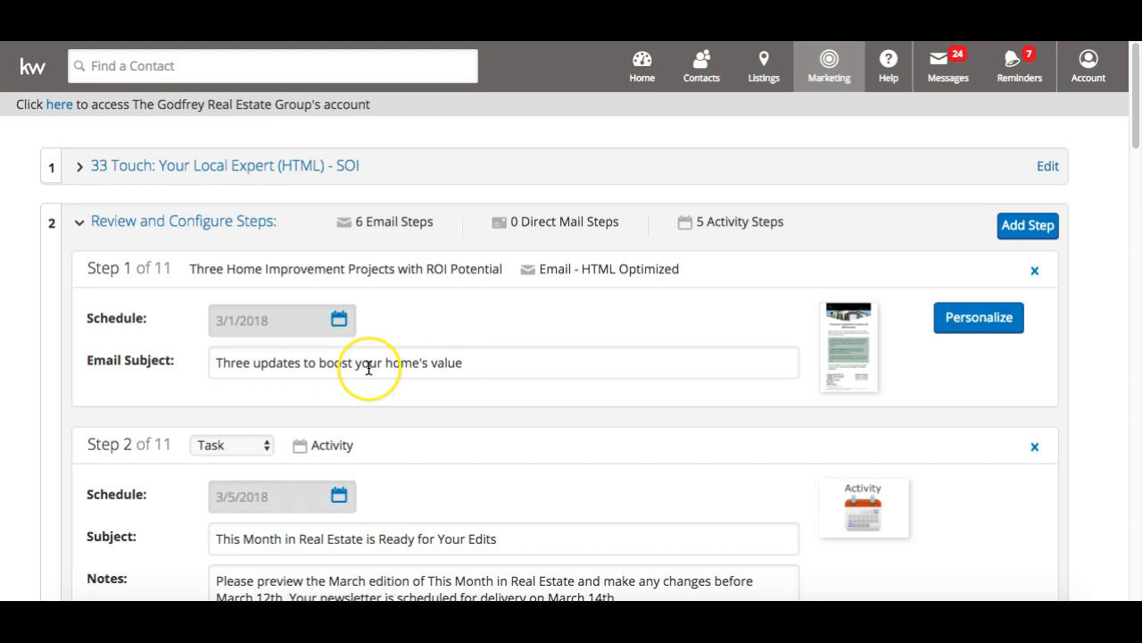
scroll(369, 368, down, 2)
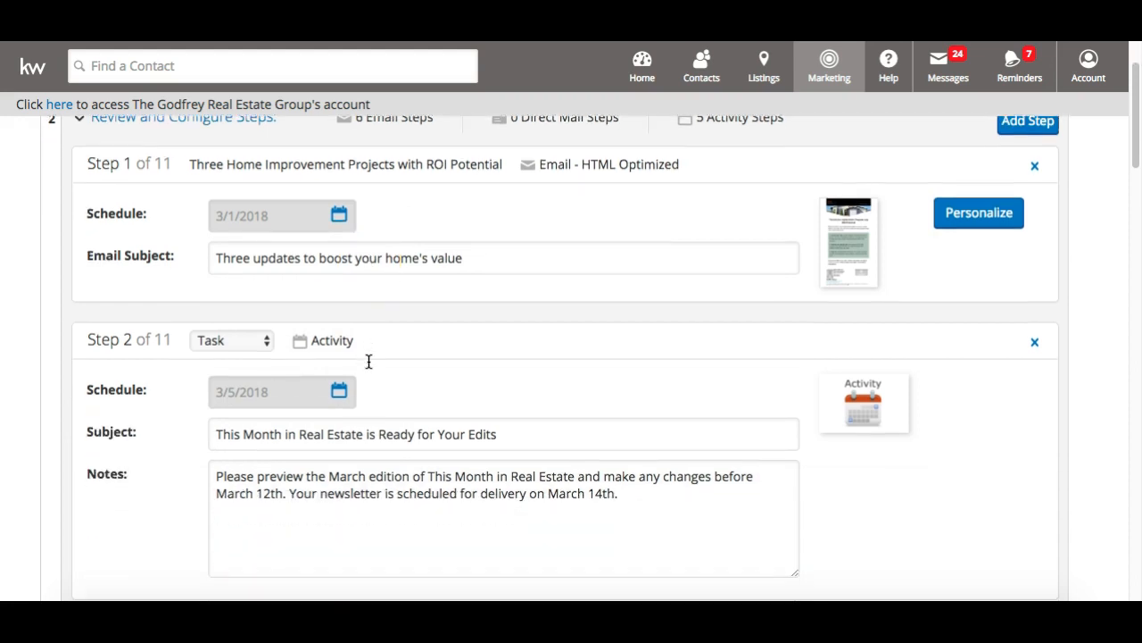
scroll(368, 361, down, 1)
click(441, 362)
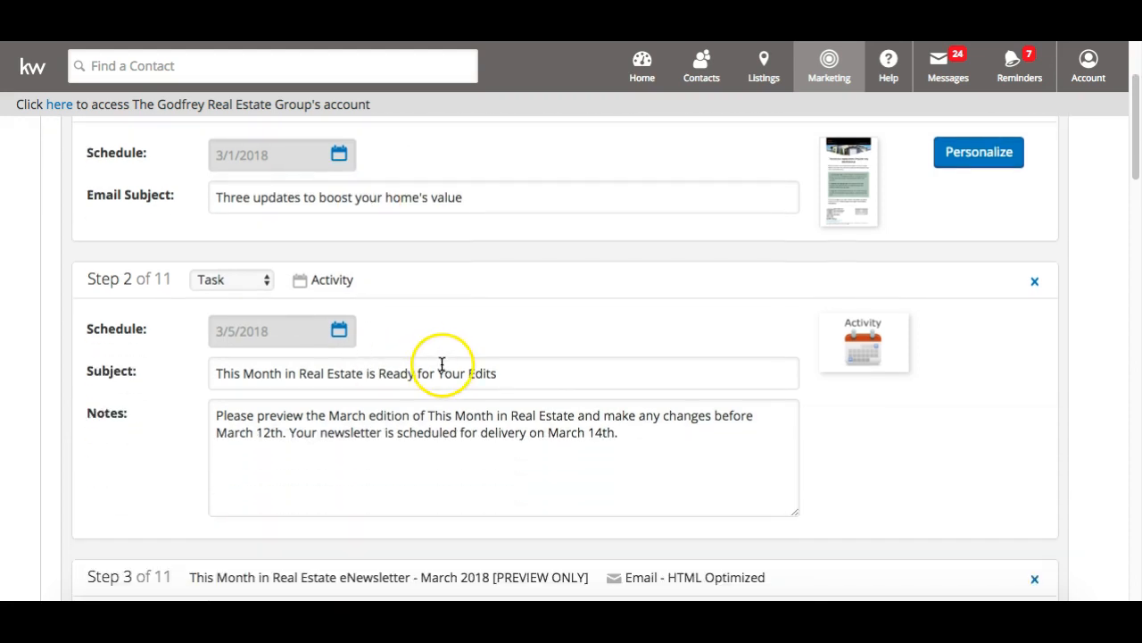
scroll(441, 360, down, 1)
click(277, 265)
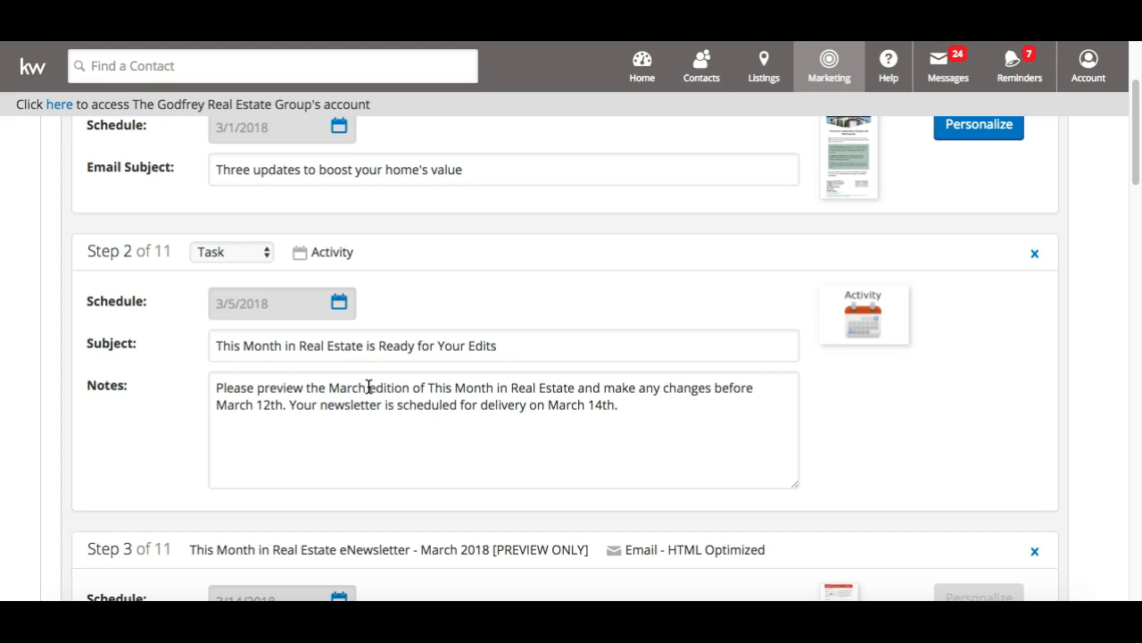
scroll(368, 387, up, 1)
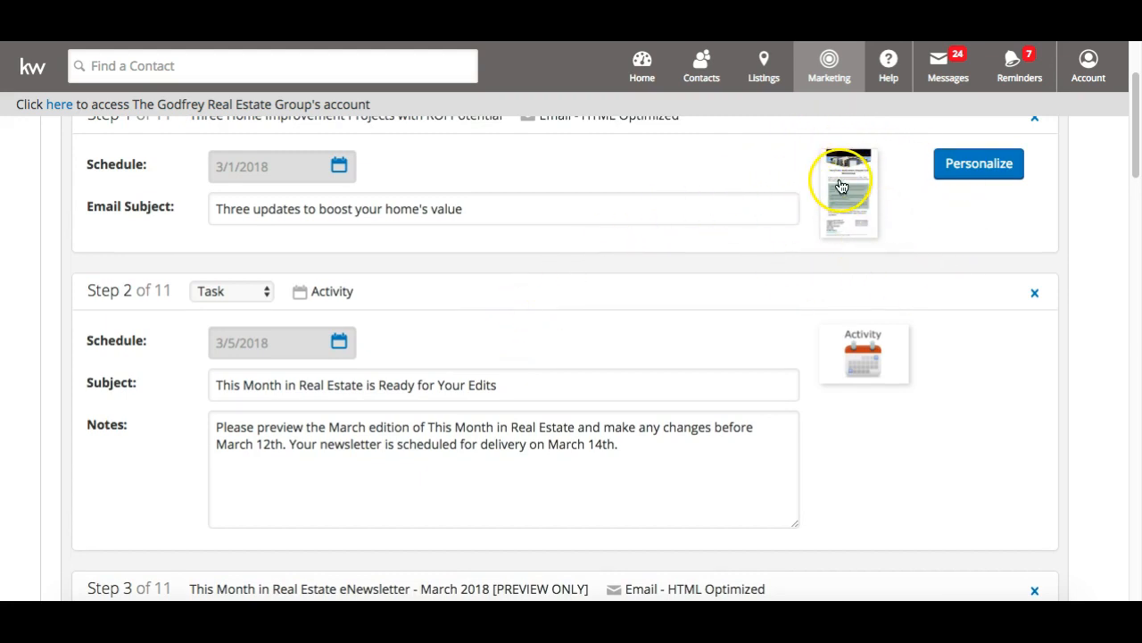
scroll(841, 185, down, 7)
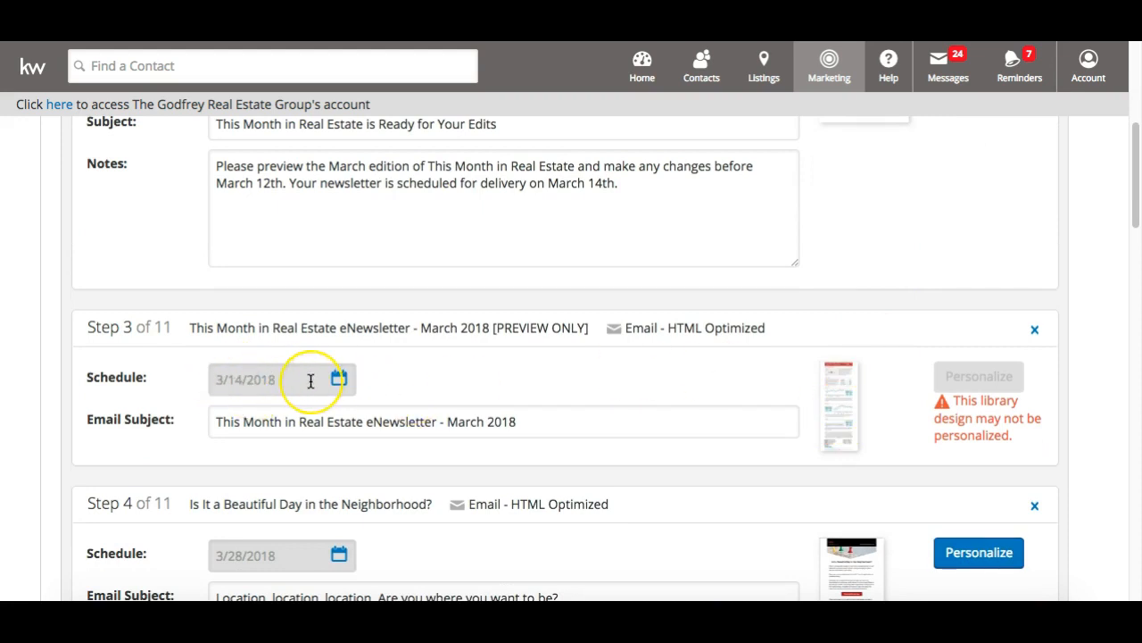
scroll(311, 381, up, 4)
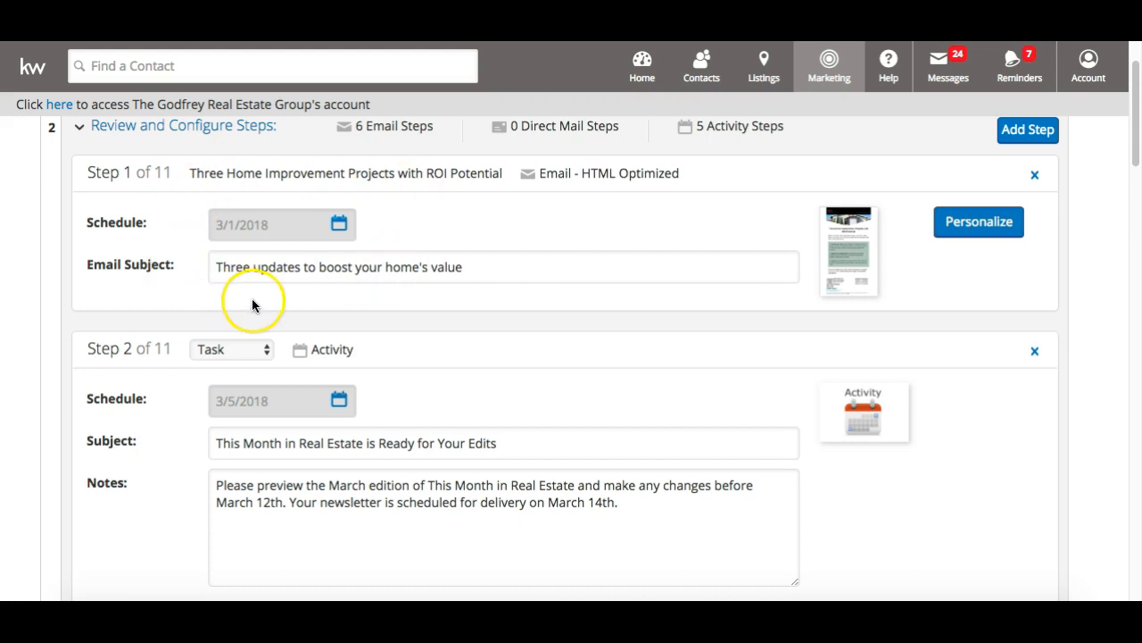
scroll(256, 300, down, 3)
scroll(253, 306, down, 6)
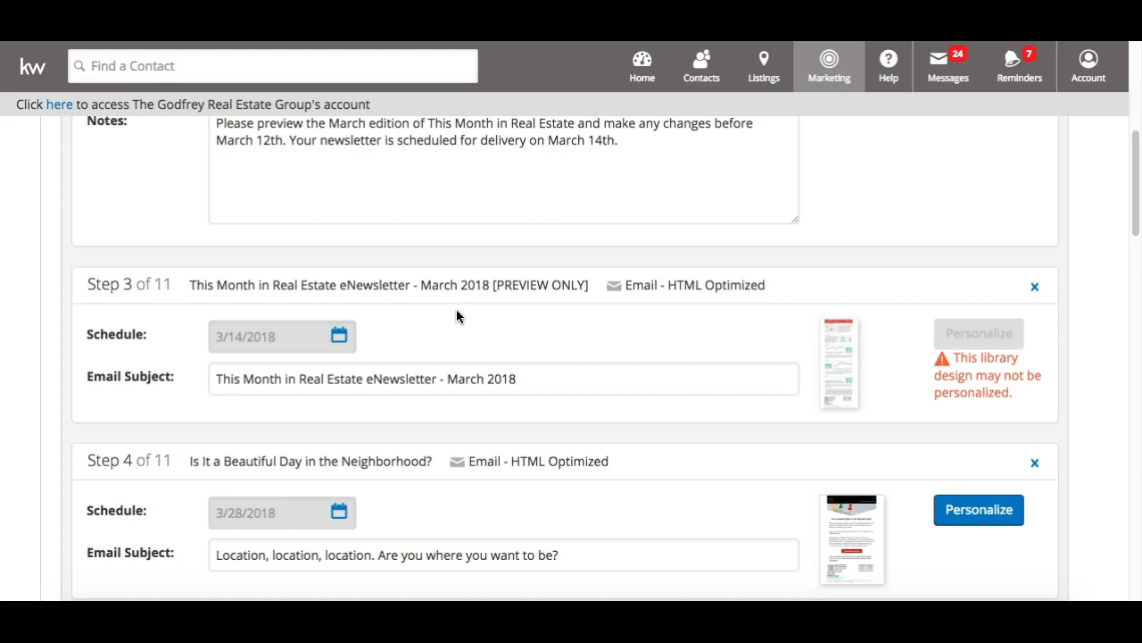
scroll(456, 316, up, 5)
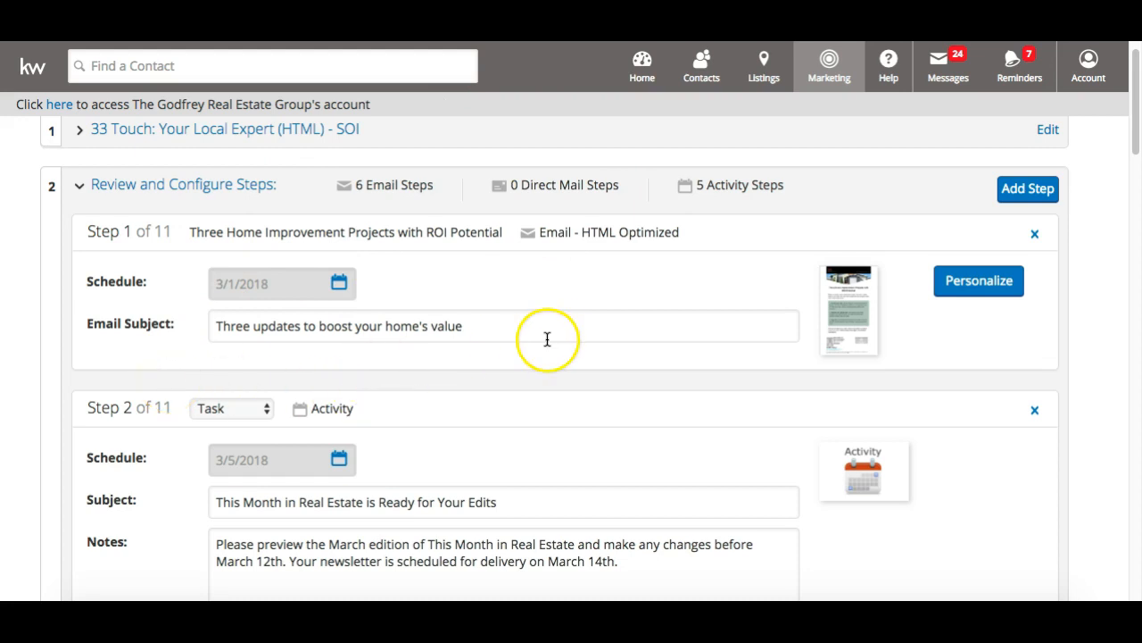
scroll(555, 332, down, 5)
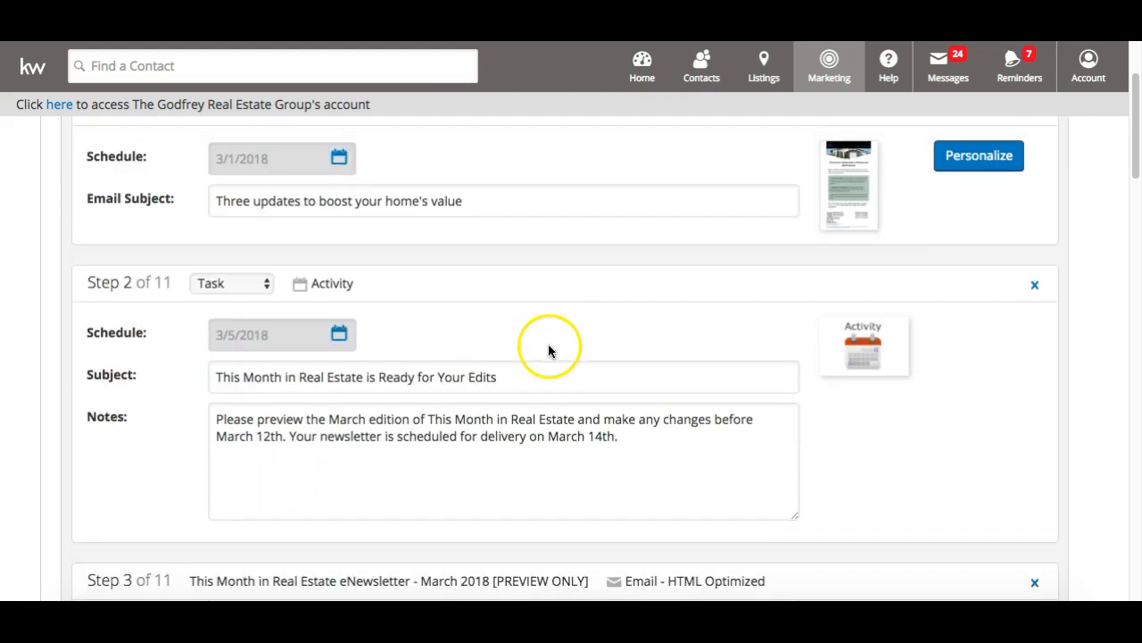
scroll(529, 366, down, 2)
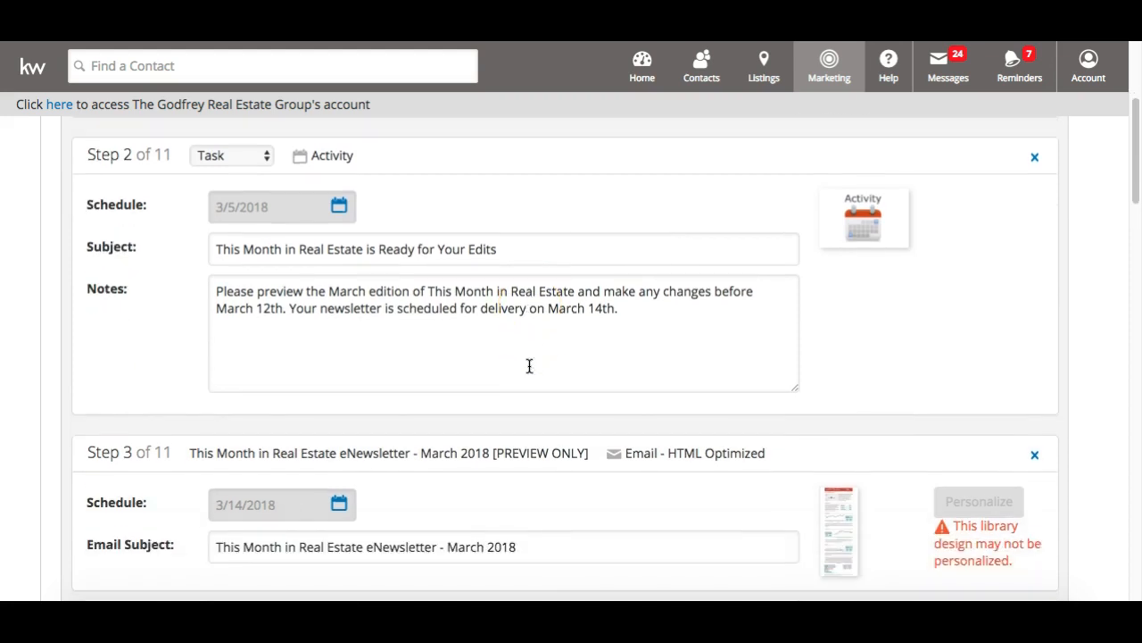
scroll(501, 416, down, 3)
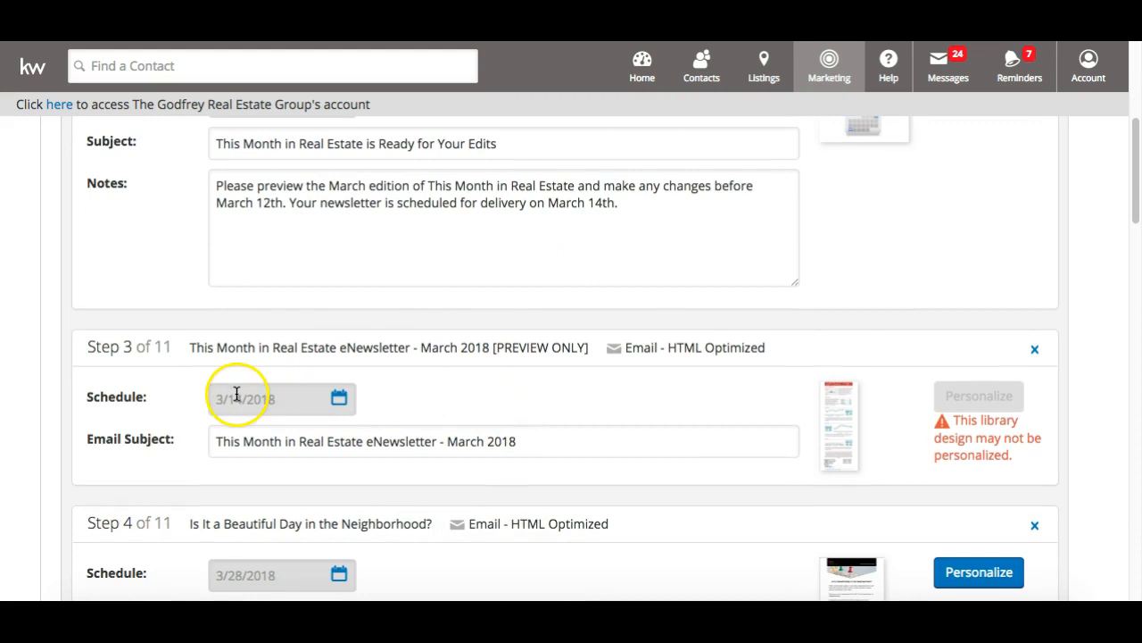
scroll(755, 428, down, 4)
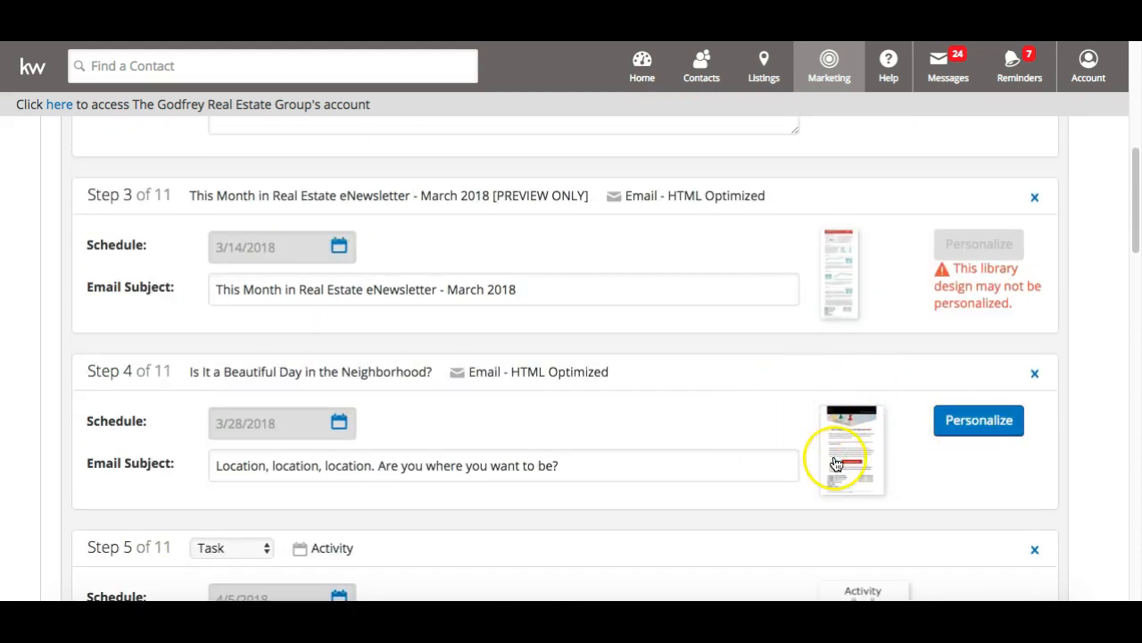
scroll(854, 458, up, 1)
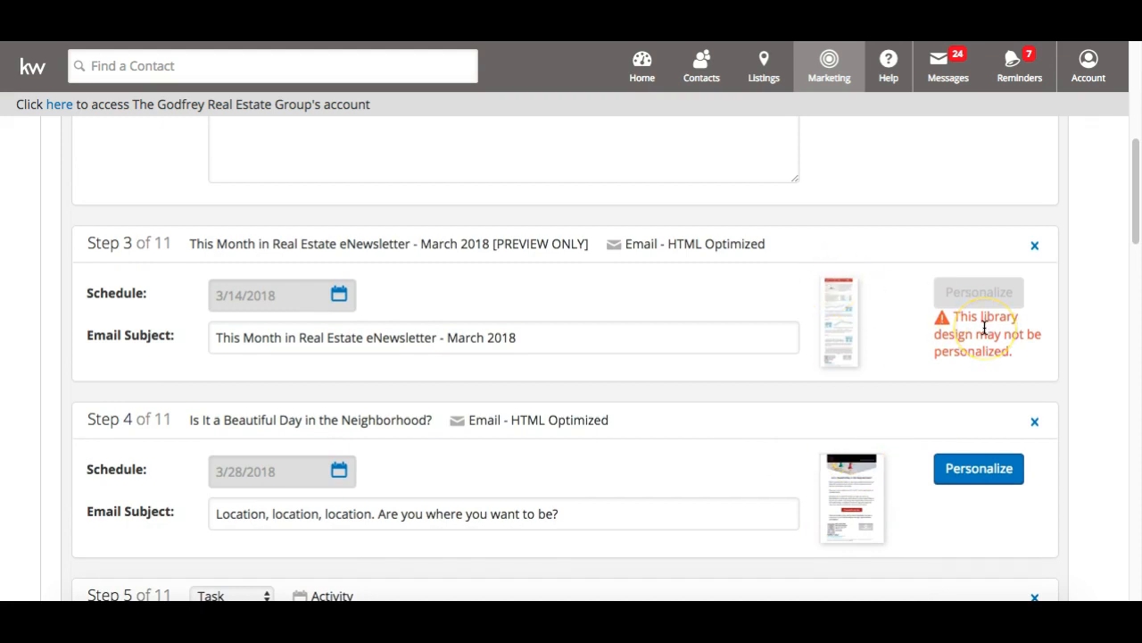
scroll(985, 328, up, 3)
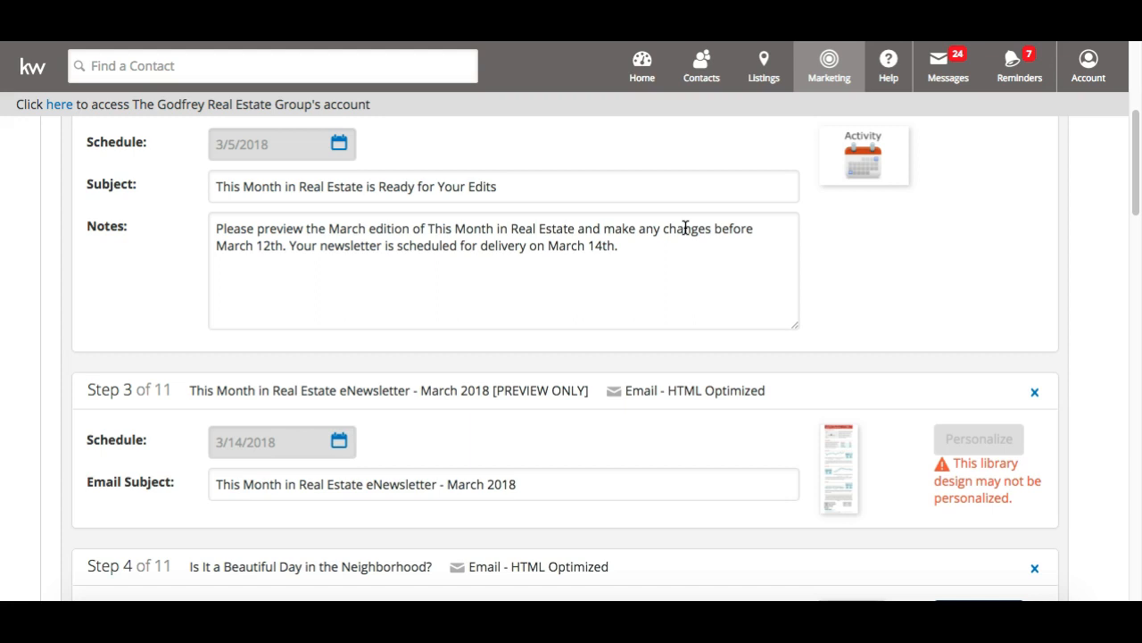
click(829, 453)
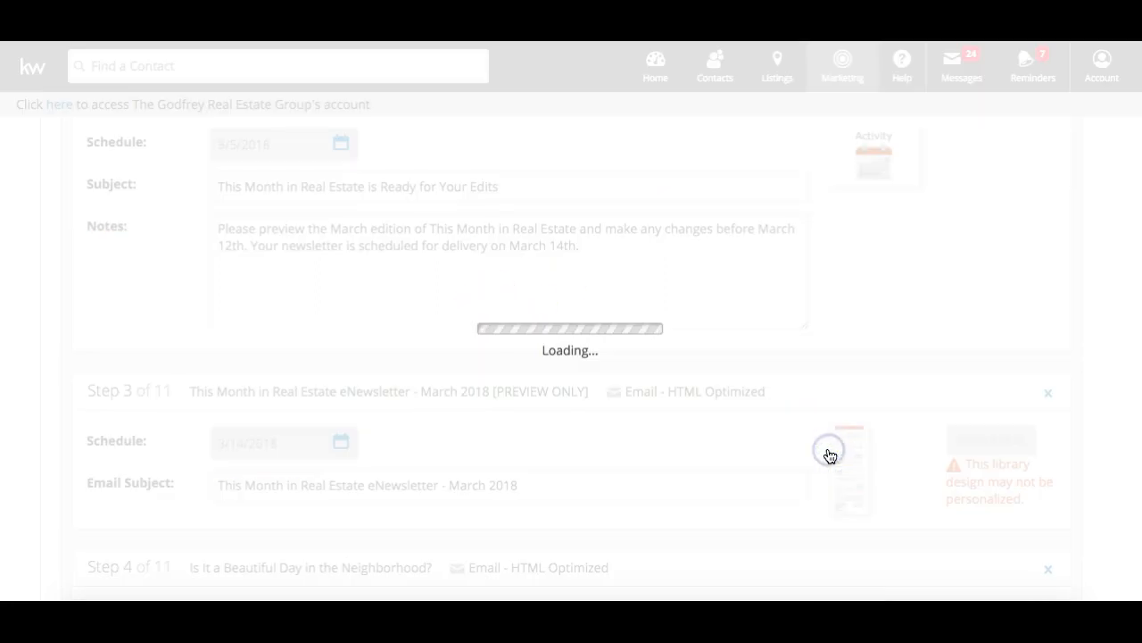
scroll(829, 456, up, 10)
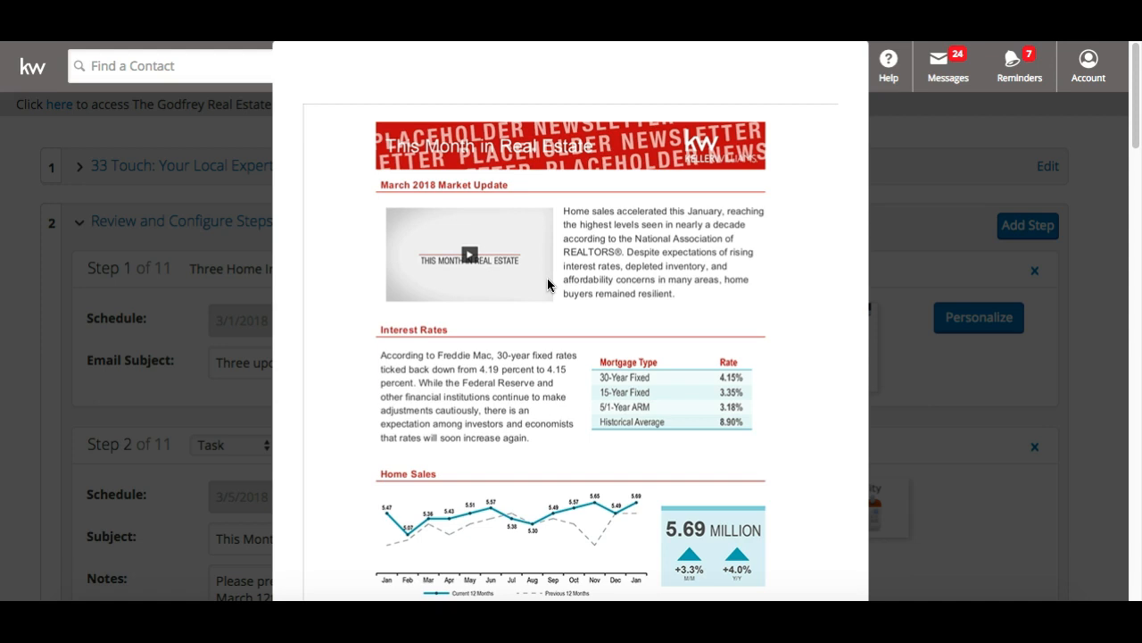
scroll(547, 284, down, 5)
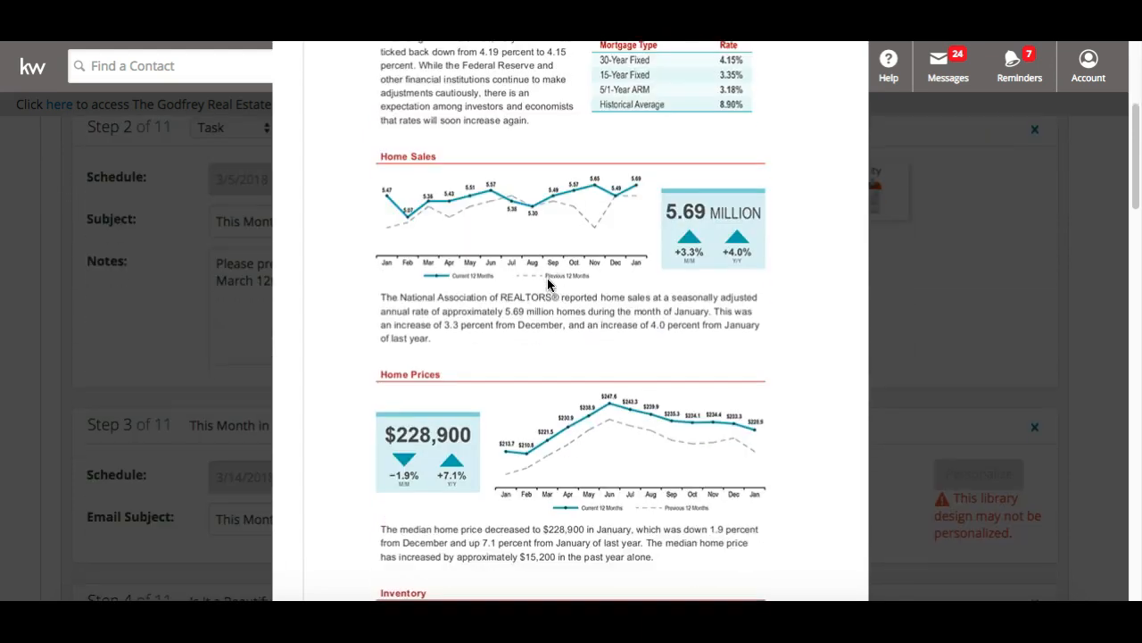
scroll(547, 284, down, 6)
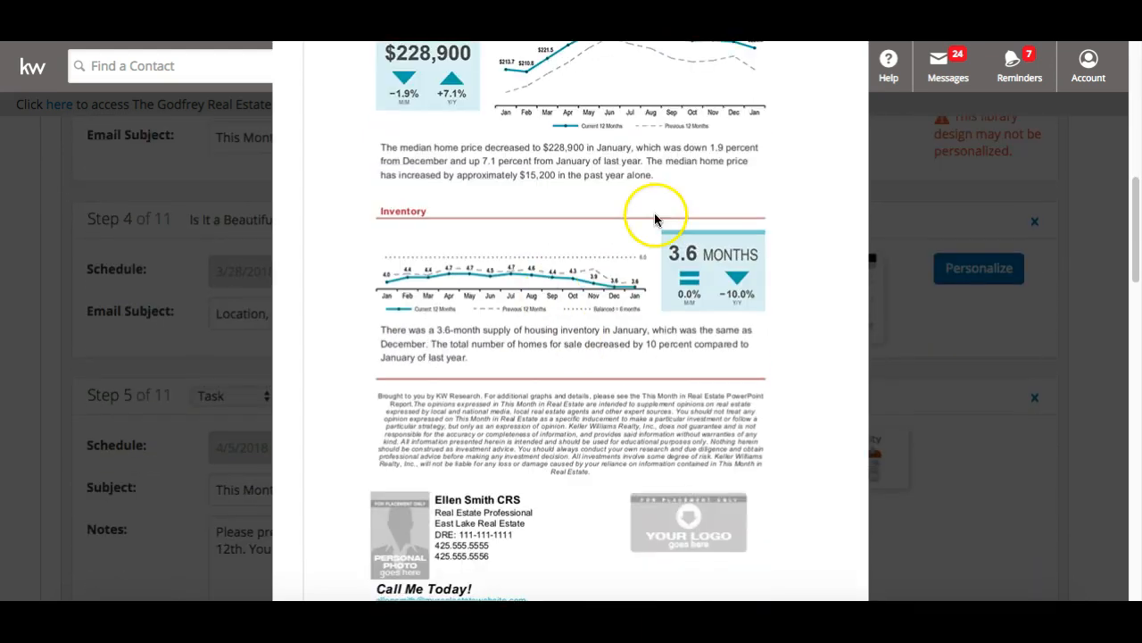
scroll(527, 279, up, 10)
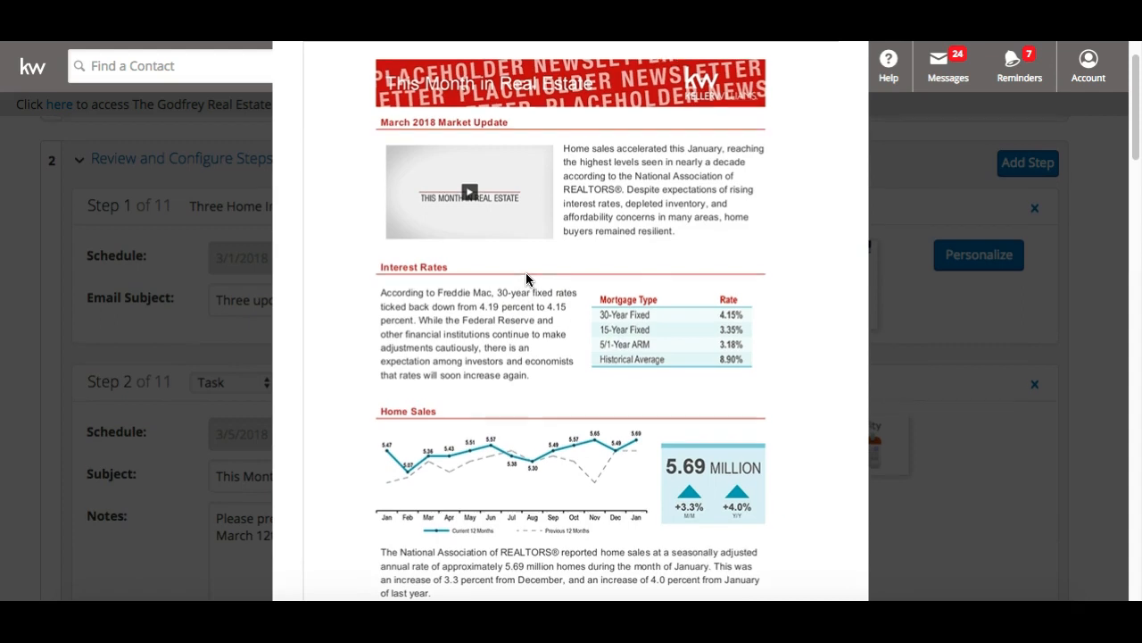
scroll(526, 272, up, 2)
click(873, 357)
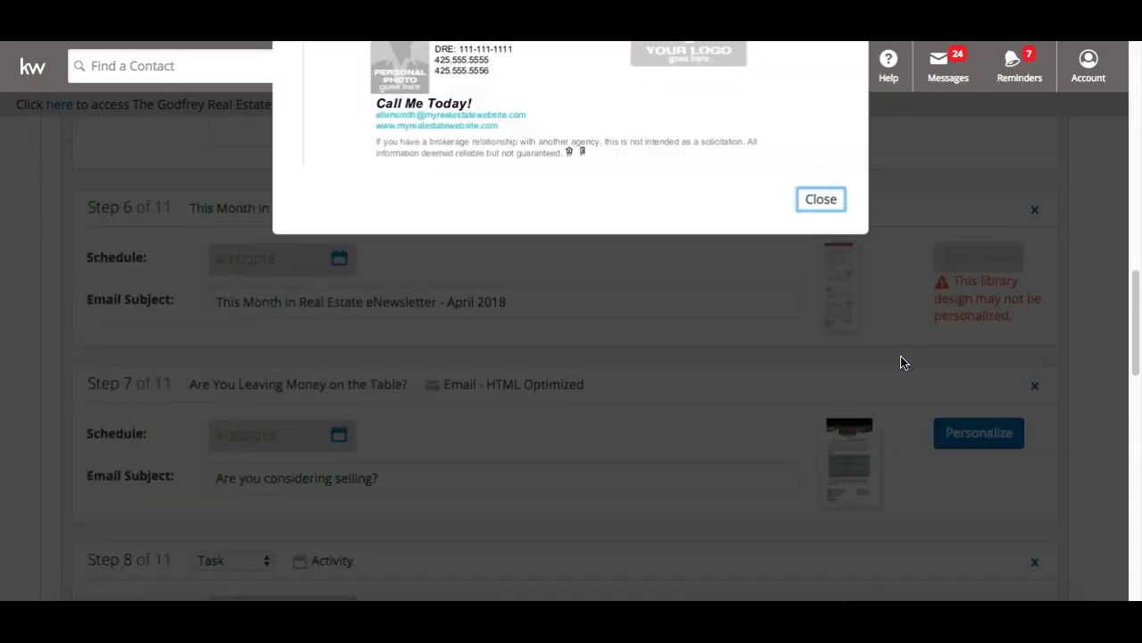
scroll(893, 366, up, 2)
click(833, 374)
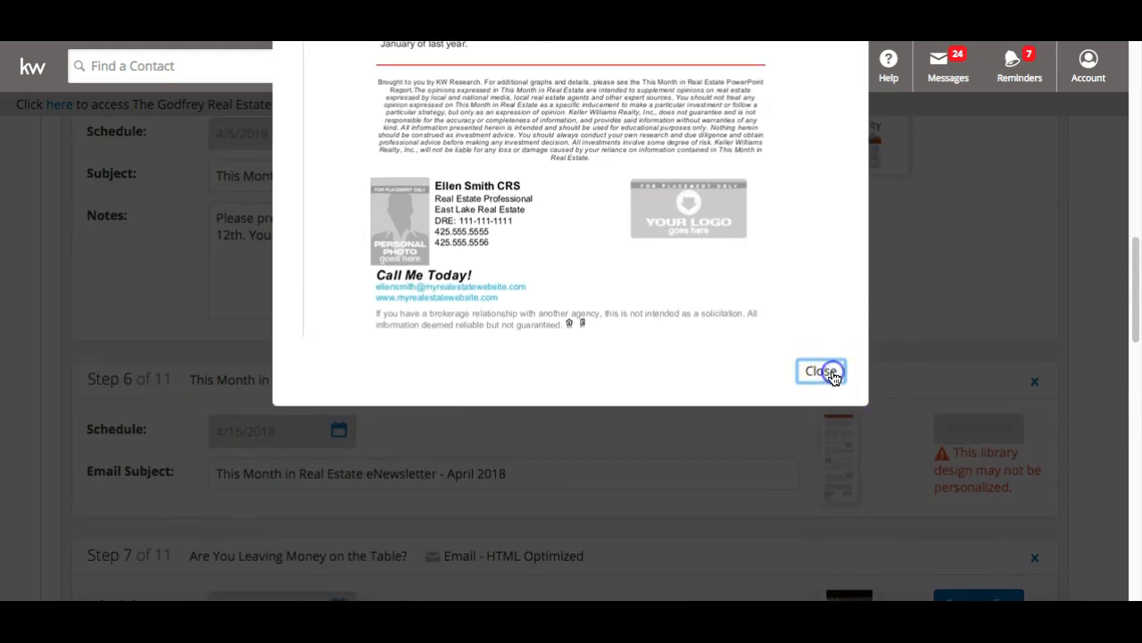
scroll(833, 377, up, 4)
scroll(833, 377, down, 2)
scroll(834, 378, up, 1)
scroll(834, 378, down, 2)
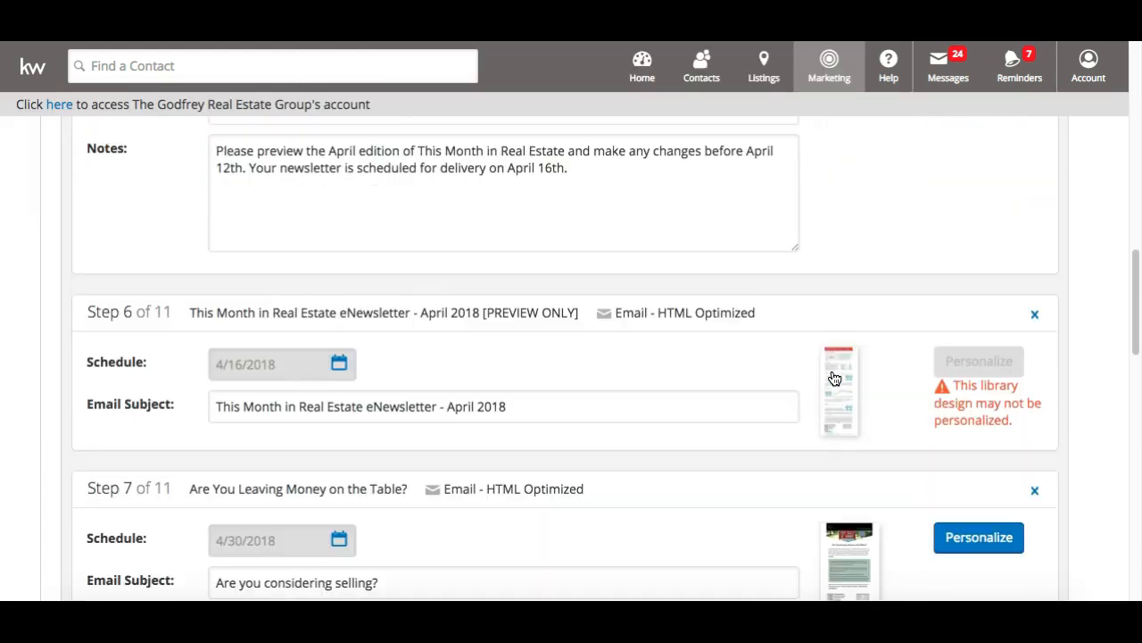
scroll(835, 379, up, 4)
Open Step 1's 'Three Home Improvement Projects with ROI Potential' email in the editor
scroll(834, 378, up, 6)
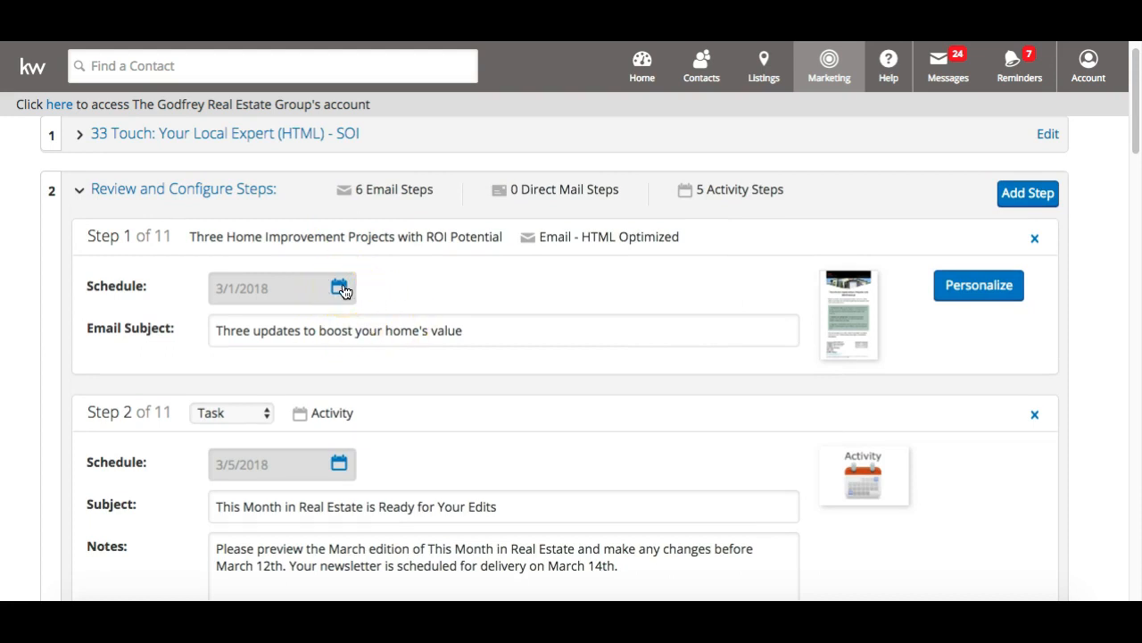
click(298, 331)
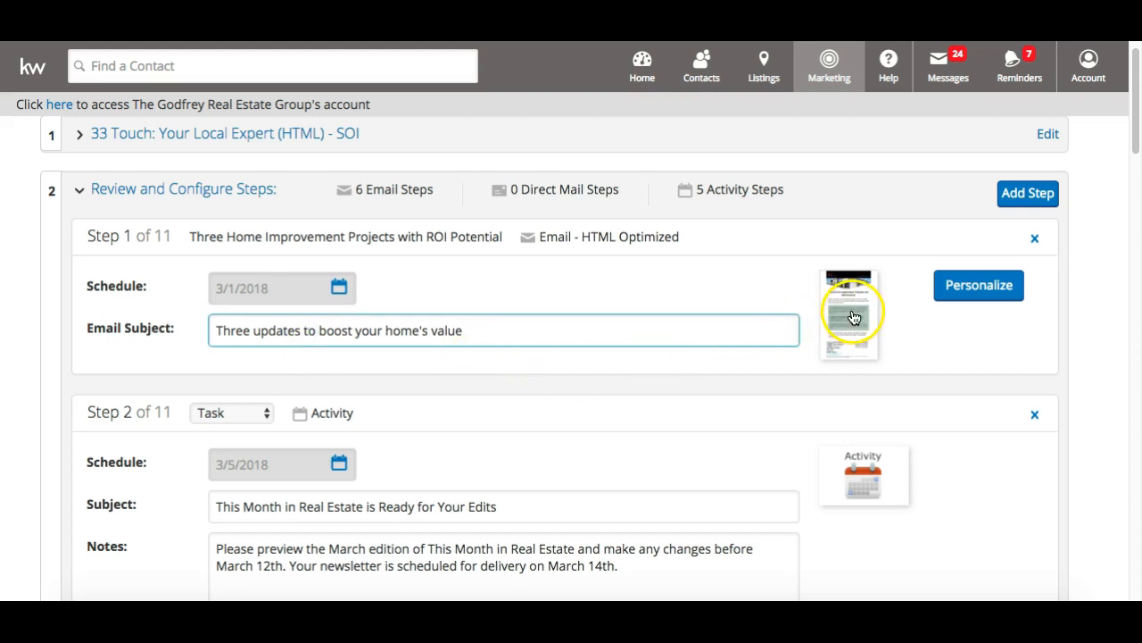
click(954, 287)
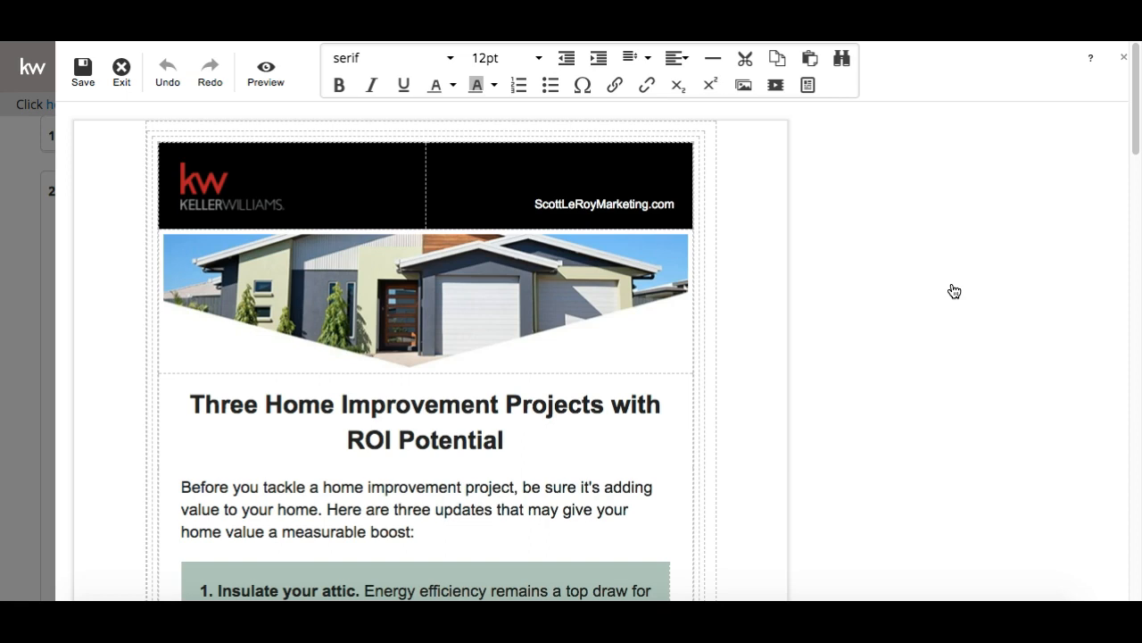
Select the header house image, restoring it to full width after a trial resize
double_click(427, 277)
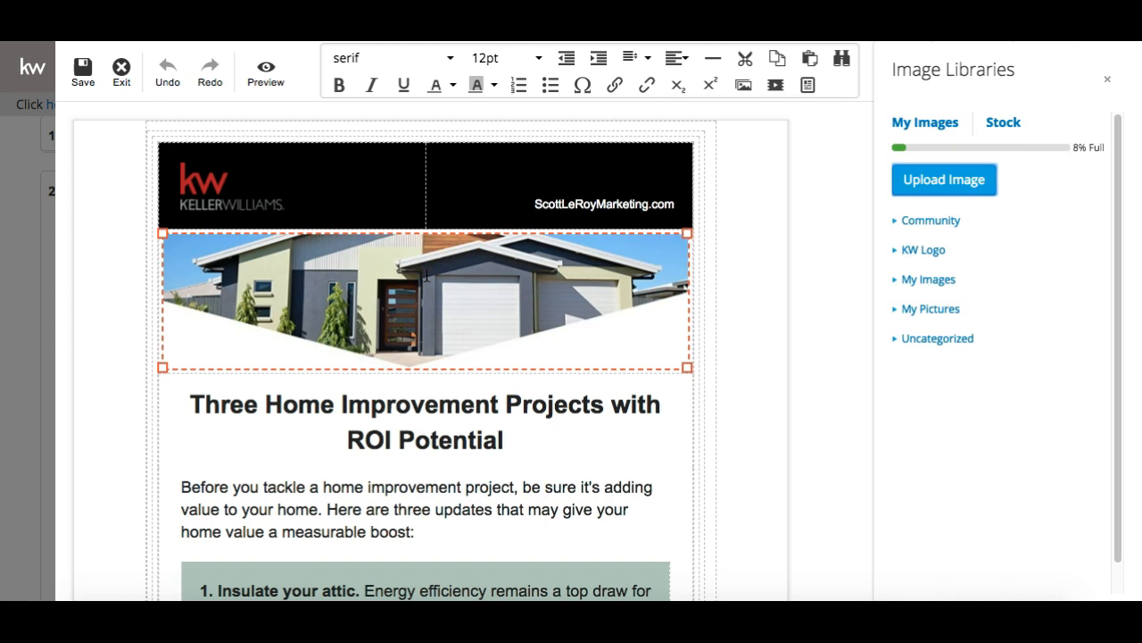
drag(685, 366, 535, 292)
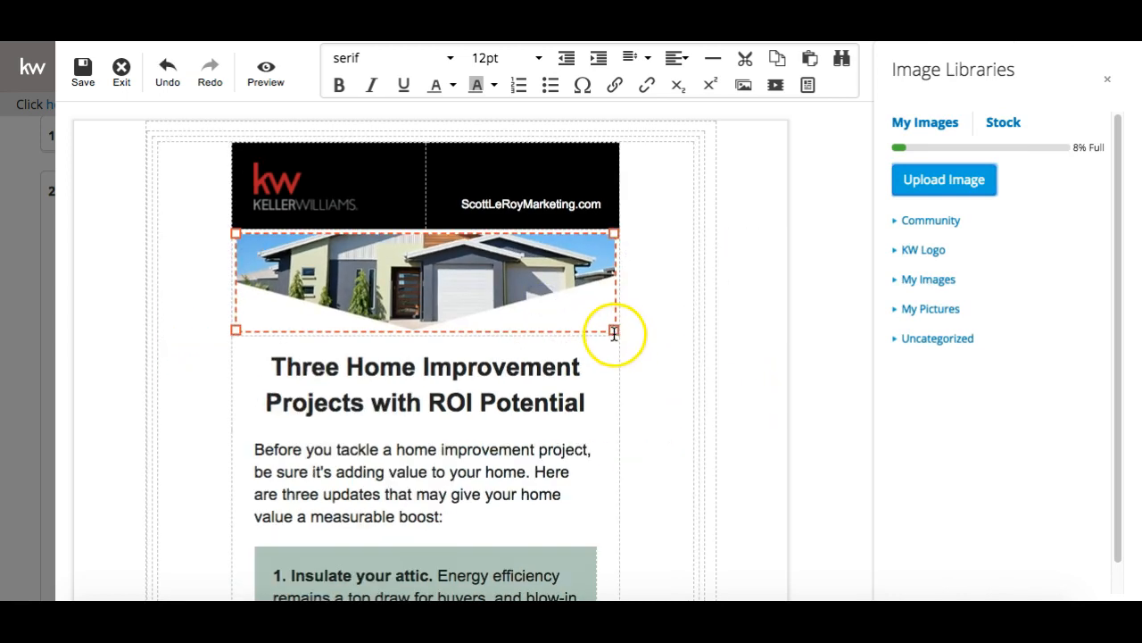
drag(613, 329, 658, 360)
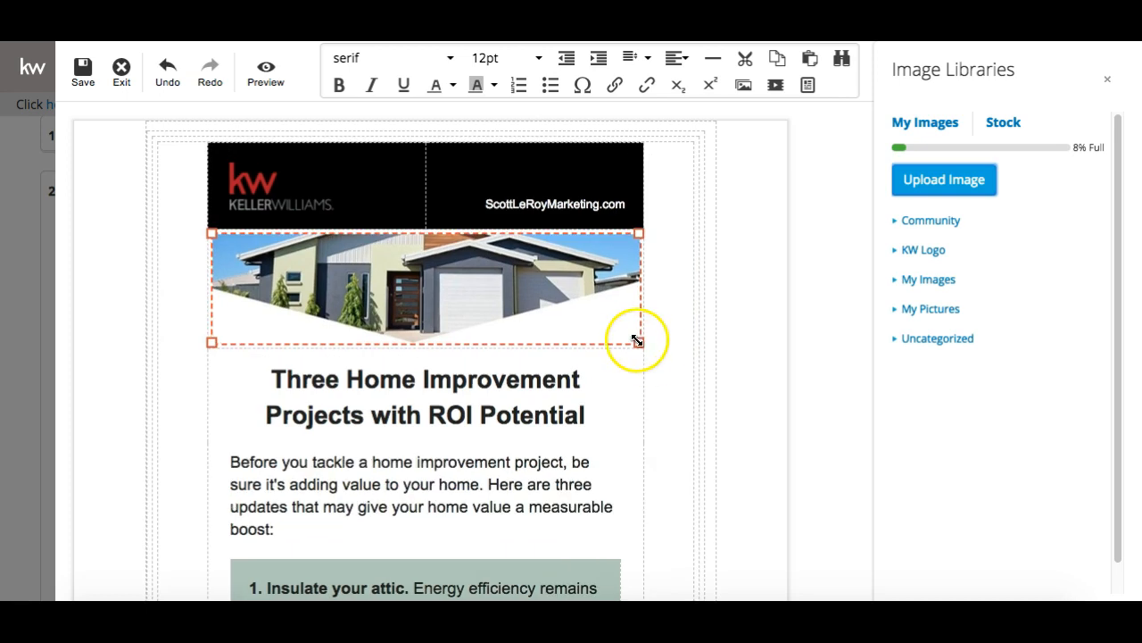
click(509, 295)
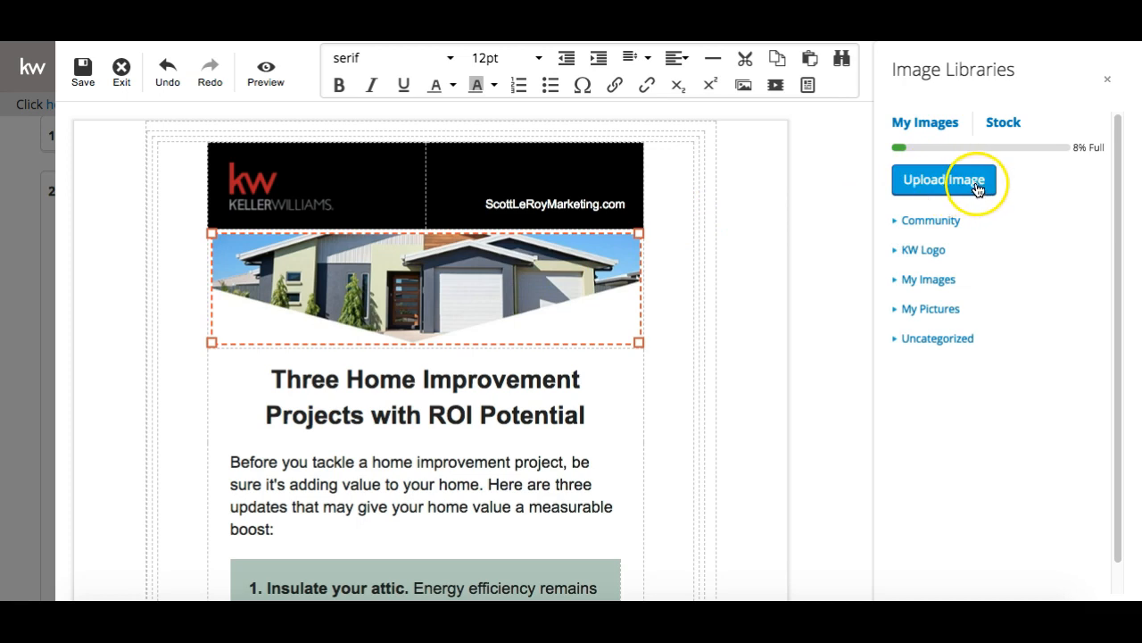
Replace the header image with the Snail picture from the Animals stock category
click(999, 122)
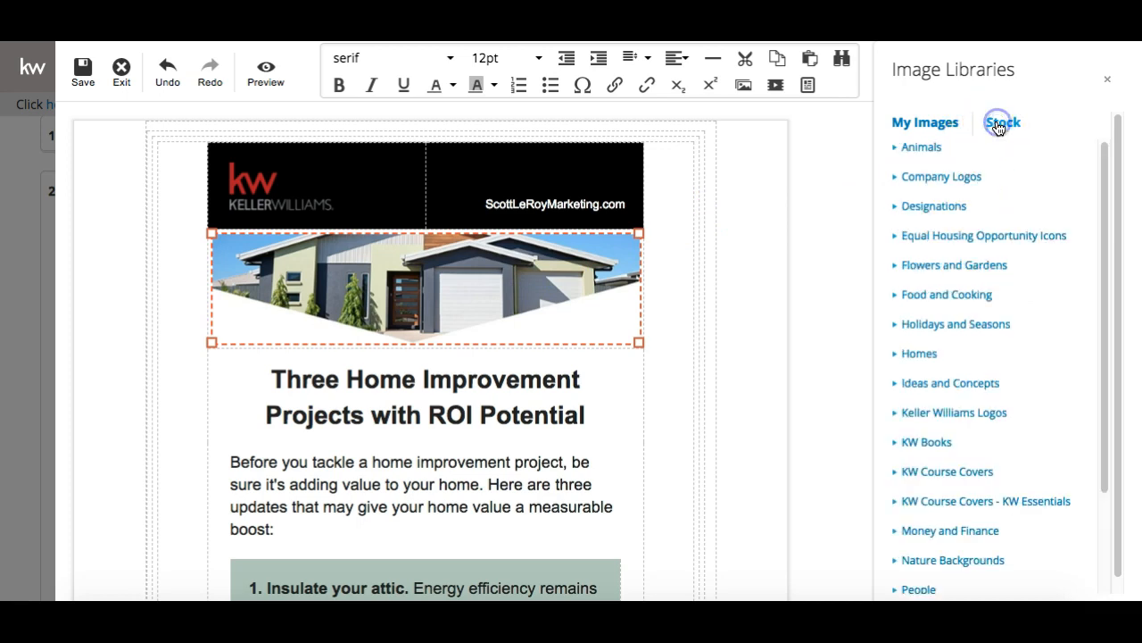
click(937, 122)
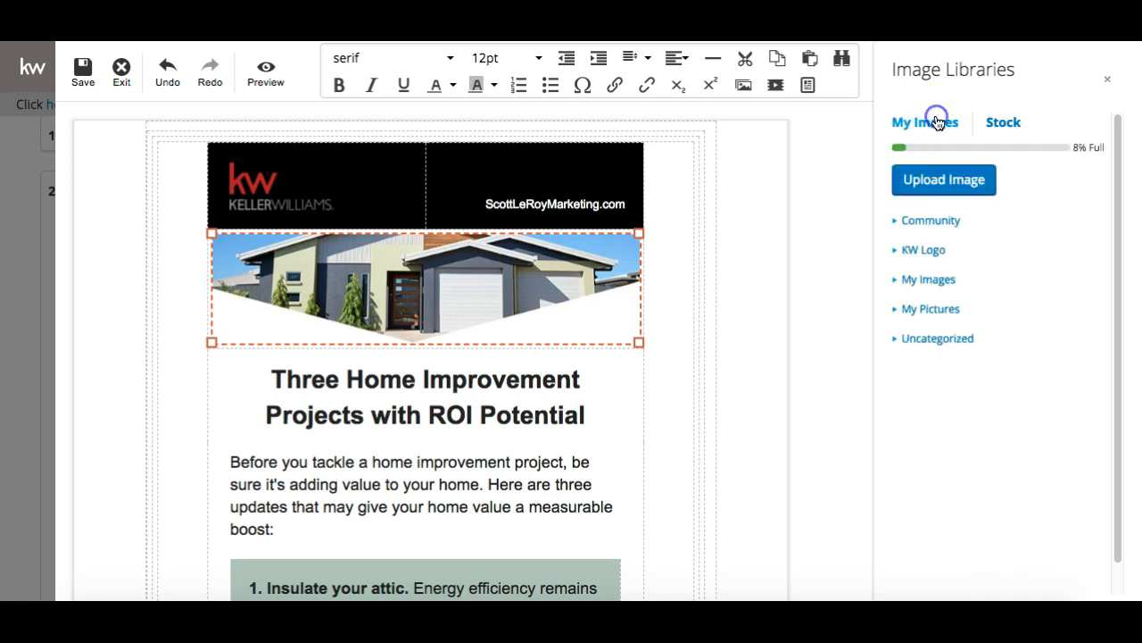
click(904, 312)
scroll(902, 401, down, 1)
scroll(900, 402, up, 2)
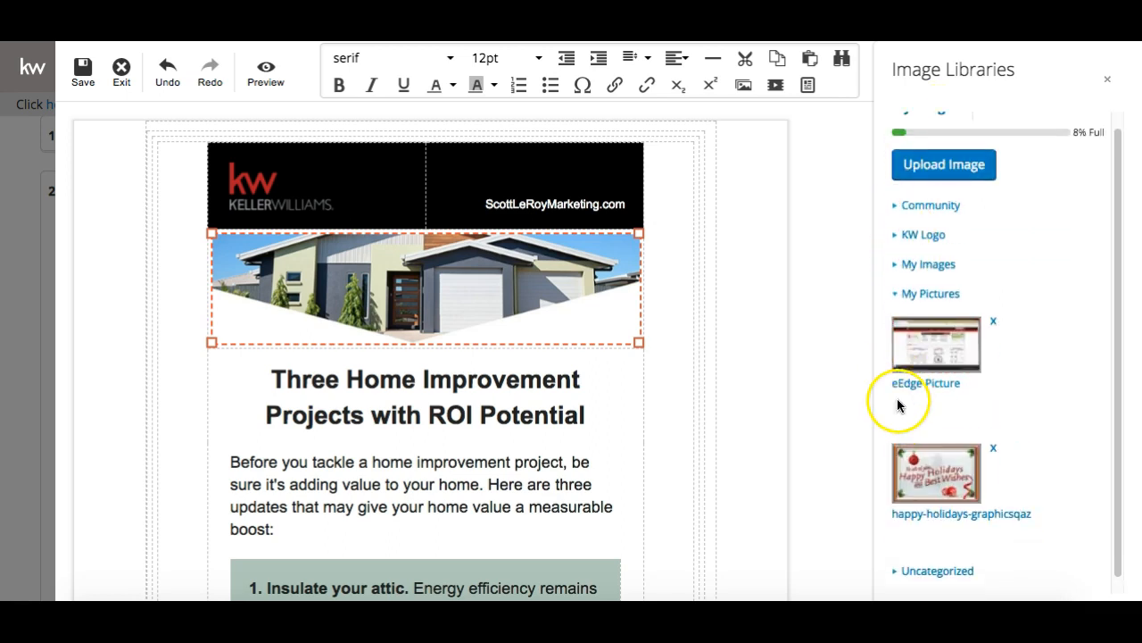
click(999, 122)
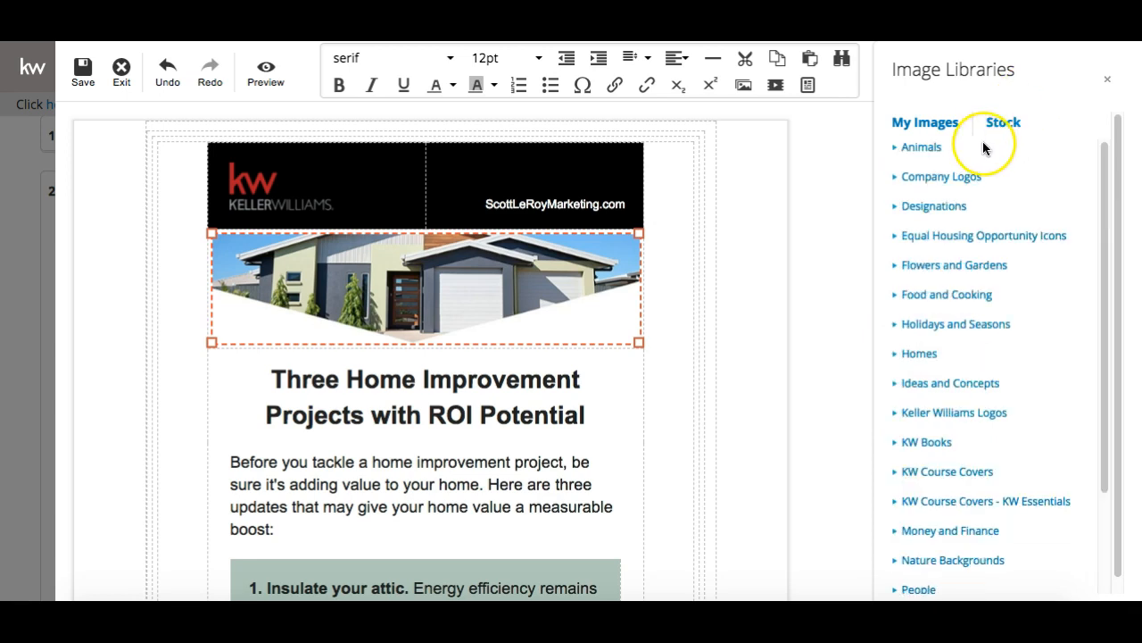
click(895, 149)
scroll(907, 291, down, 2)
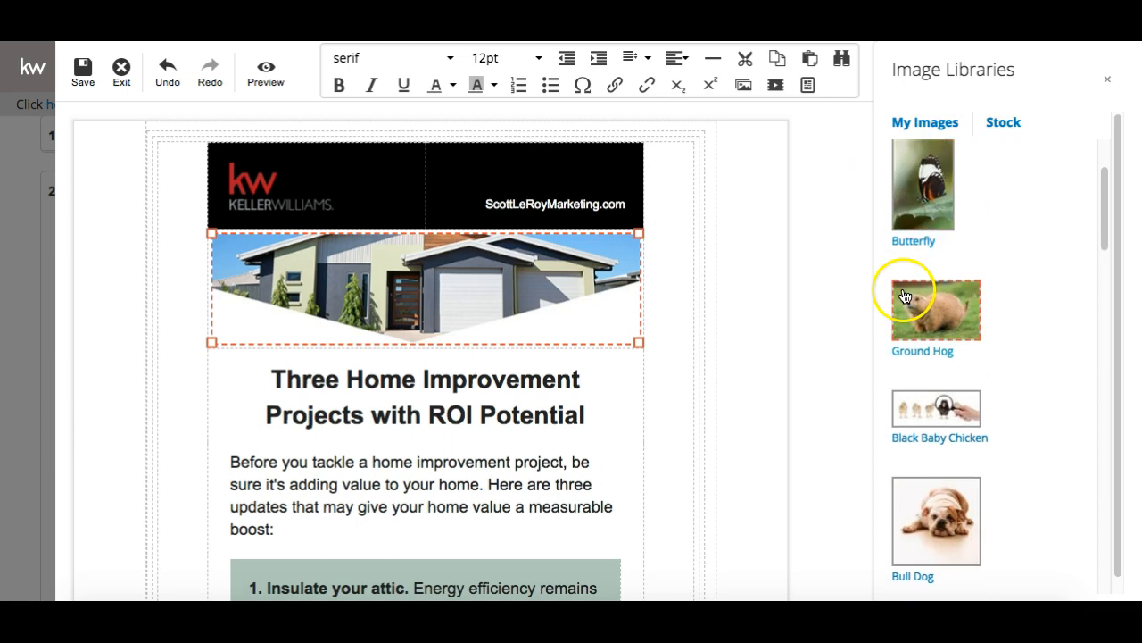
scroll(924, 311, down, 5)
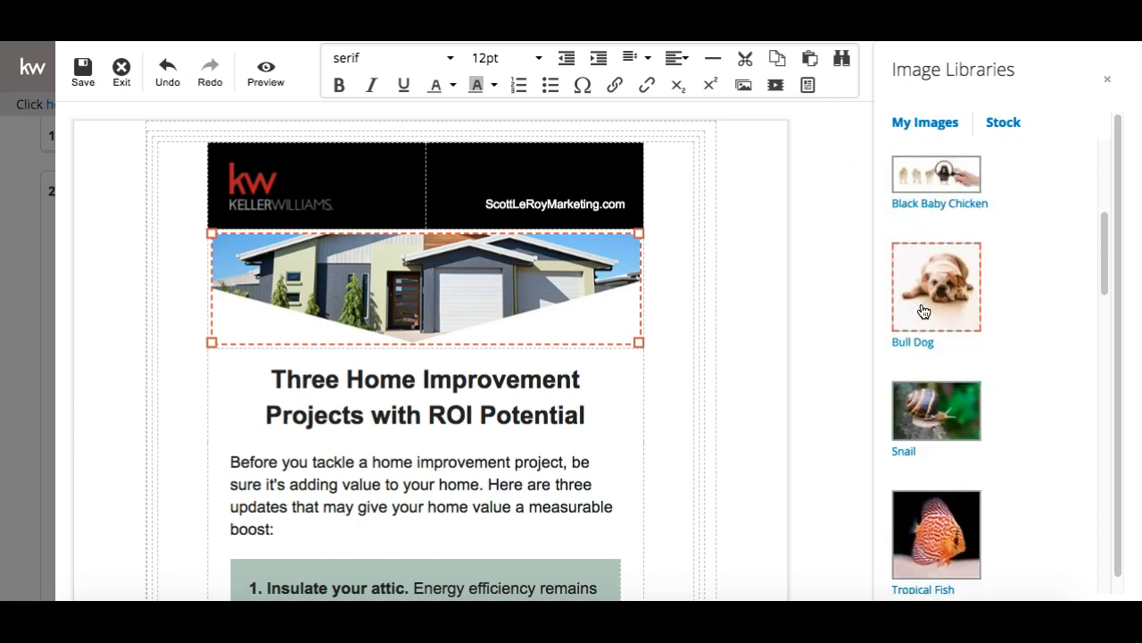
click(924, 311)
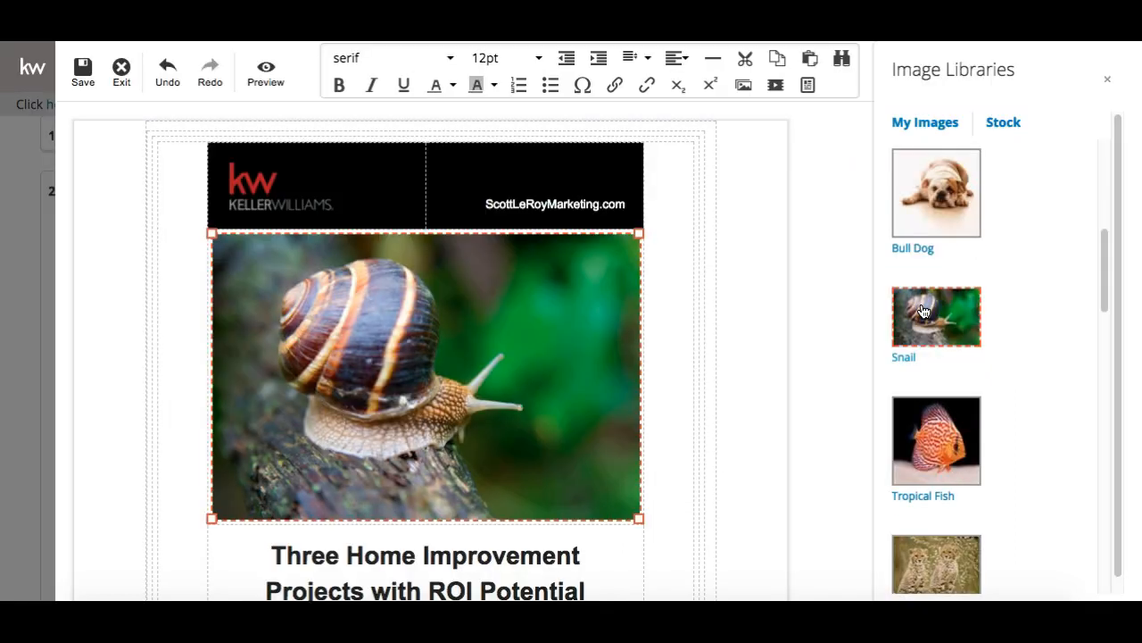
Shrink the snail image to fit the column and deselect it to close the image library
drag(637, 517, 564, 421)
click(613, 396)
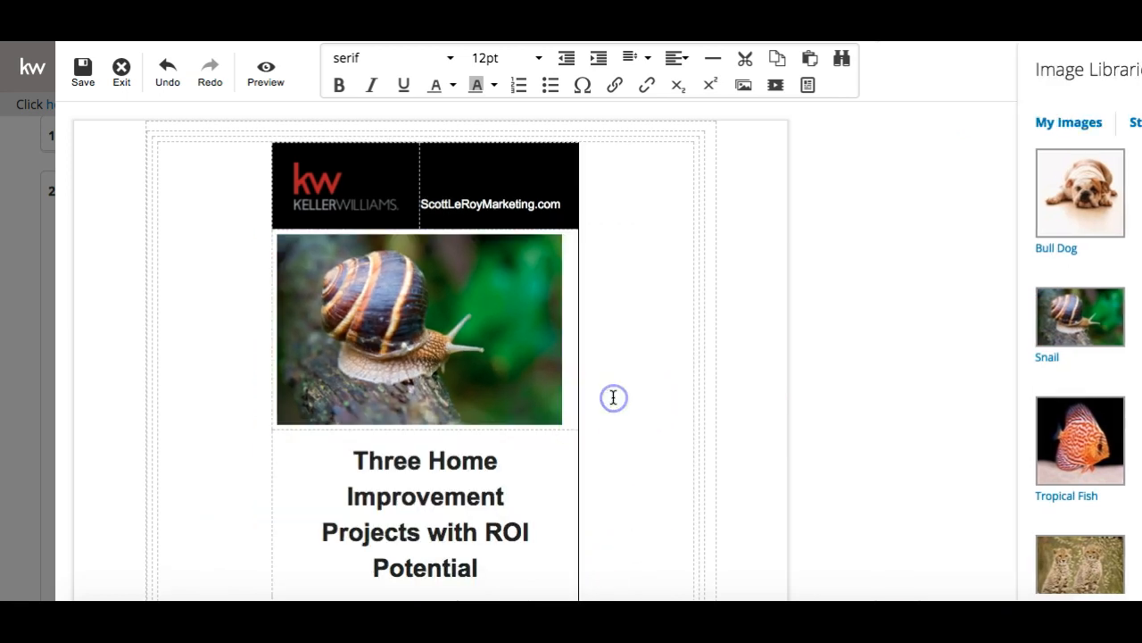
click(385, 335)
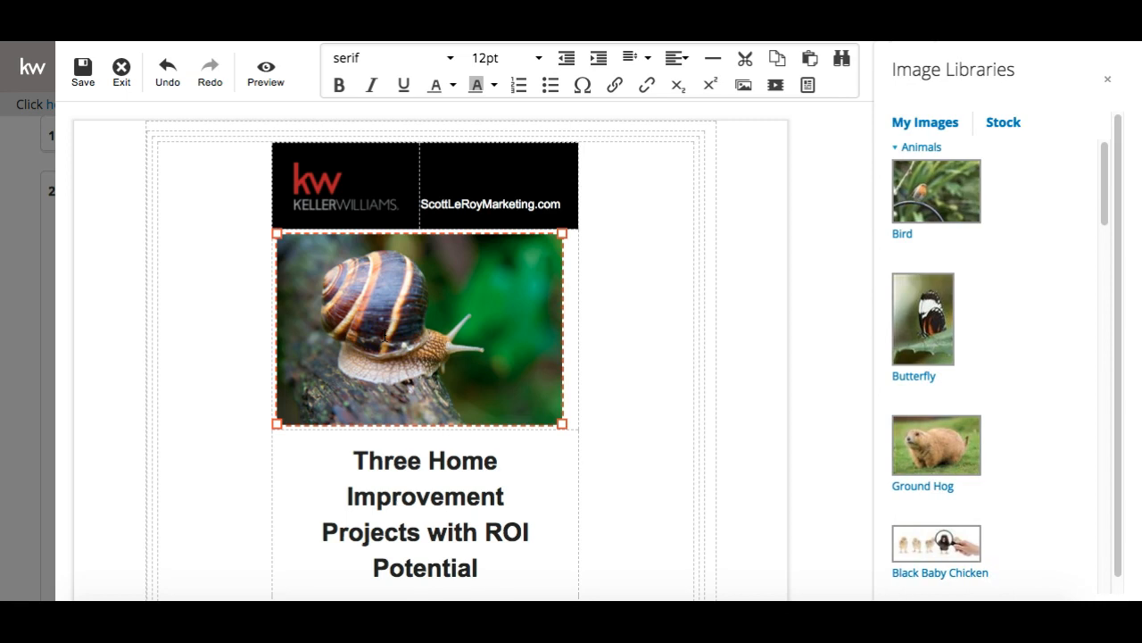
click(644, 359)
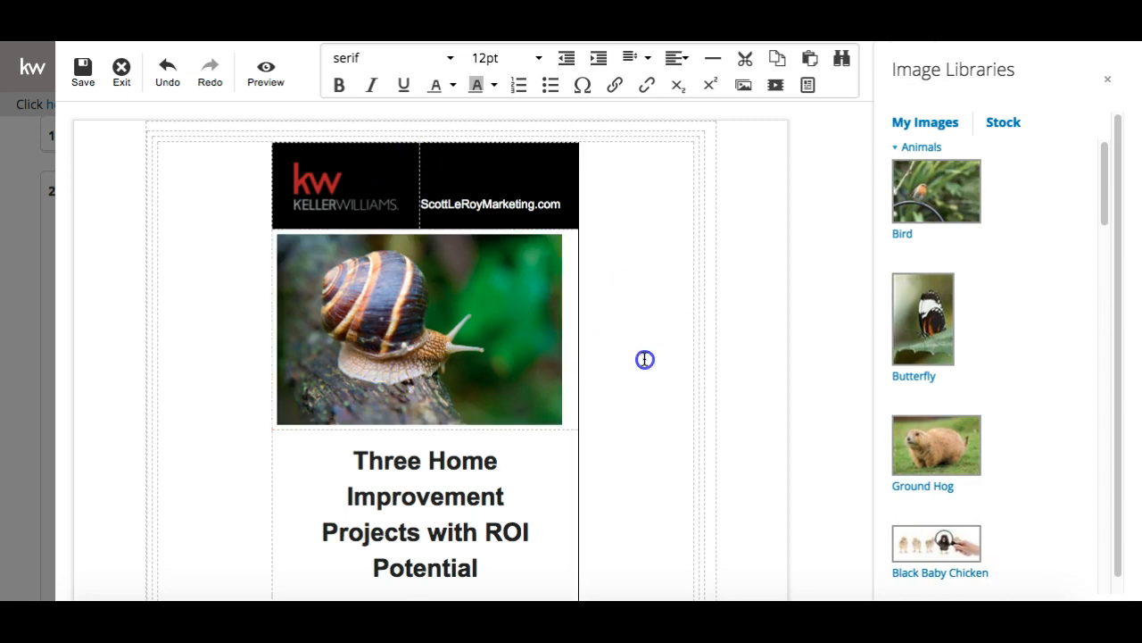
scroll(643, 358, down, 2)
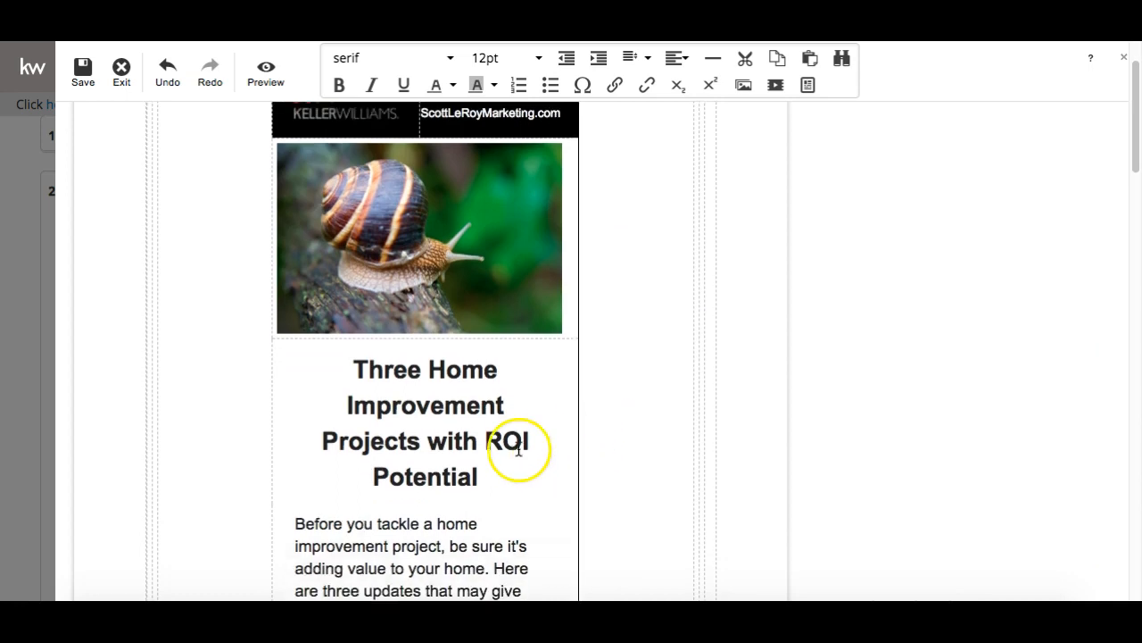
Replace the headline text with the agent's name followed by 'Marketing Rules!'
click(507, 469)
drag(480, 476, 349, 370)
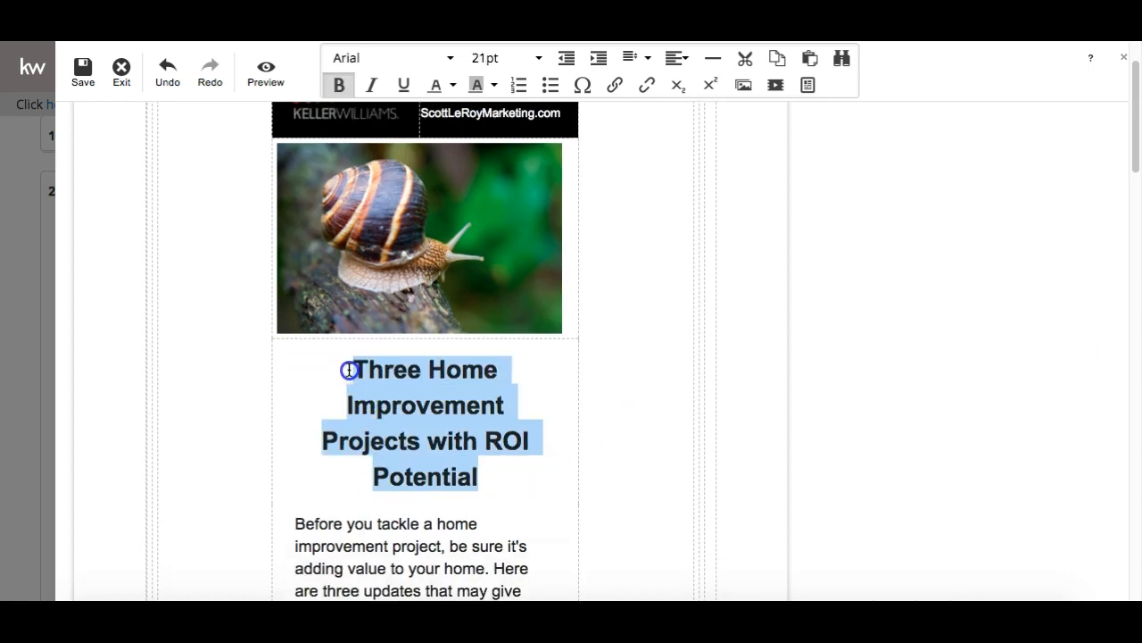
text(Scott Le Ro)
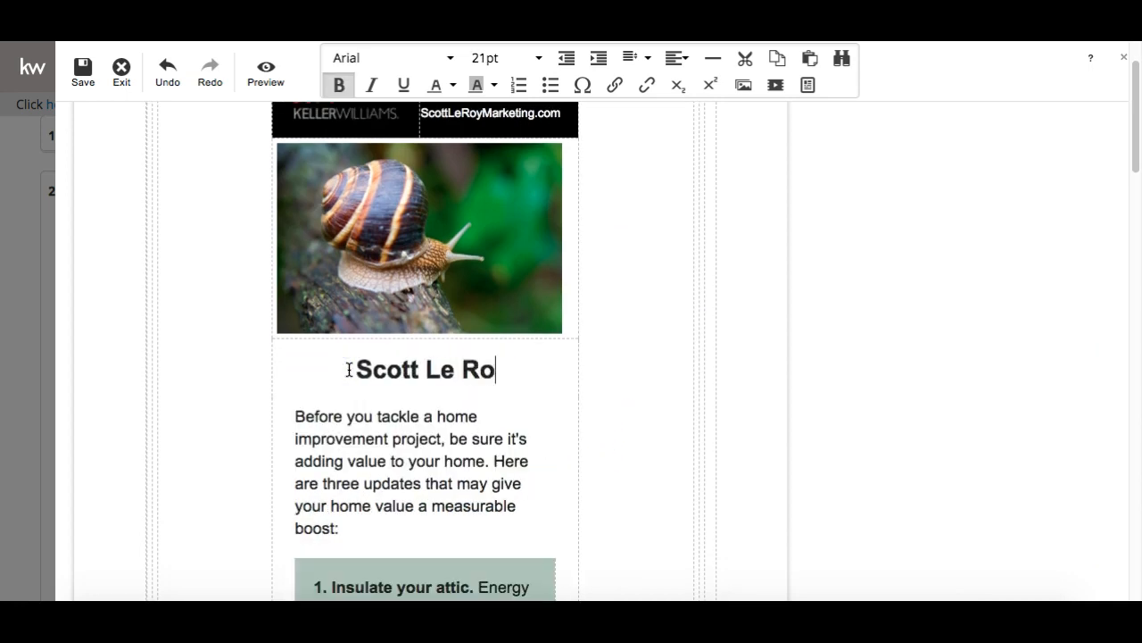
text(y Marketing Rules!)
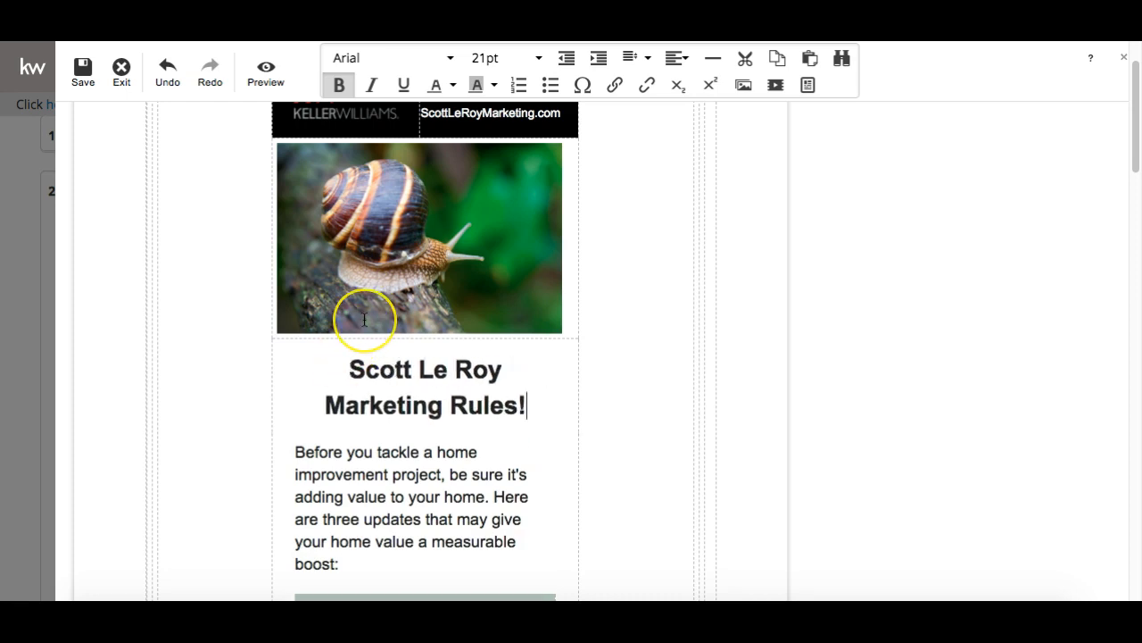
scroll(364, 319, down, 5)
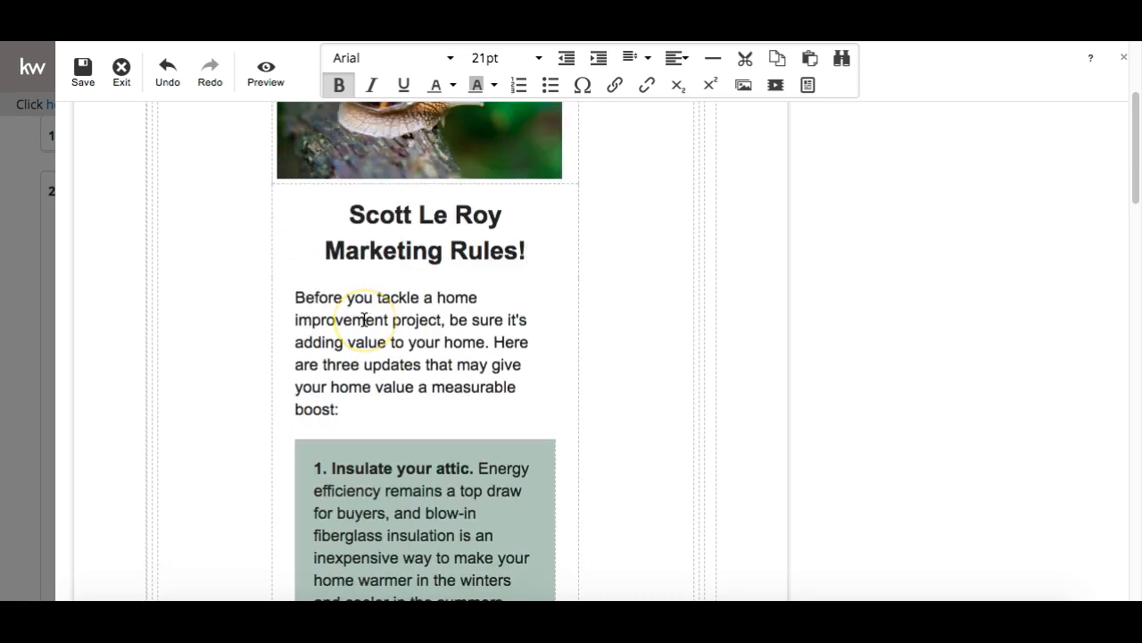
scroll(364, 319, down, 2)
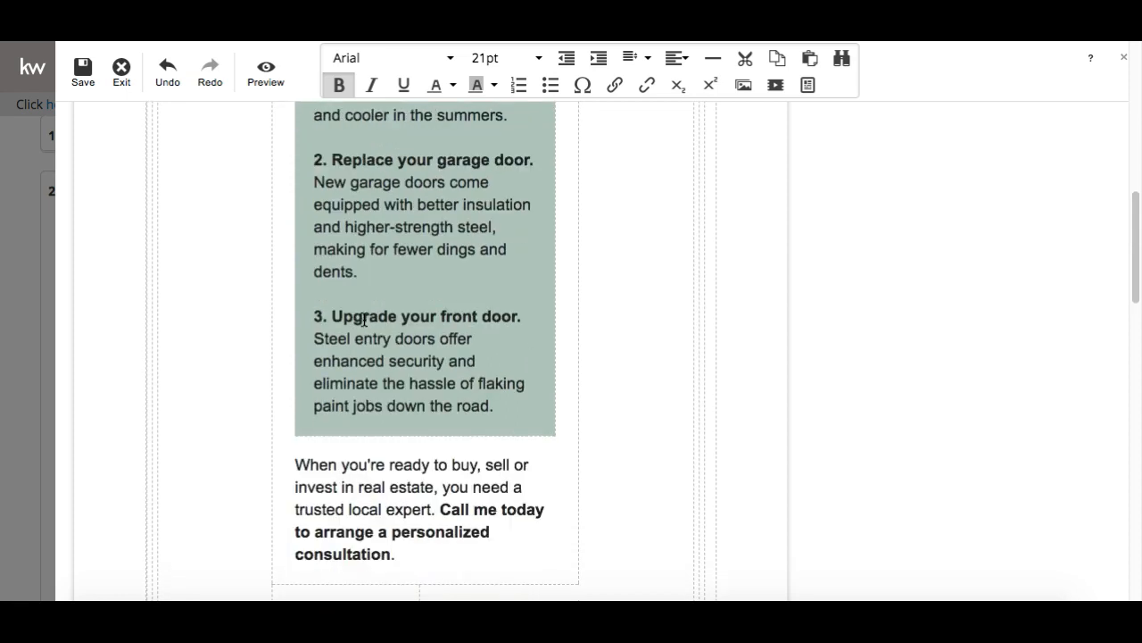
click(492, 291)
scroll(492, 290, up, 3)
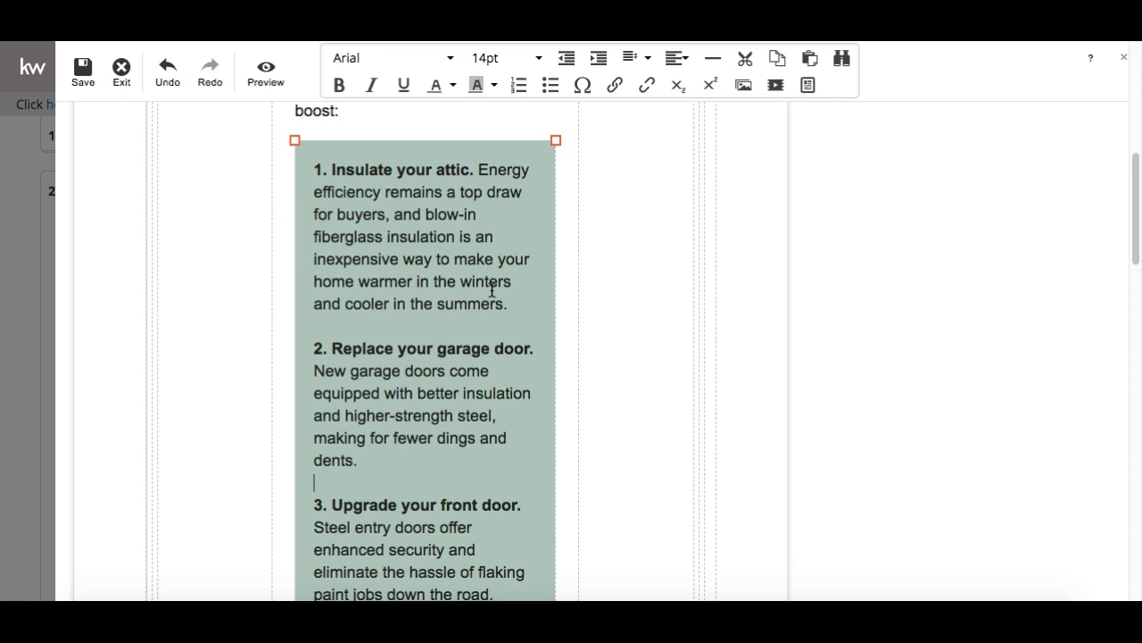
scroll(451, 259, down, 4)
scroll(451, 259, down, 2)
scroll(451, 259, up, 9)
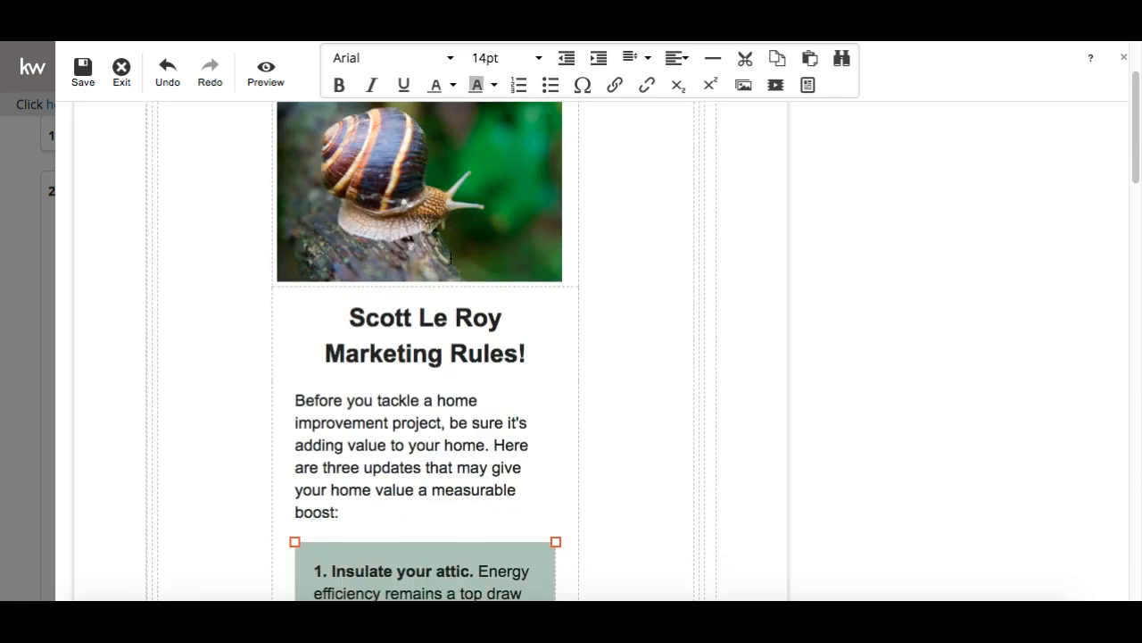
Add an empty line below the headline, then select the headline, keeping it bold
click(527, 351)
key(Return)
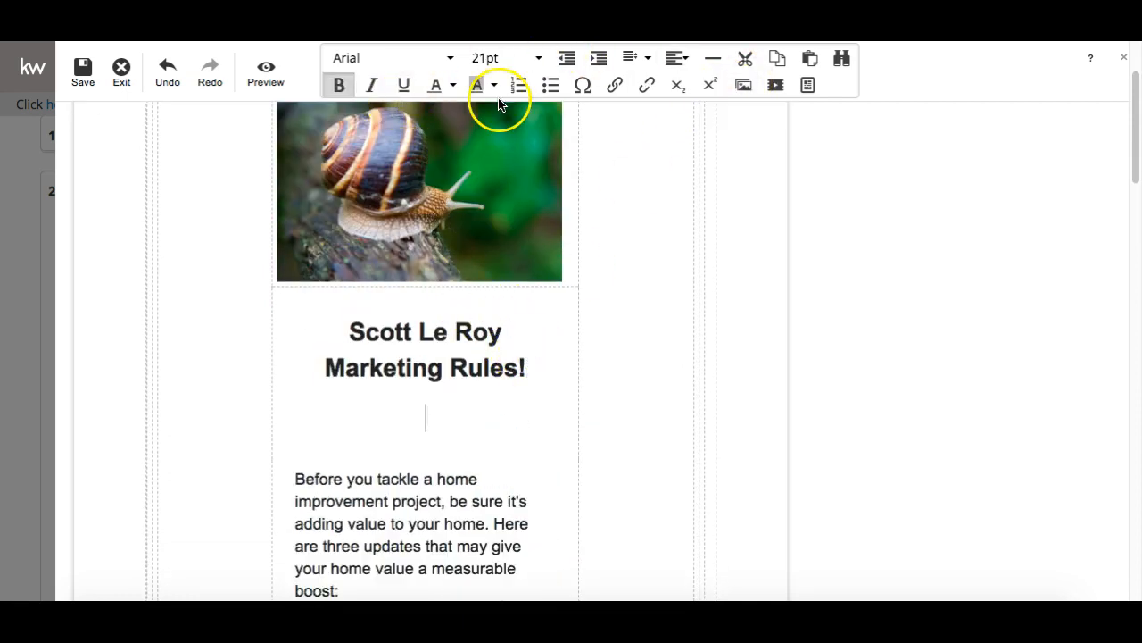
drag(295, 479, 403, 557)
drag(525, 369, 349, 329)
click(338, 85)
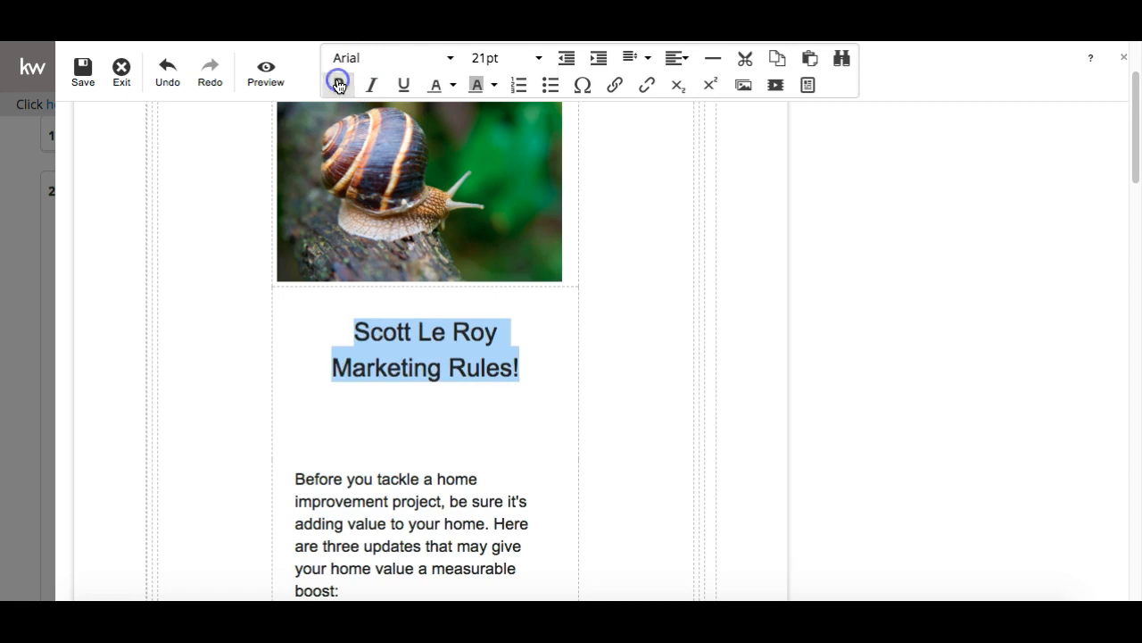
click(338, 85)
Format the headline as Trebuchet MS, 36pt, in pink
click(401, 60)
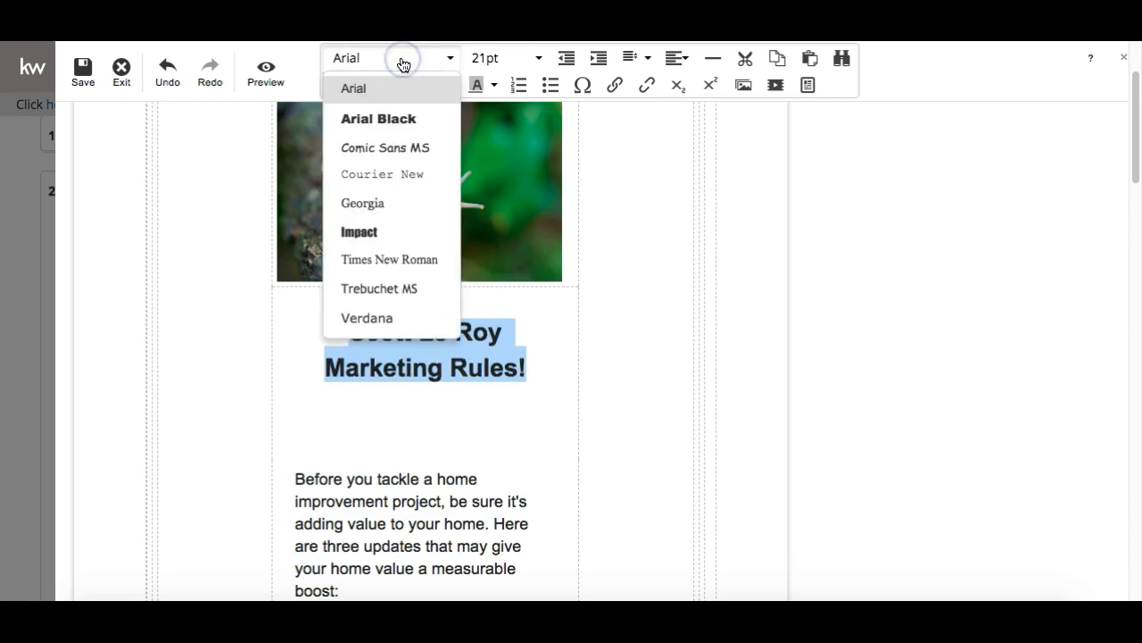
click(371, 291)
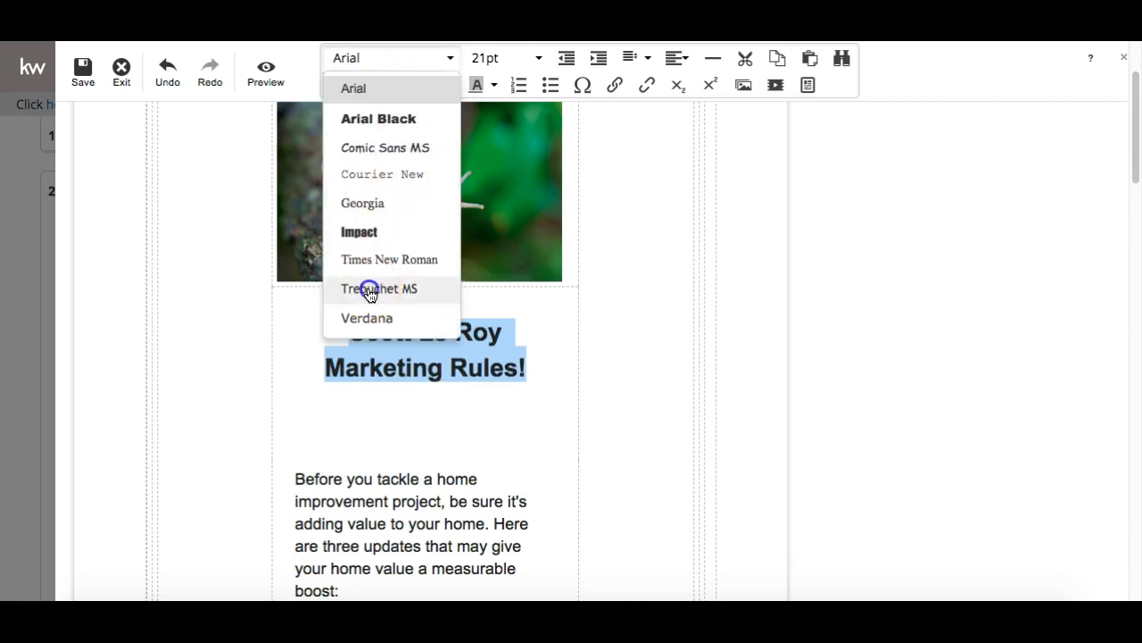
click(500, 57)
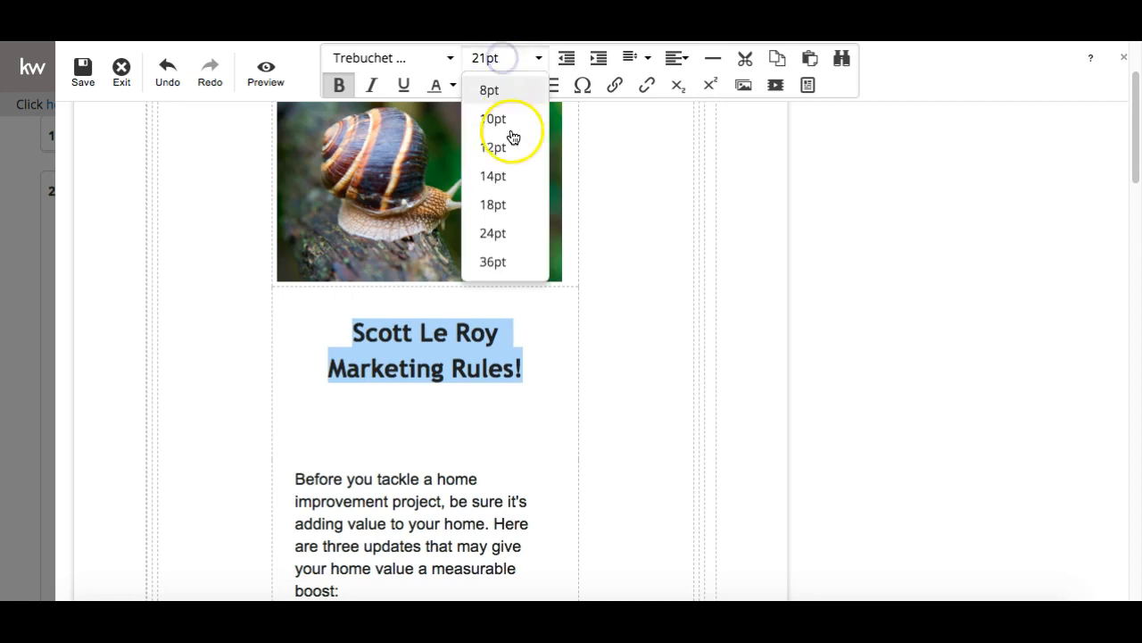
click(493, 261)
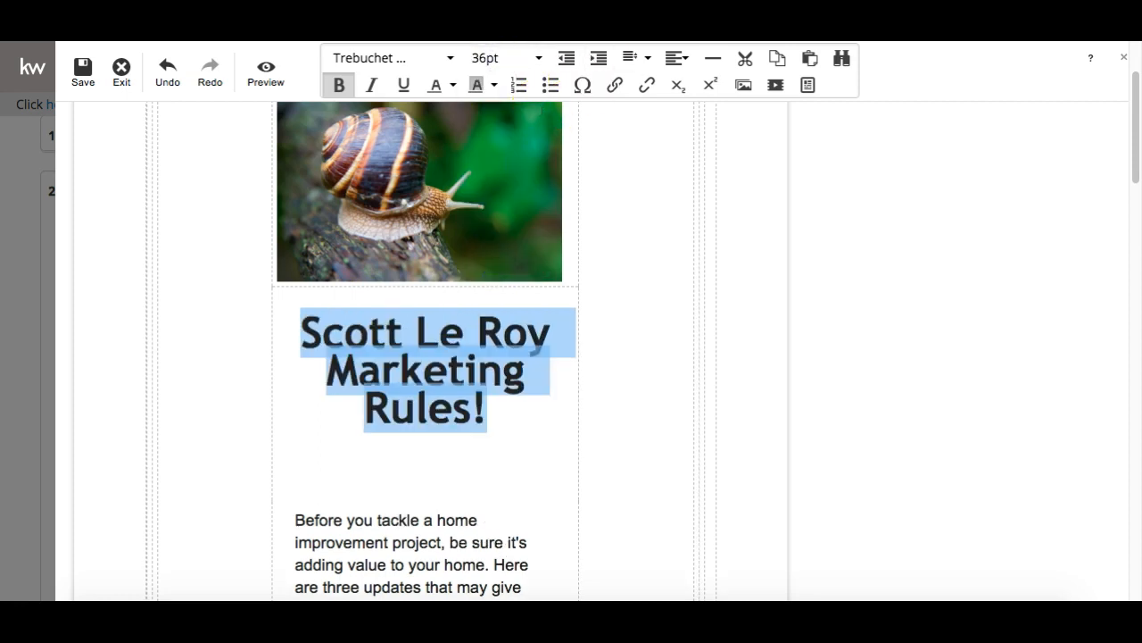
click(451, 85)
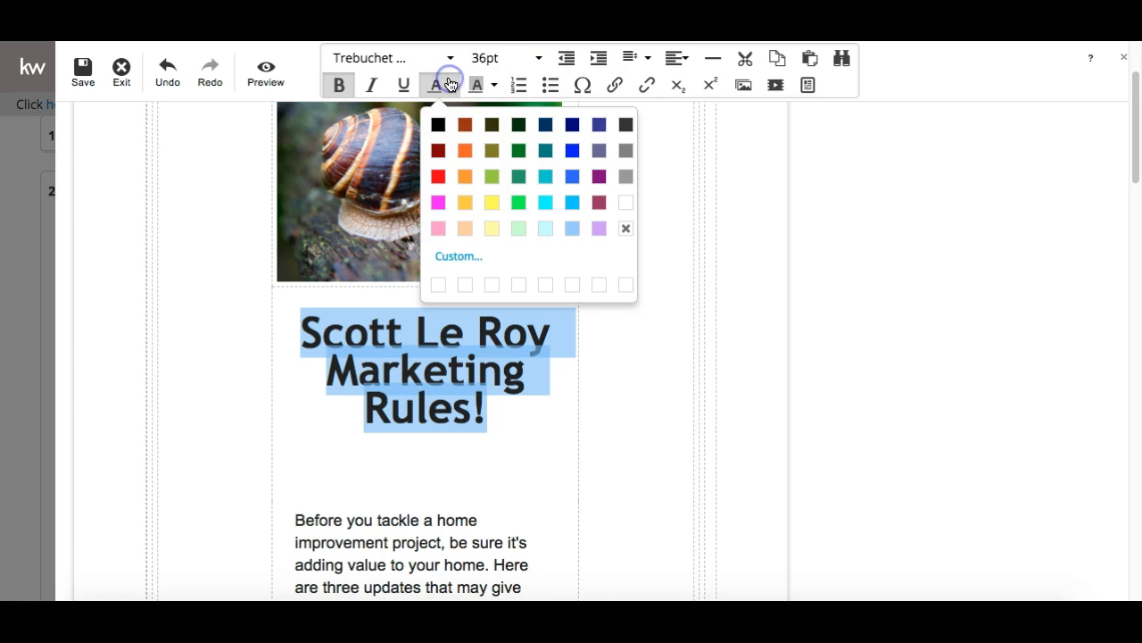
click(438, 202)
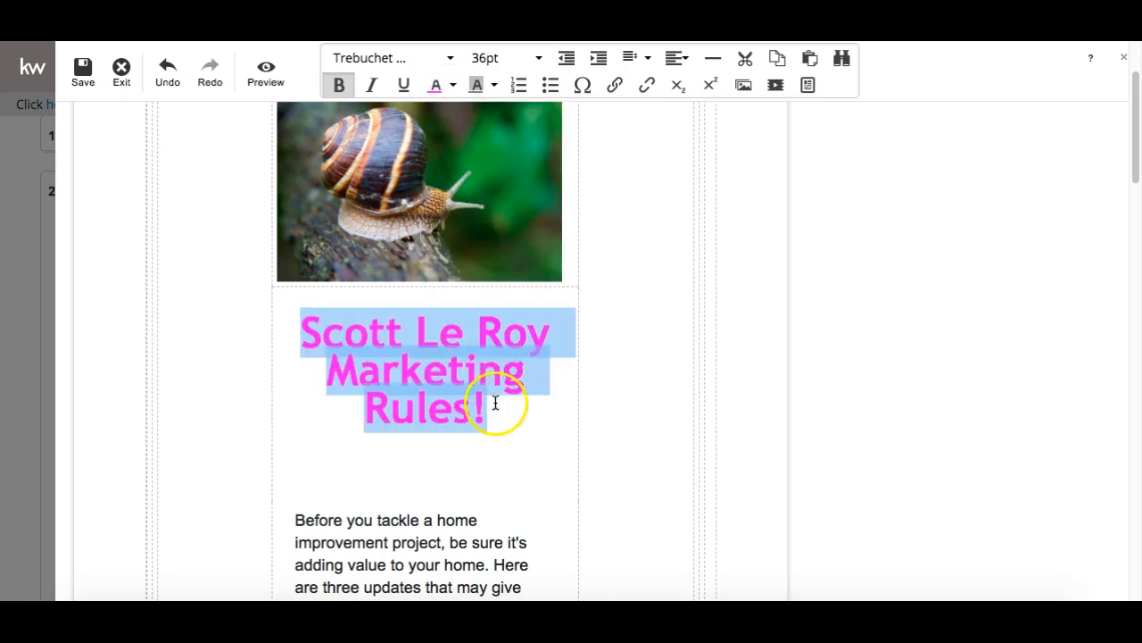
Place the caret on the empty line under the headline
click(505, 401)
key(Down)
key(Down)
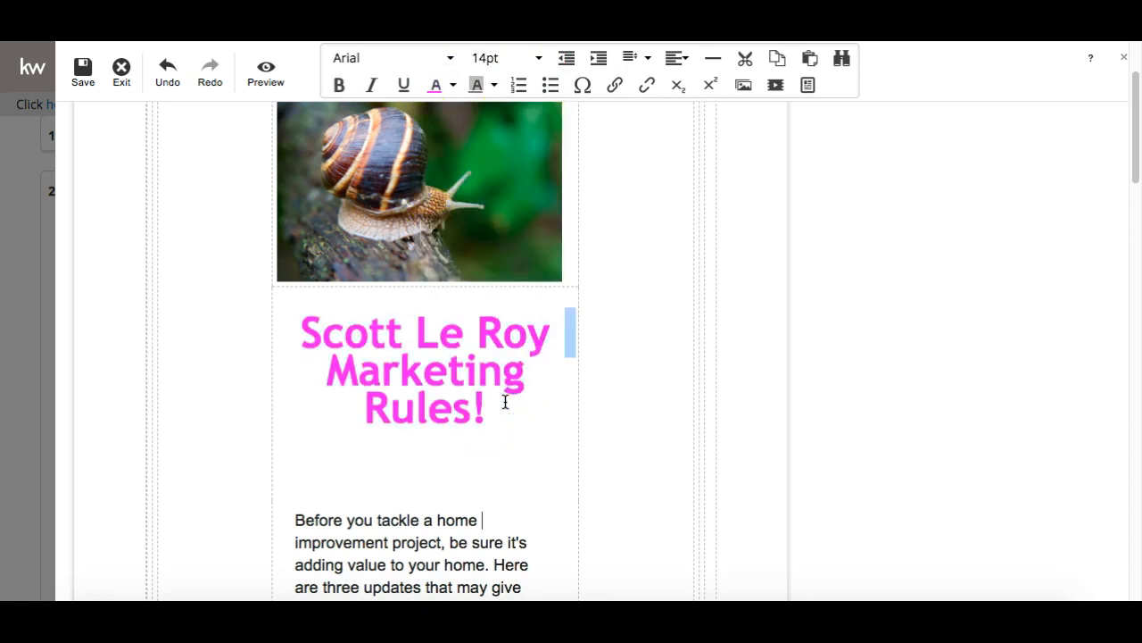
key(Up)
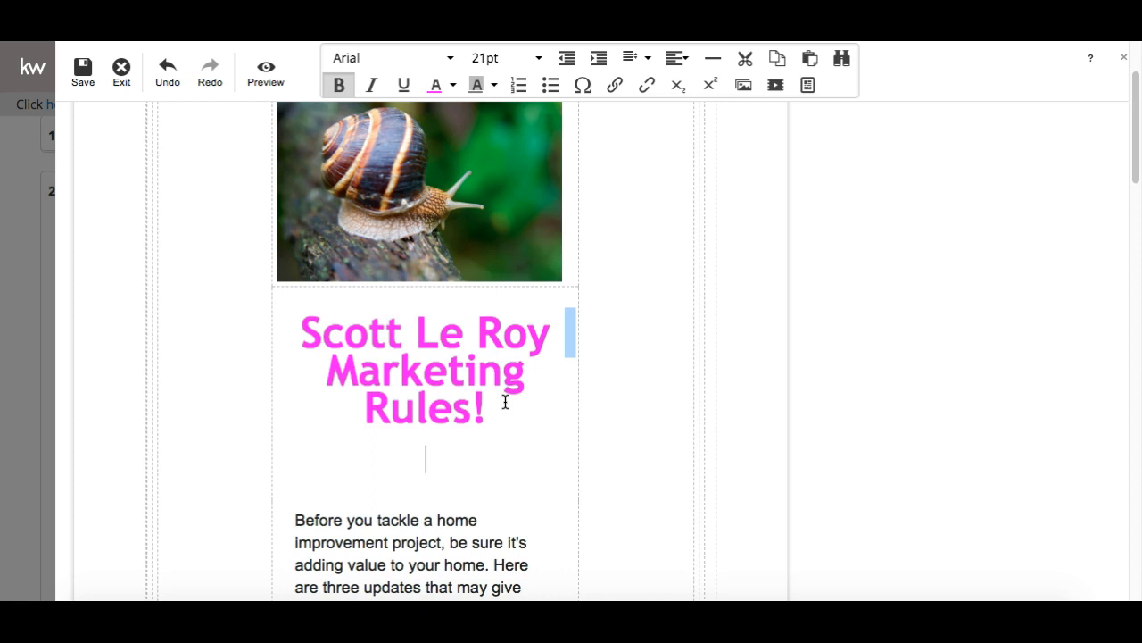
click(445, 466)
scroll(423, 455, down, 3)
scroll(445, 407, up, 2)
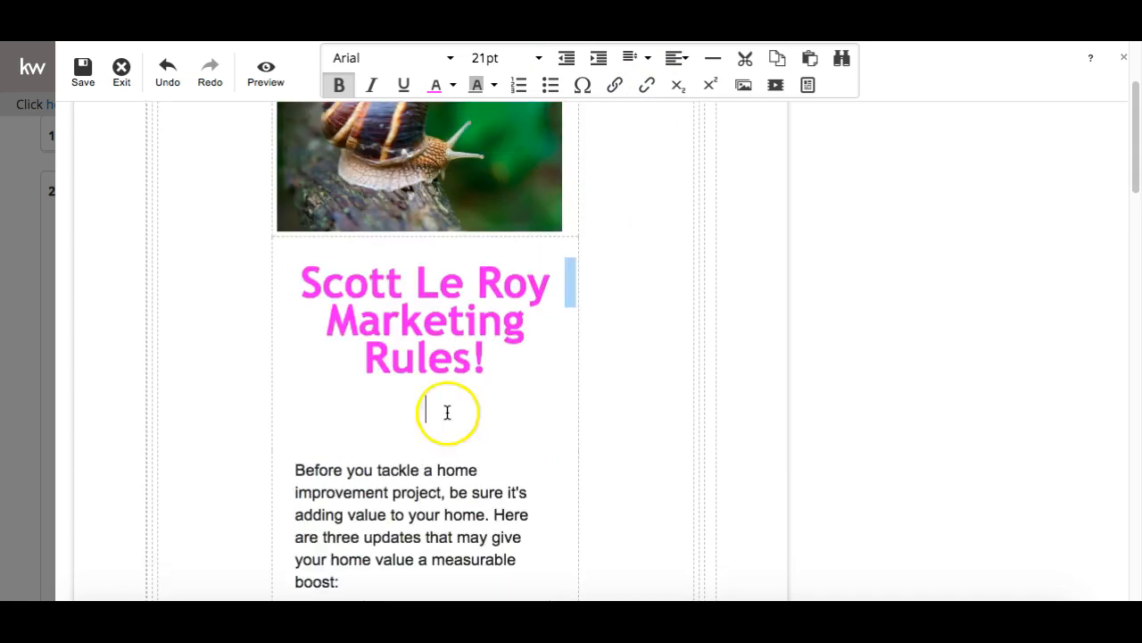
Insert a video block under the headline, focus its URL field, and open a new browser tab
click(742, 93)
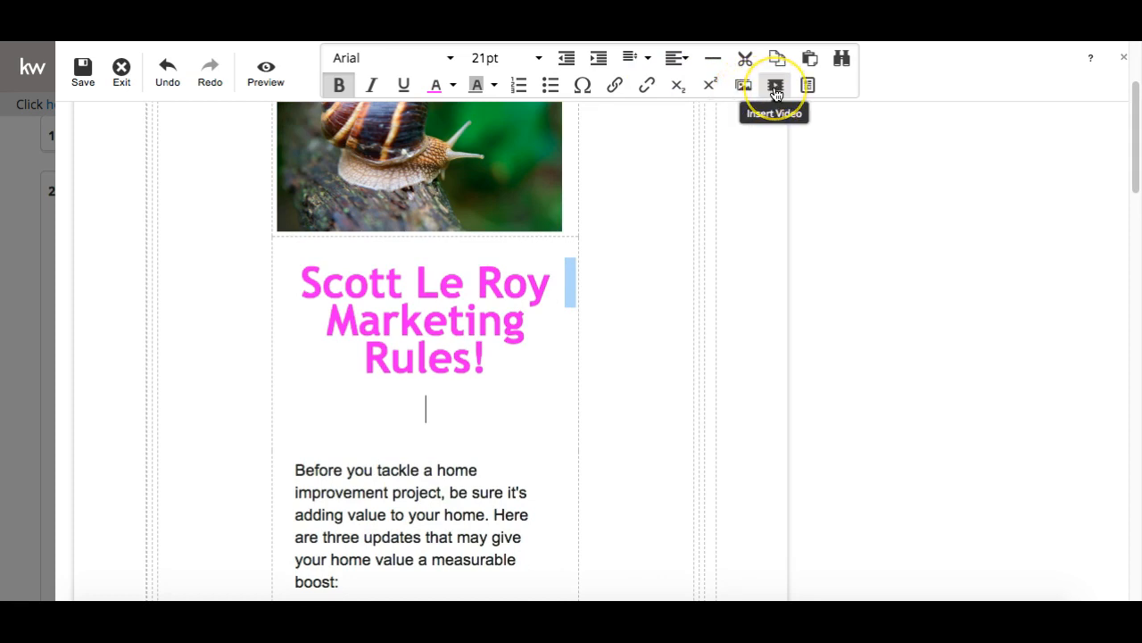
click(775, 86)
click(777, 86)
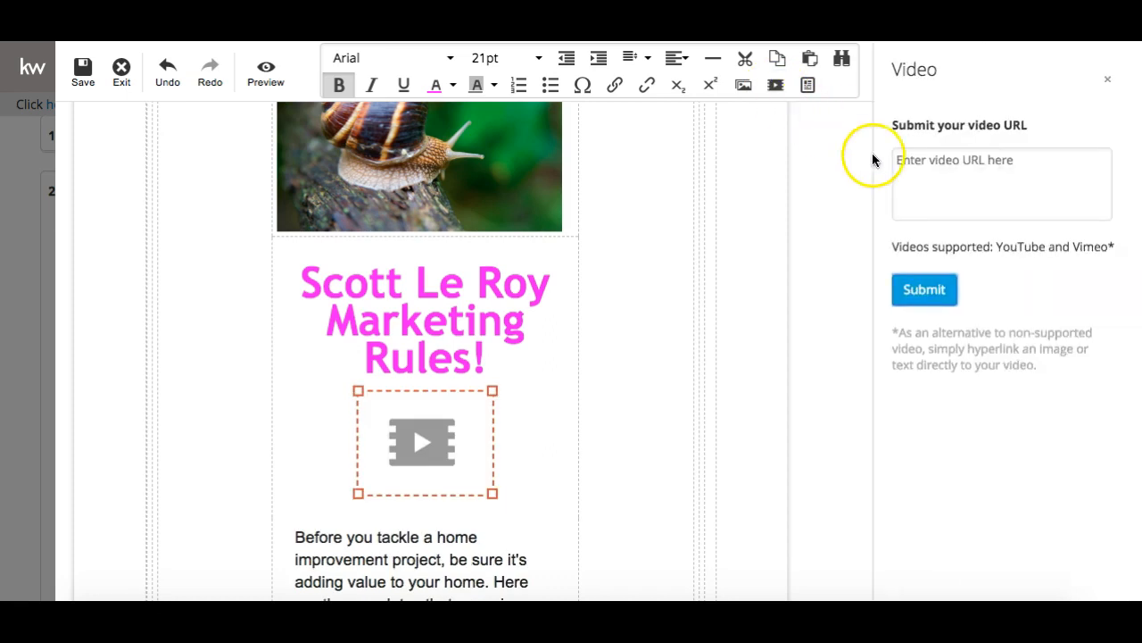
click(958, 199)
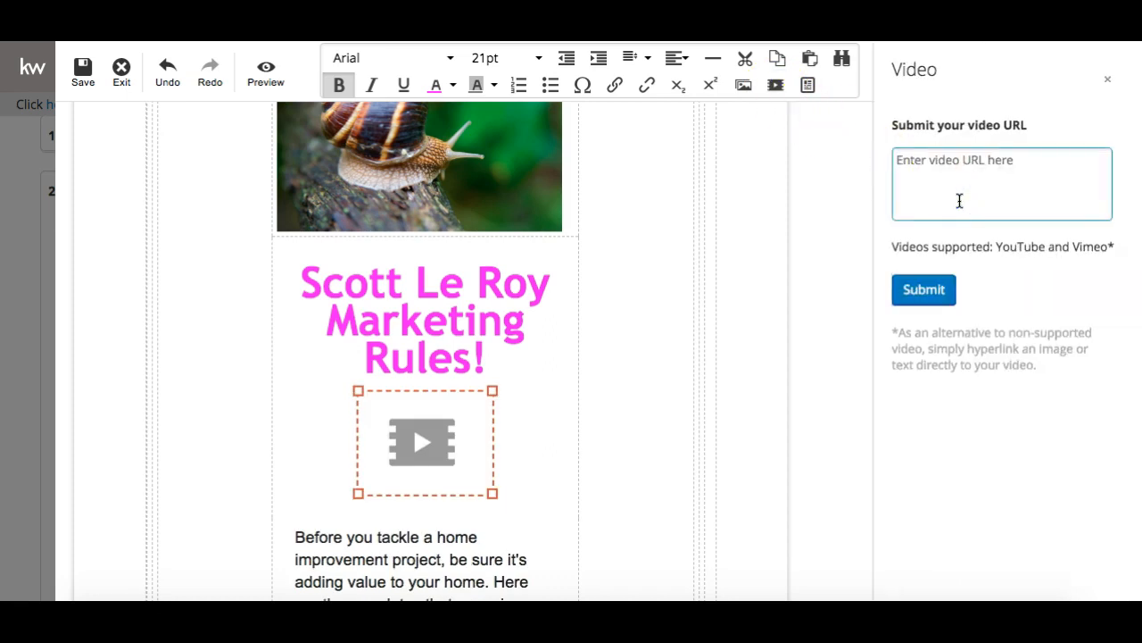
key(super+t)
Open the business's YouTube channel and pause its featured 'Your Digital Marketing Solution' video
text(you)
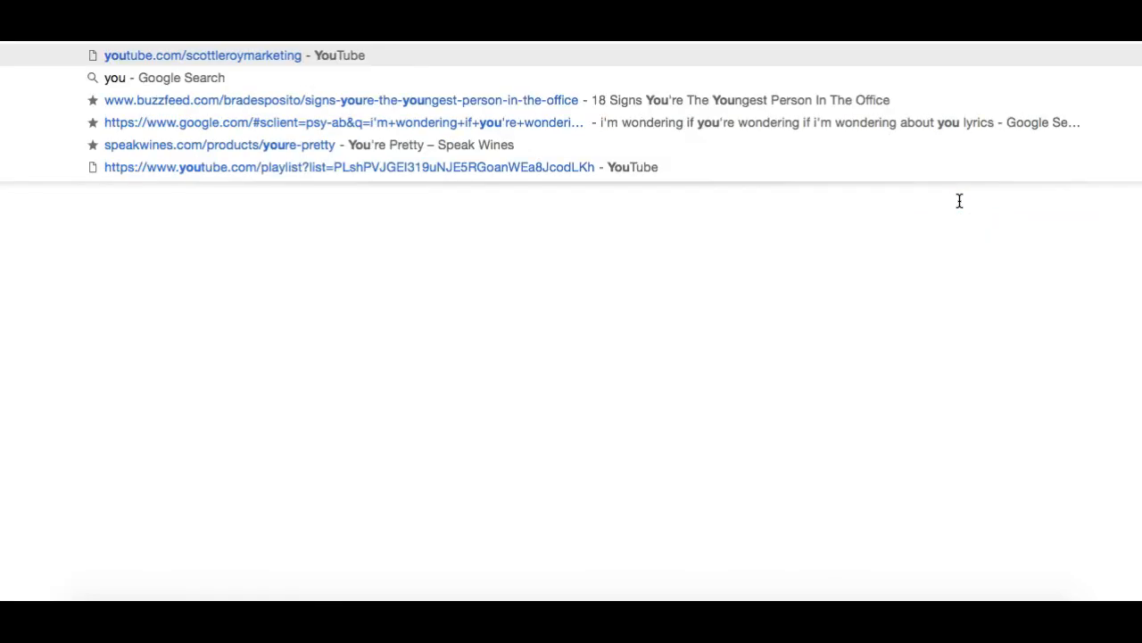
key(Return)
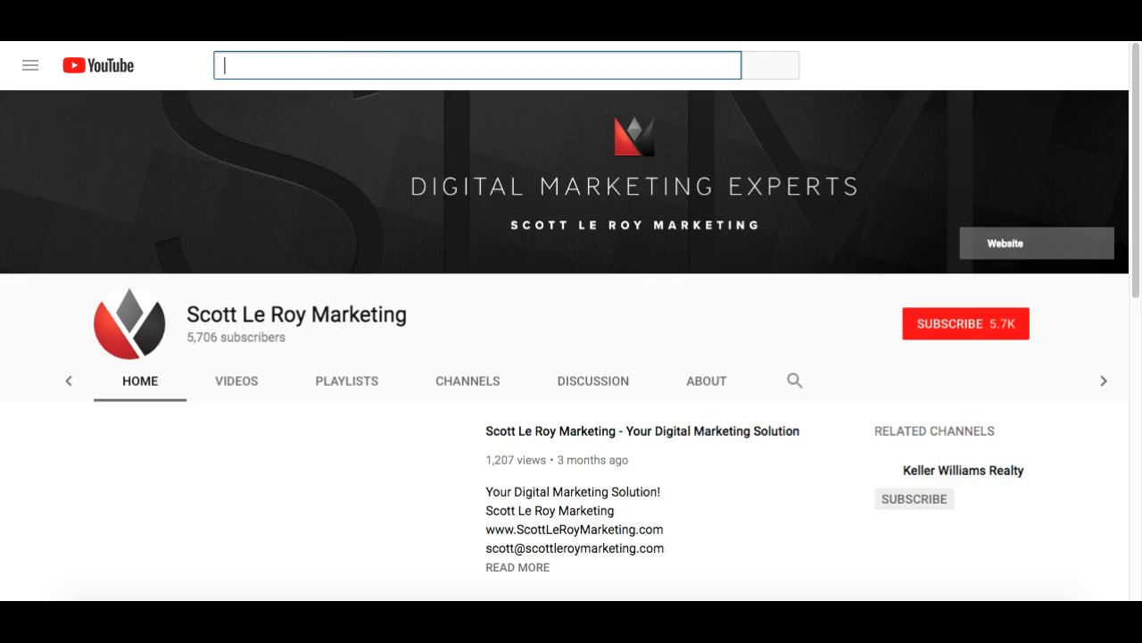
click(584, 431)
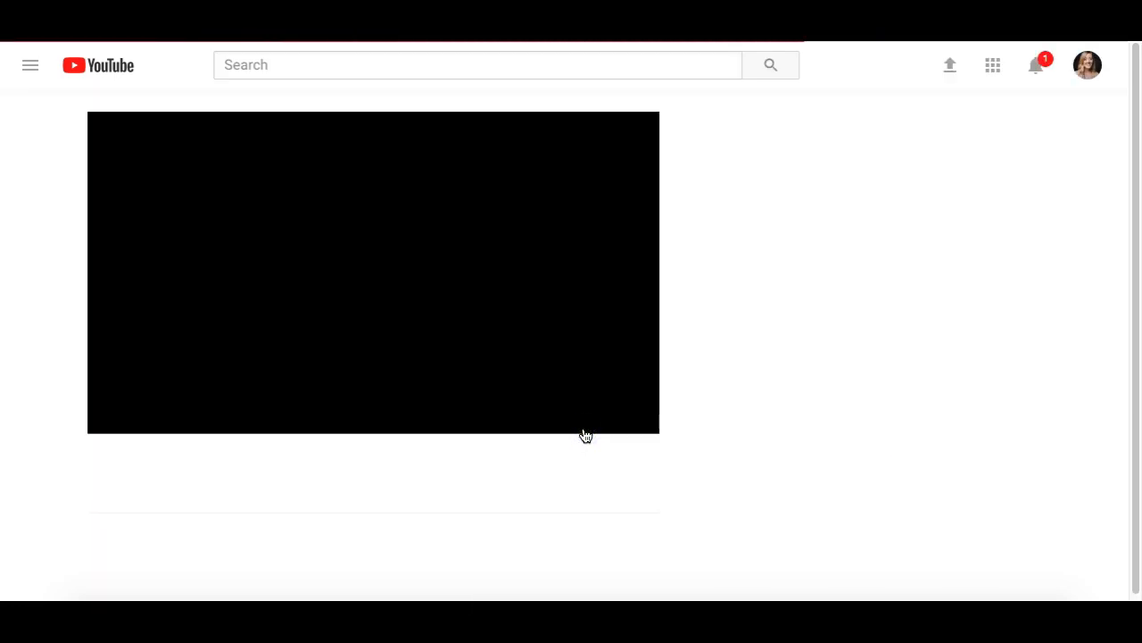
click(118, 417)
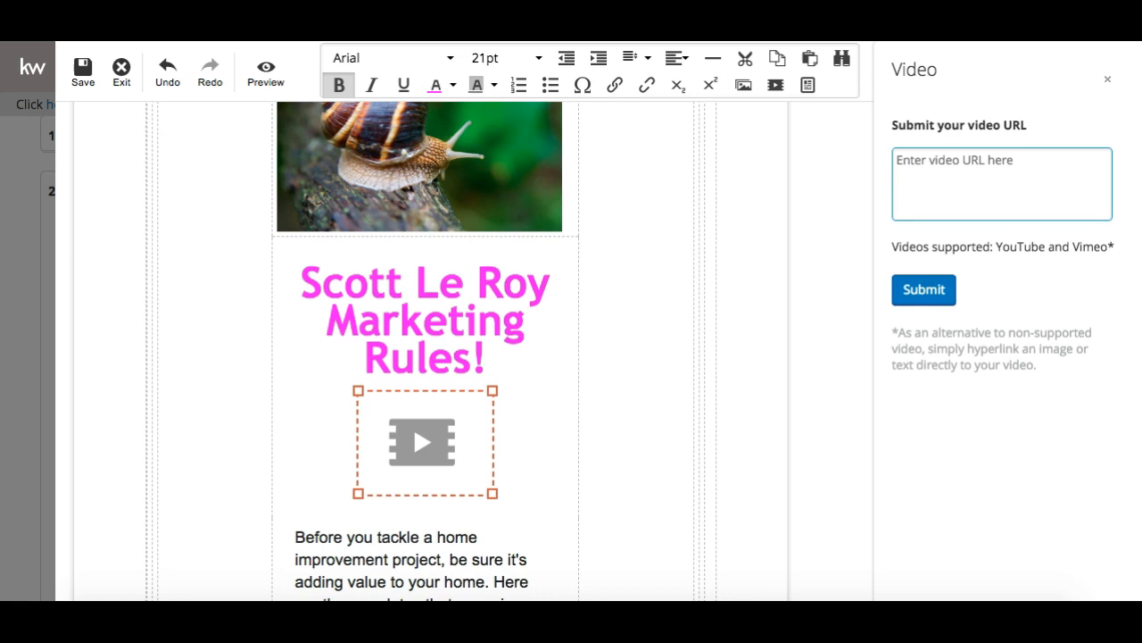
Paste the YouTube video link into the Video panel's URL field and submit it
click(983, 156)
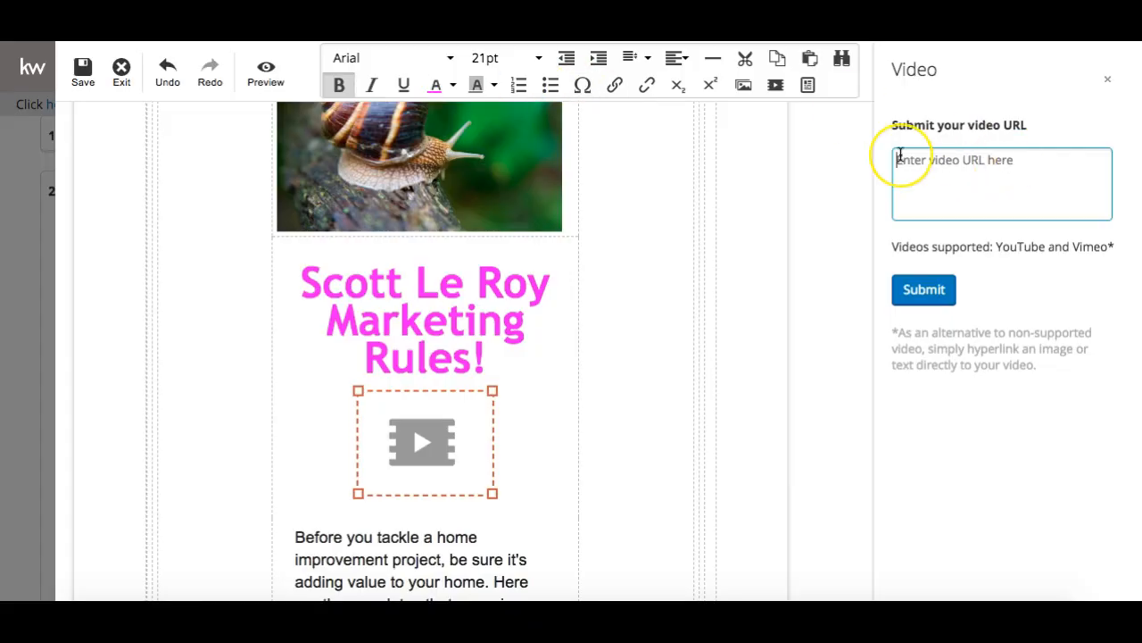
text(https://www.youtube.com/watch?v=gl51AnTp2Dc)
click(928, 287)
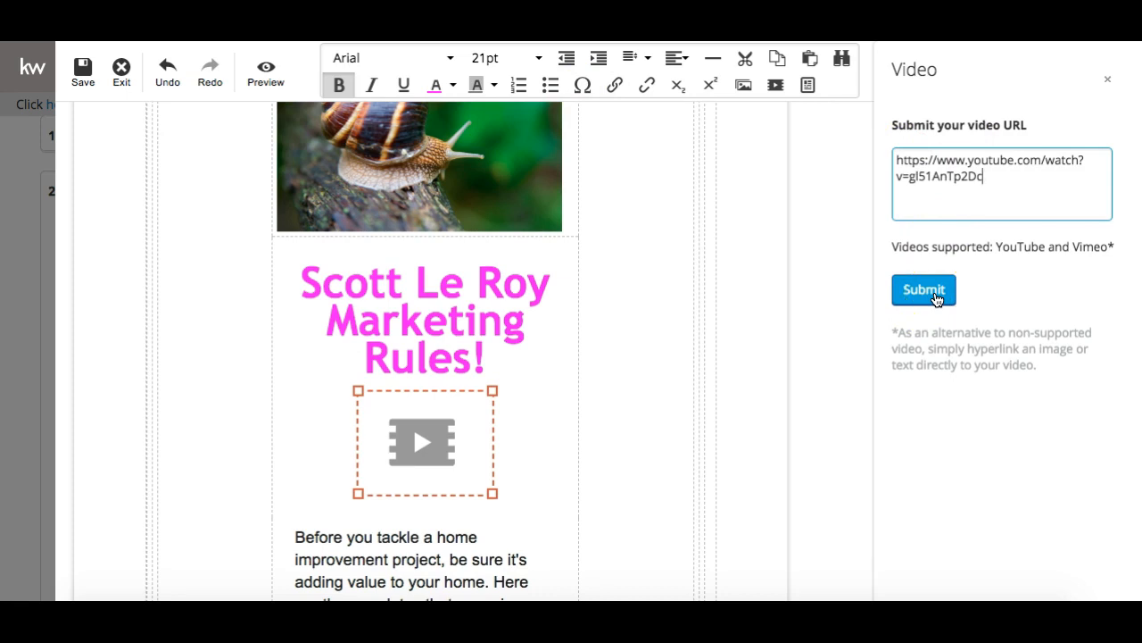
click(936, 297)
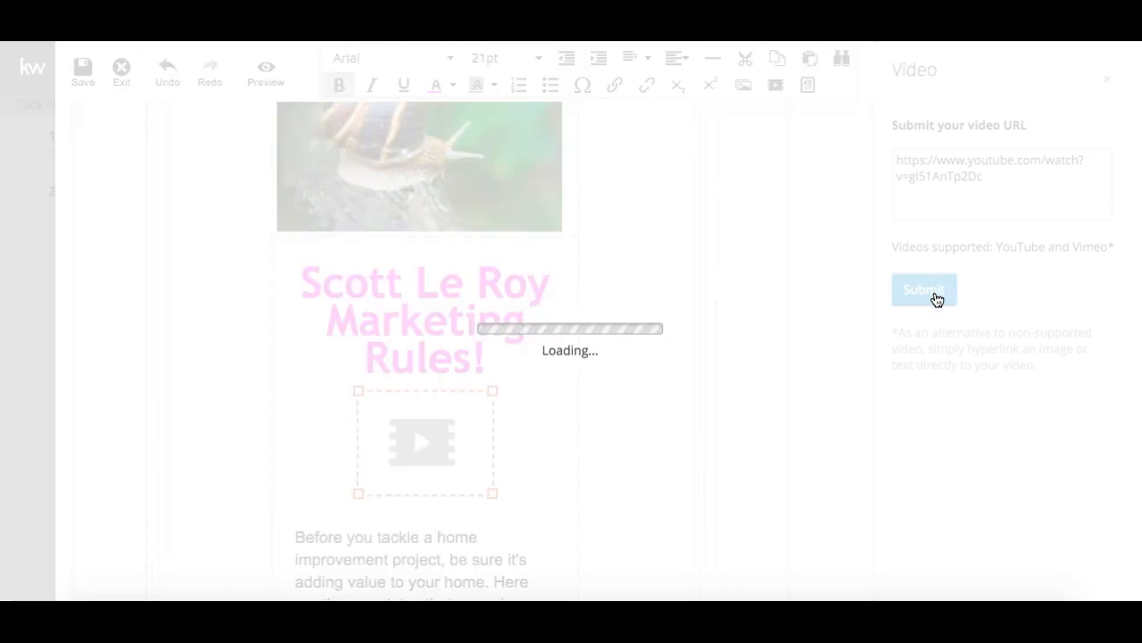
Enlarge the embedded video thumbnail under the pink headline to fill the column
click(487, 438)
drag(487, 437, 566, 527)
click(711, 423)
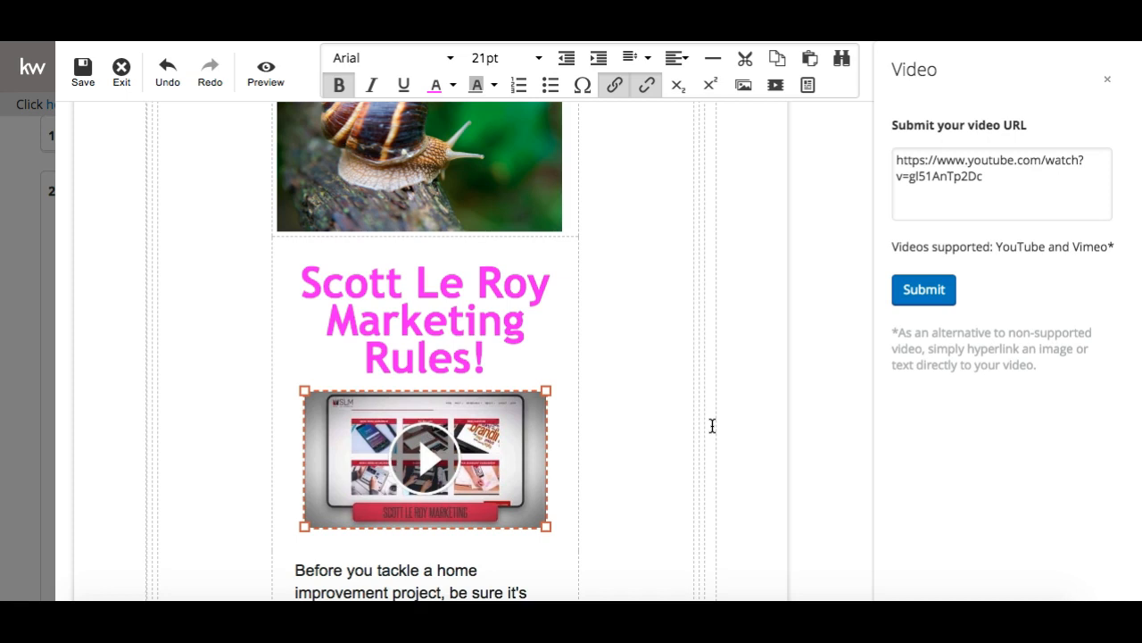
drag(558, 530, 574, 538)
scroll(574, 456, down, 1)
click(584, 447)
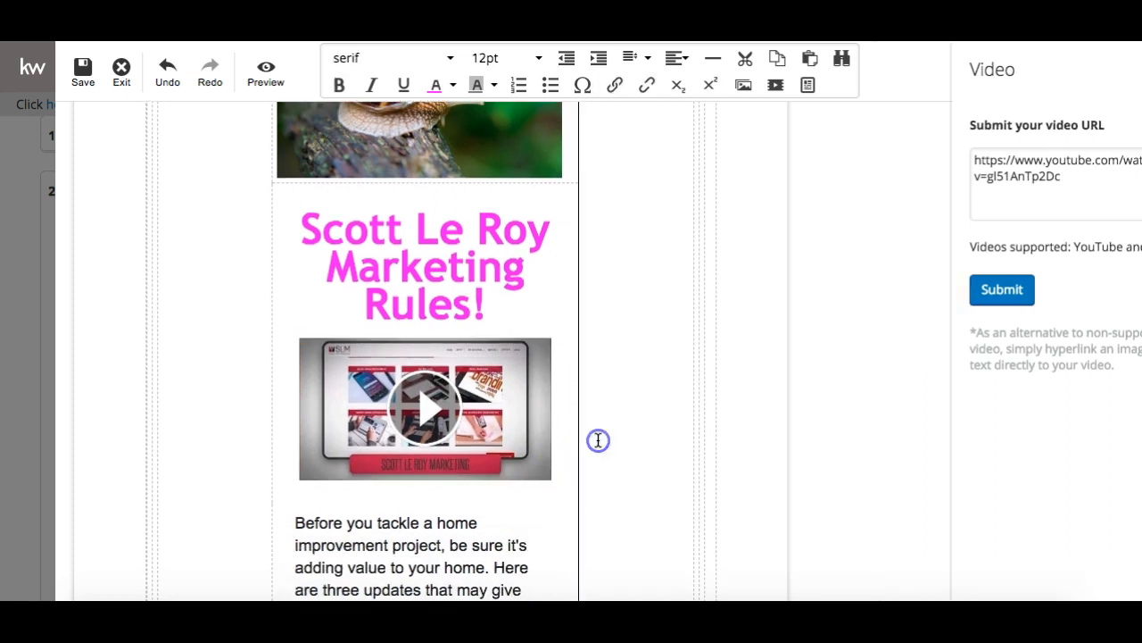
click(418, 540)
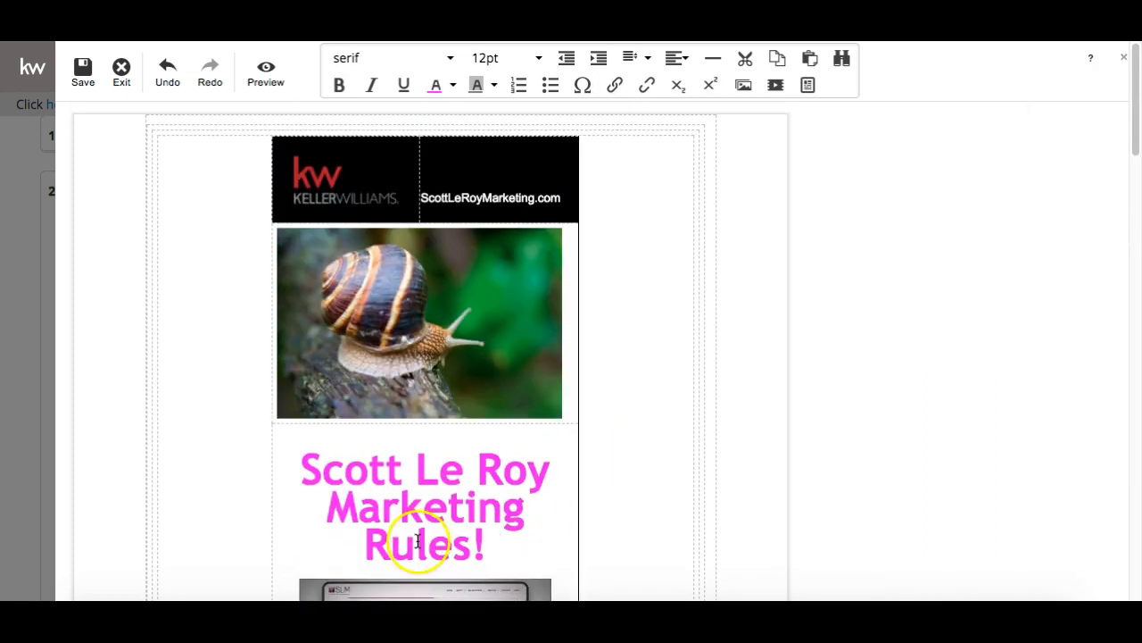
scroll(419, 541, down, 3)
click(491, 460)
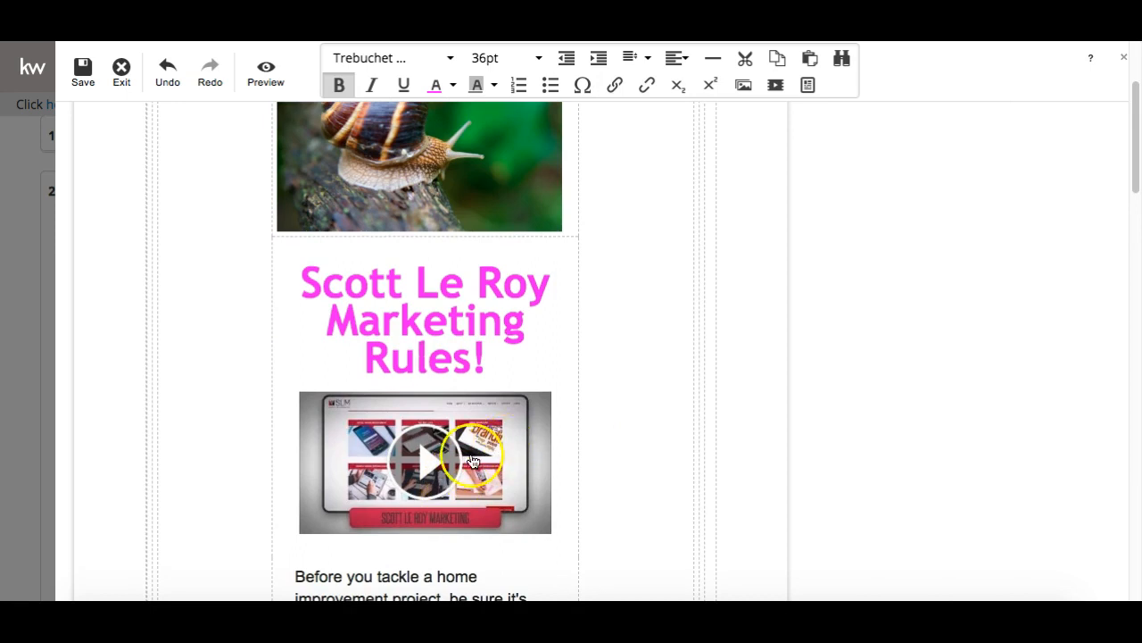
scroll(438, 490, down, 14)
scroll(442, 489, down, 5)
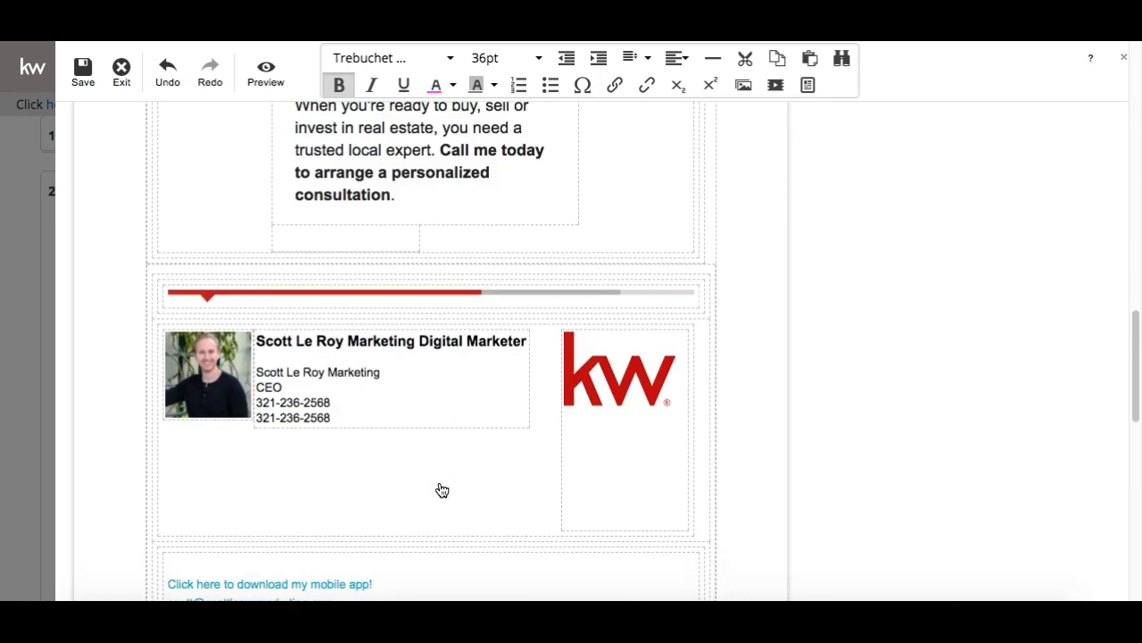
double_click(216, 370)
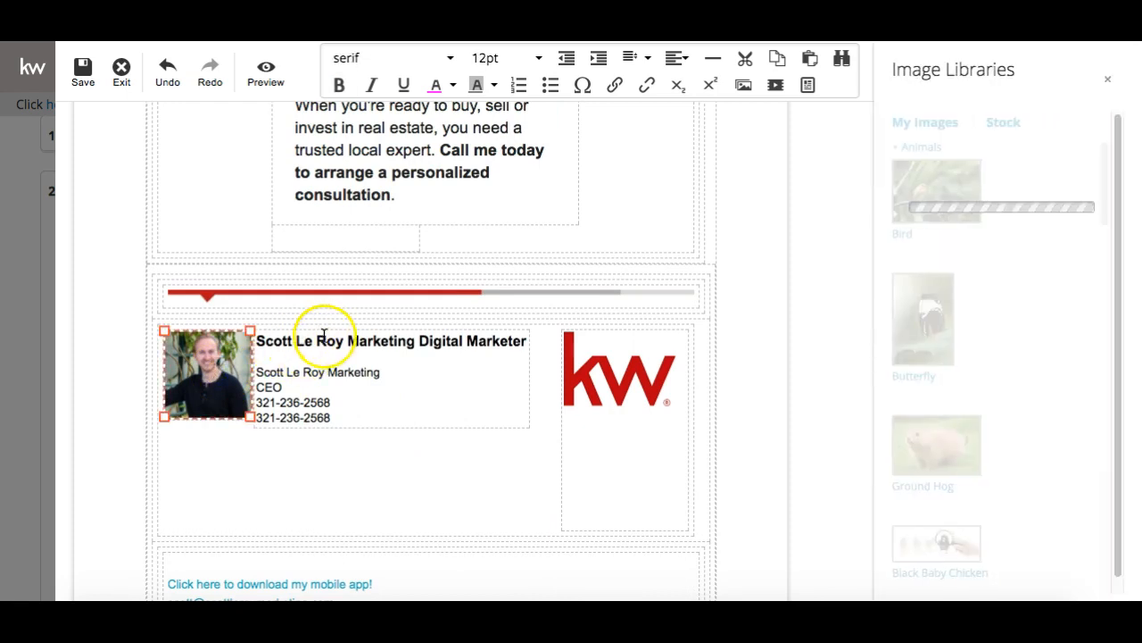
click(312, 344)
click(289, 394)
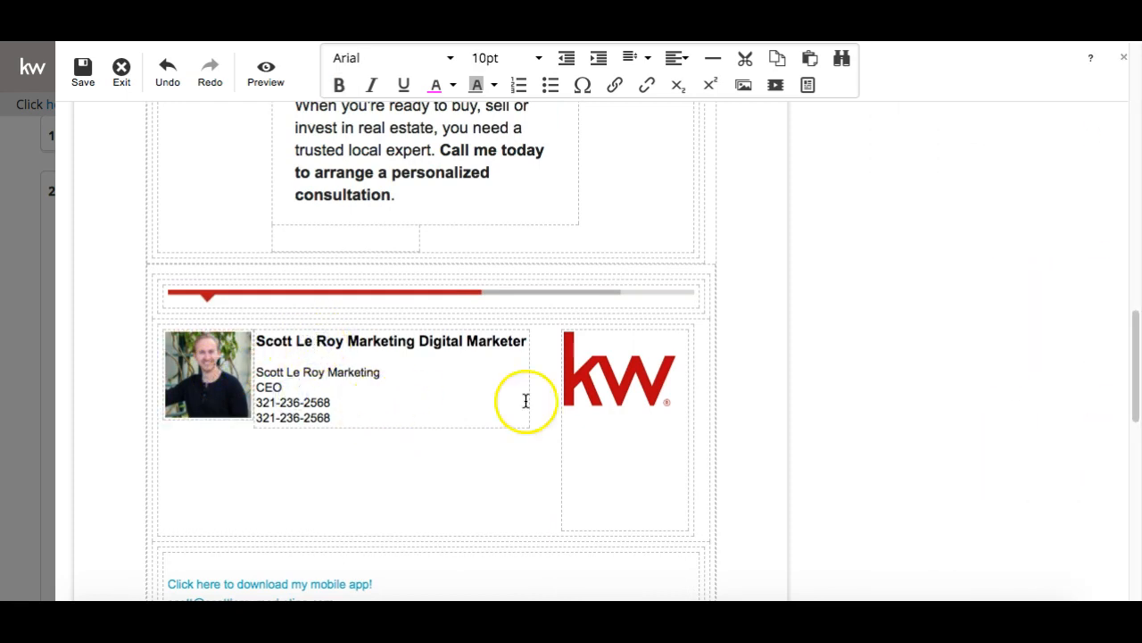
double_click(625, 376)
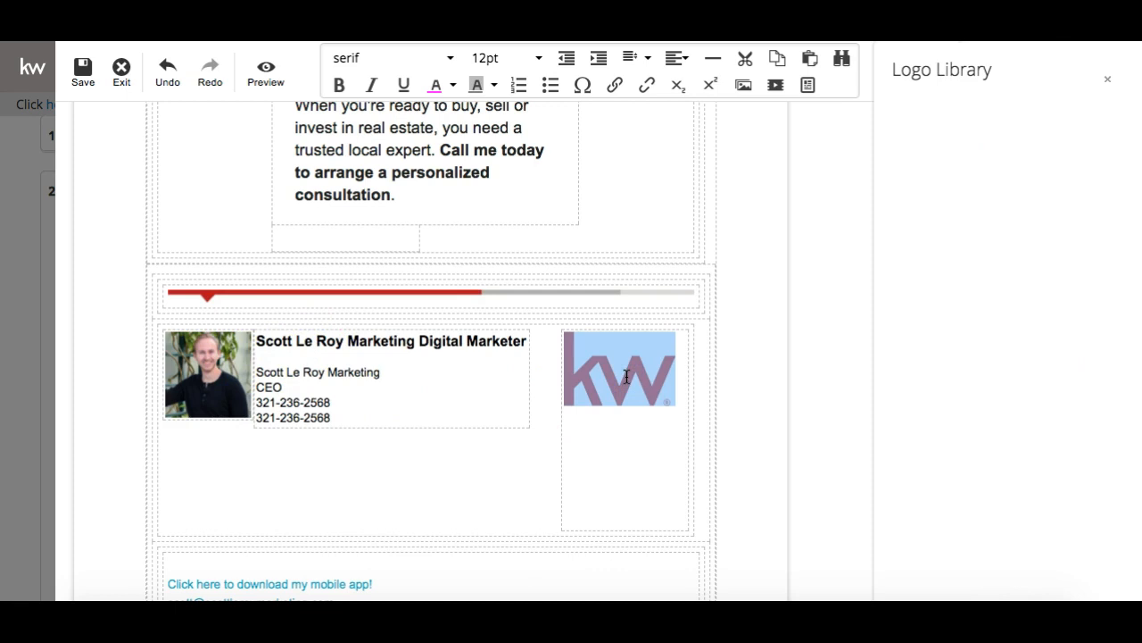
click(630, 455)
click(546, 462)
double_click(604, 384)
click(541, 428)
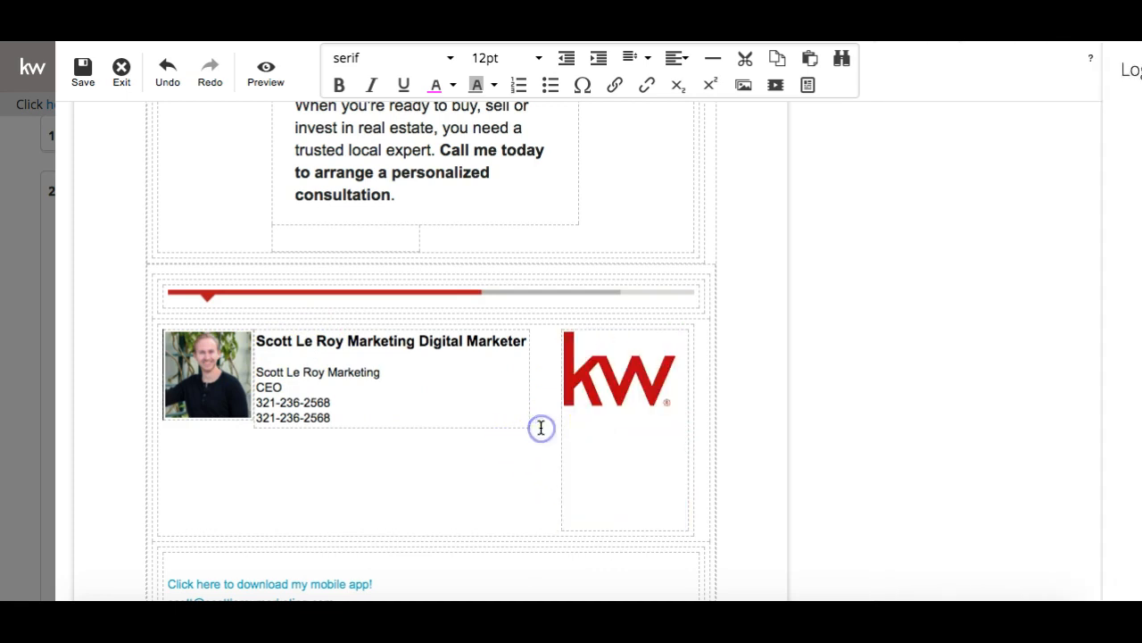
double_click(631, 354)
click(524, 438)
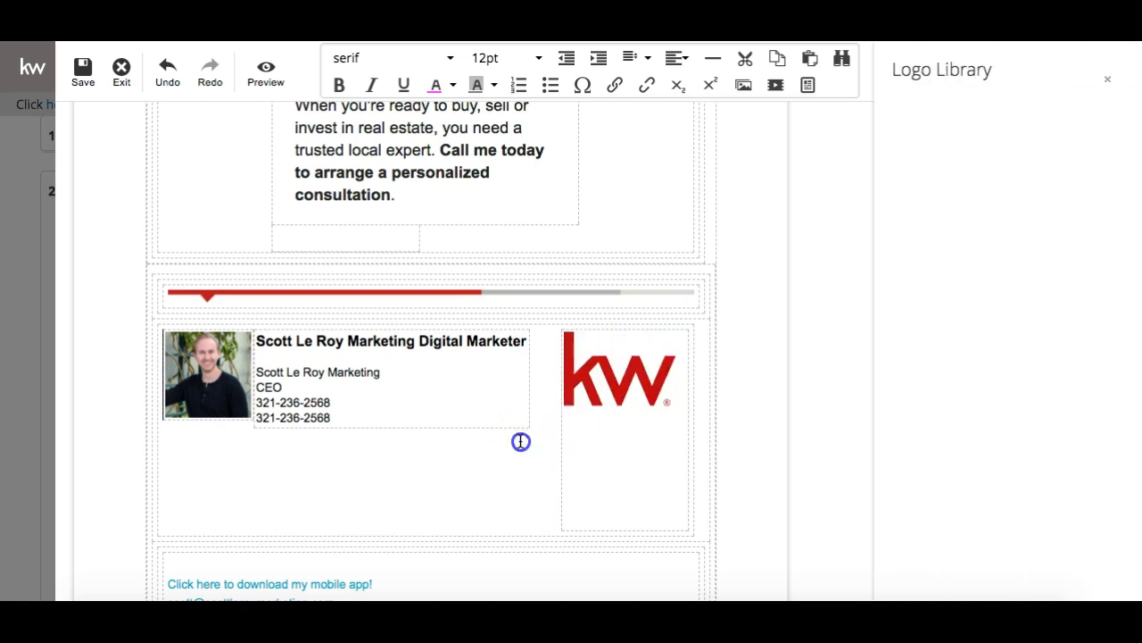
scroll(520, 441, down, 3)
click(532, 460)
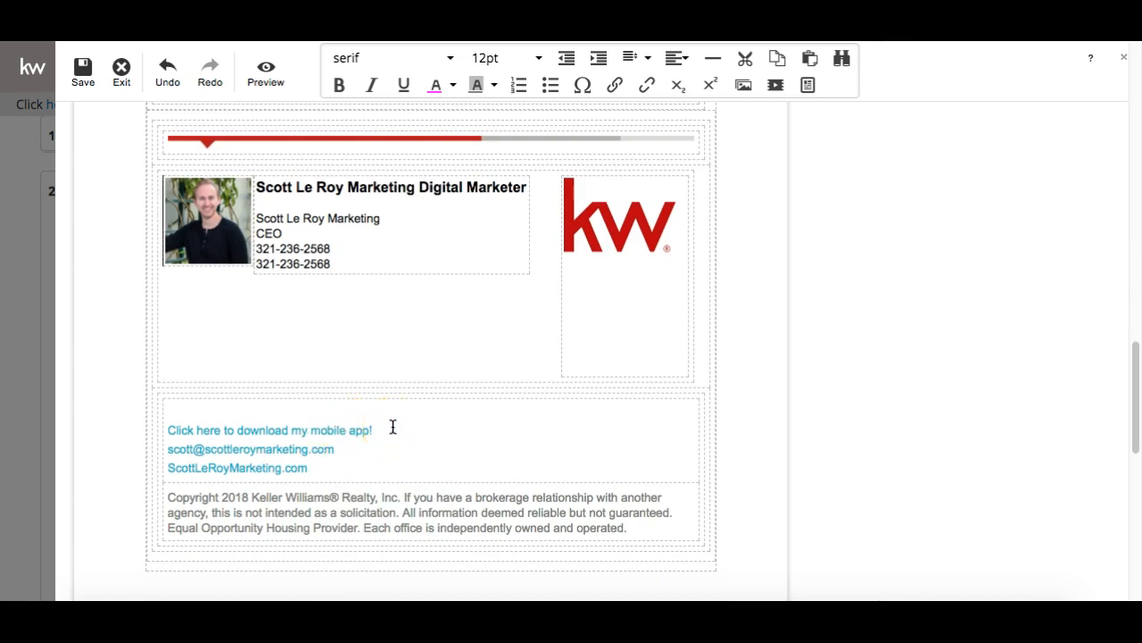
click(318, 455)
click(296, 473)
scroll(295, 479, down, 4)
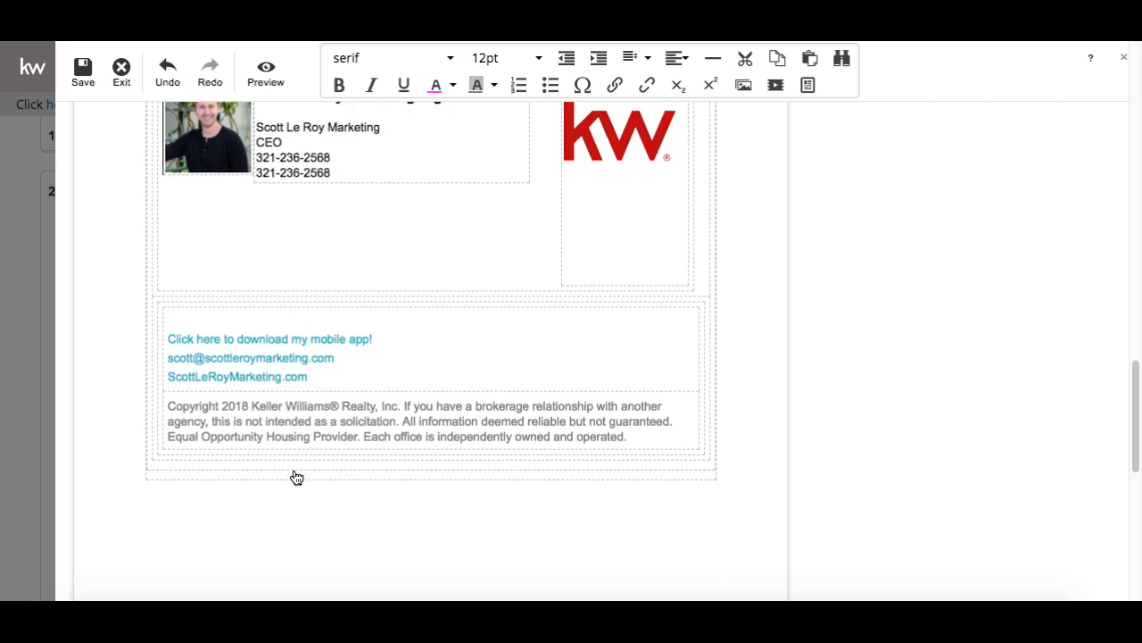
scroll(295, 479, up, 7)
scroll(295, 478, down, 6)
click(294, 475)
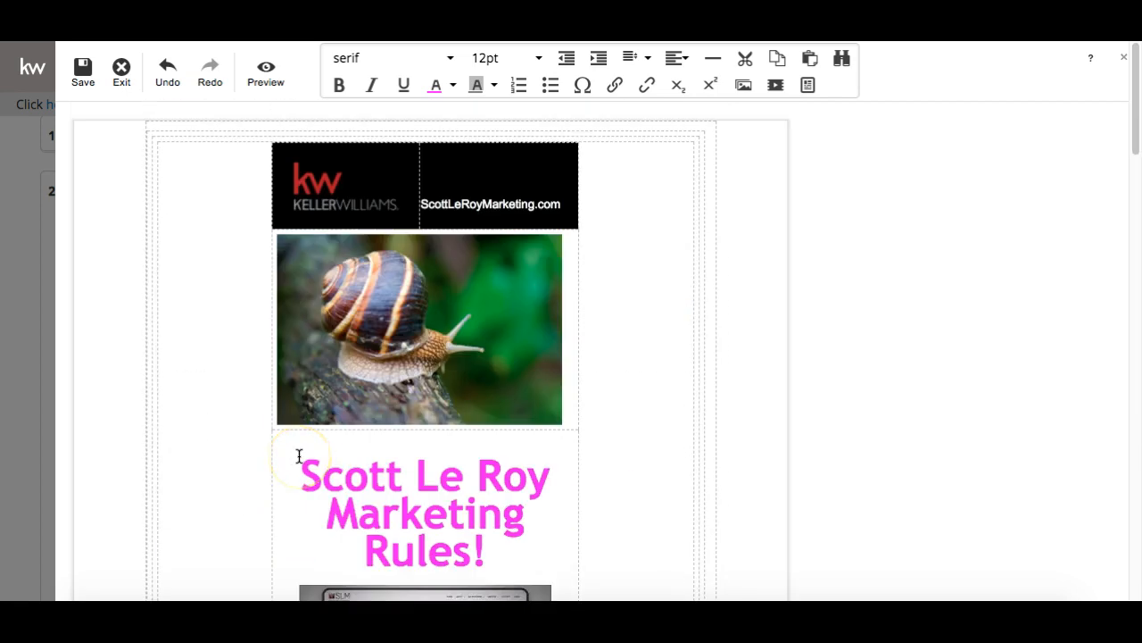
Save the design as 'Three Home Improvement Projects with ROI Potential' and exit to the campaign steps
click(82, 75)
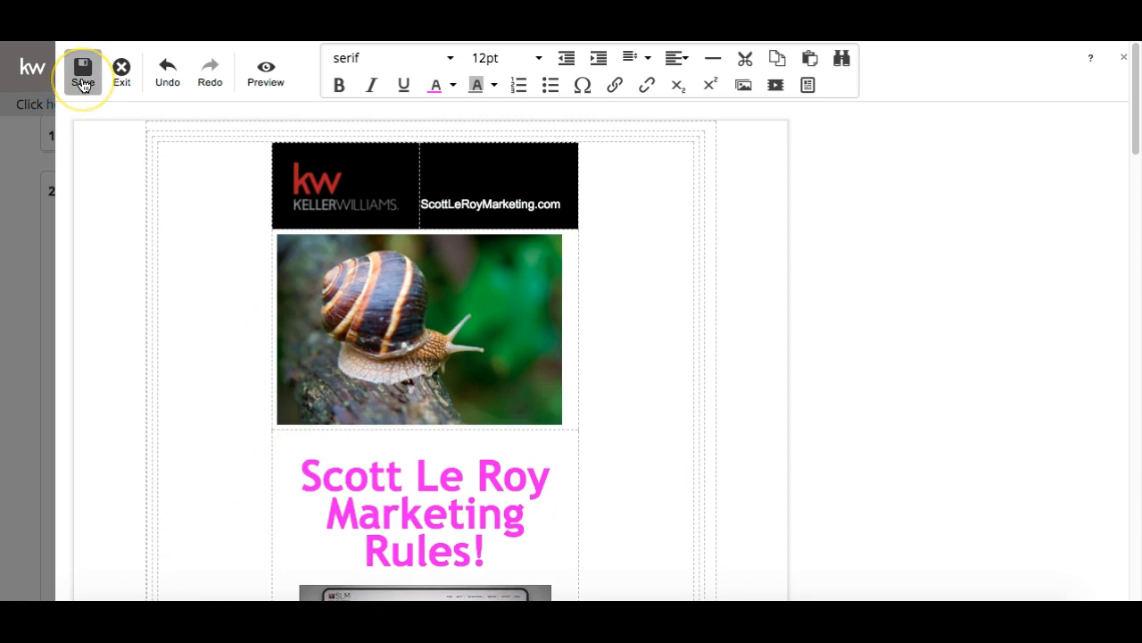
click(416, 315)
click(435, 360)
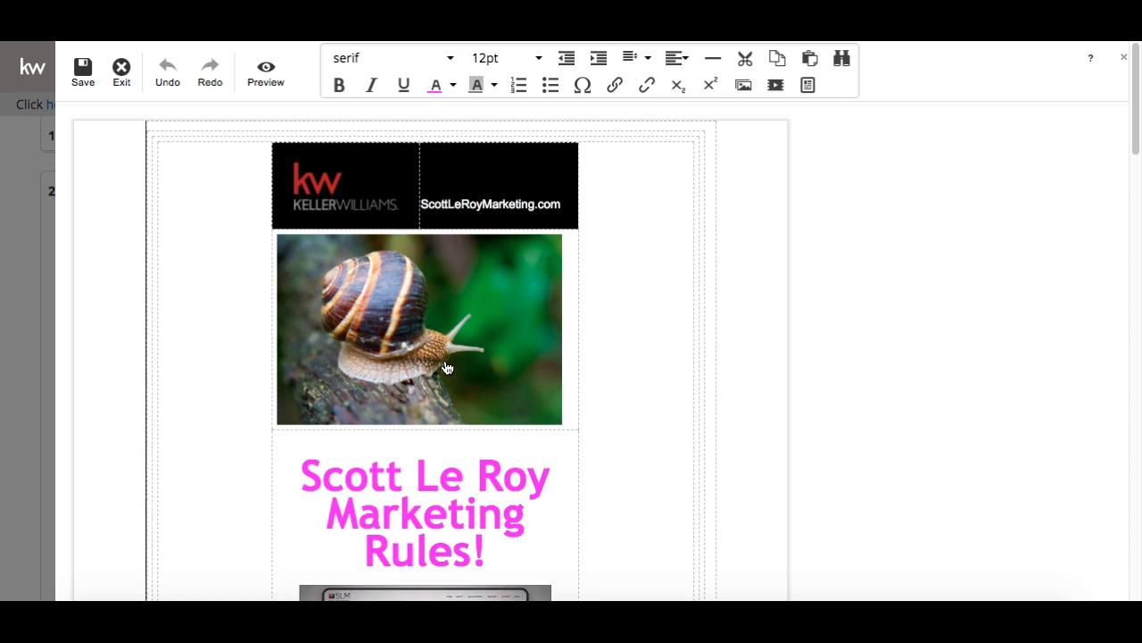
click(123, 77)
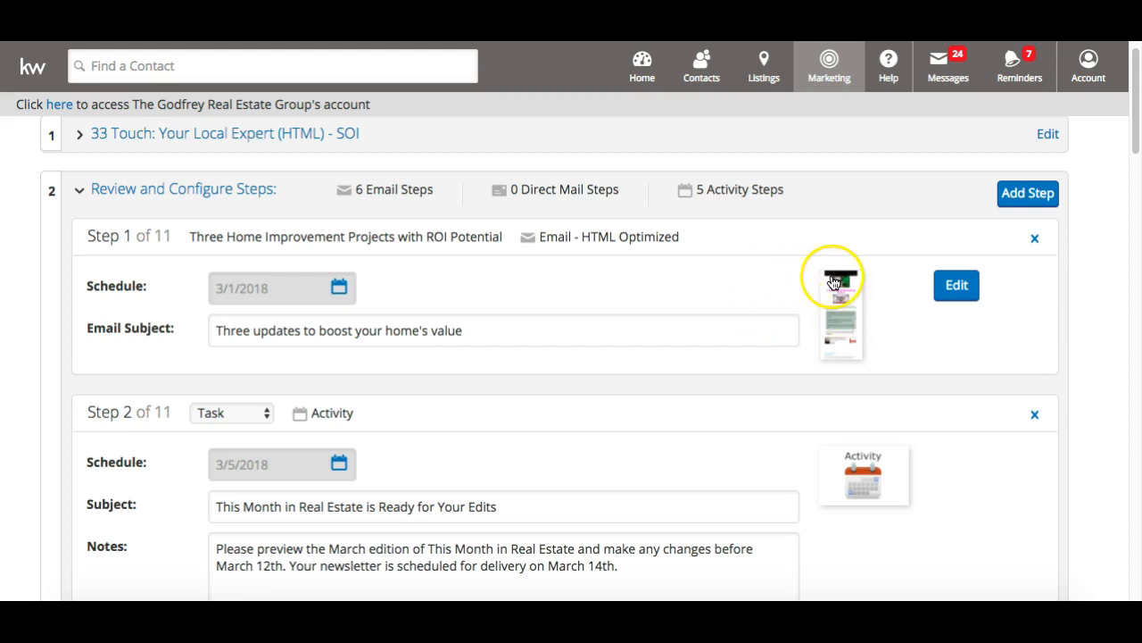
click(835, 348)
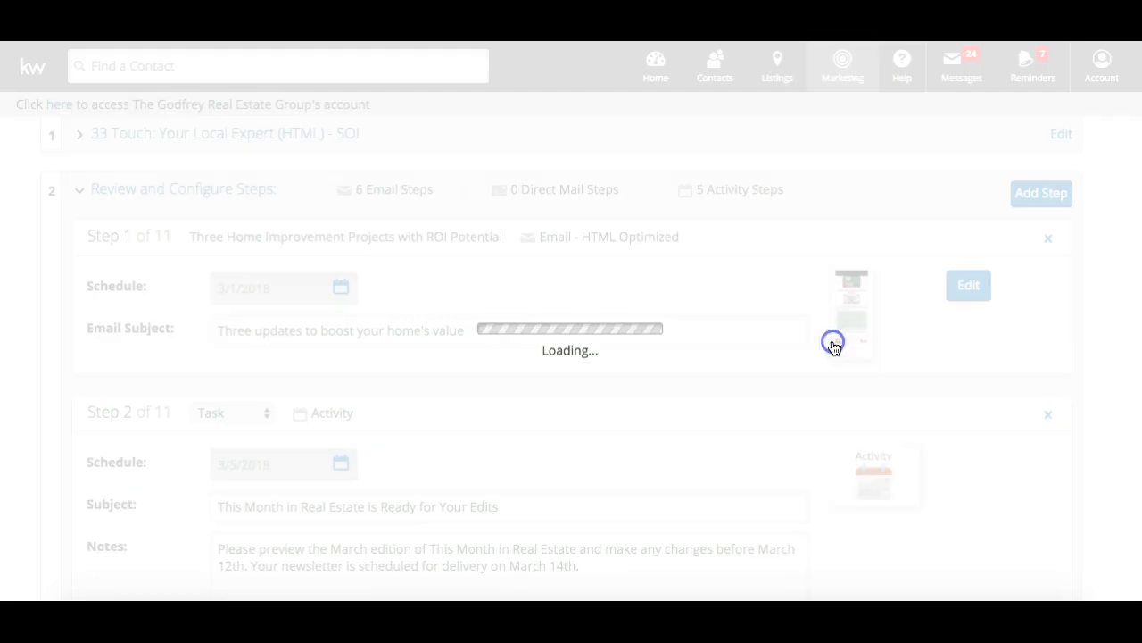
scroll(834, 348, up, 9)
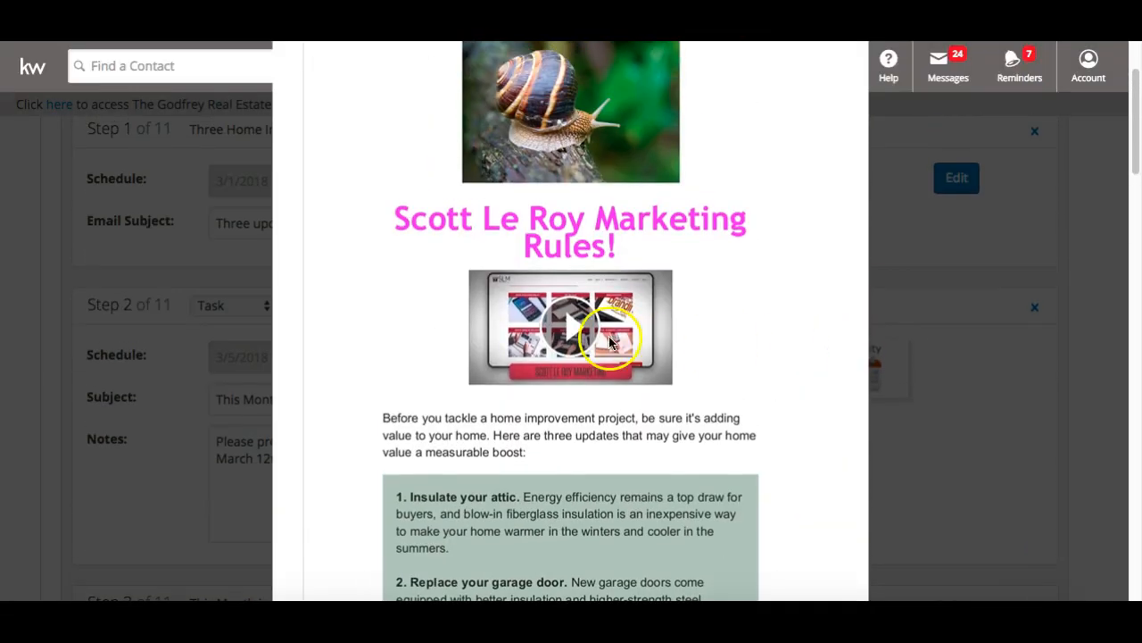
scroll(586, 318, up, 3)
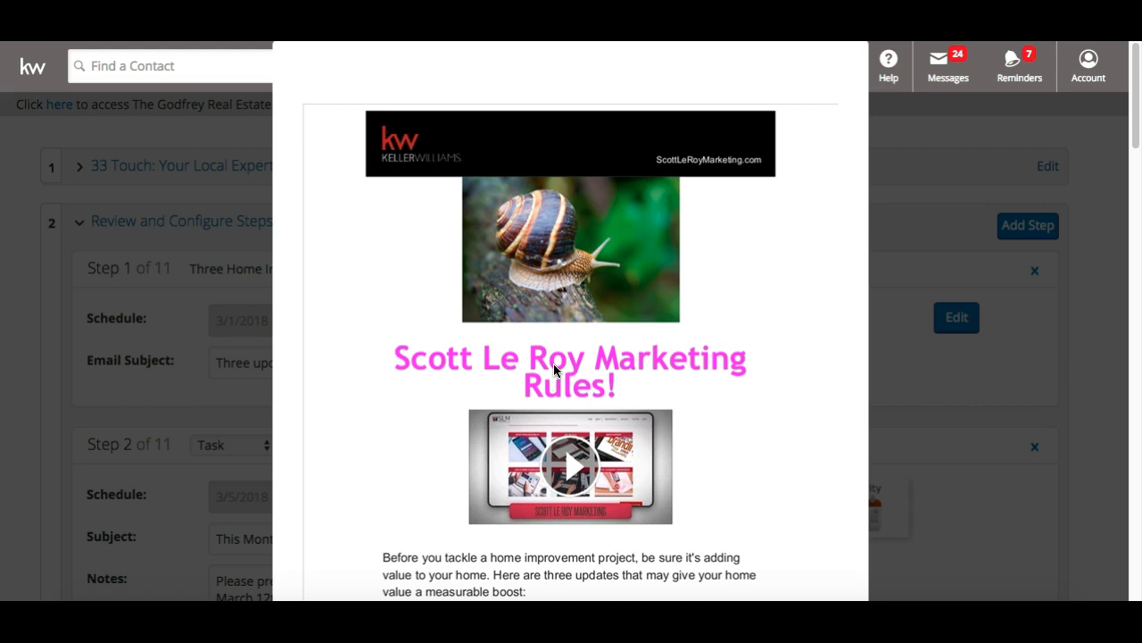
scroll(740, 166, down, 6)
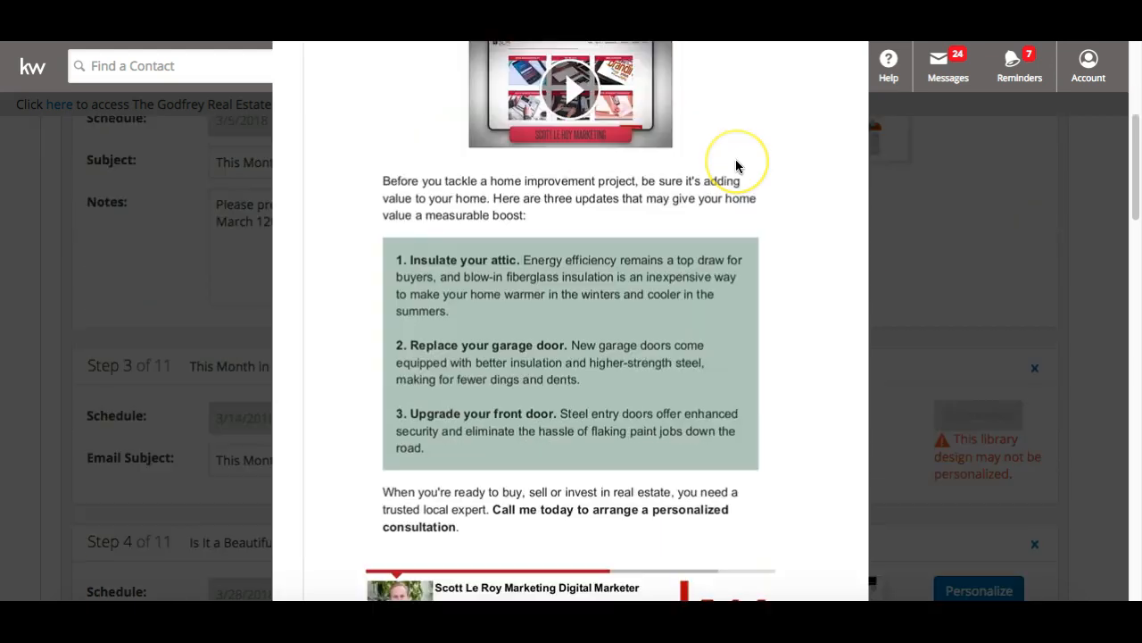
scroll(787, 404, down, 5)
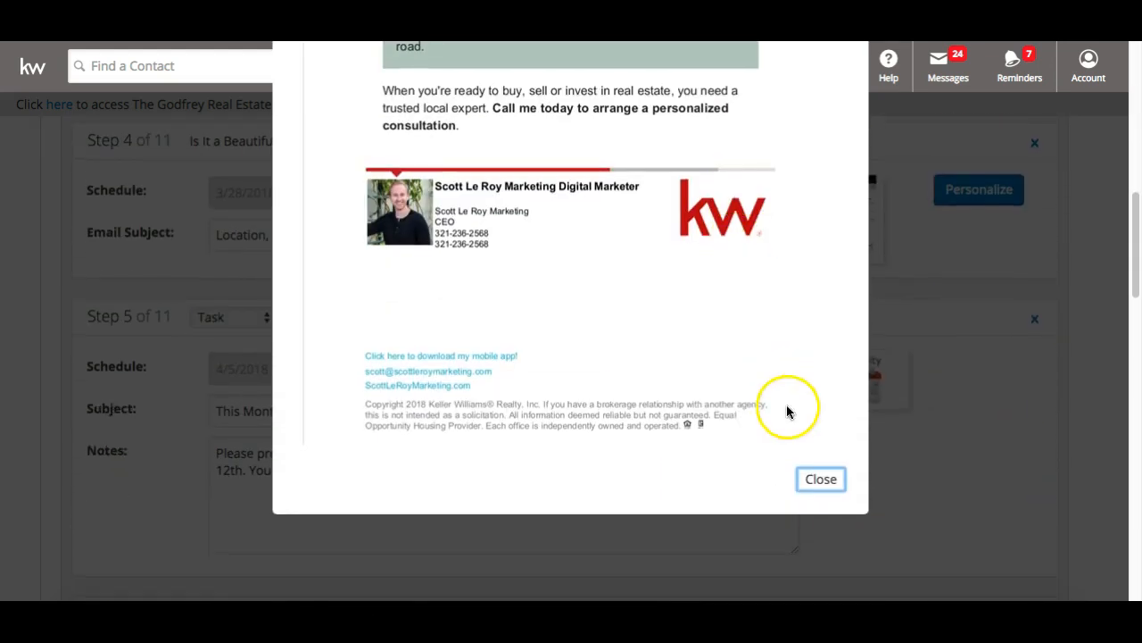
click(817, 478)
scroll(815, 488, up, 10)
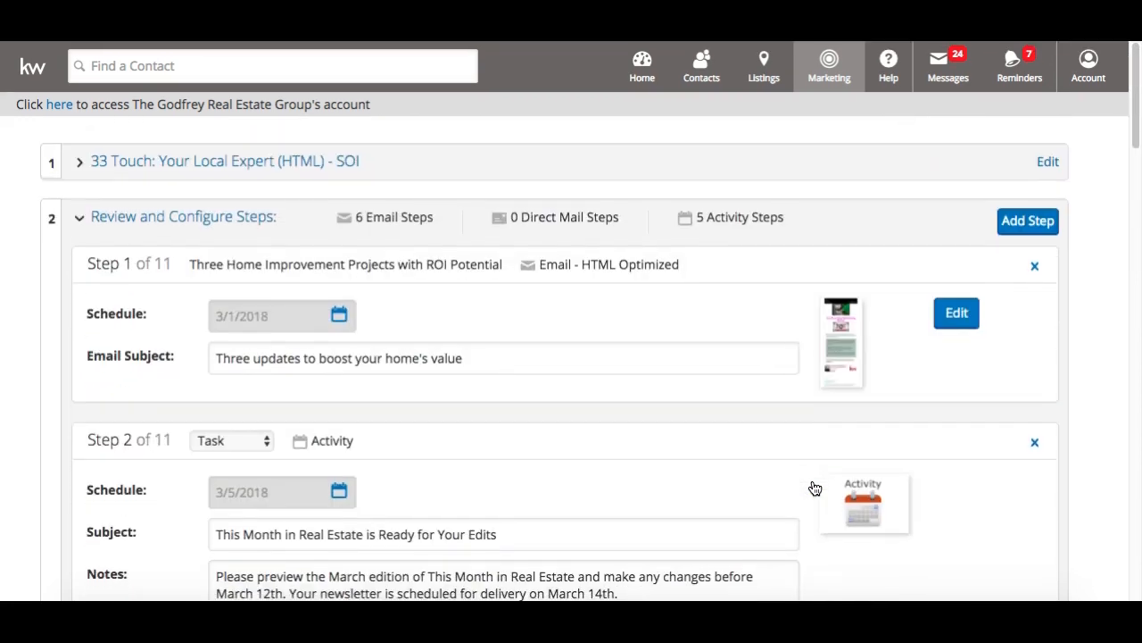
scroll(815, 488, down, 1)
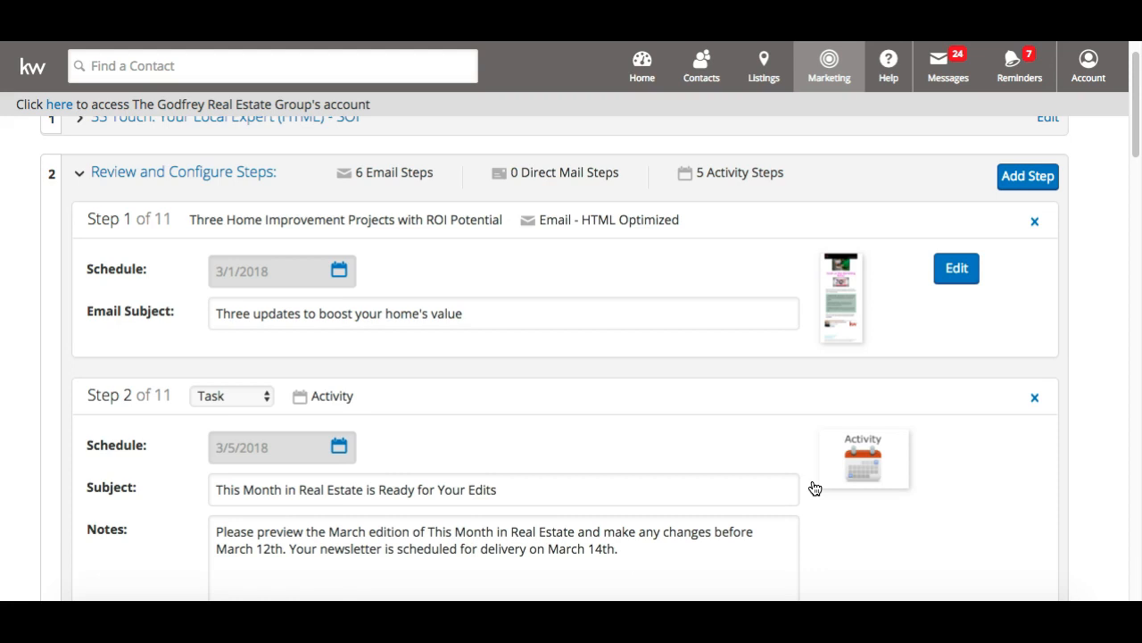
Inspect the March 2018 eNewsletter step's design and the following campaign steps
scroll(814, 487, down, 3)
click(846, 443)
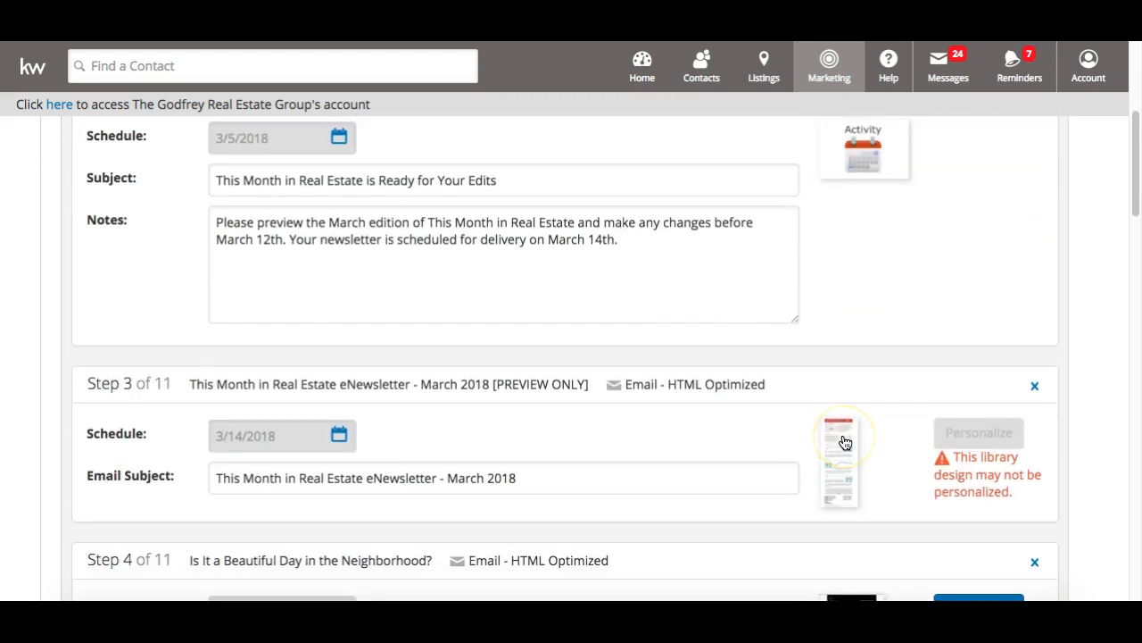
click(817, 224)
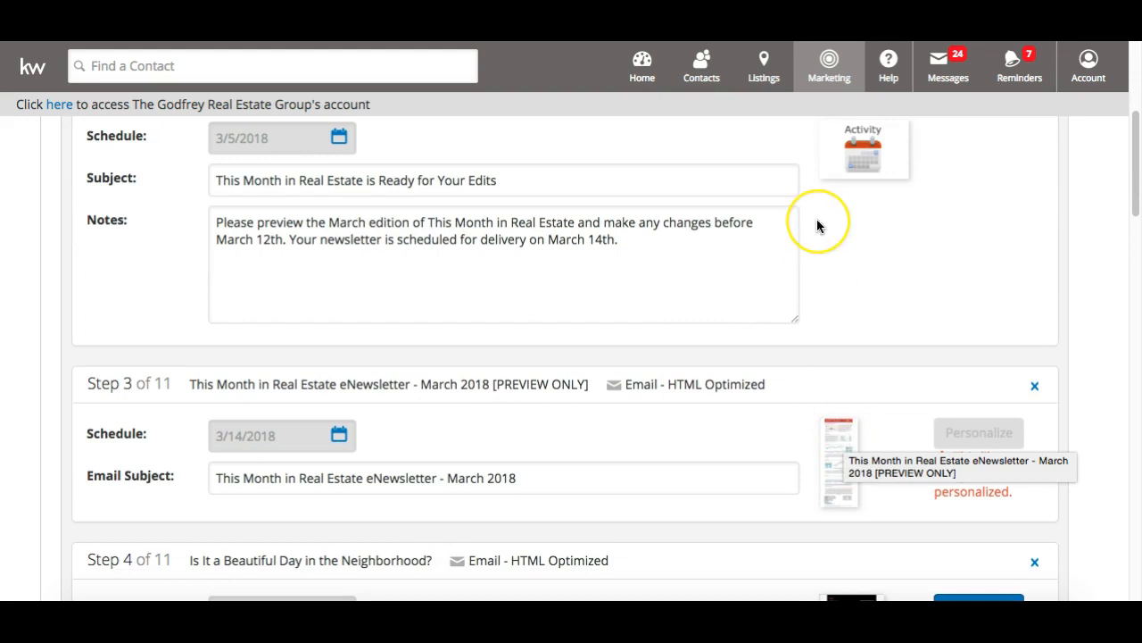
scroll(817, 224, down, 1)
click(809, 241)
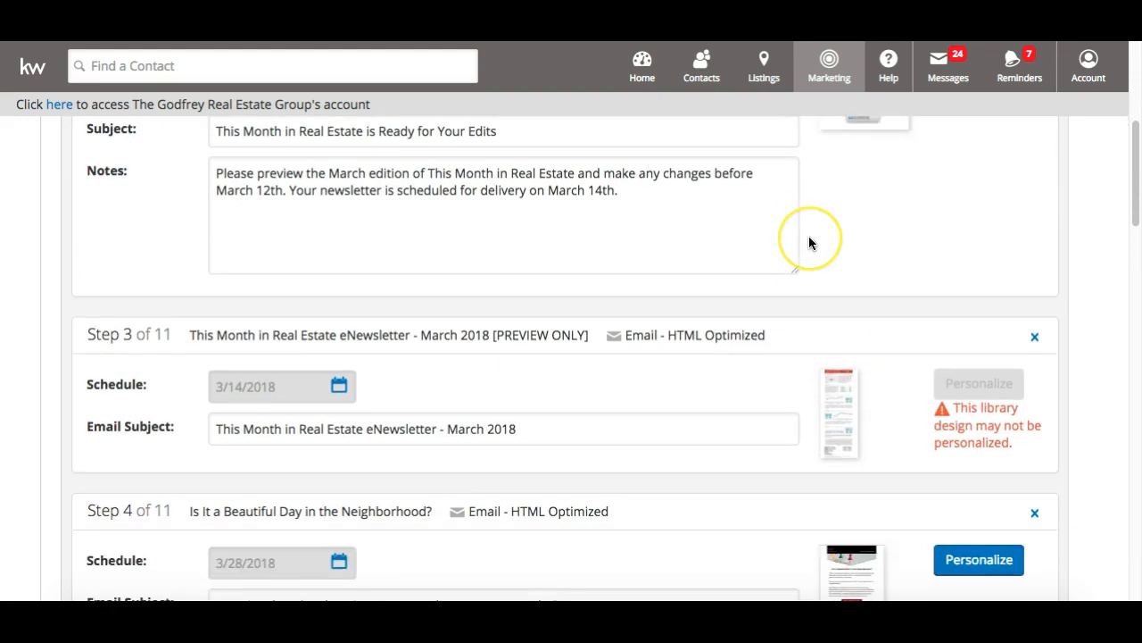
scroll(810, 241, up, 3)
scroll(803, 250, down, 3)
click(797, 264)
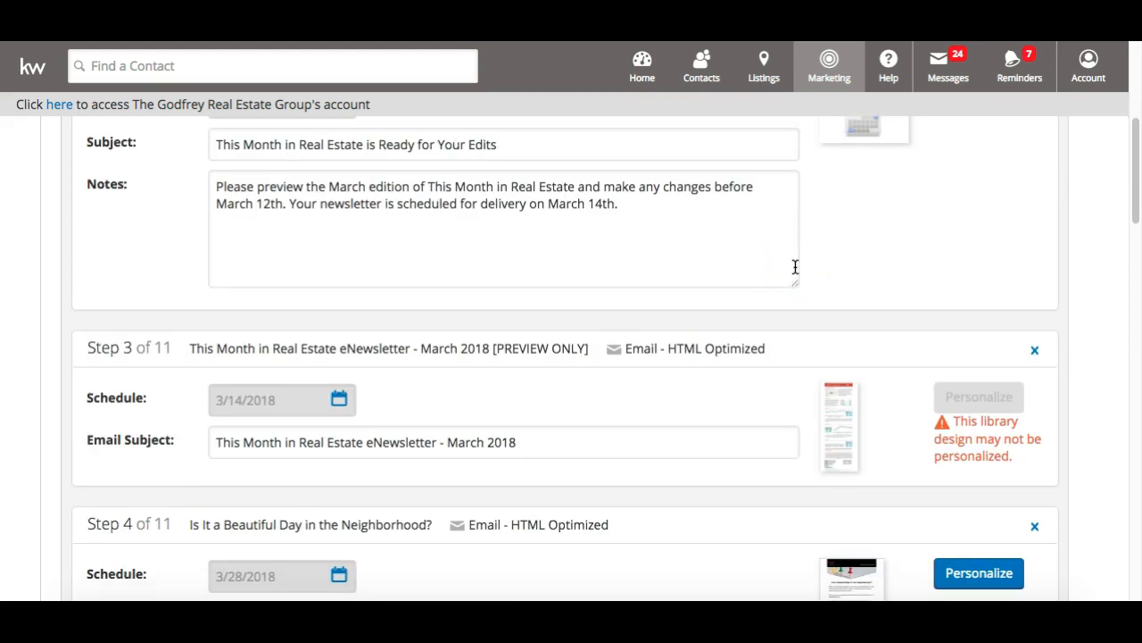
Review the remaining campaign steps and save the step configuration to continue
scroll(795, 267, up, 3)
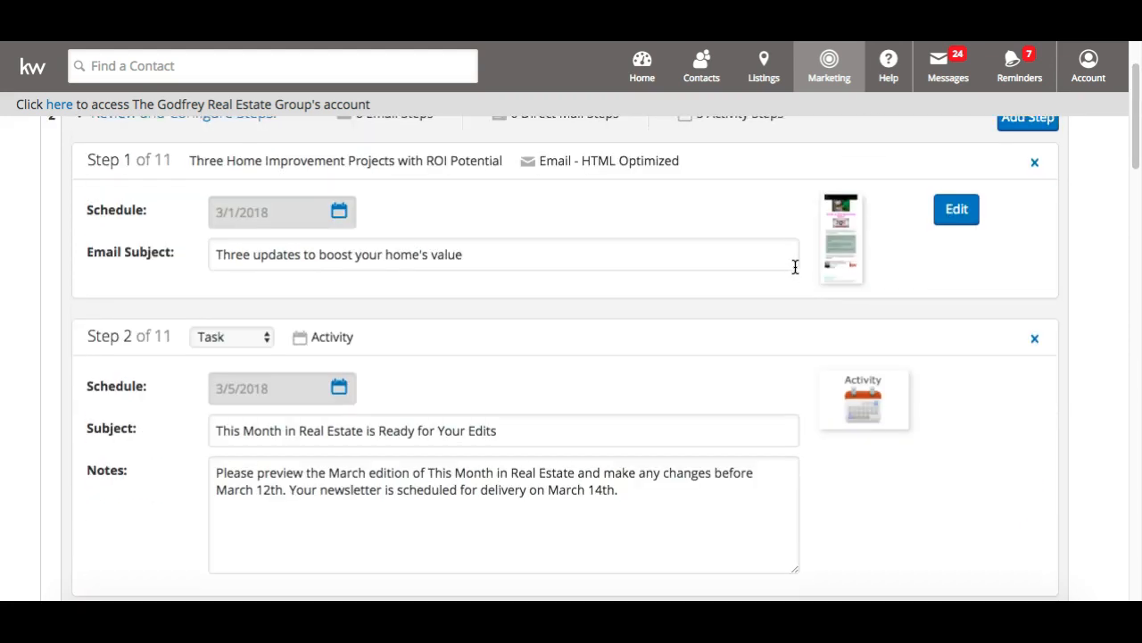
scroll(796, 267, down, 3)
click(787, 280)
scroll(787, 278, down, 5)
click(781, 290)
scroll(778, 297, down, 12)
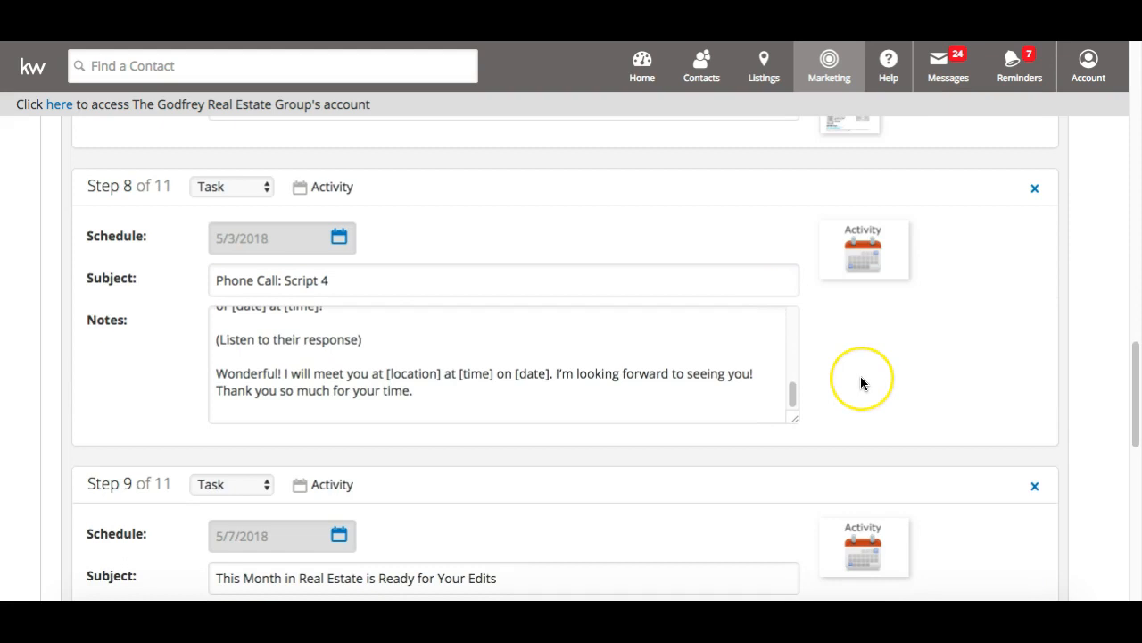
scroll(861, 376, down, 10)
click(133, 406)
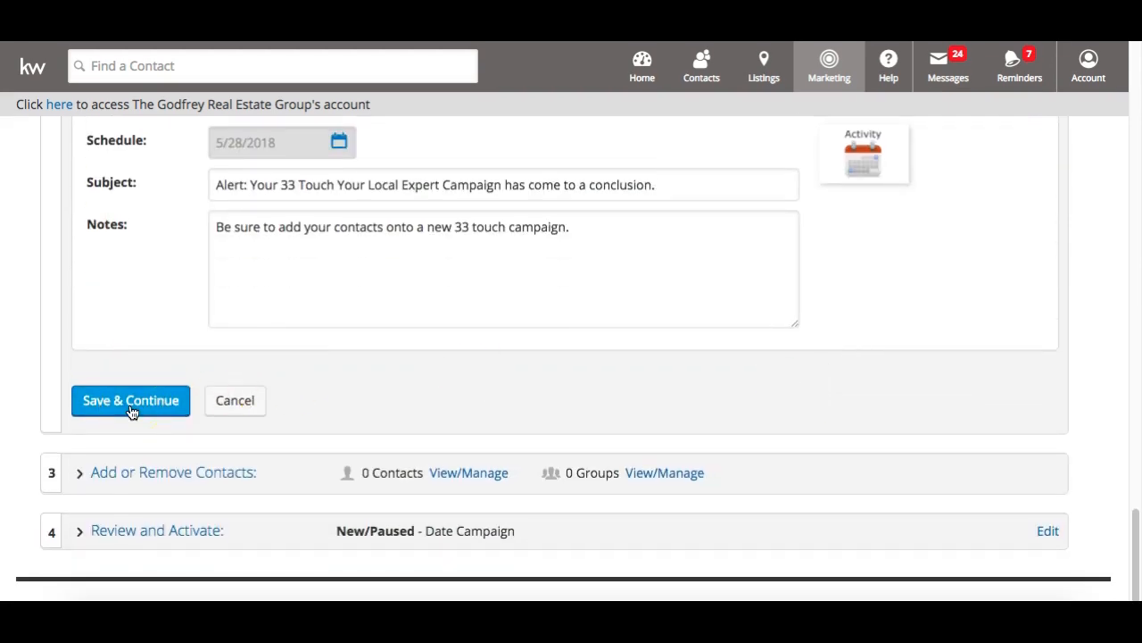
click(133, 409)
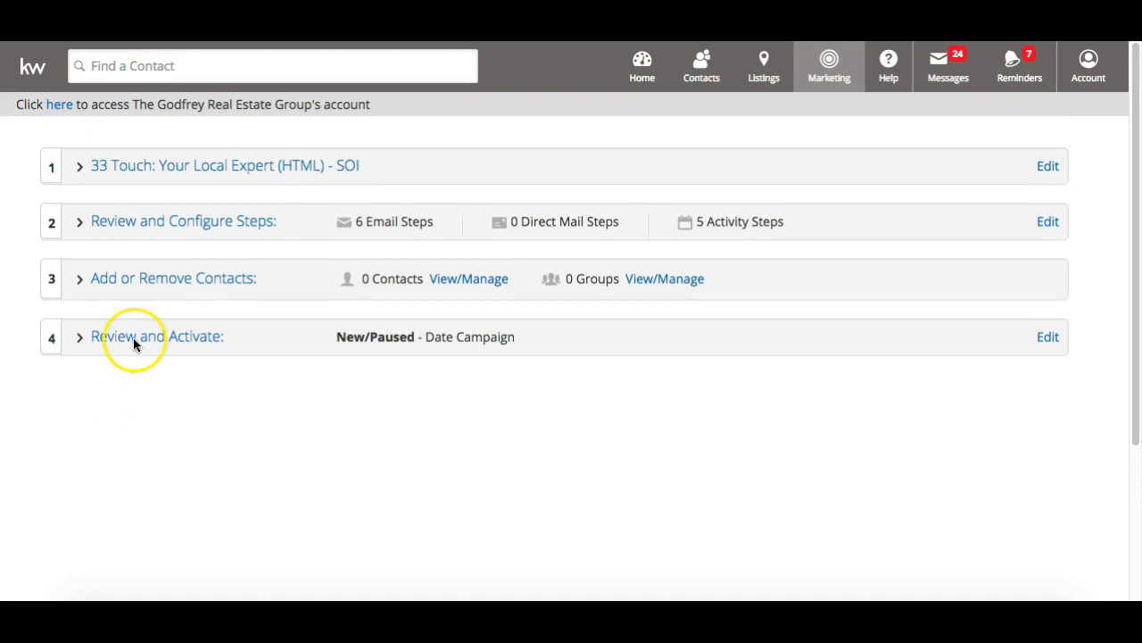
Add the 12 Direct group, with its 2 contacts, as a campaign recipient group
click(140, 284)
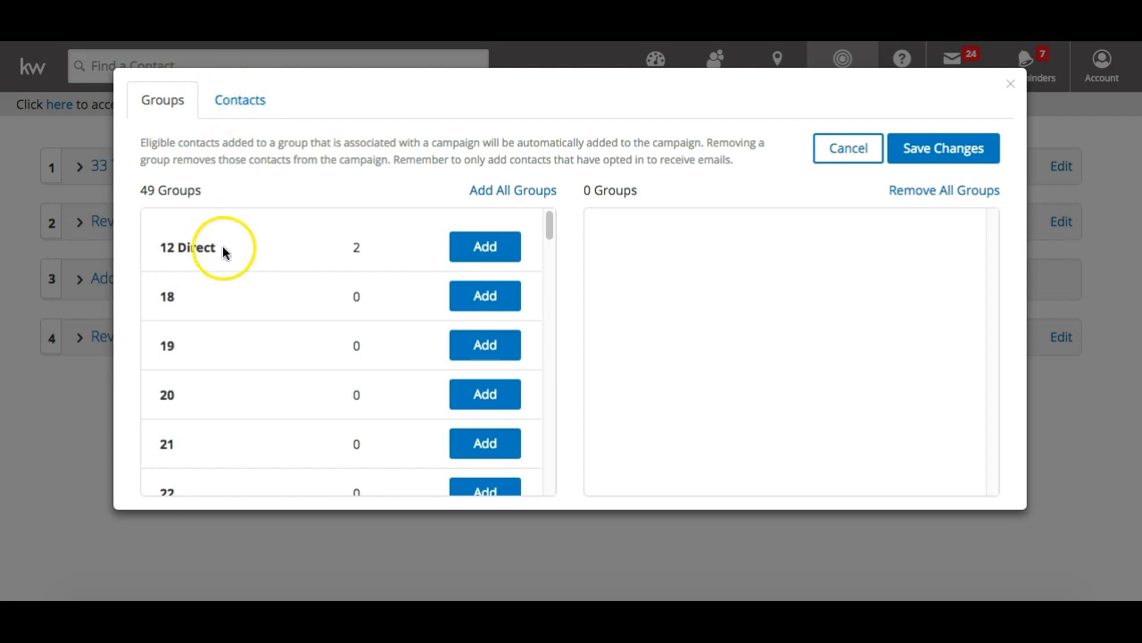
scroll(222, 250, down, 5)
scroll(221, 251, up, 5)
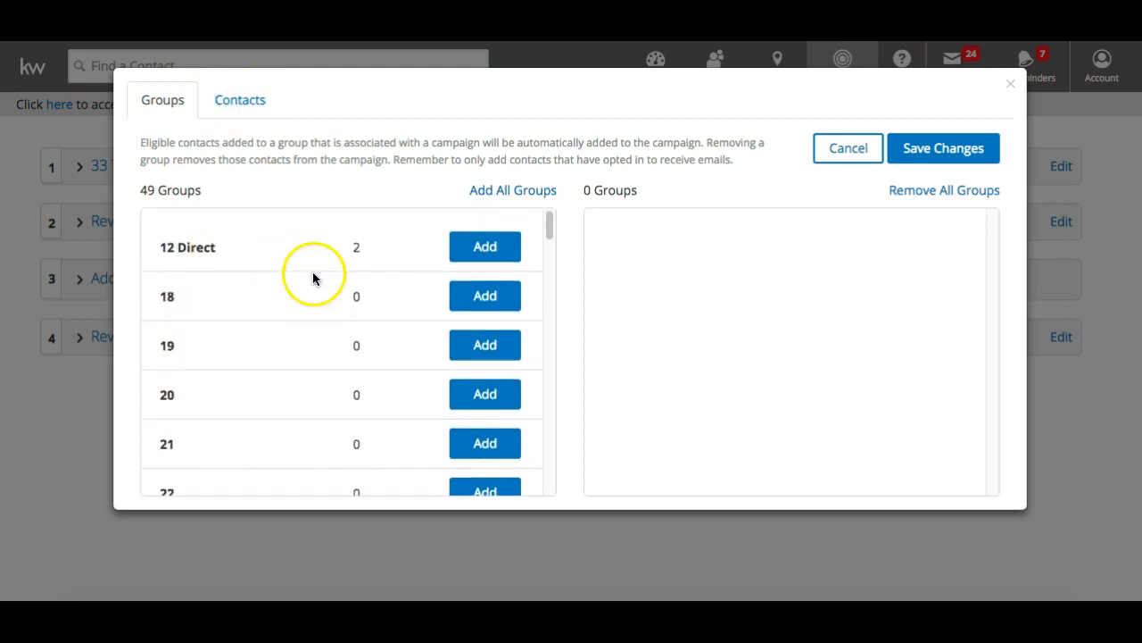
click(463, 254)
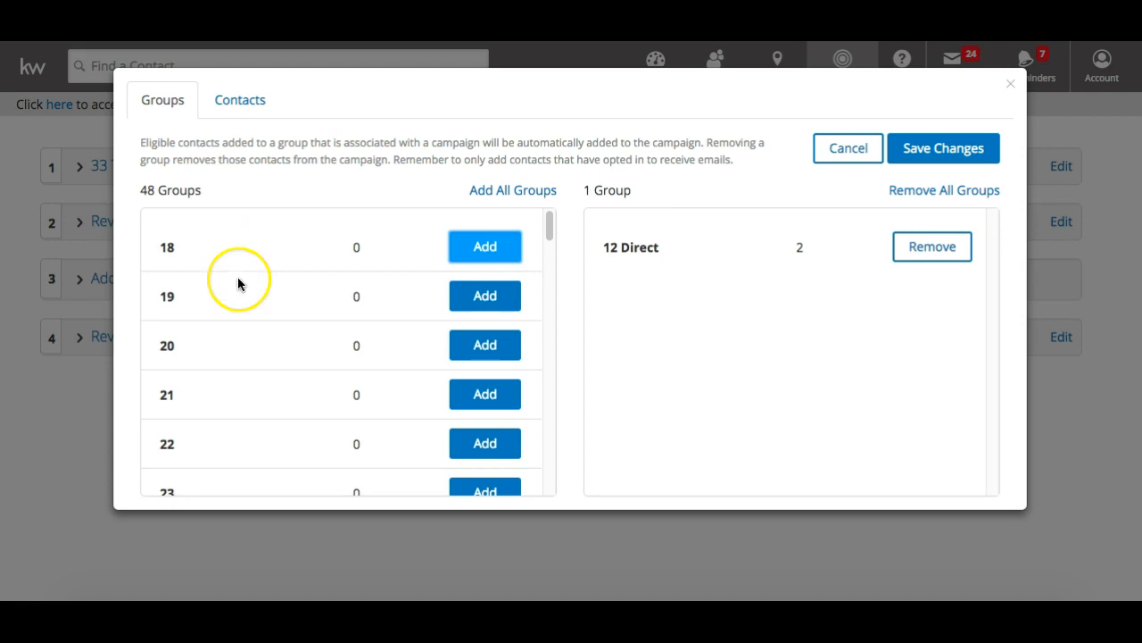
scroll(238, 278, down, 5)
scroll(237, 278, down, 12)
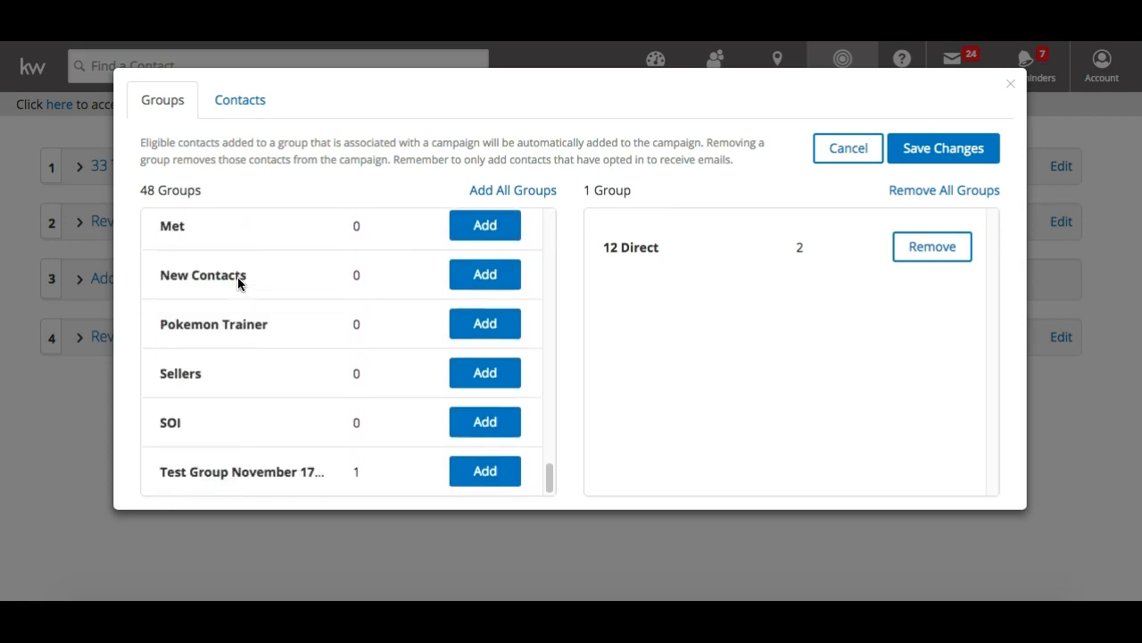
Browse the Contacts tab, briefly showing ineligible contacts before returning to eligible-only
click(233, 109)
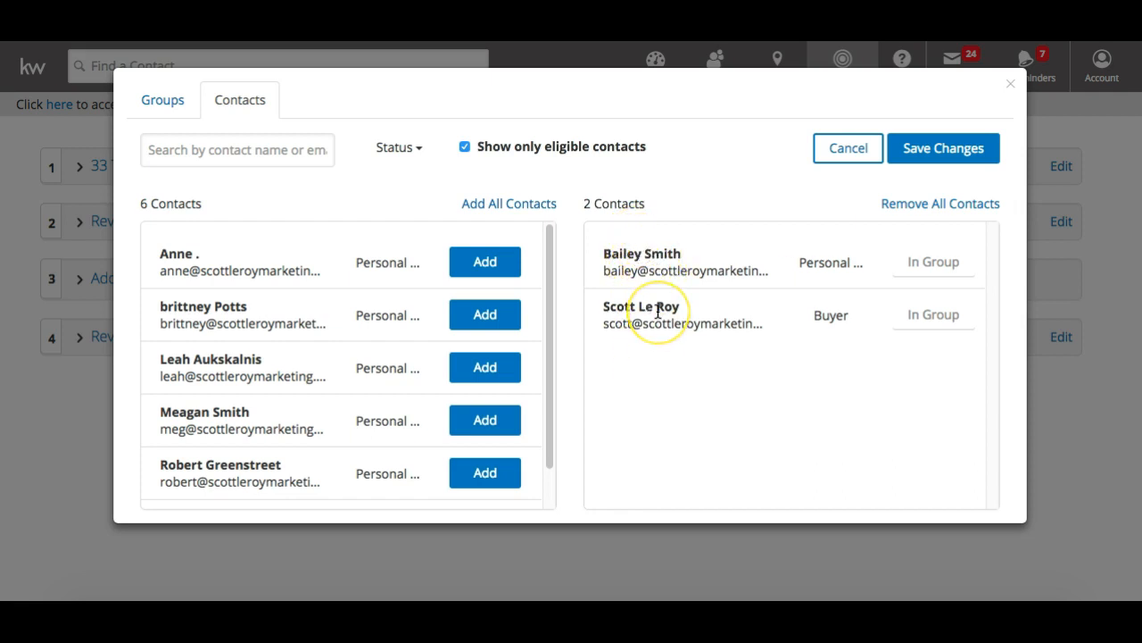
scroll(216, 409, down, 1)
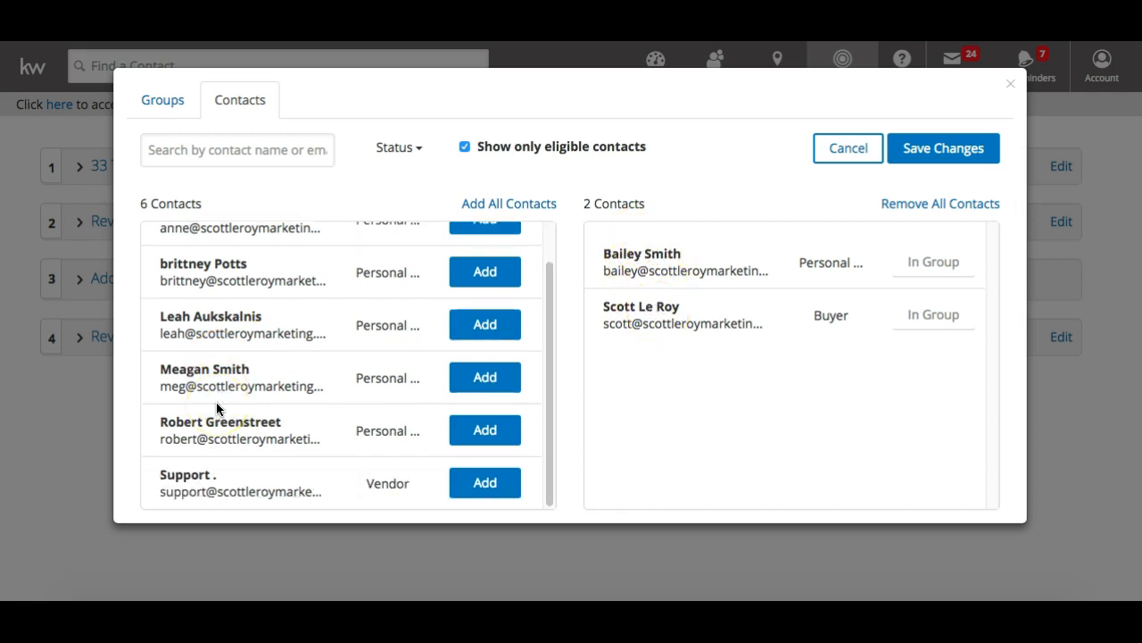
scroll(217, 408, up, 1)
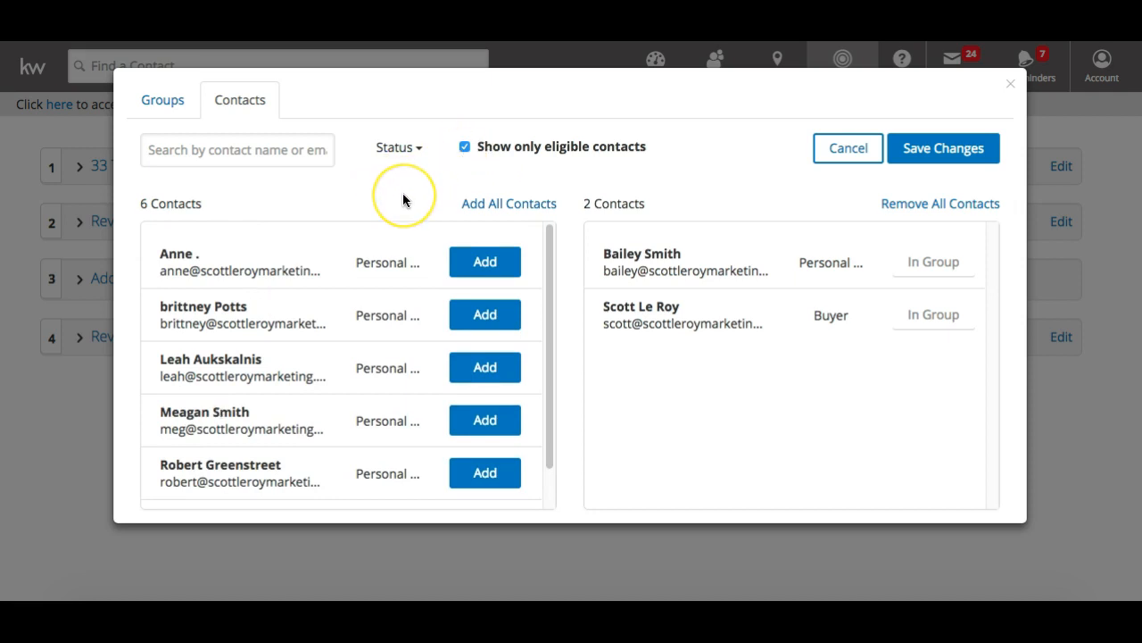
scroll(383, 228, down, 1)
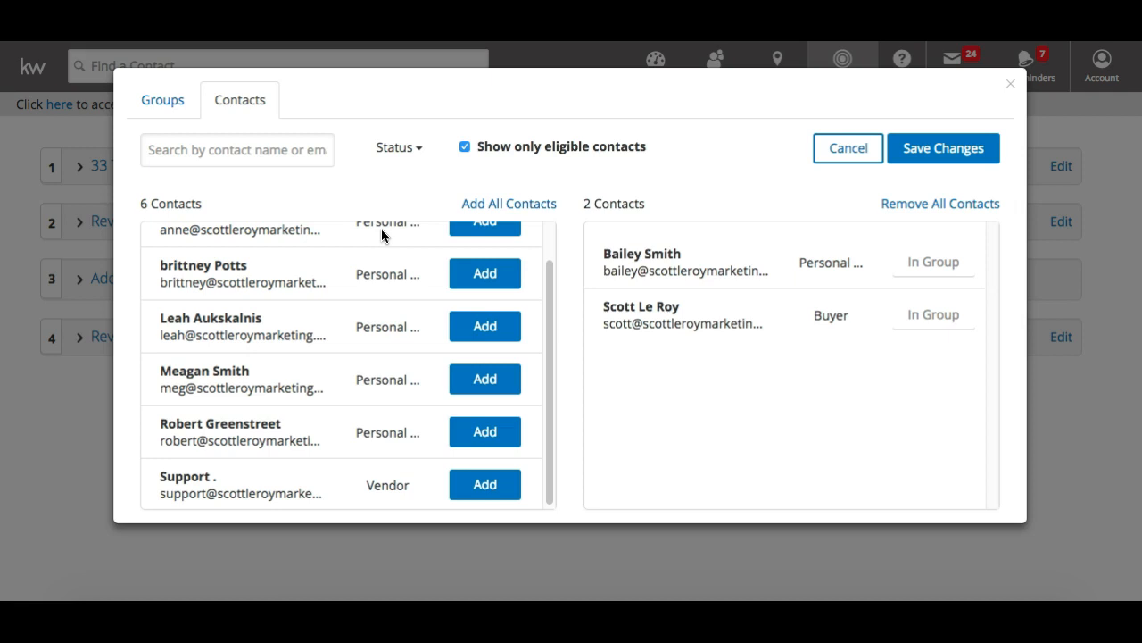
click(465, 148)
drag(139, 204, 192, 201)
click(222, 206)
click(464, 147)
scroll(262, 375, up, 2)
scroll(266, 371, down, 2)
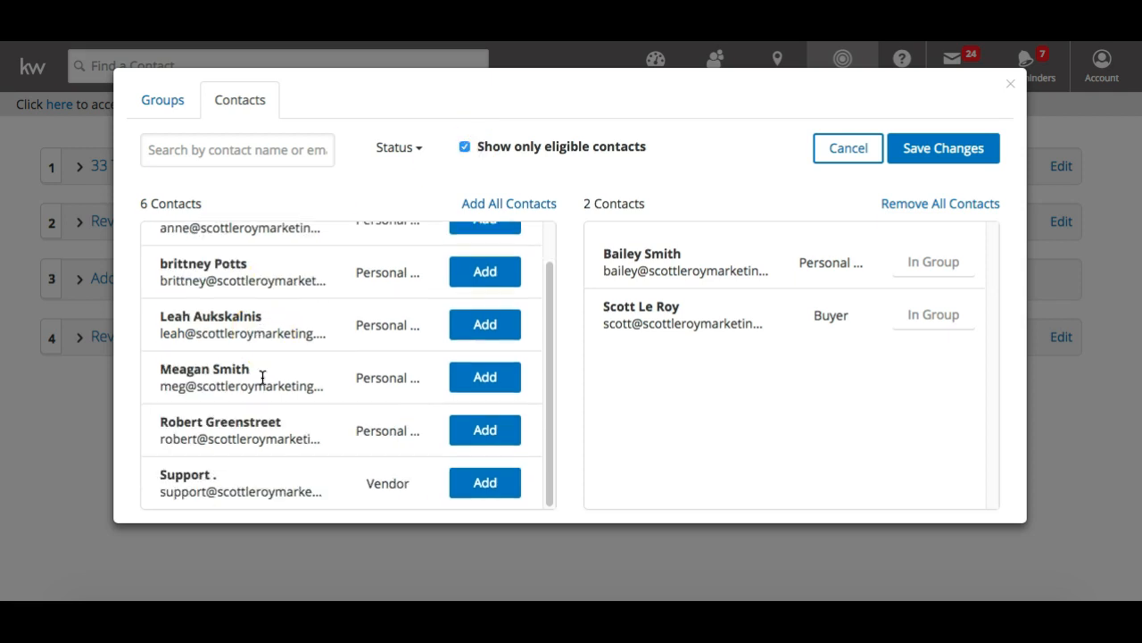
scroll(257, 373, up, 2)
scroll(382, 306, down, 2)
scroll(412, 364, up, 2)
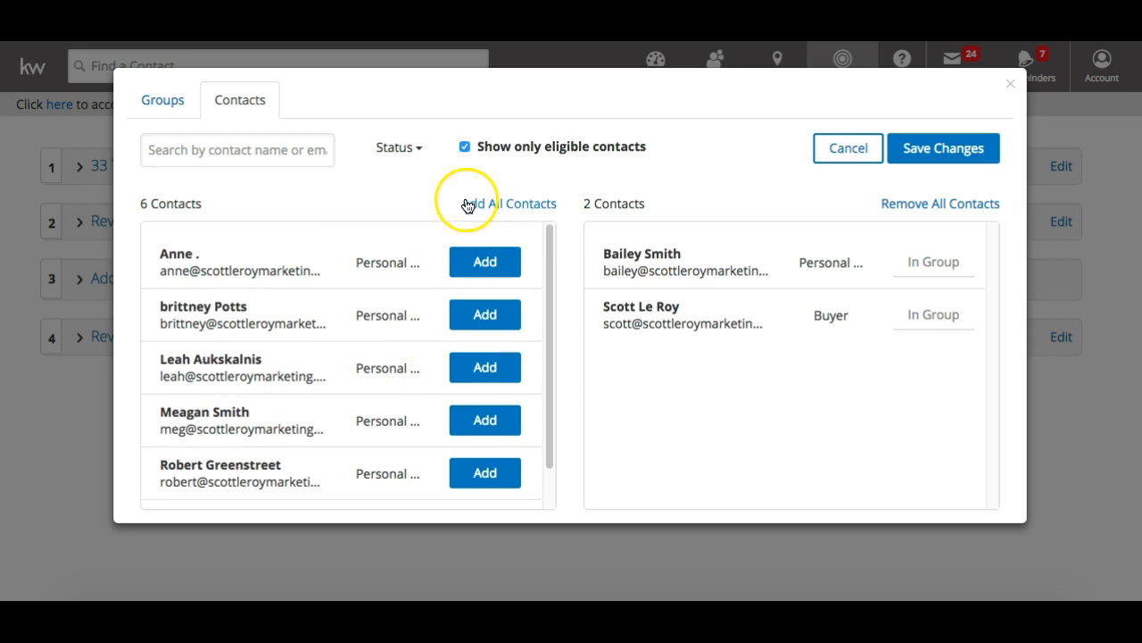
Add the first two contacts, then all remaining ones, and save for 8 contacts
click(477, 260)
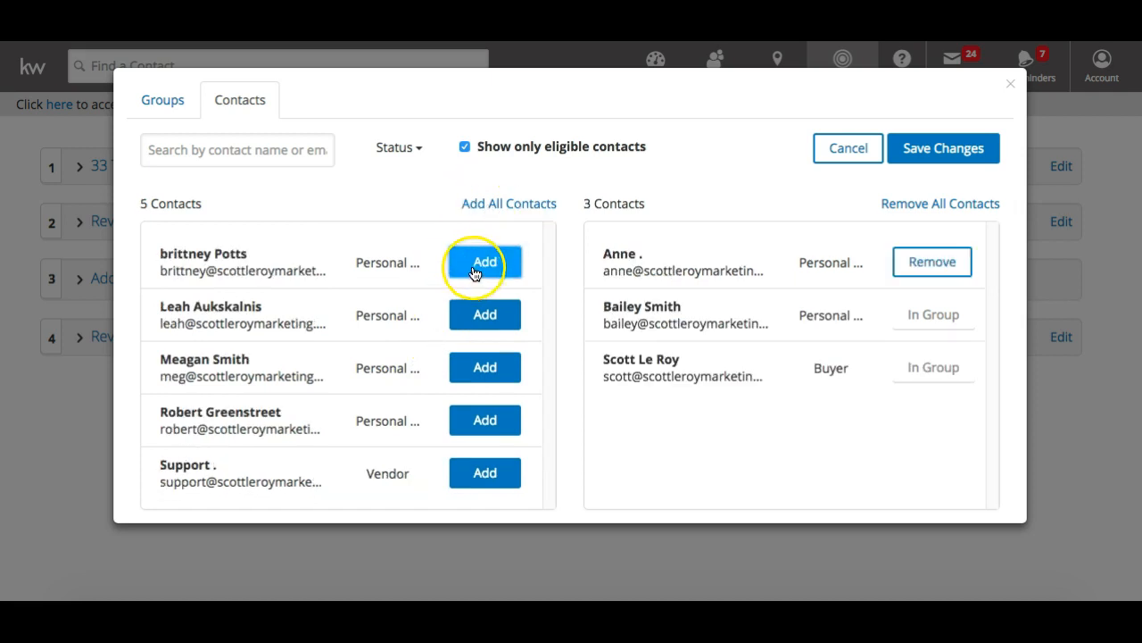
click(476, 267)
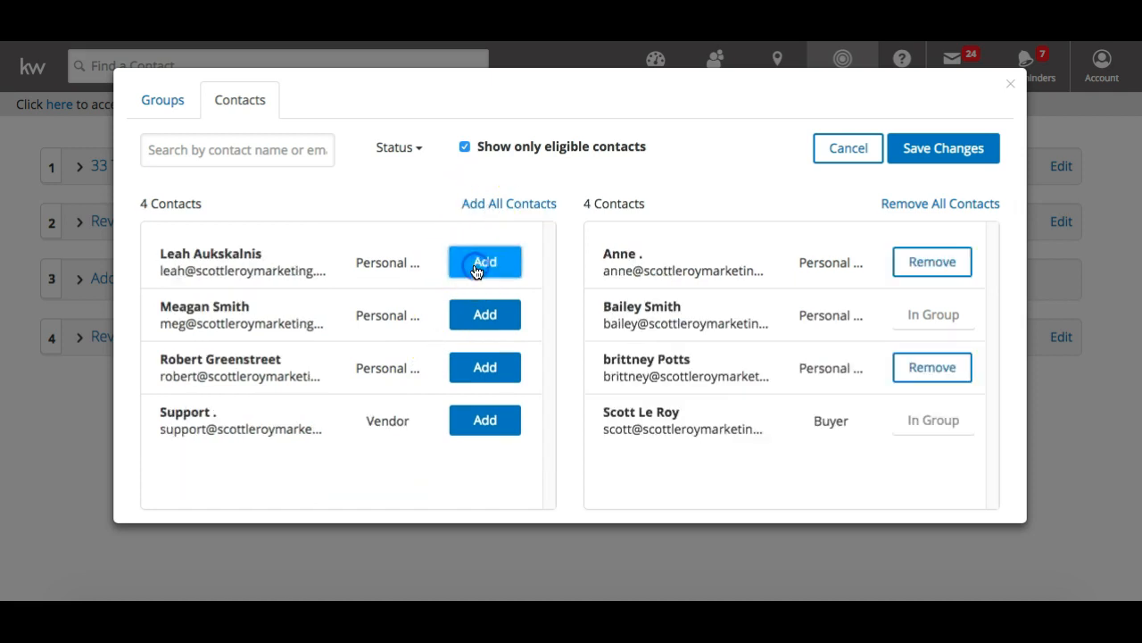
click(479, 205)
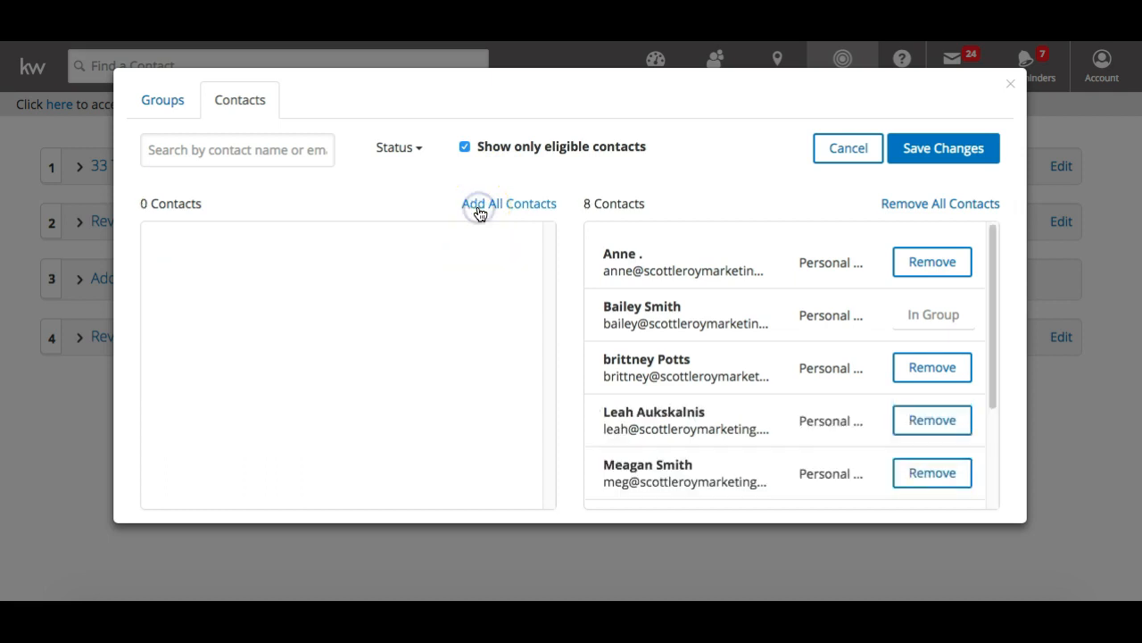
scroll(690, 379, down, 3)
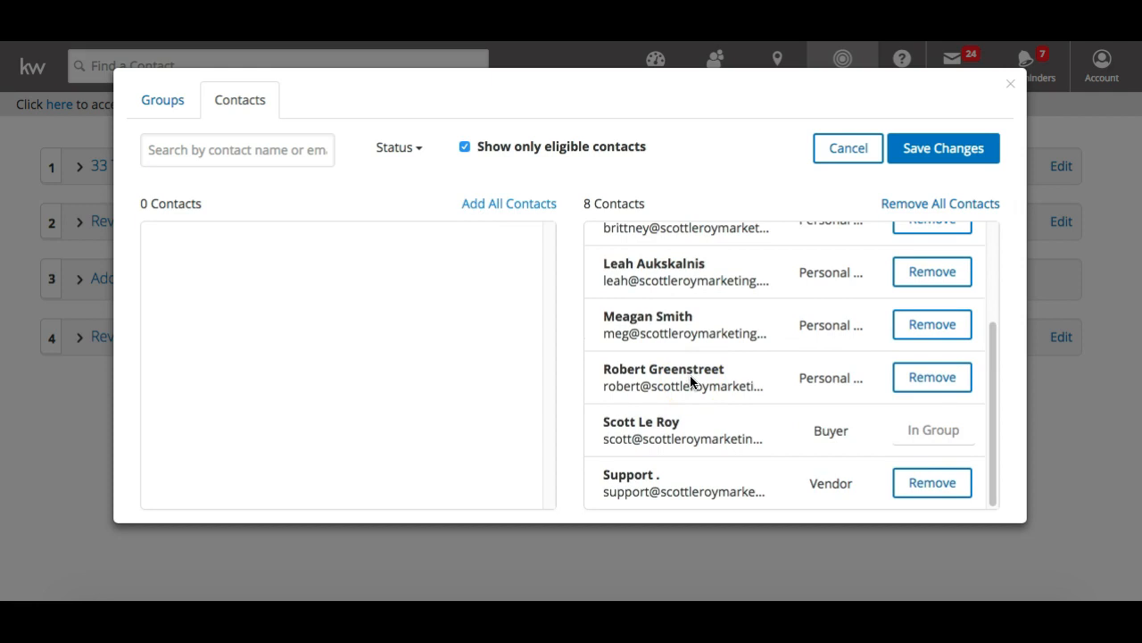
scroll(691, 381, up, 3)
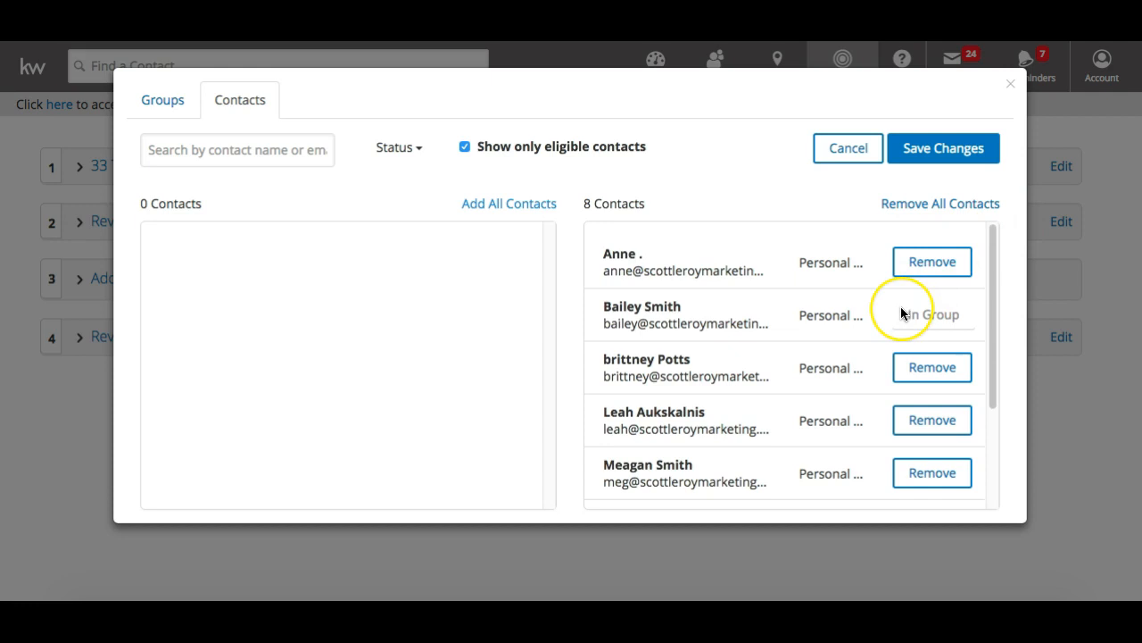
scroll(900, 308, down, 3)
scroll(876, 426, up, 3)
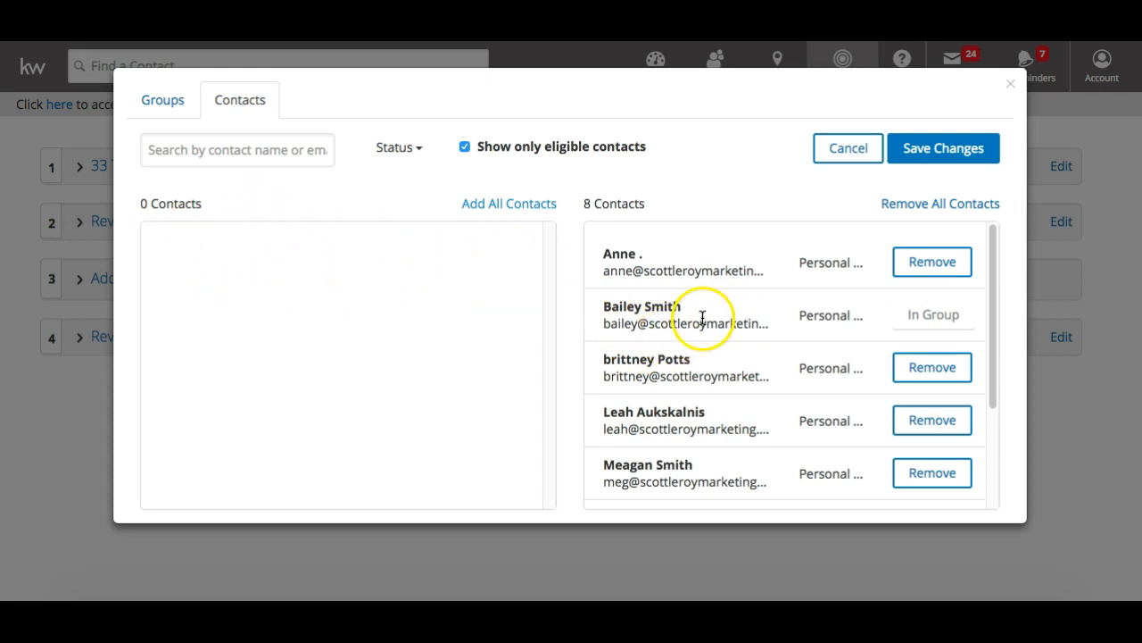
scroll(698, 385, down, 3)
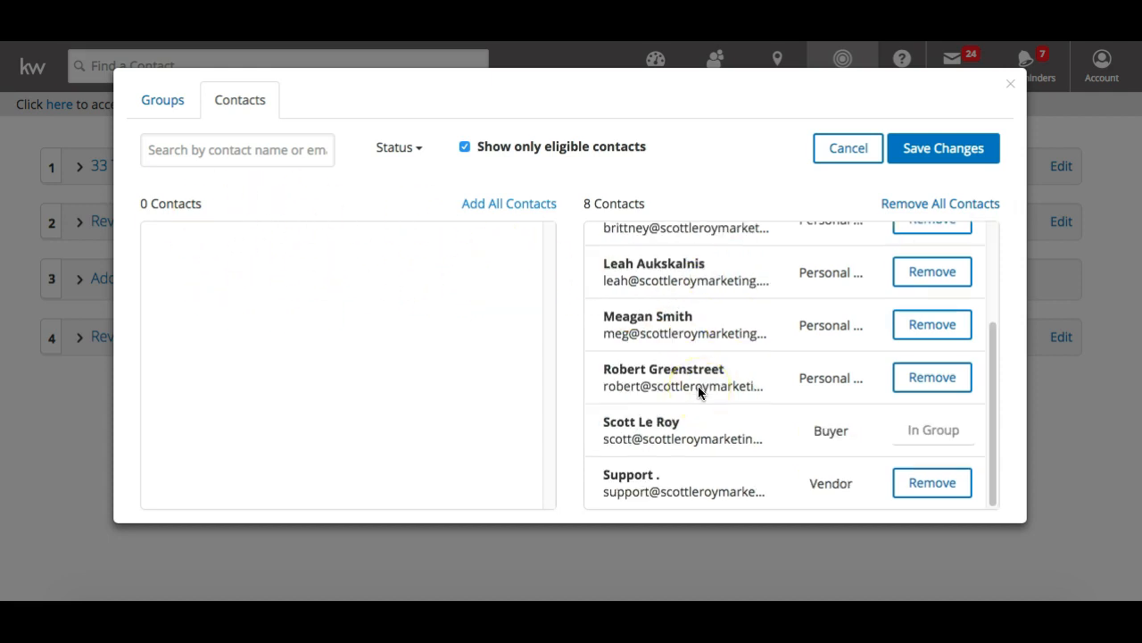
scroll(698, 385, up, 3)
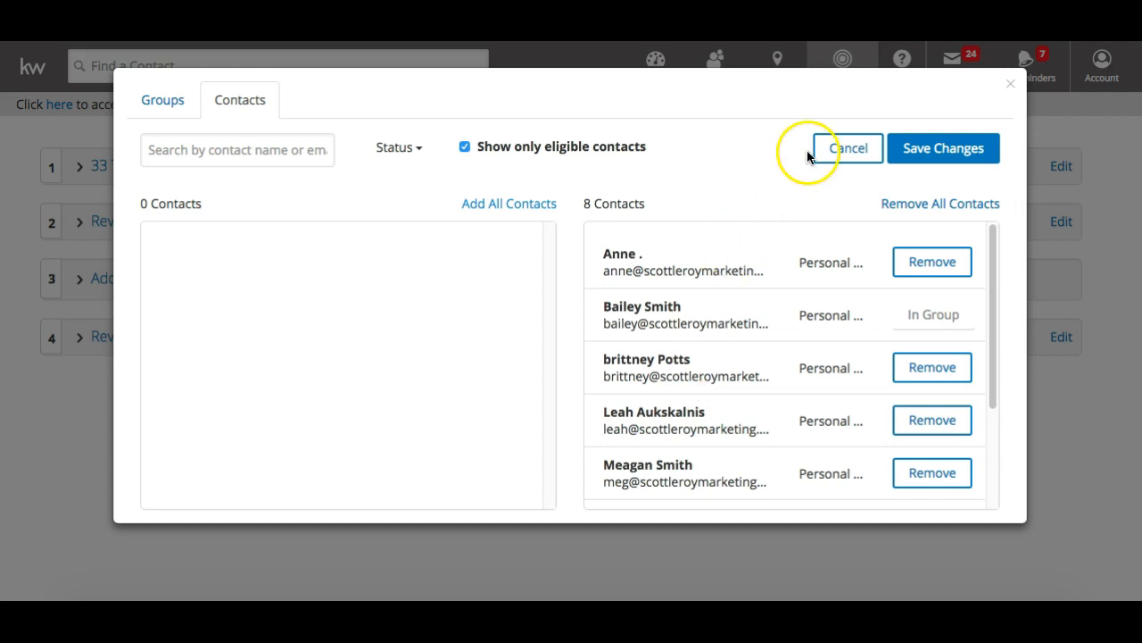
click(917, 154)
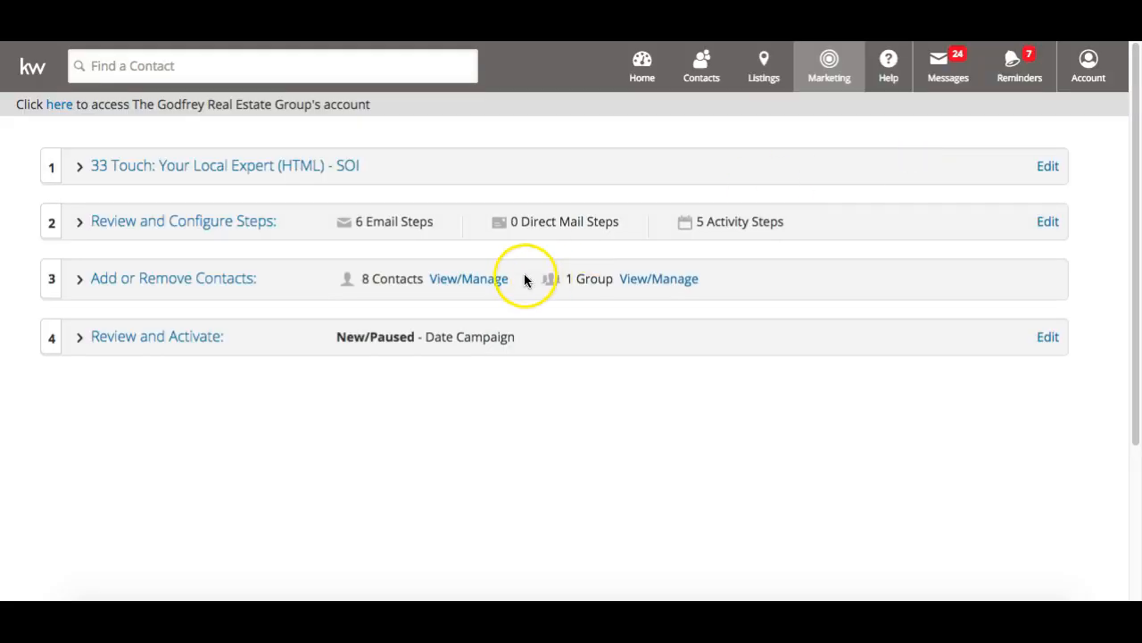
Open the Review and Activate section, discarding the unsaved edits
click(166, 339)
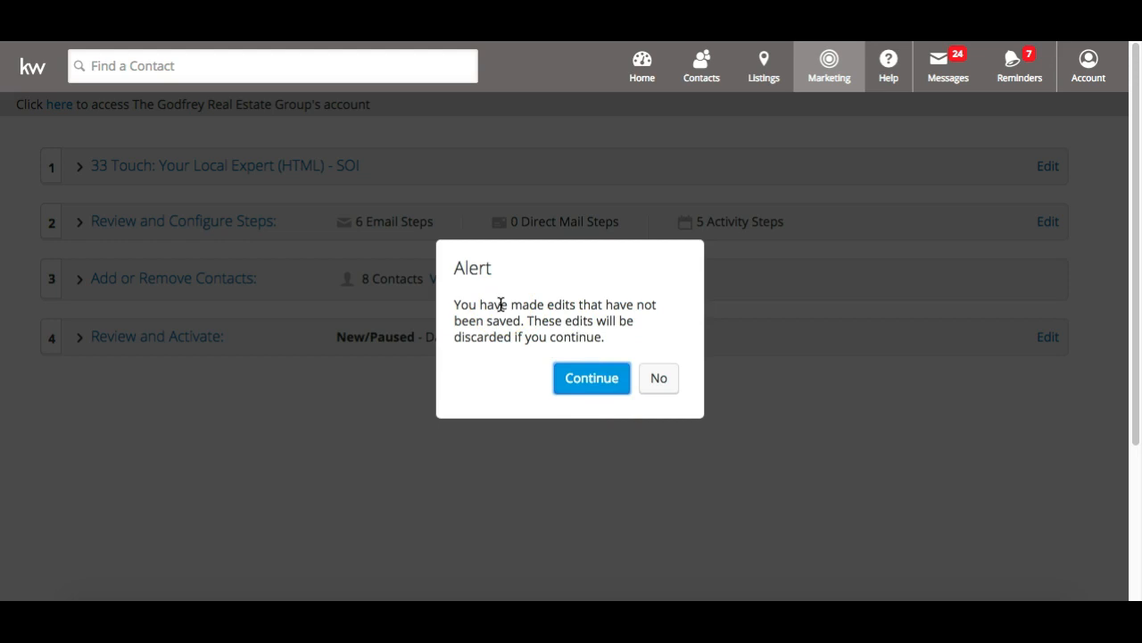
click(585, 379)
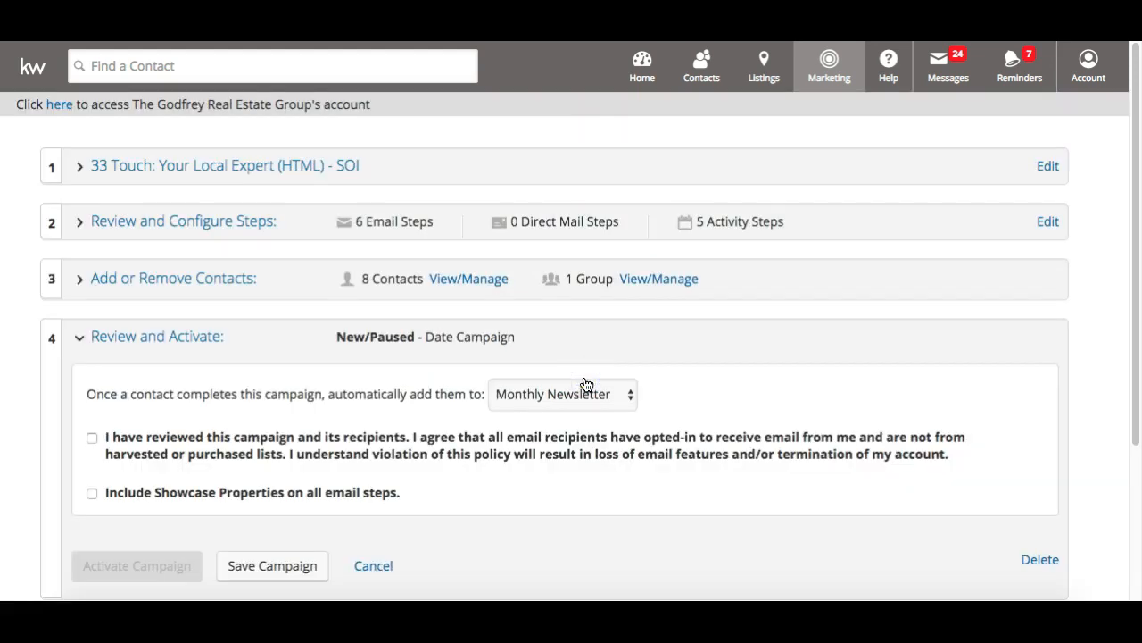
scroll(586, 385, down, 2)
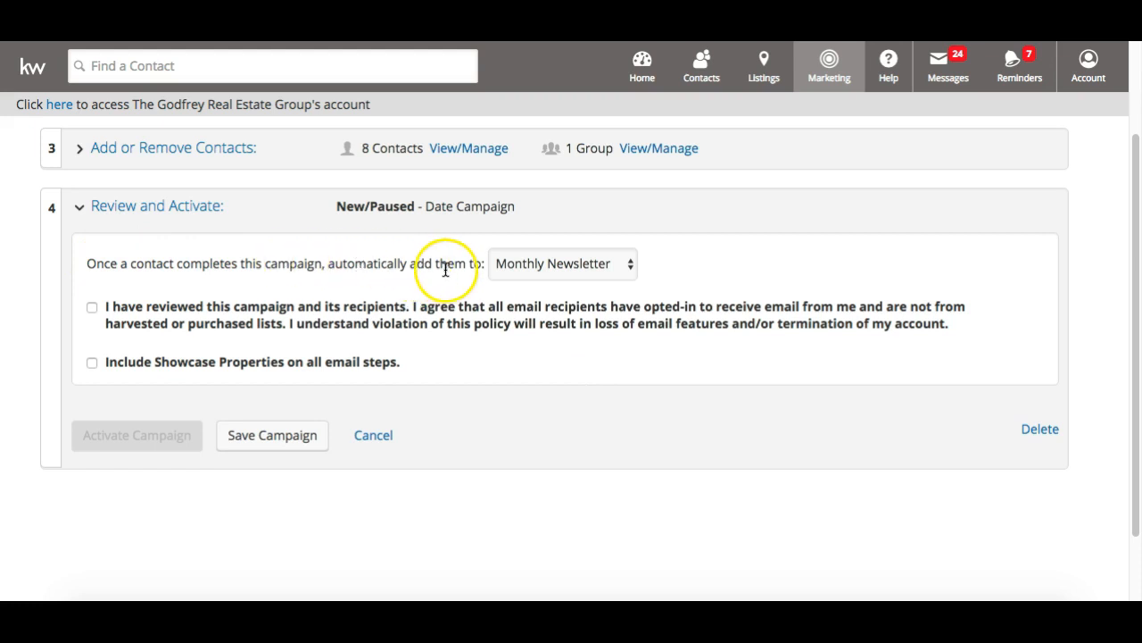
Change the completion follow-up from Monthly Newsletter to '--- none selected ---'
click(564, 264)
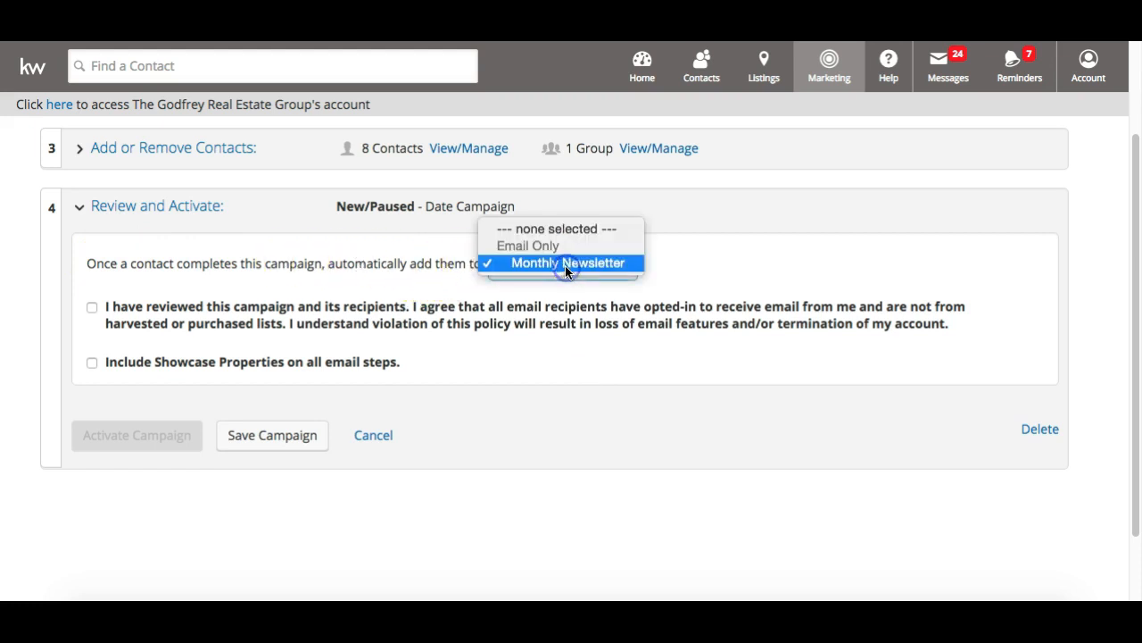
click(673, 262)
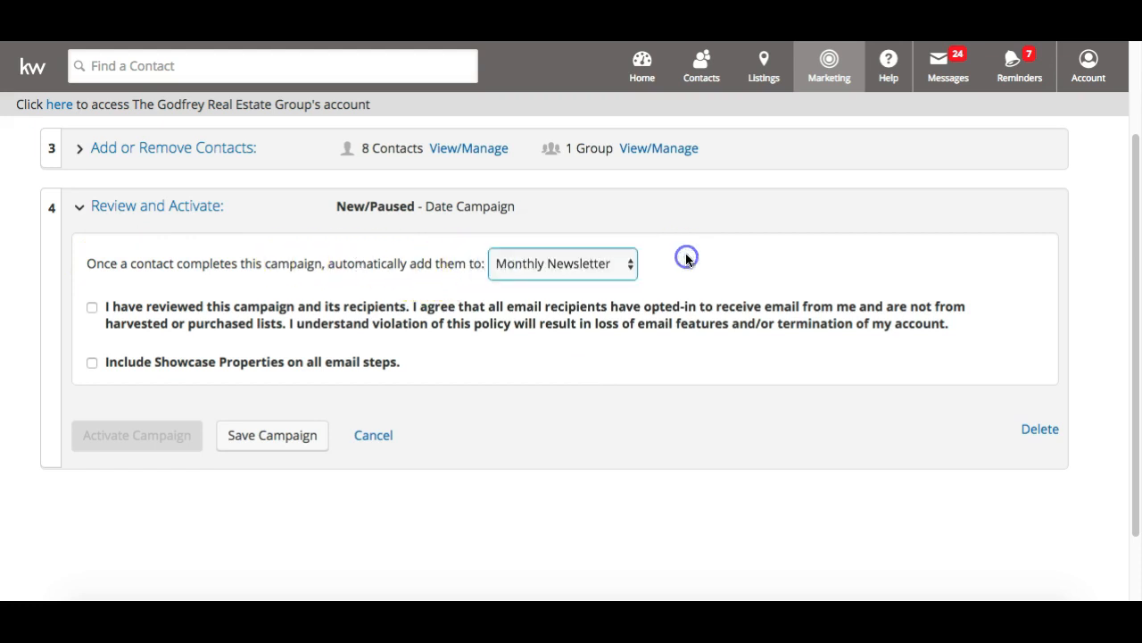
click(614, 264)
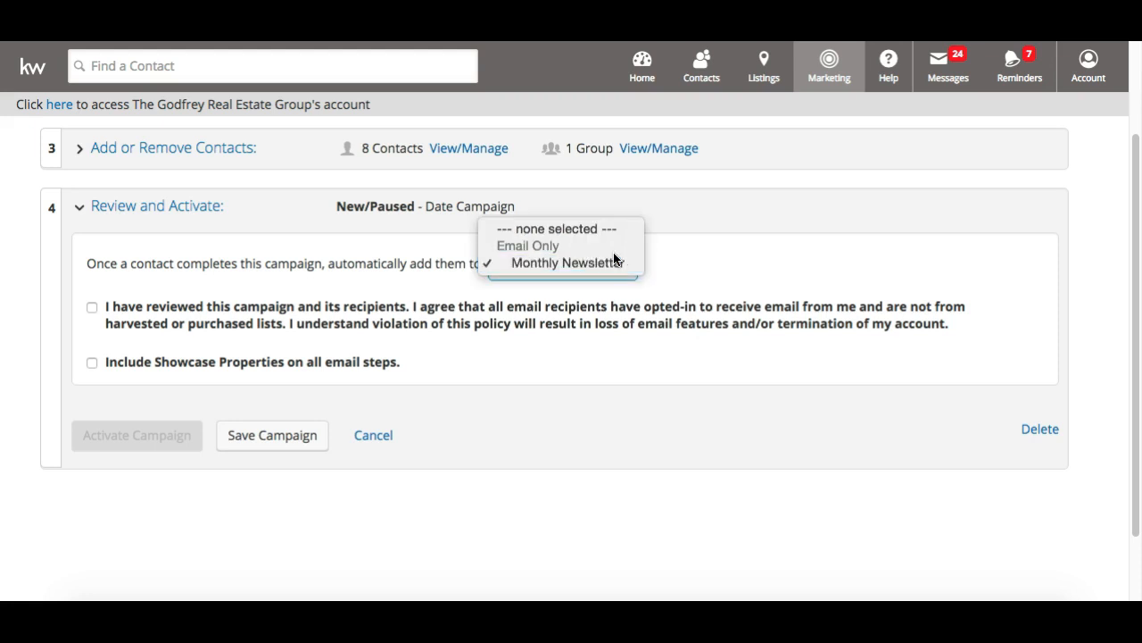
click(751, 238)
click(594, 268)
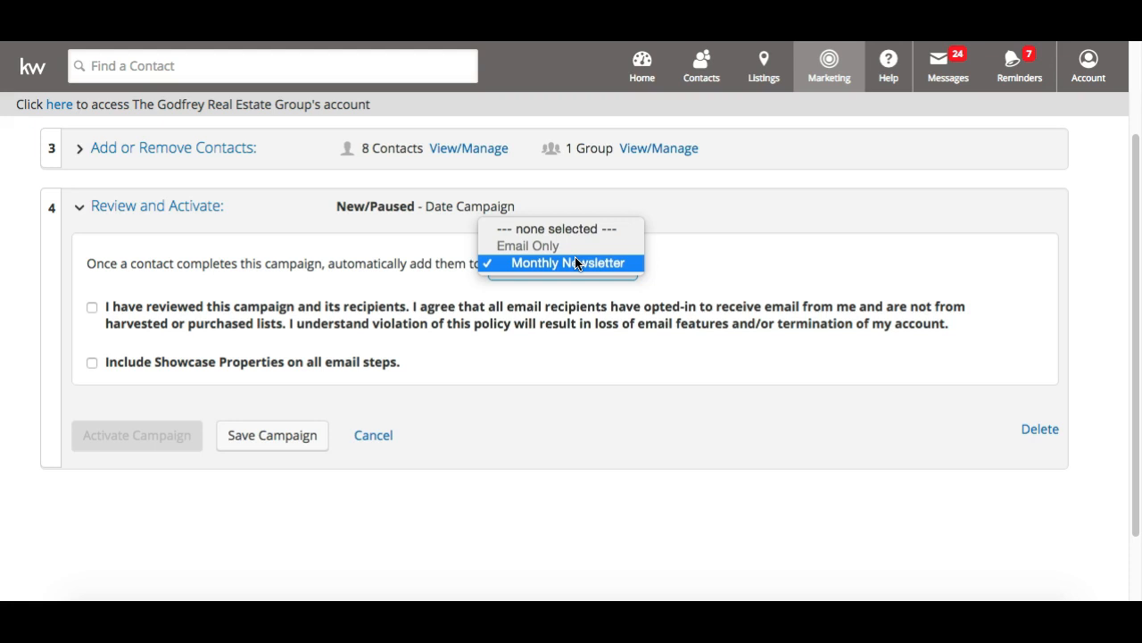
click(731, 247)
click(556, 274)
click(670, 235)
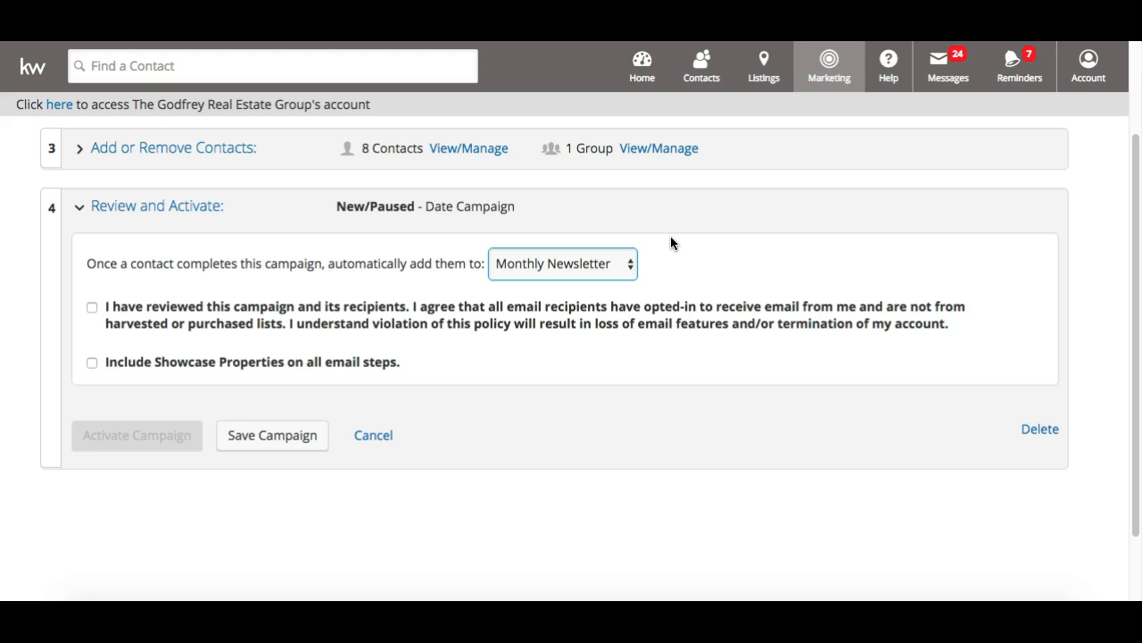
click(525, 268)
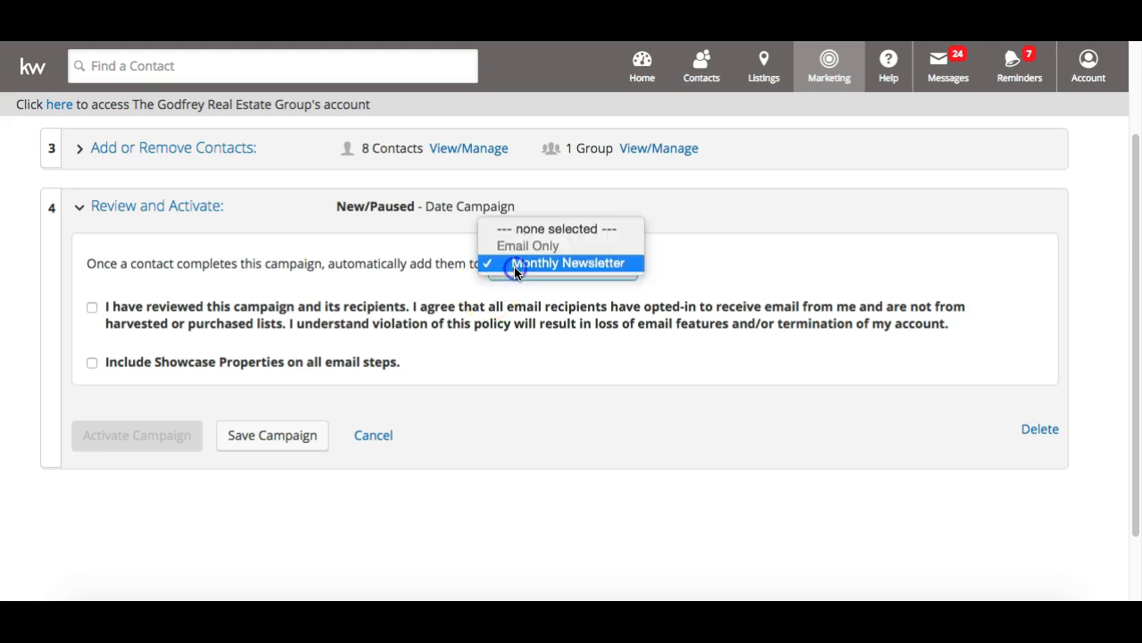
click(678, 247)
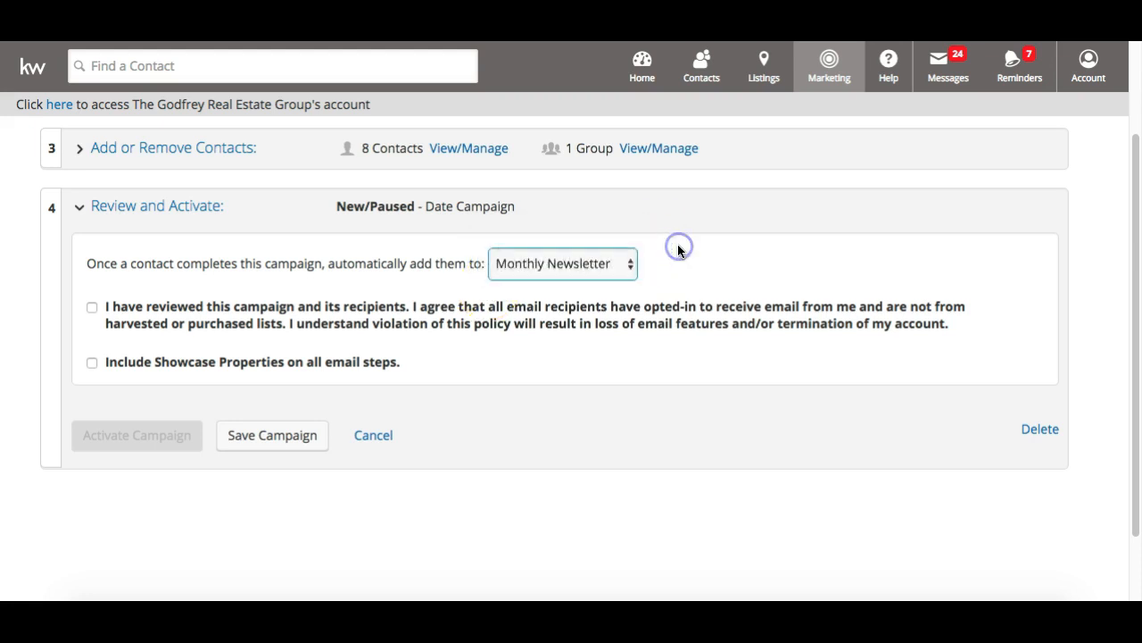
click(558, 274)
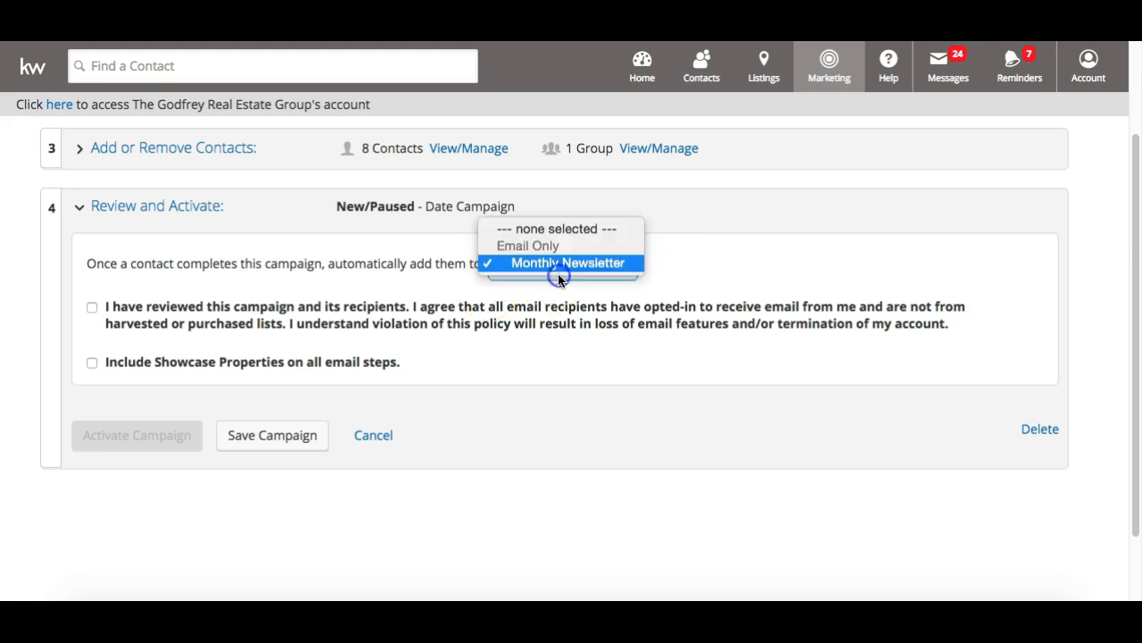
click(546, 228)
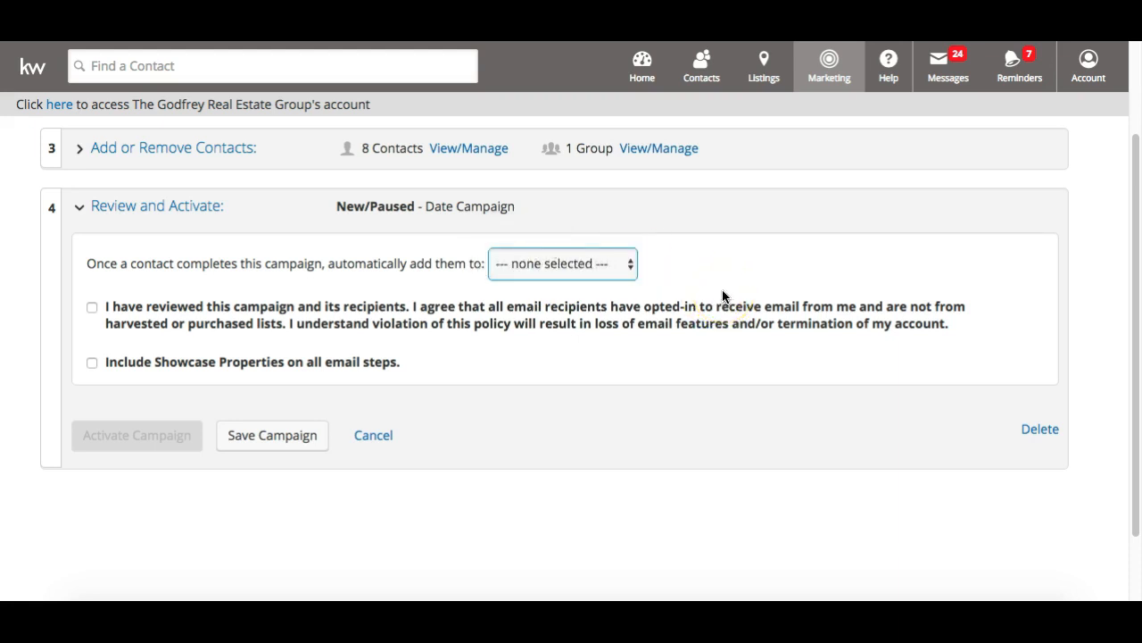
Confirm recipients opted in, enable Showcase Properties on every email step, and activate 33 Touch
click(92, 309)
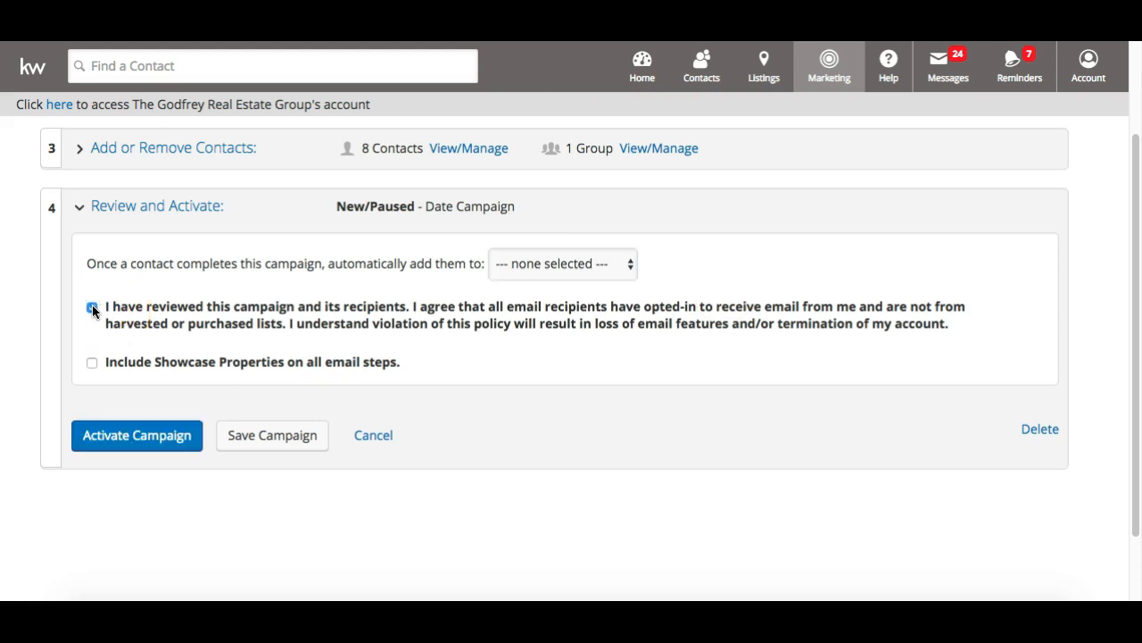
click(92, 364)
click(154, 347)
click(144, 357)
click(139, 435)
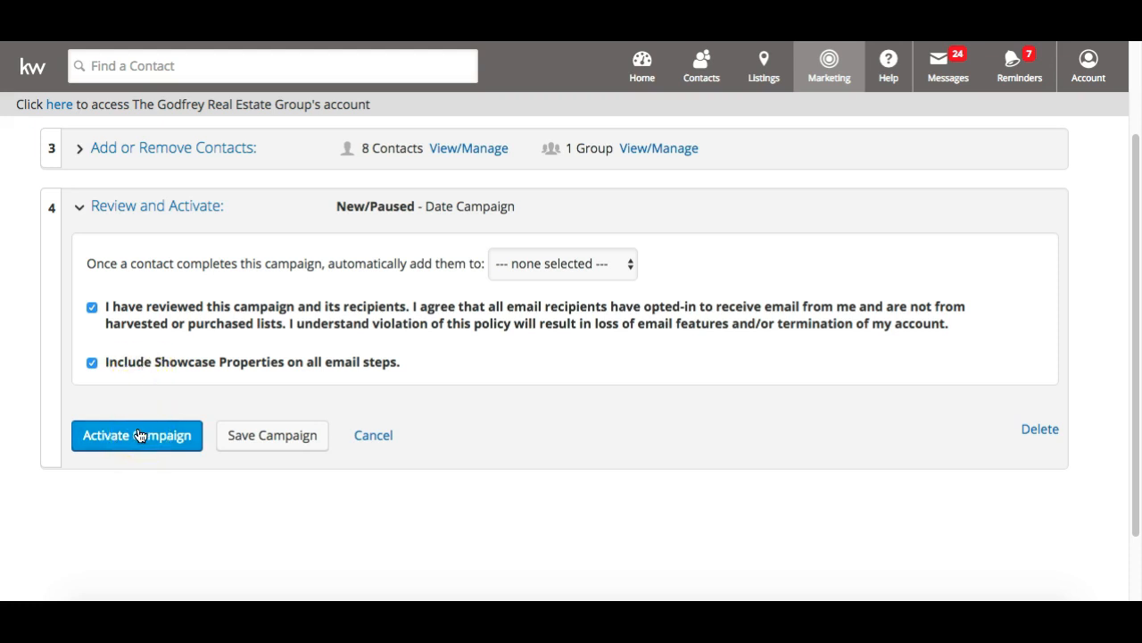
click(140, 434)
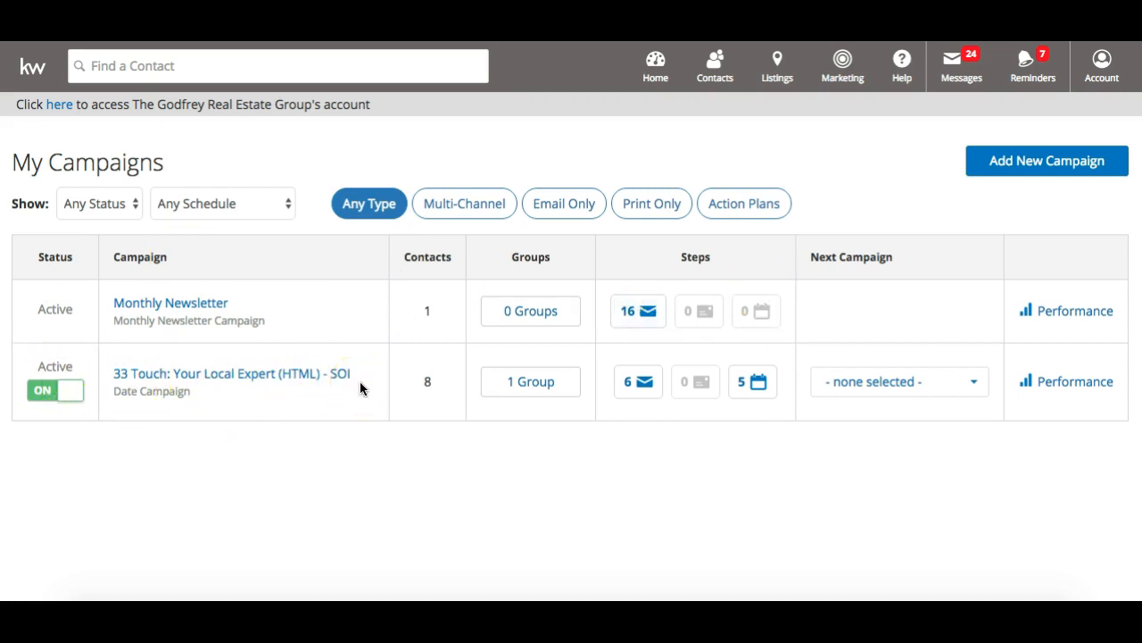
Switch the 33 Touch SOI campaign to OFF, leaving Next Campaign unselected, and open its performance page
click(76, 399)
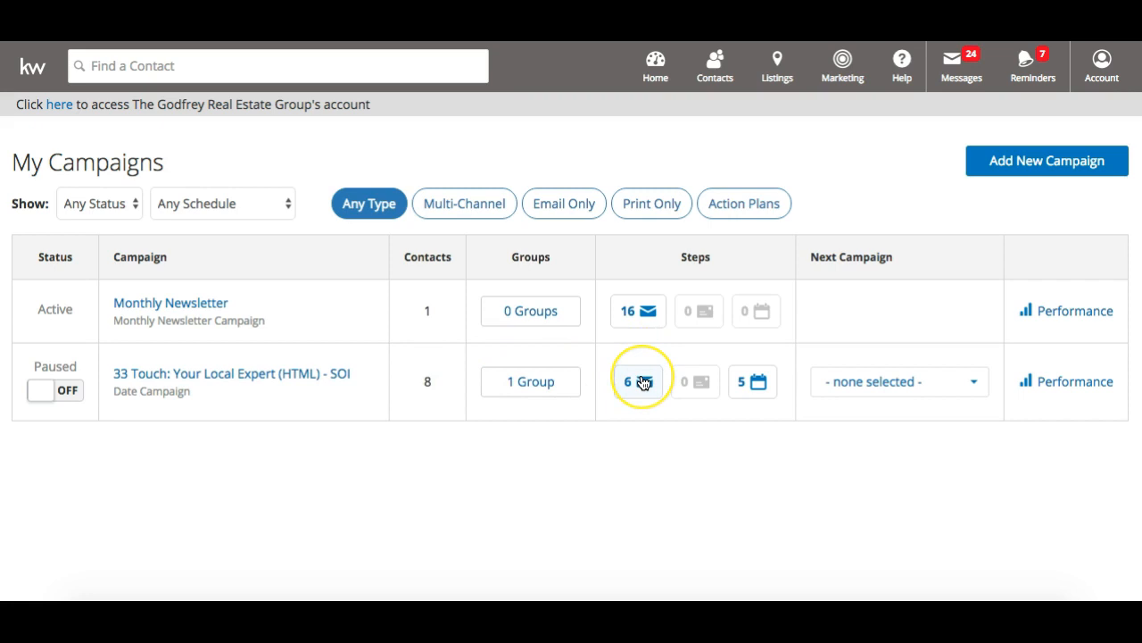
click(912, 388)
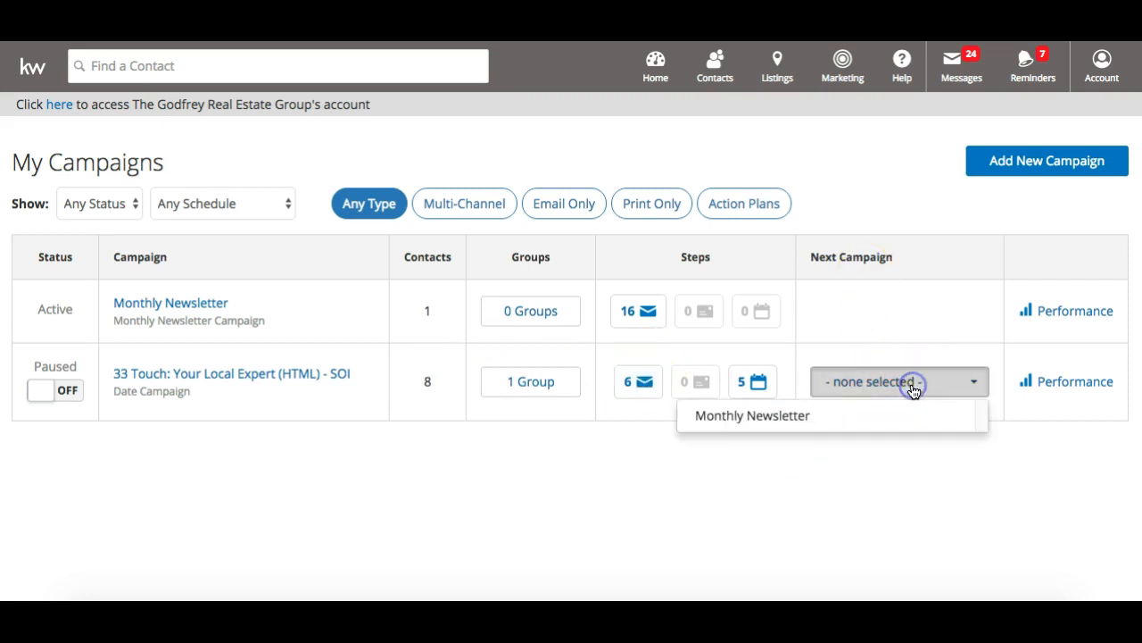
click(911, 388)
click(911, 387)
click(912, 388)
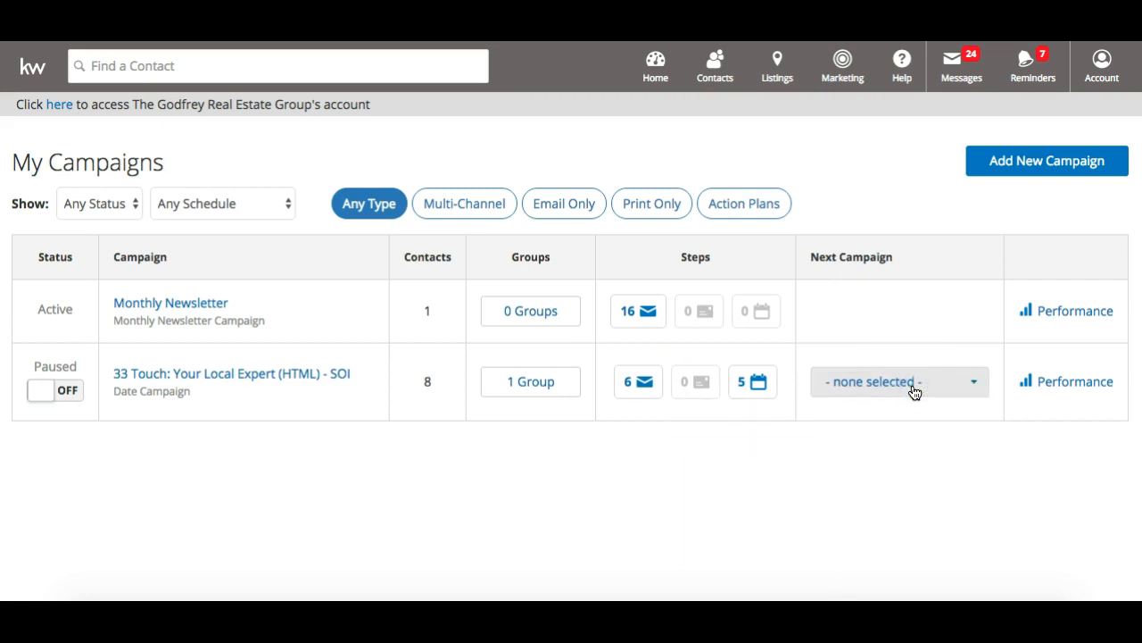
click(1053, 382)
click(1054, 381)
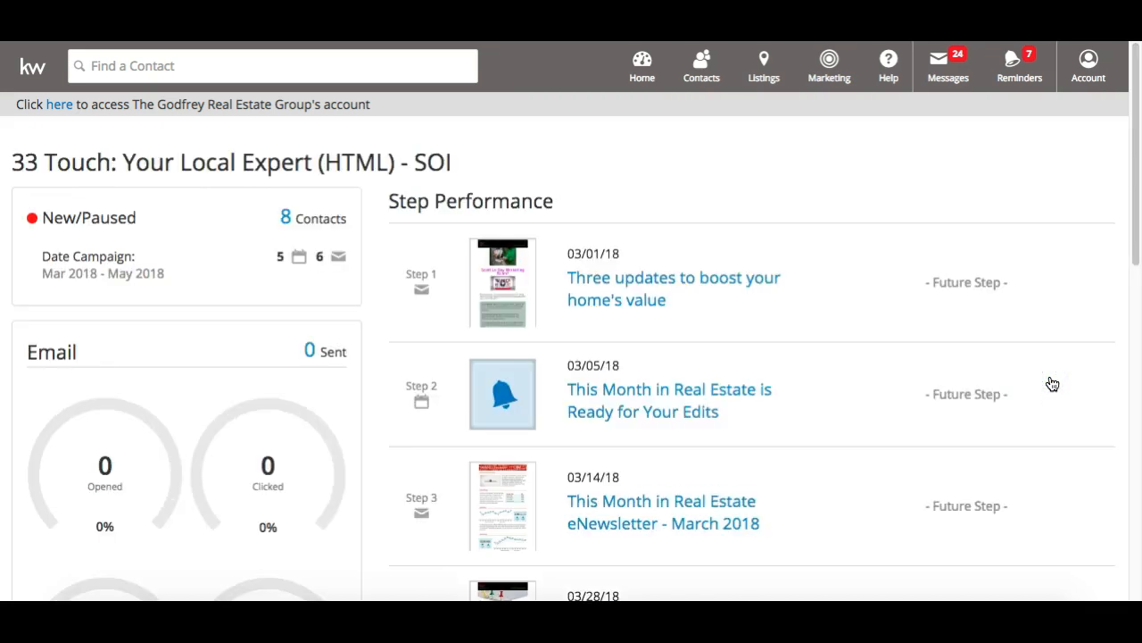
click(855, 462)
scroll(810, 455, down, 9)
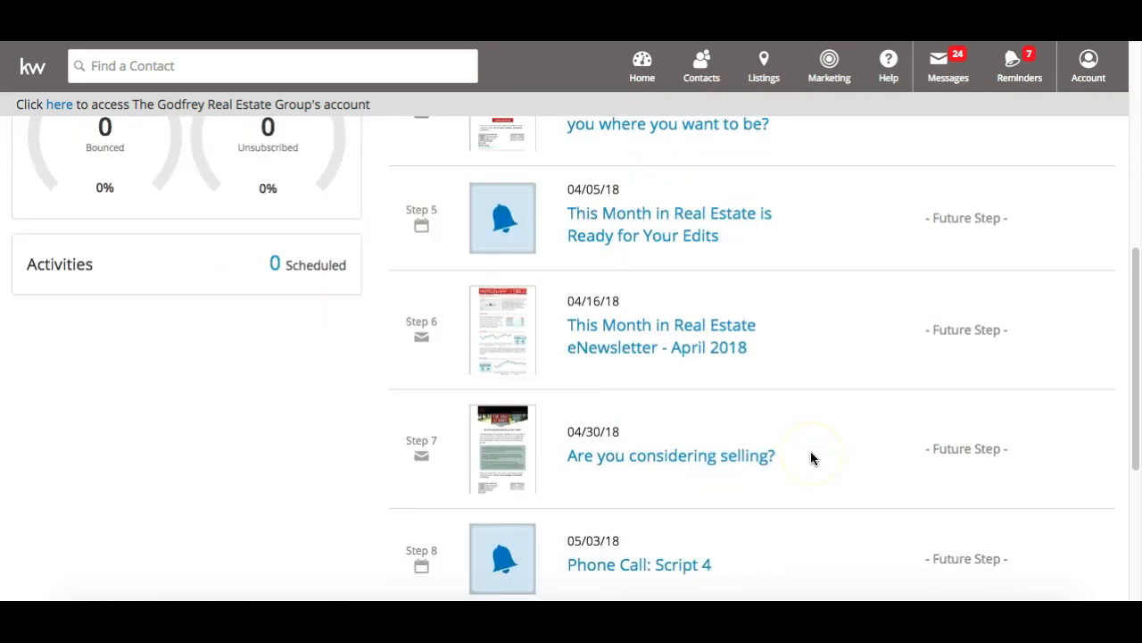
scroll(810, 451, up, 10)
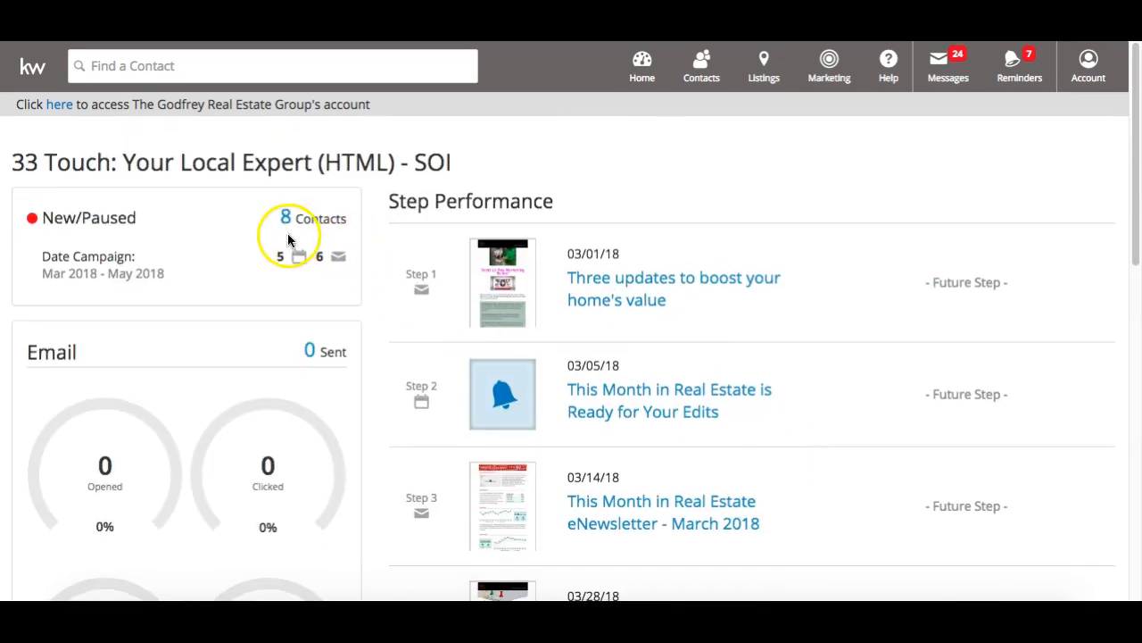
scroll(286, 263, down, 3)
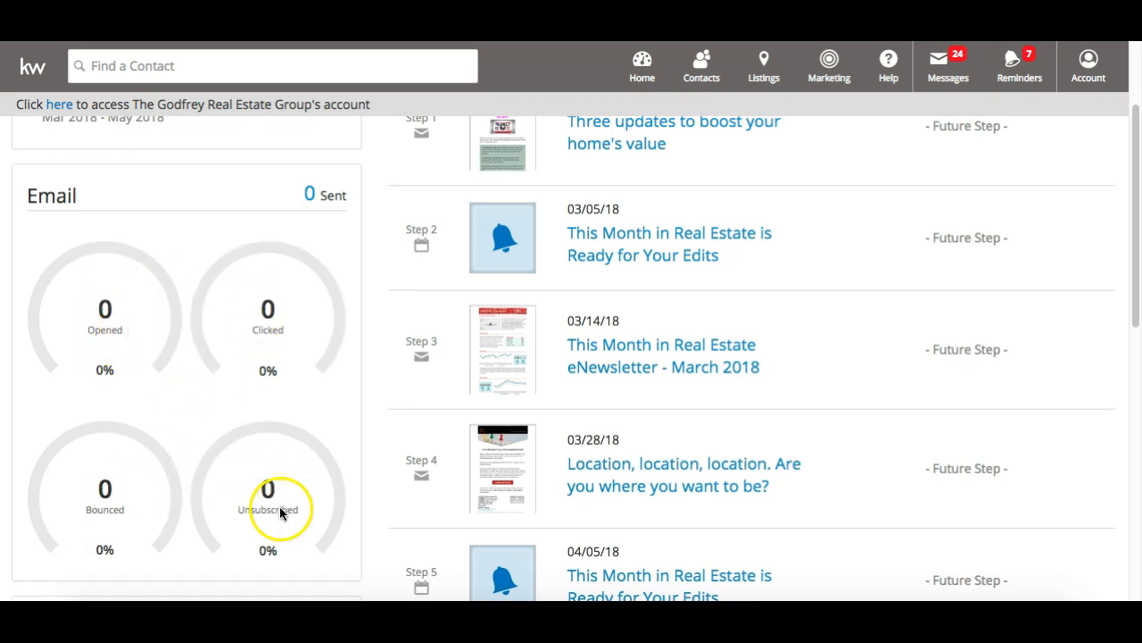
scroll(279, 499, down, 2)
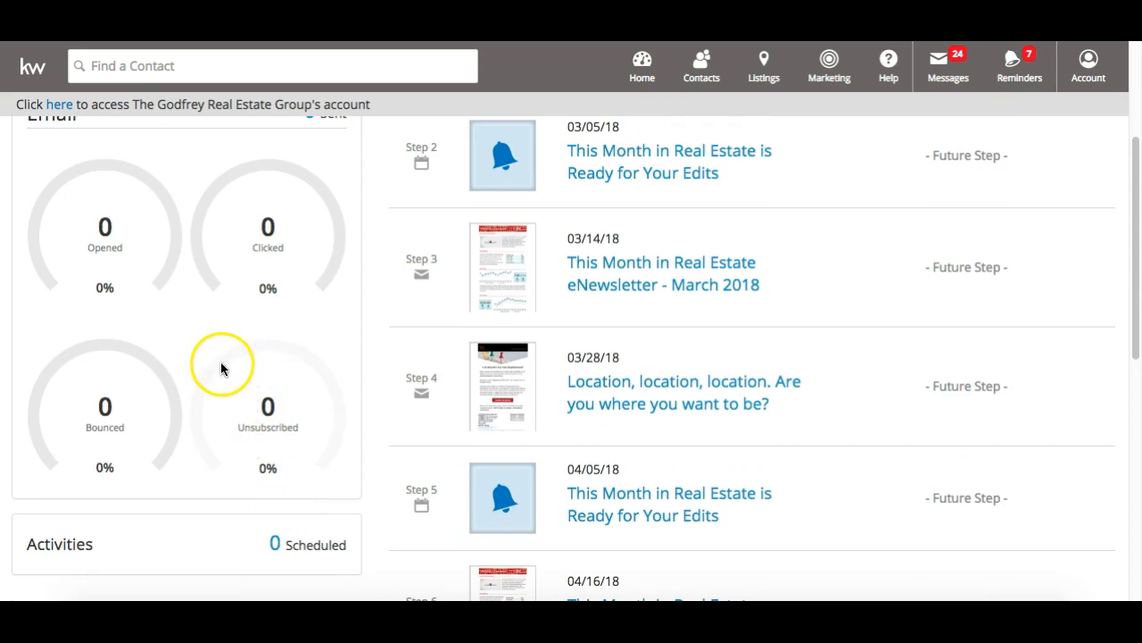
scroll(215, 460, down, 4)
scroll(214, 465, down, 10)
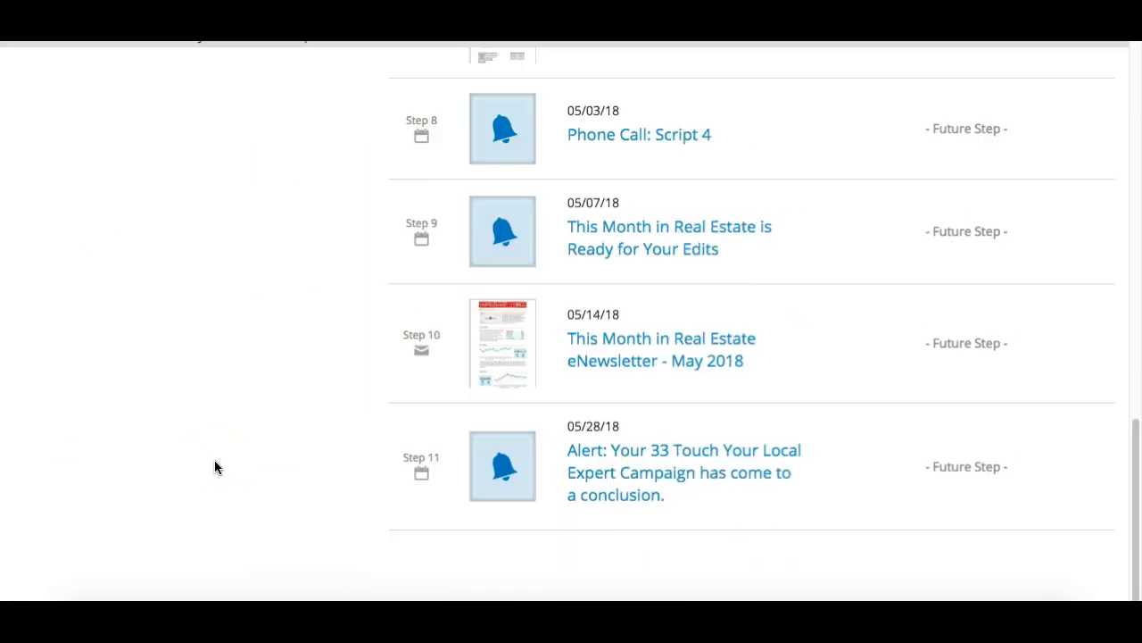
scroll(215, 465, up, 20)
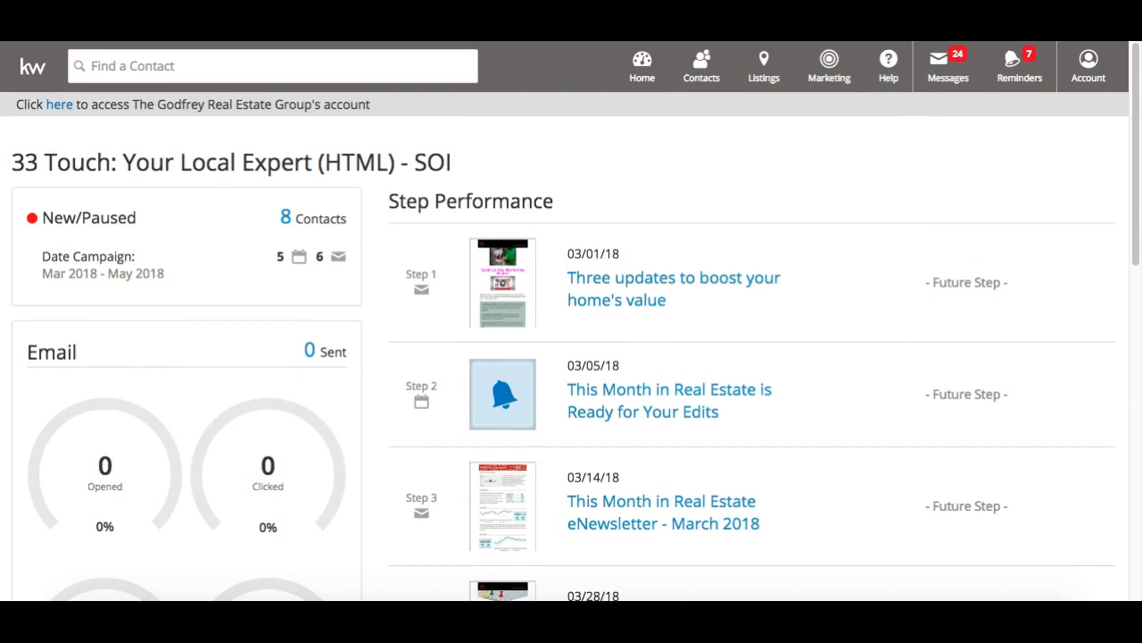
key(super+Left)
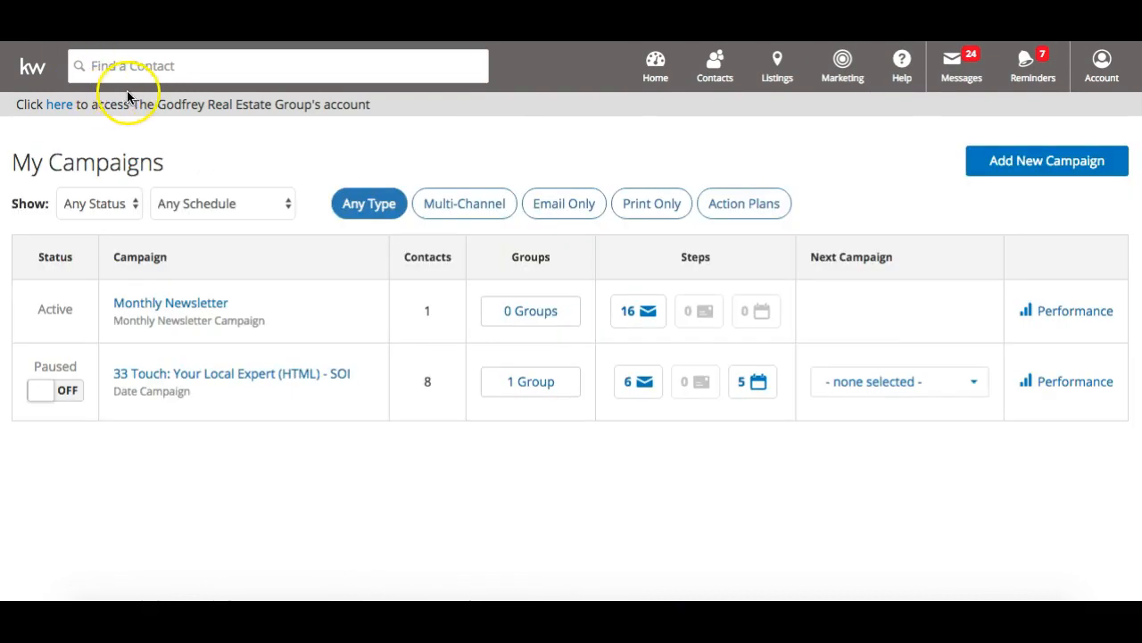
Delete the 33 Touch campaign from its Review and Activate section, confirming 'Yes, Delete Campaign'
click(259, 382)
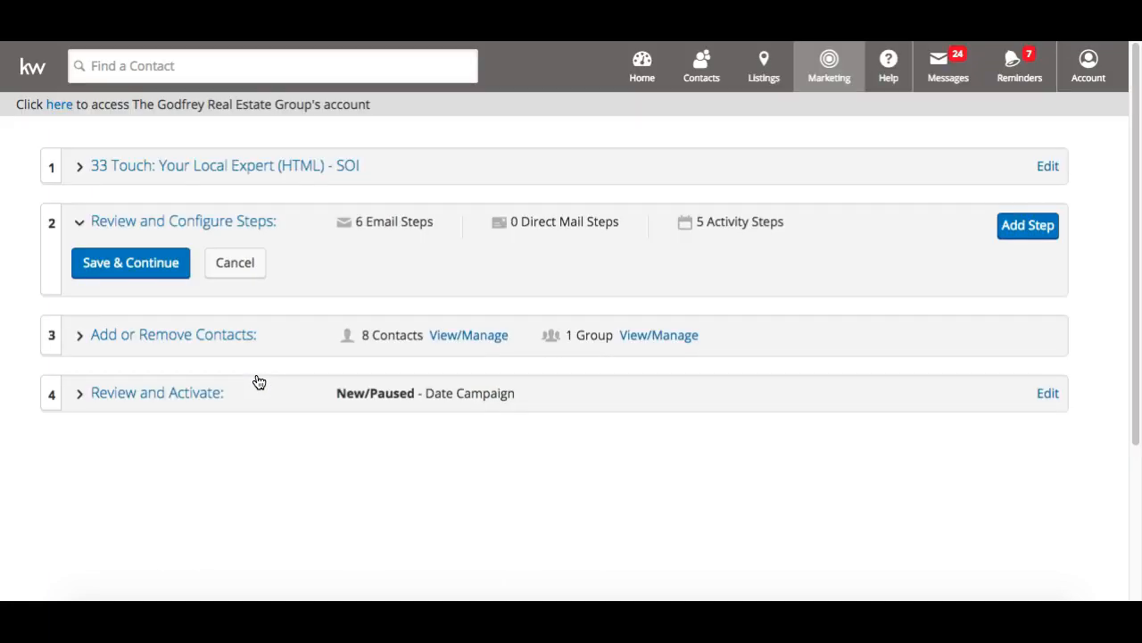
click(259, 382)
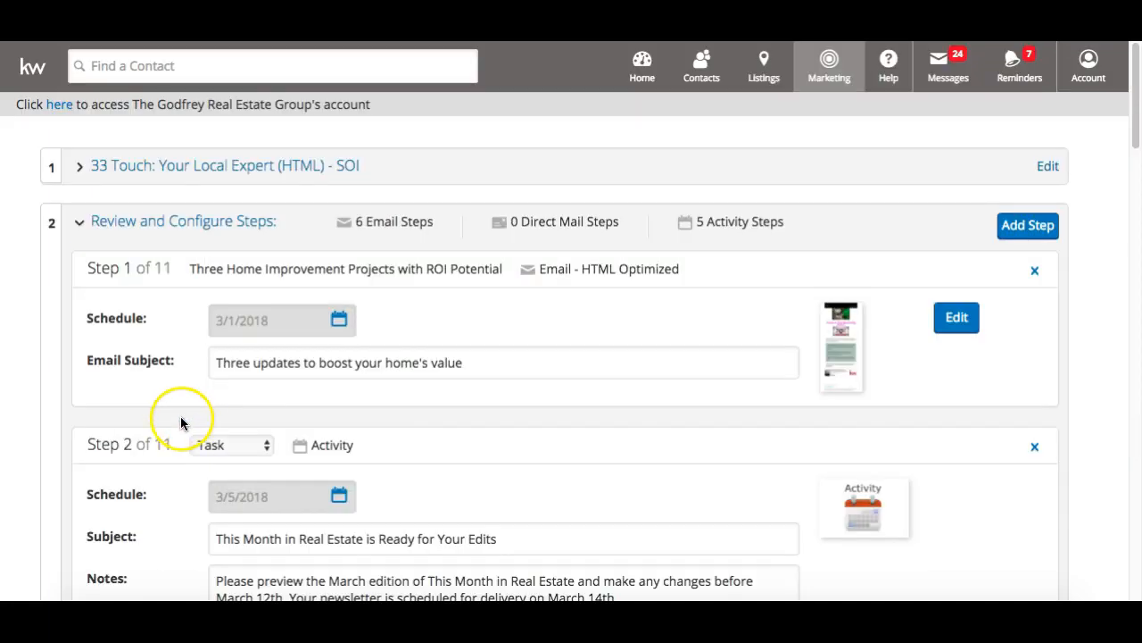
scroll(183, 416, down, 20)
click(144, 519)
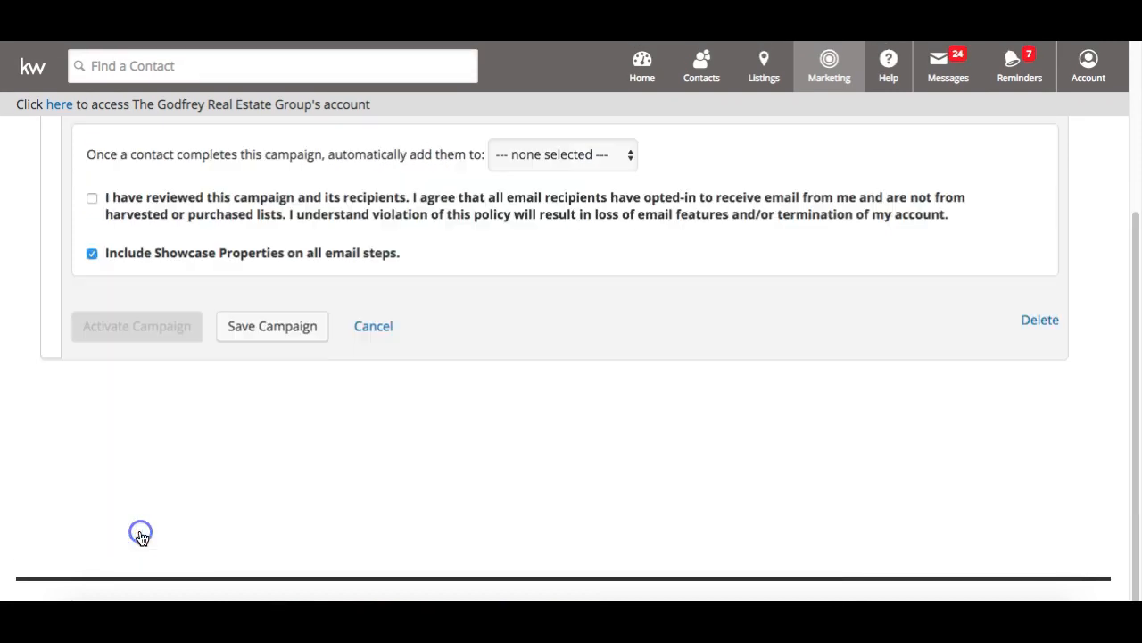
scroll(142, 538, up, 2)
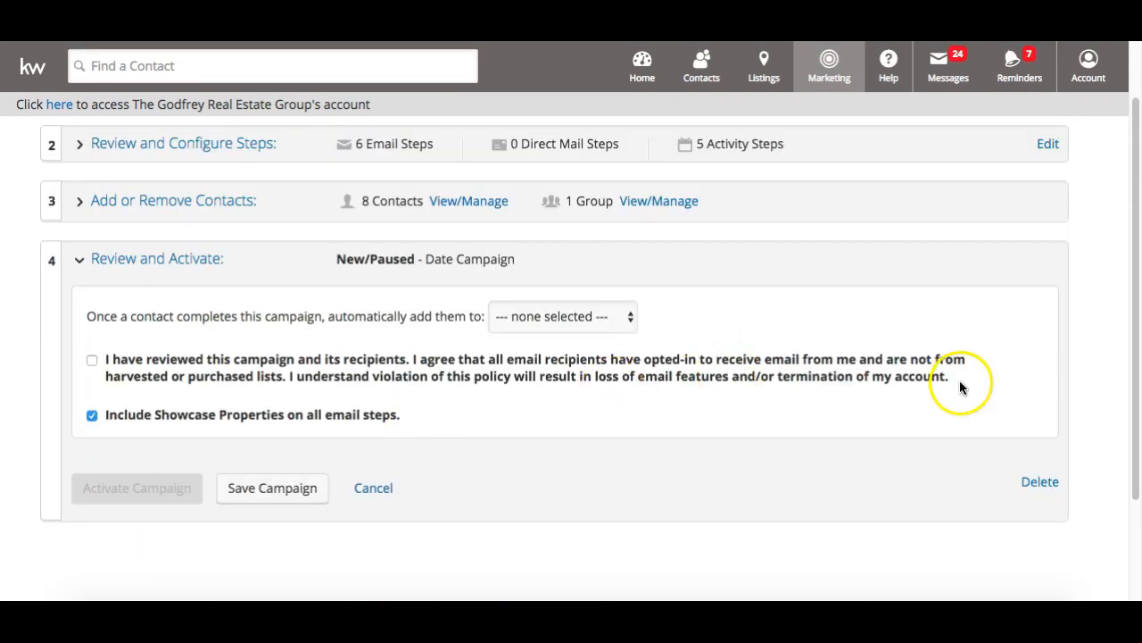
click(1040, 482)
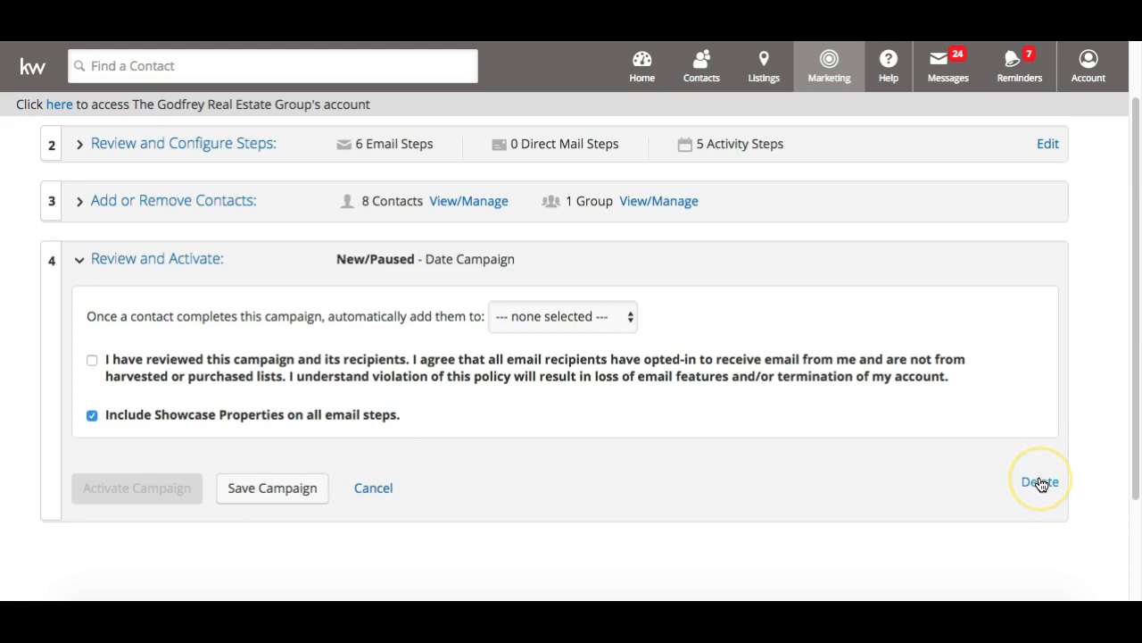
click(1040, 483)
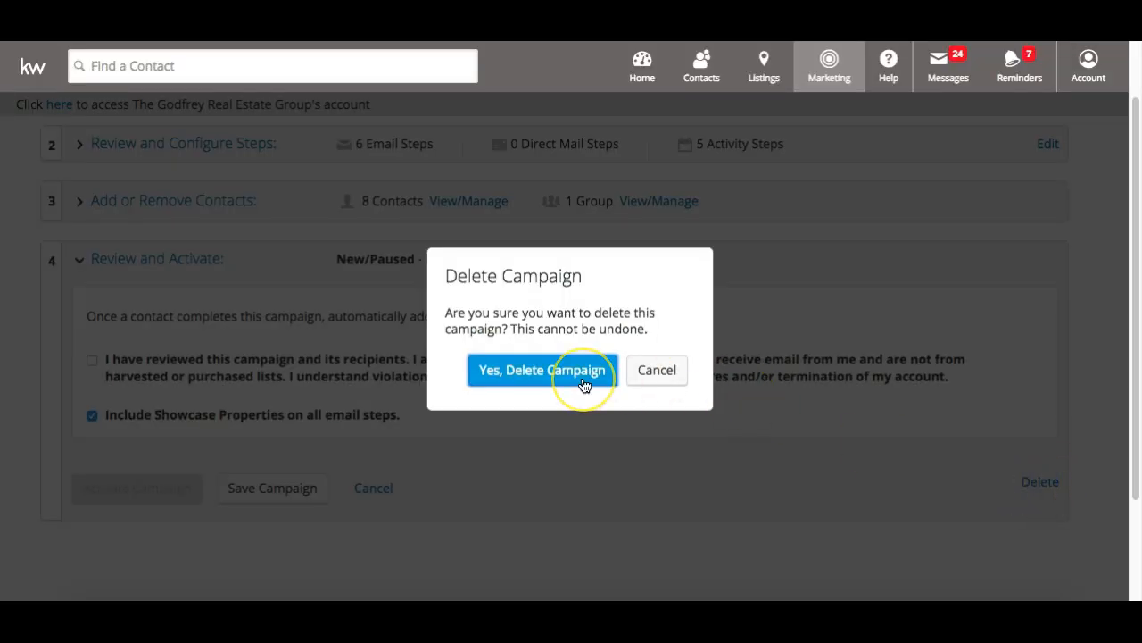
click(542, 370)
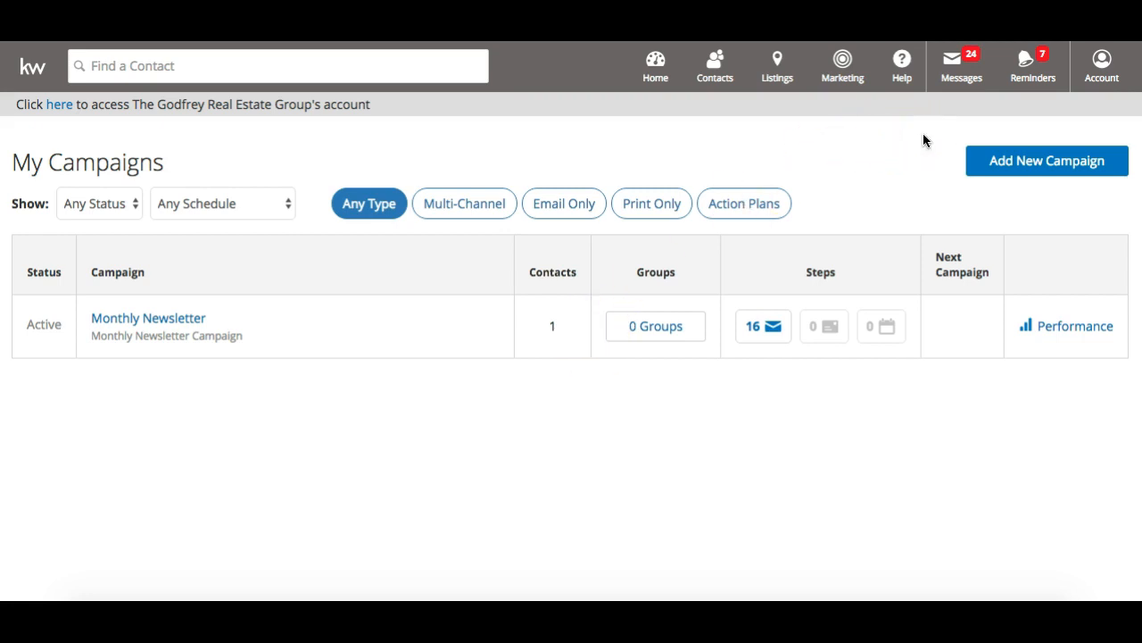
Go to the Marketing Center through the Marketing menu in the top bar
click(843, 60)
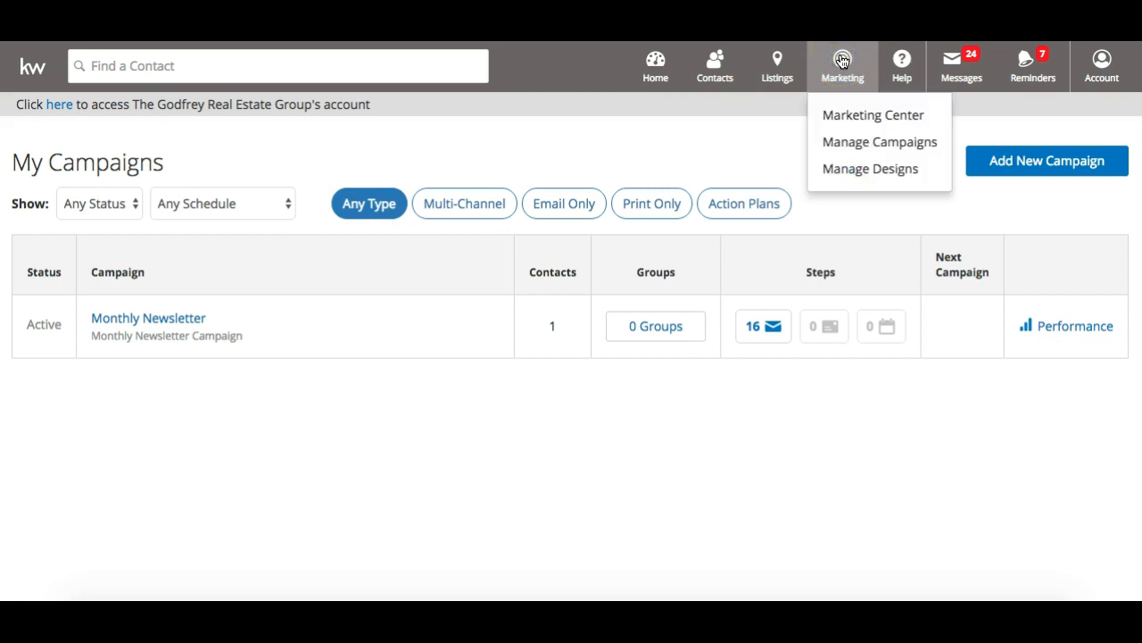
click(844, 122)
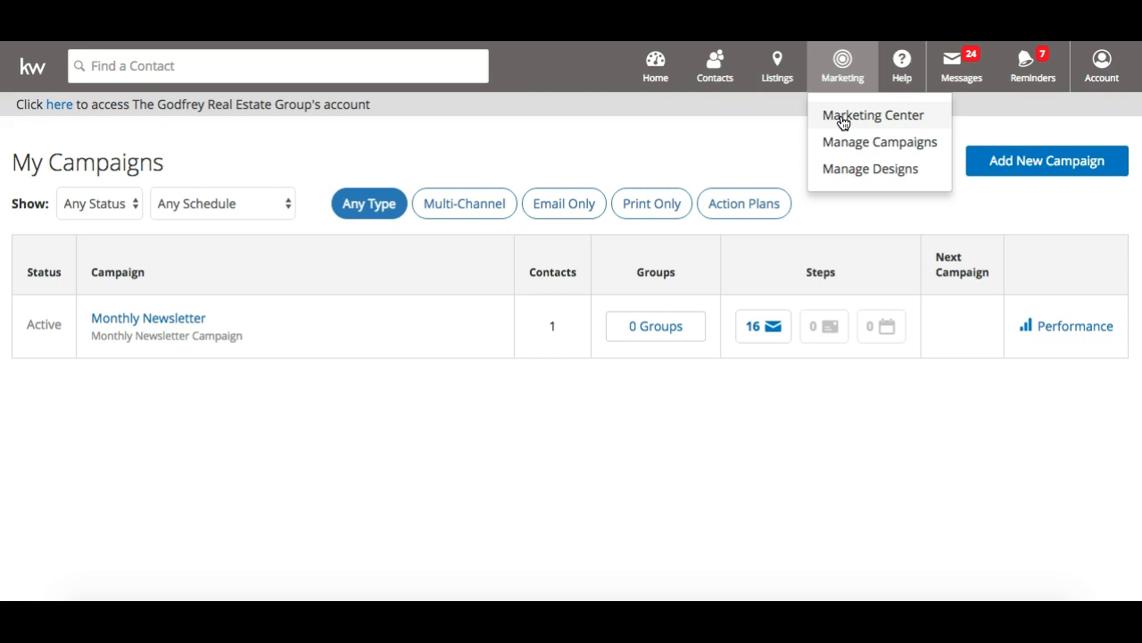
click(844, 122)
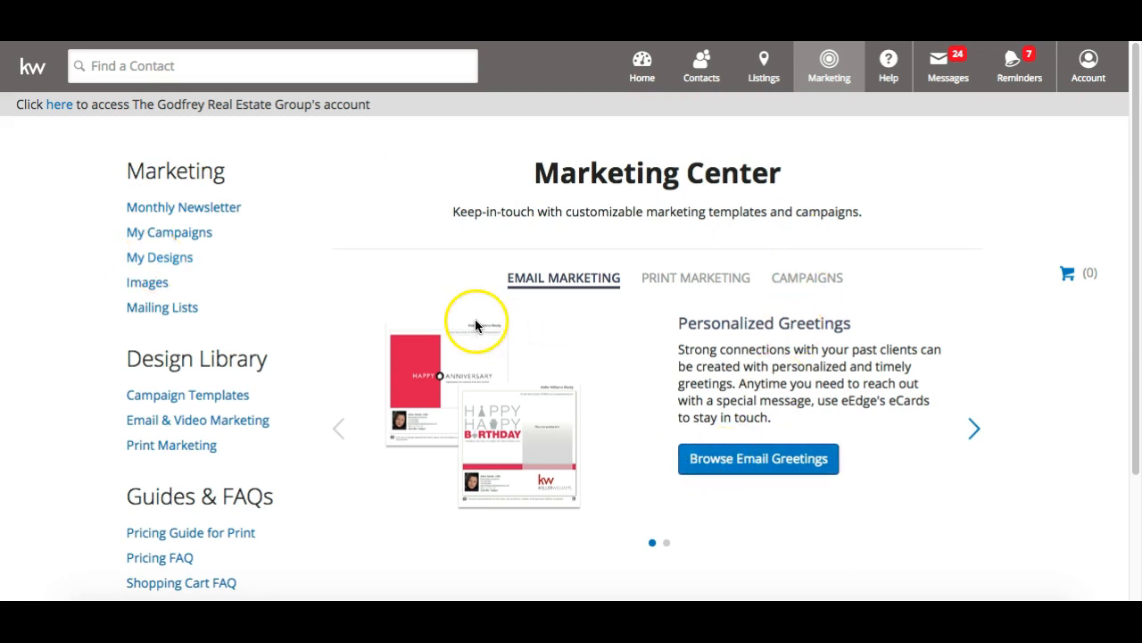
Browse the 56 saved designs under My Designs, then switch to the 662-design Design Library
click(150, 264)
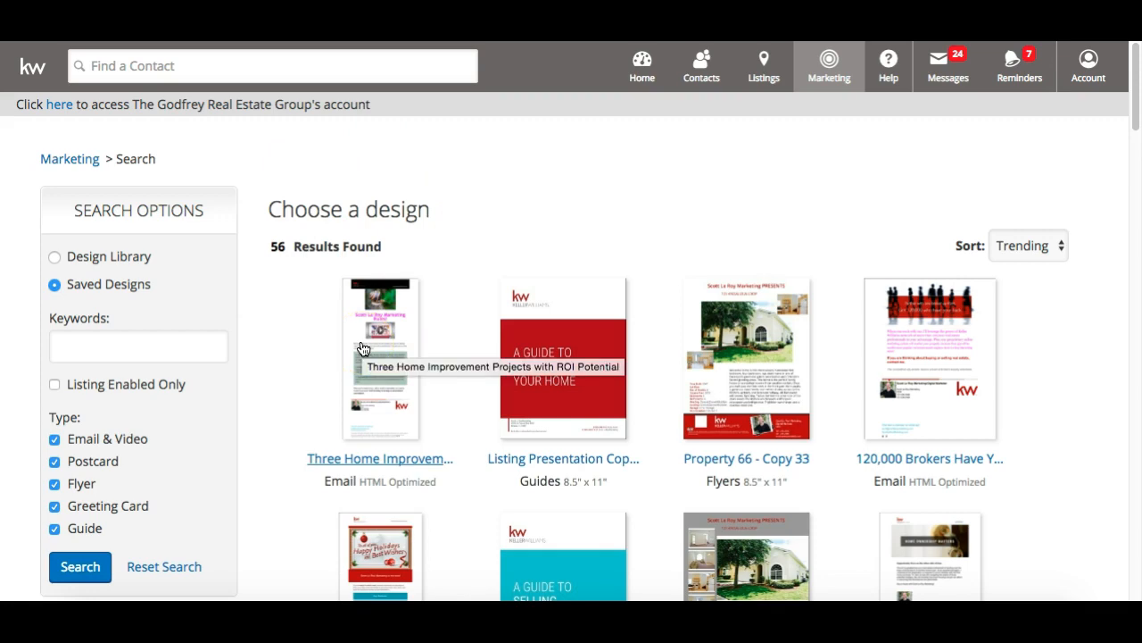
scroll(291, 339, down, 1)
scroll(290, 342, down, 15)
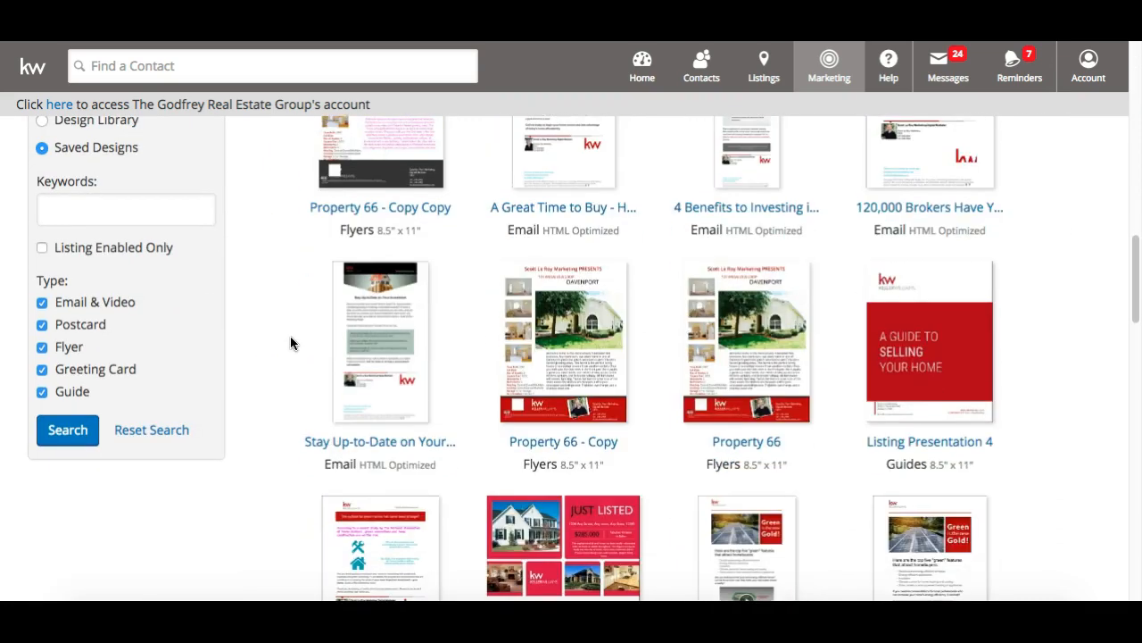
scroll(290, 343, down, 10)
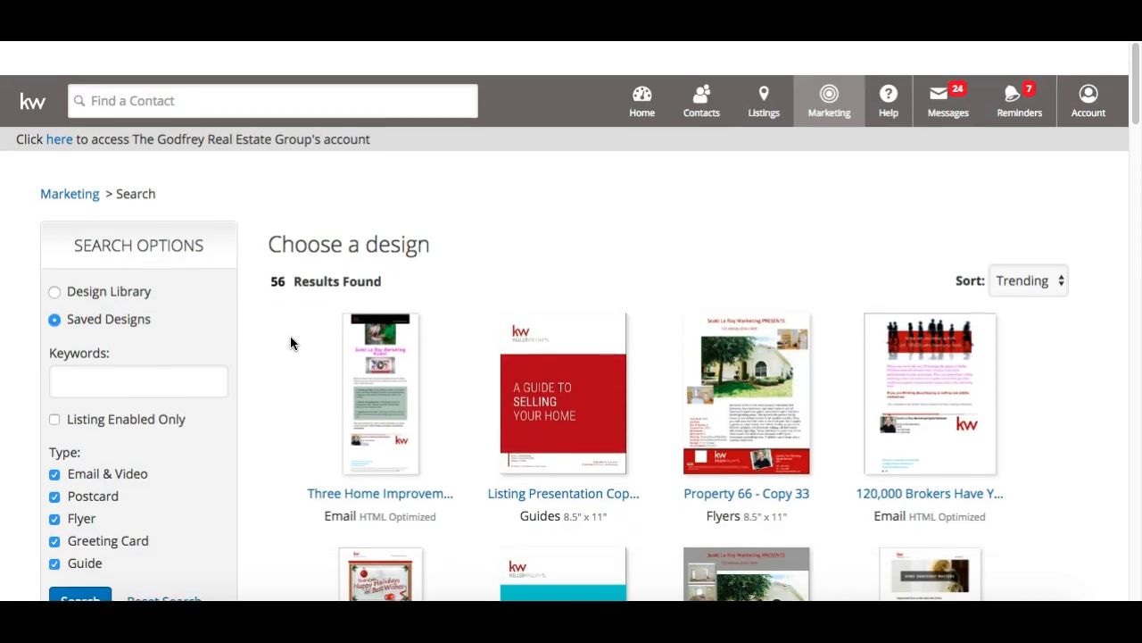
scroll(290, 342, down, 1)
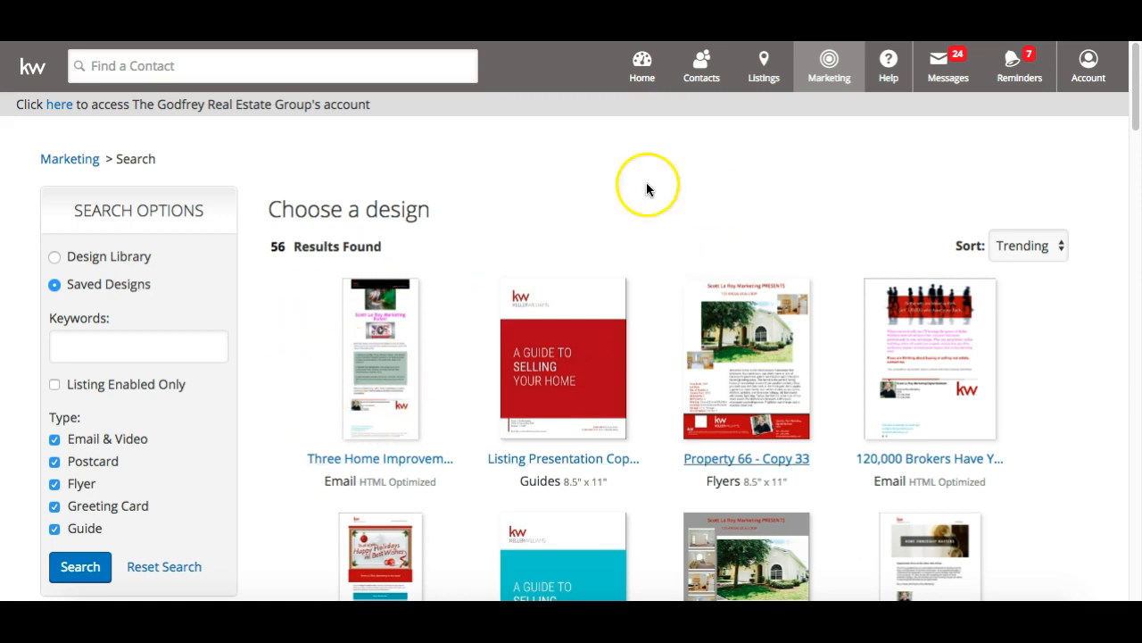
click(55, 256)
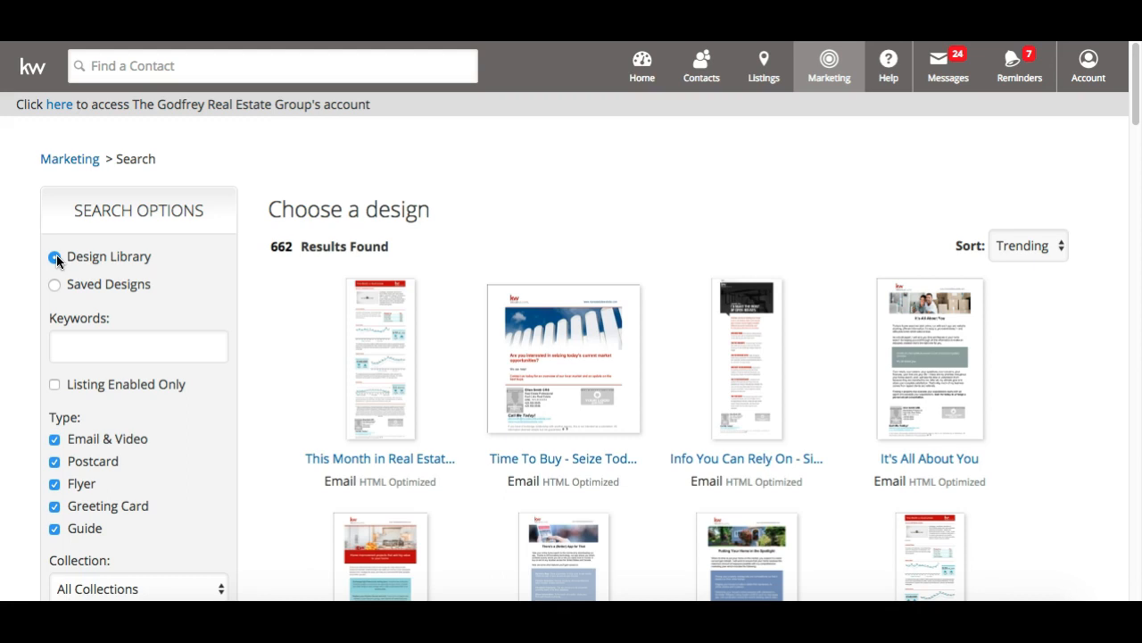
scroll(57, 255, down, 3)
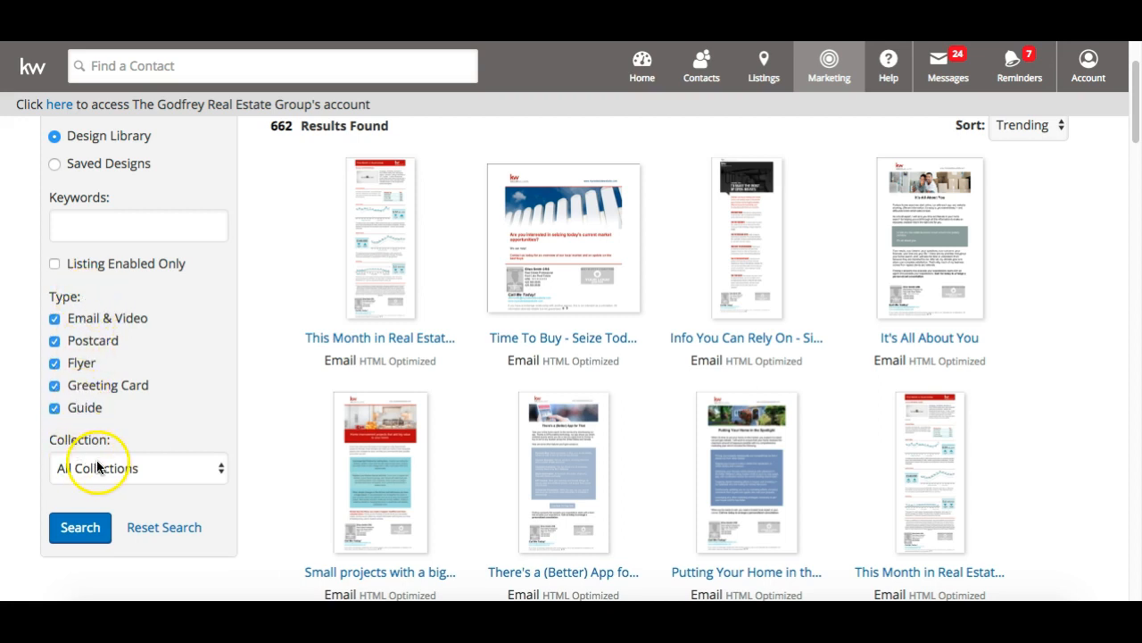
click(131, 469)
scroll(131, 471, down, 3)
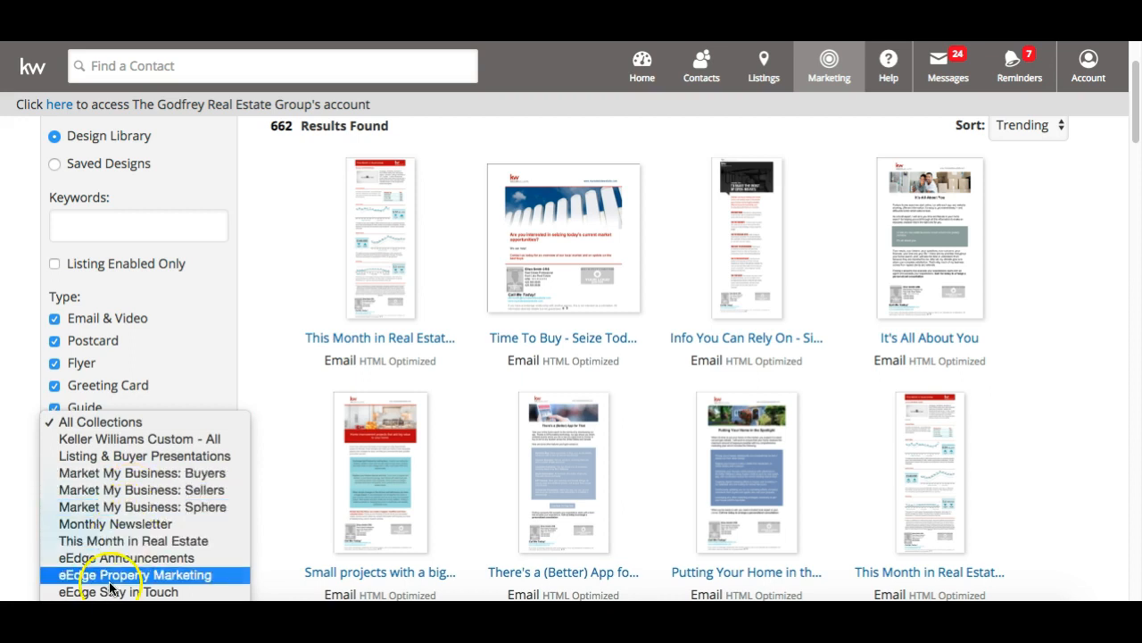
click(141, 421)
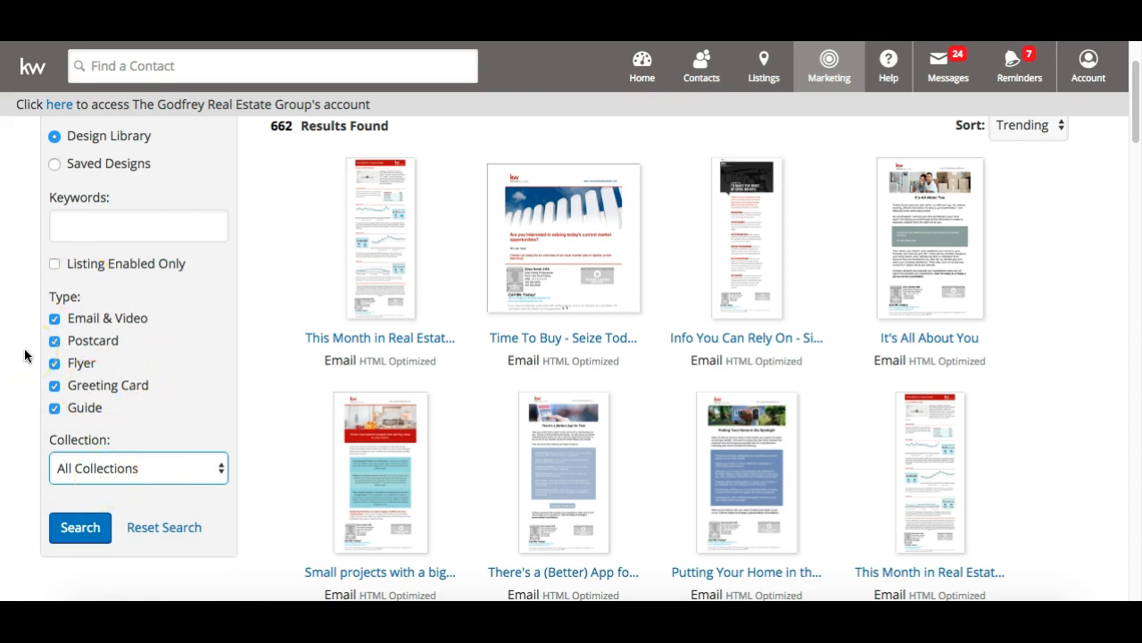
scroll(25, 355, up, 3)
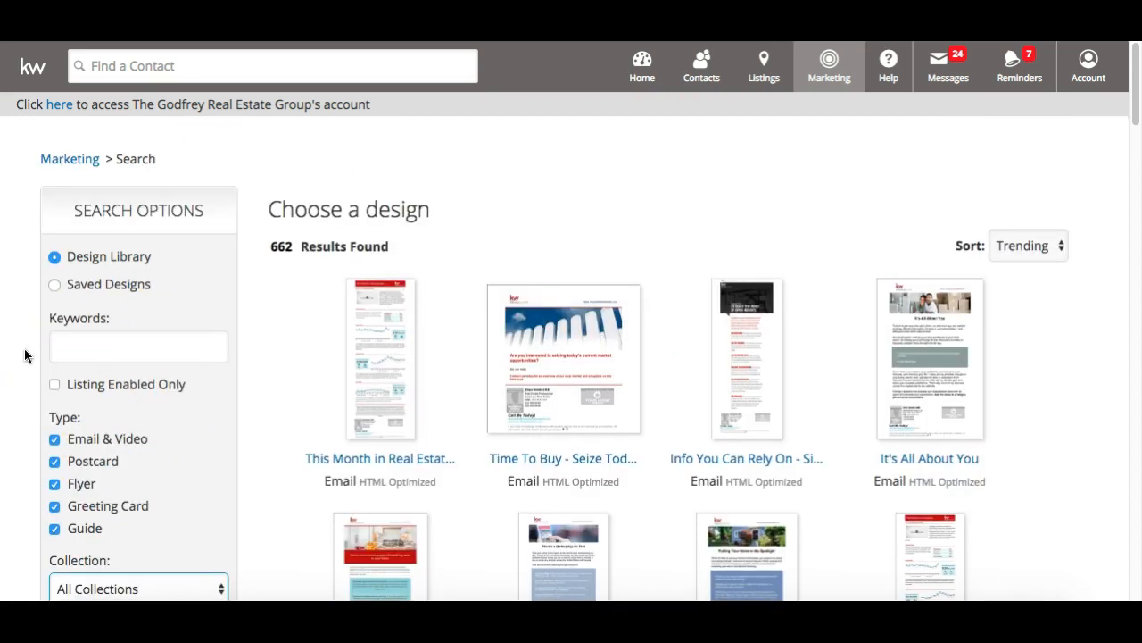
click(53, 257)
scroll(48, 572, down, 1)
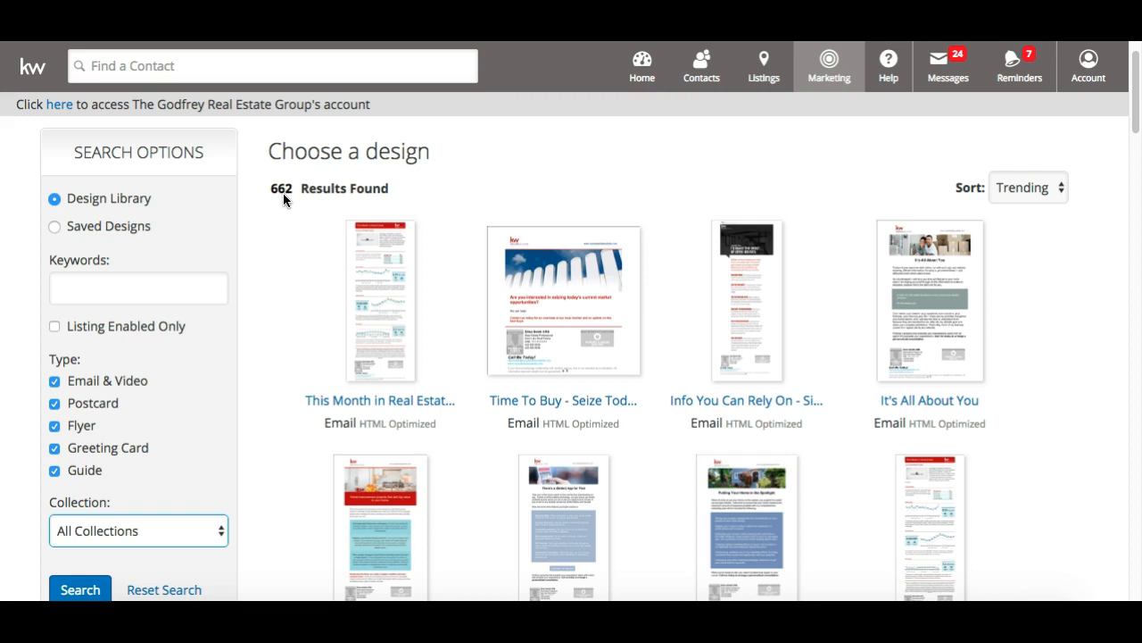
Search the Design Library for the keyword 'buyer' and scroll the 126 matching designs
click(163, 287)
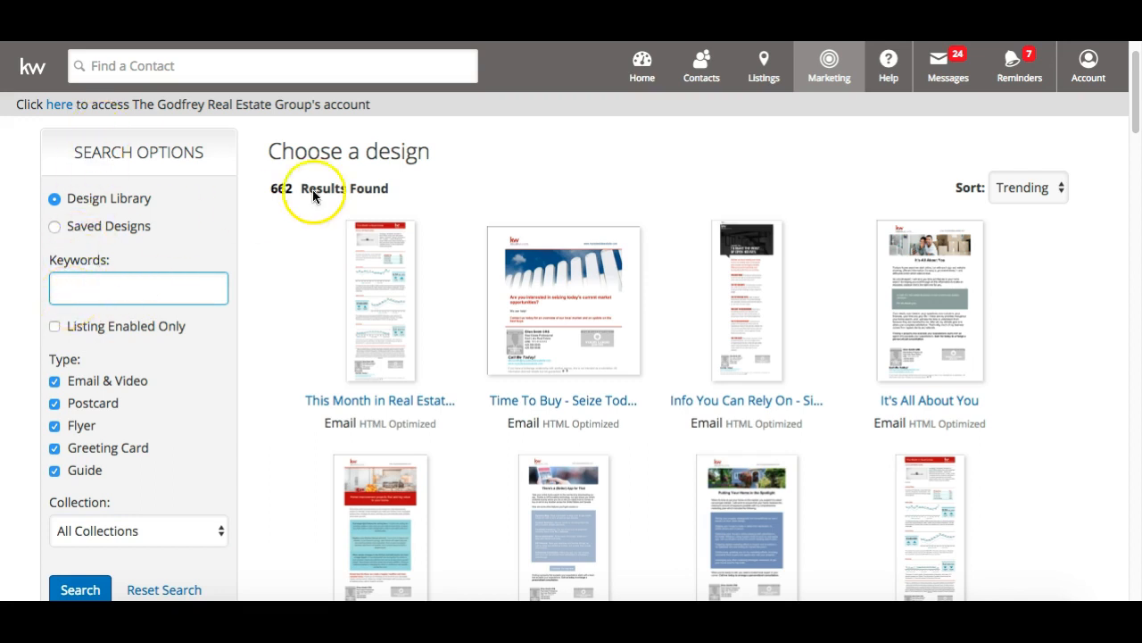
text(buyer)
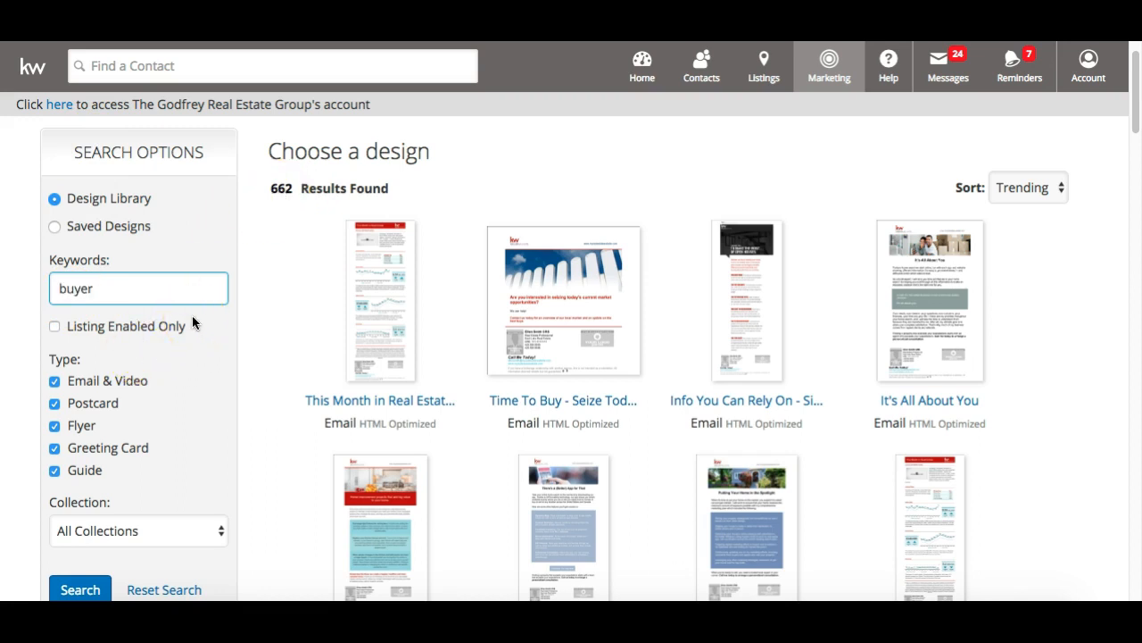
scroll(192, 315, down, 1)
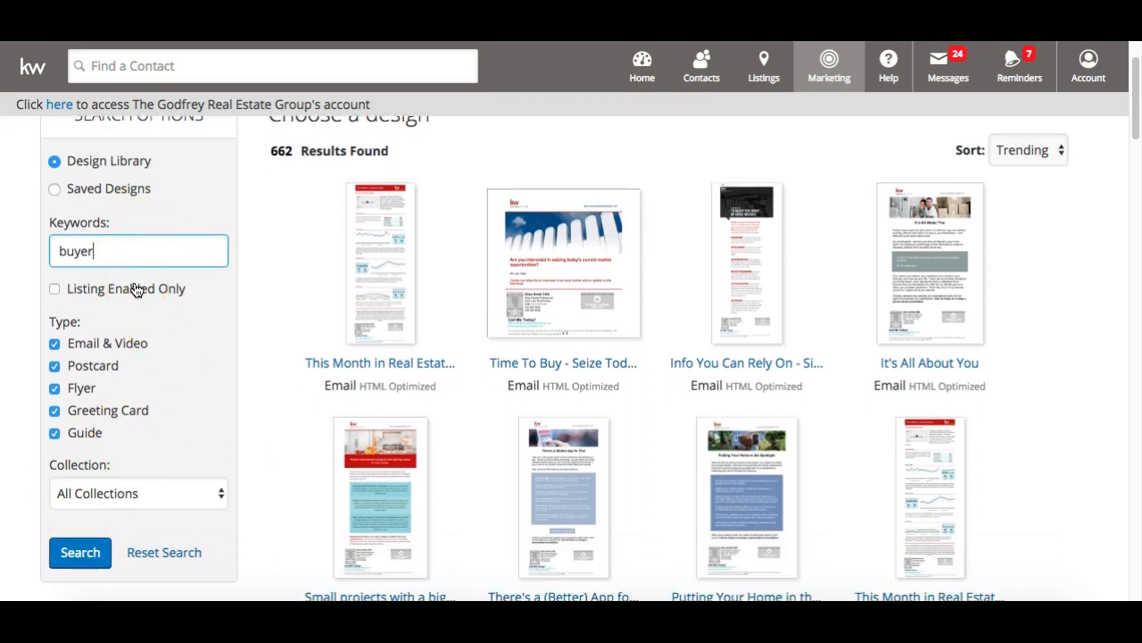
key(Return)
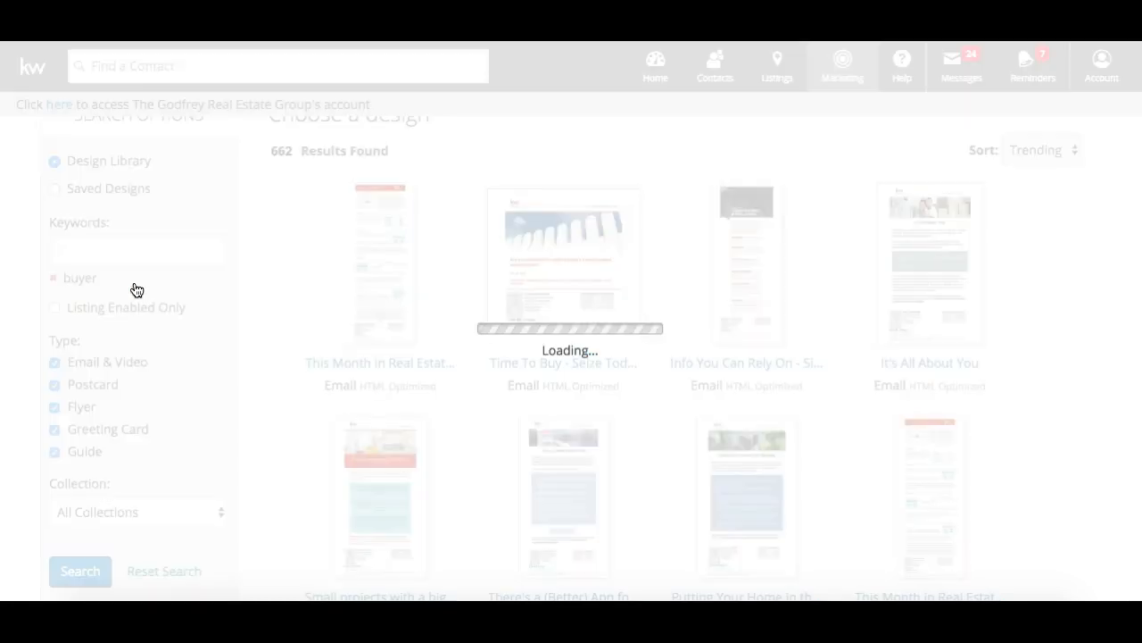
click(63, 373)
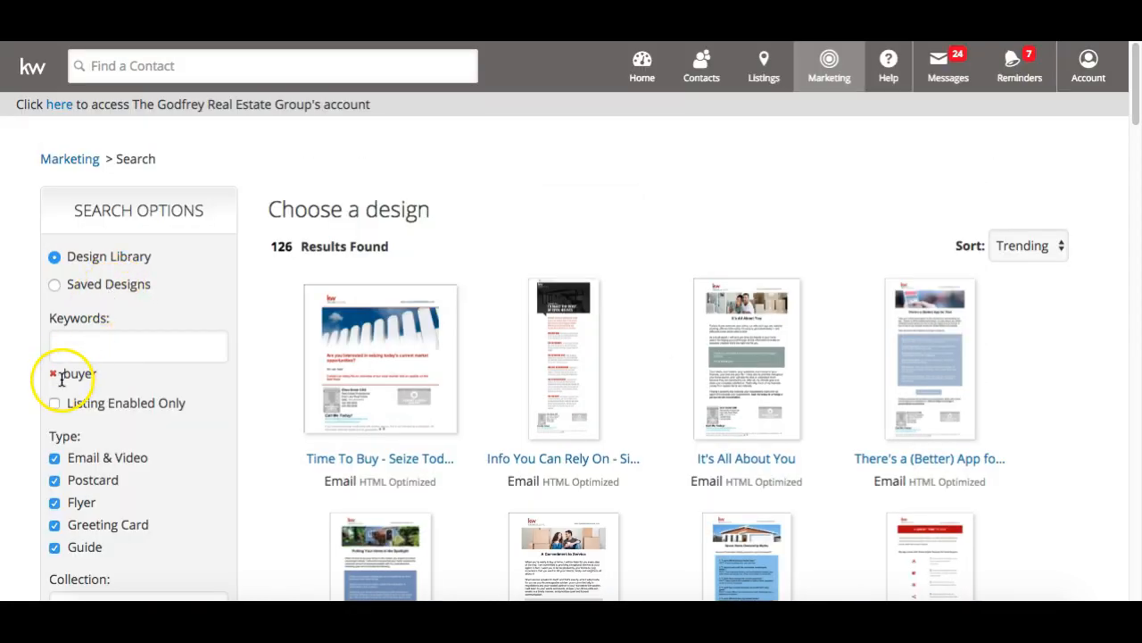
drag(98, 377, 56, 372)
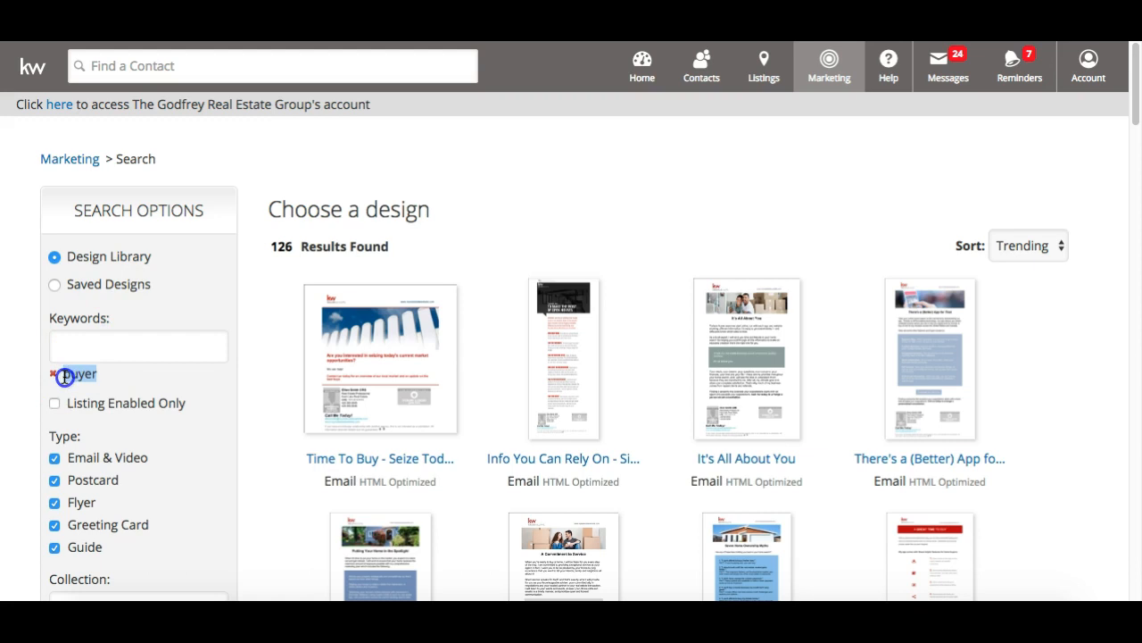
click(261, 384)
scroll(262, 384, down, 1)
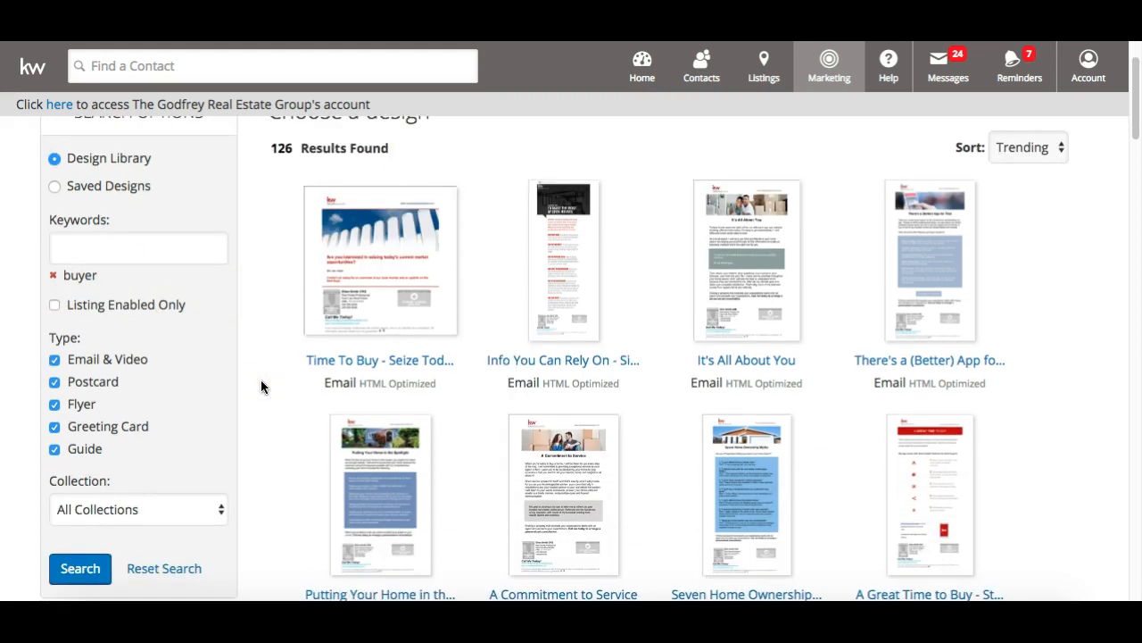
scroll(261, 386, up, 1)
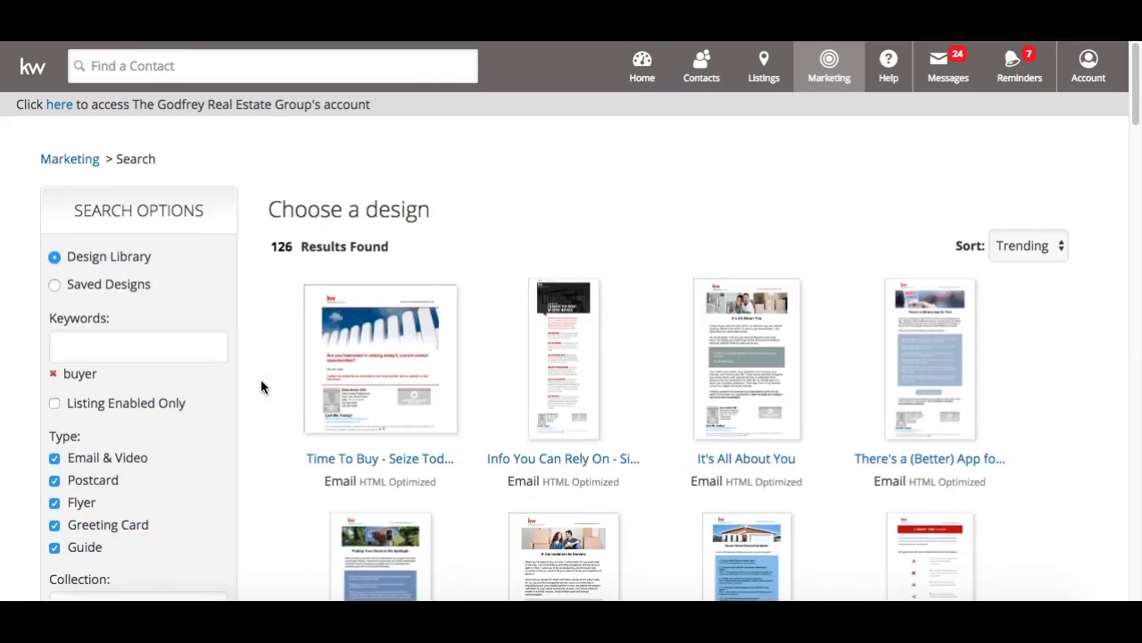
scroll(261, 386, down, 6)
scroll(260, 385, down, 5)
scroll(261, 385, up, 10)
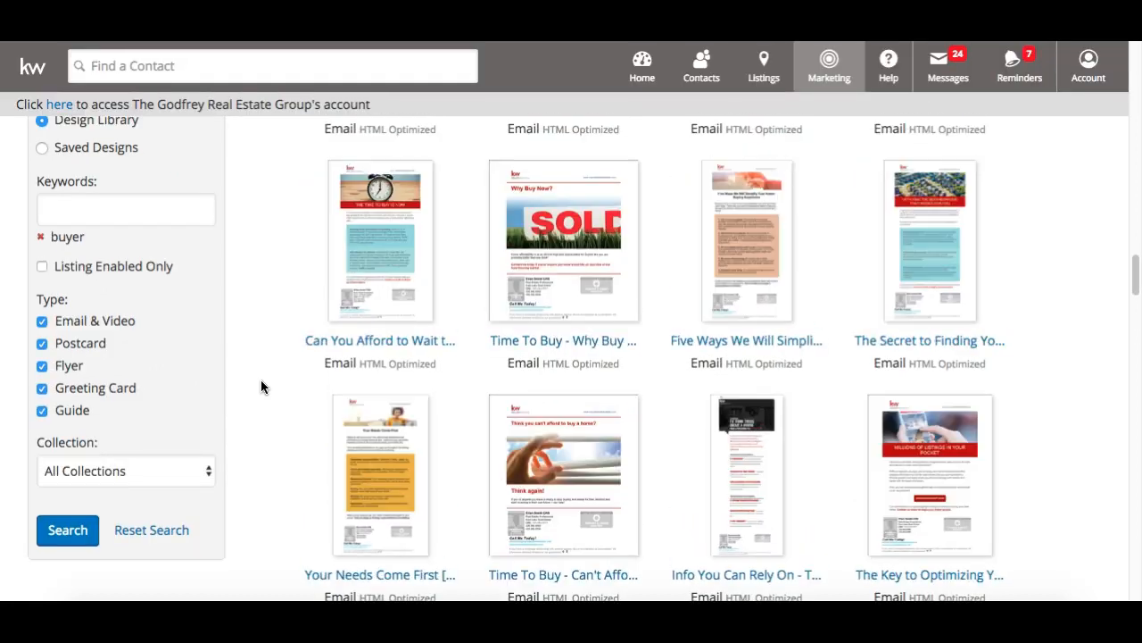
scroll(261, 386, down, 1)
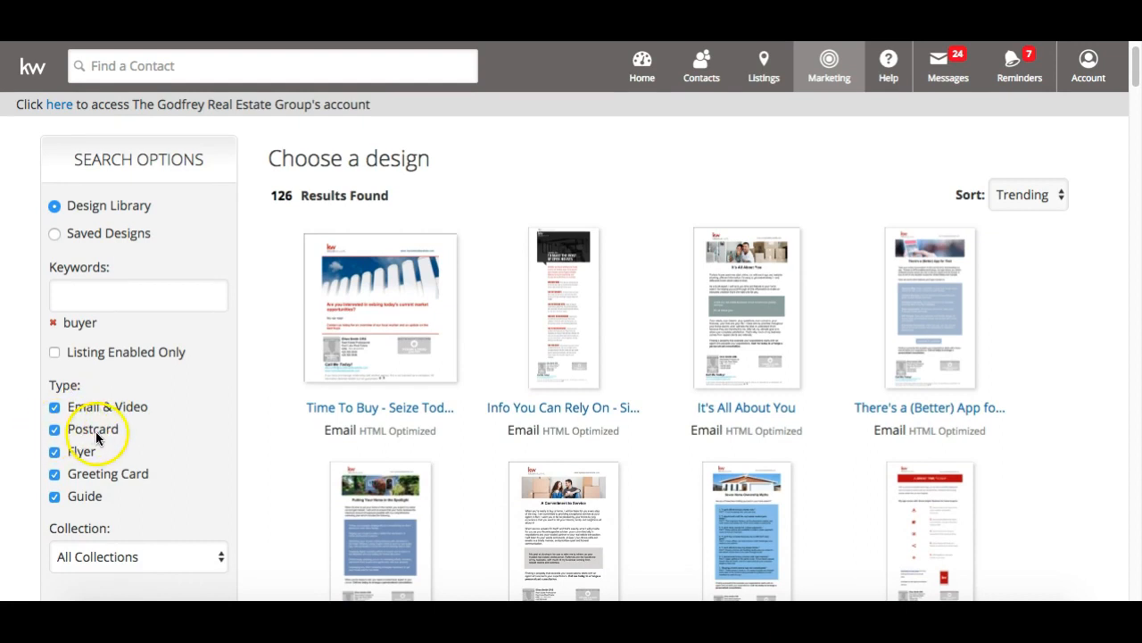
Uncheck Guide, Greeting Card, Flyer and Postcard so only Email & Video designs remain (113 results)
click(55, 495)
click(54, 526)
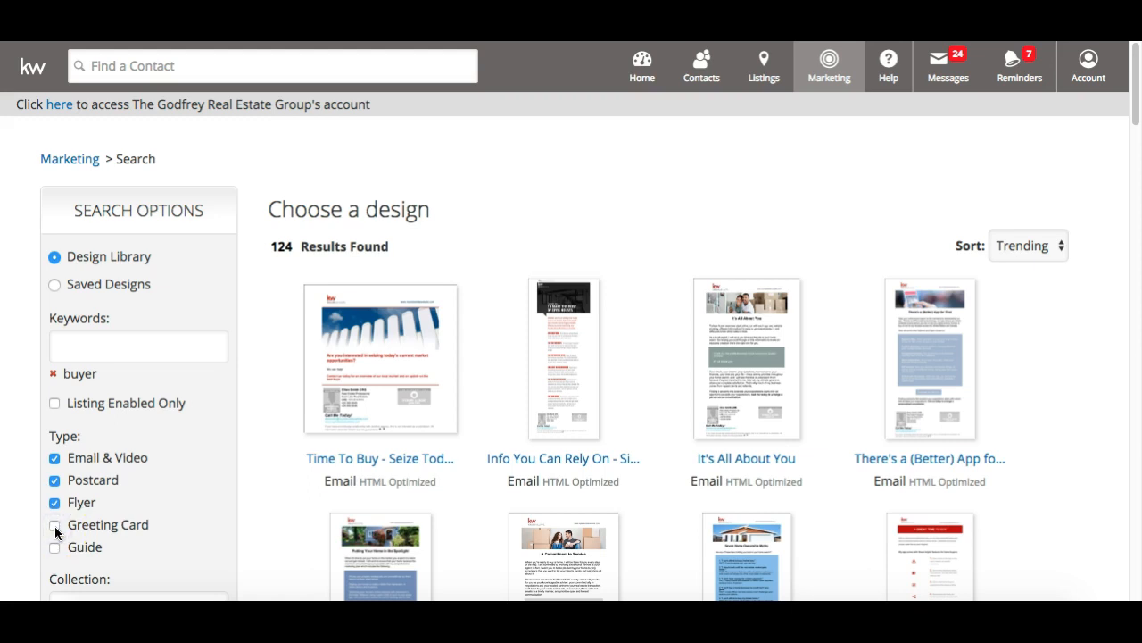
click(55, 505)
click(56, 482)
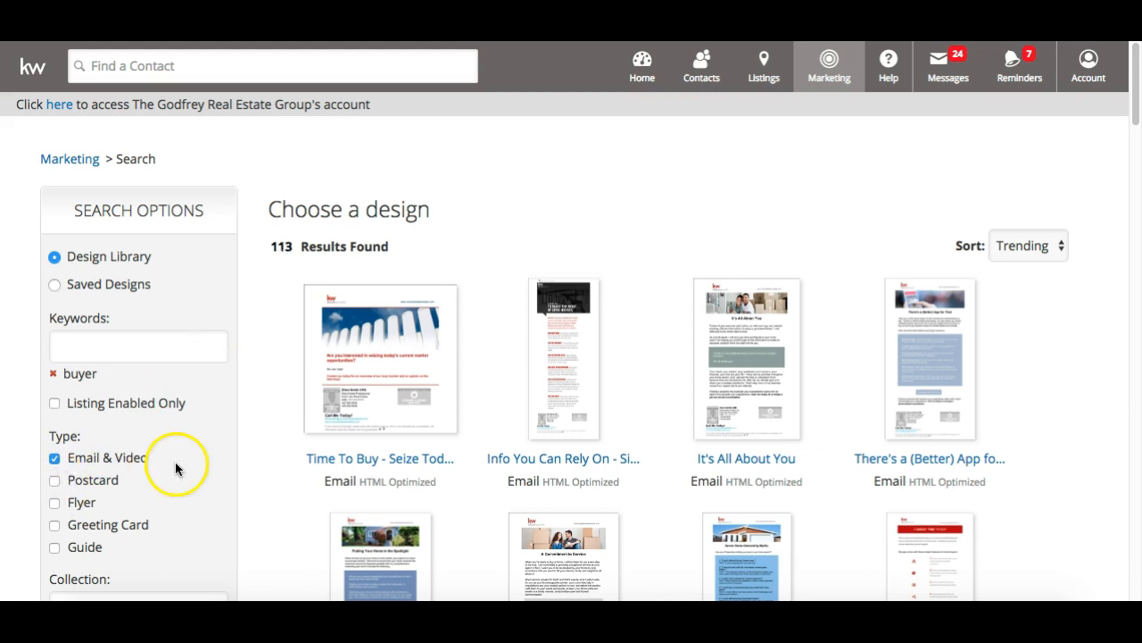
scroll(126, 470, down, 1)
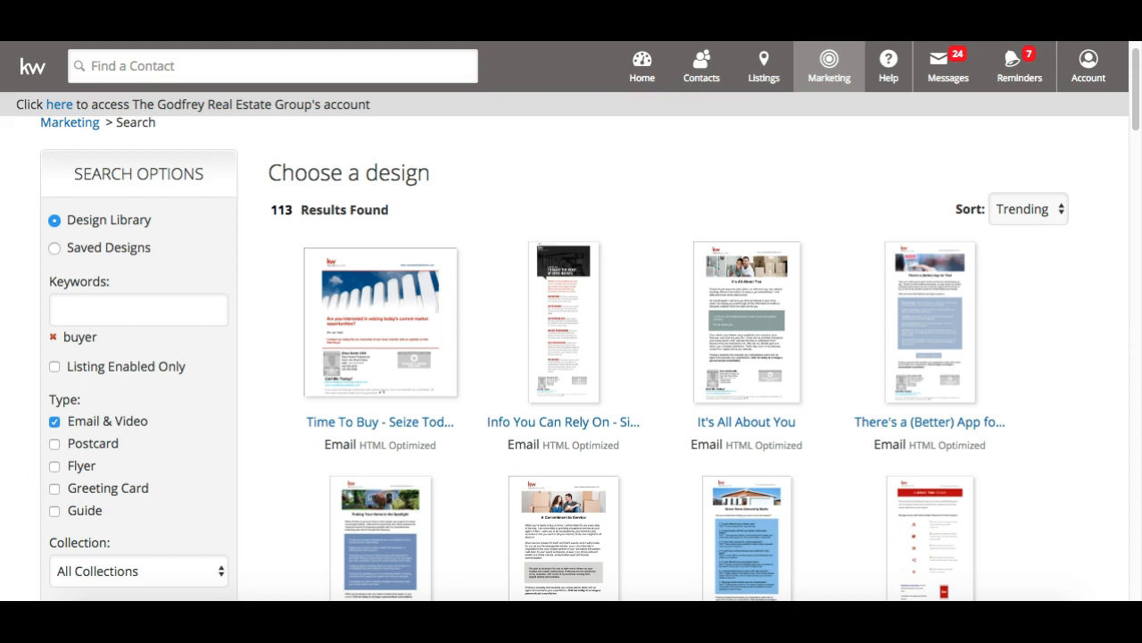
scroll(580, 288, down, 2)
scroll(581, 289, up, 3)
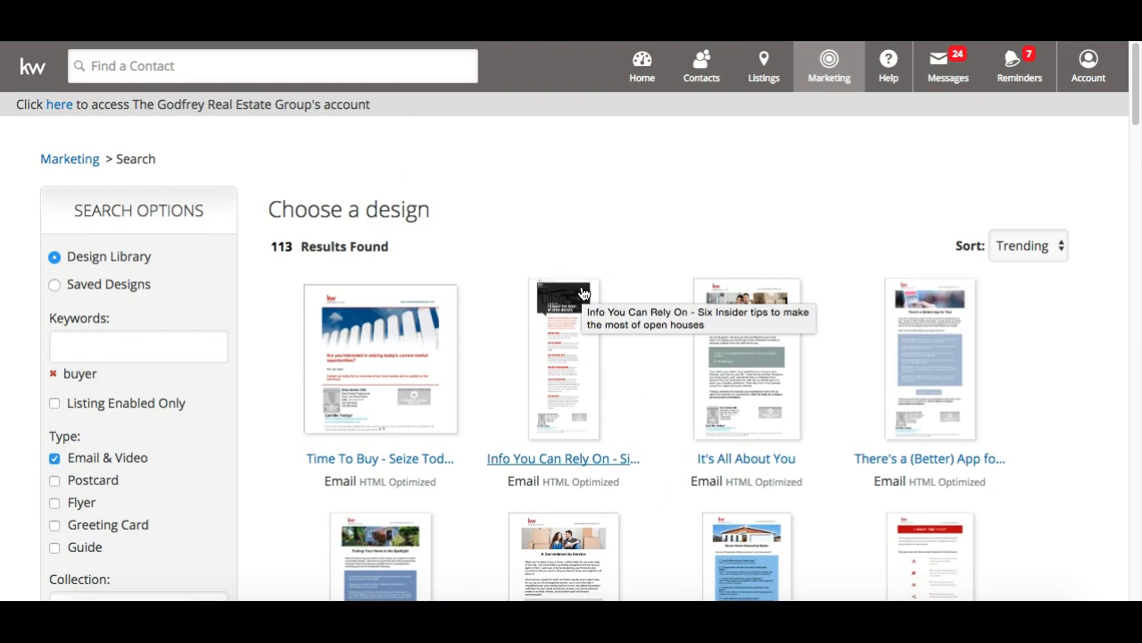
scroll(581, 293, down, 1)
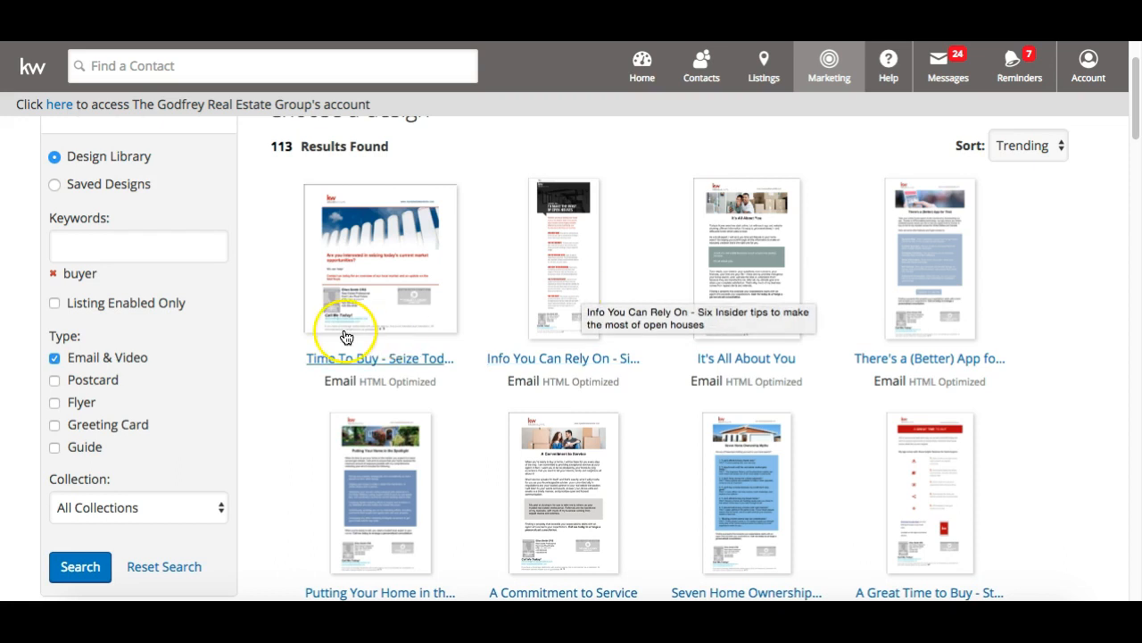
scroll(372, 224, up, 1)
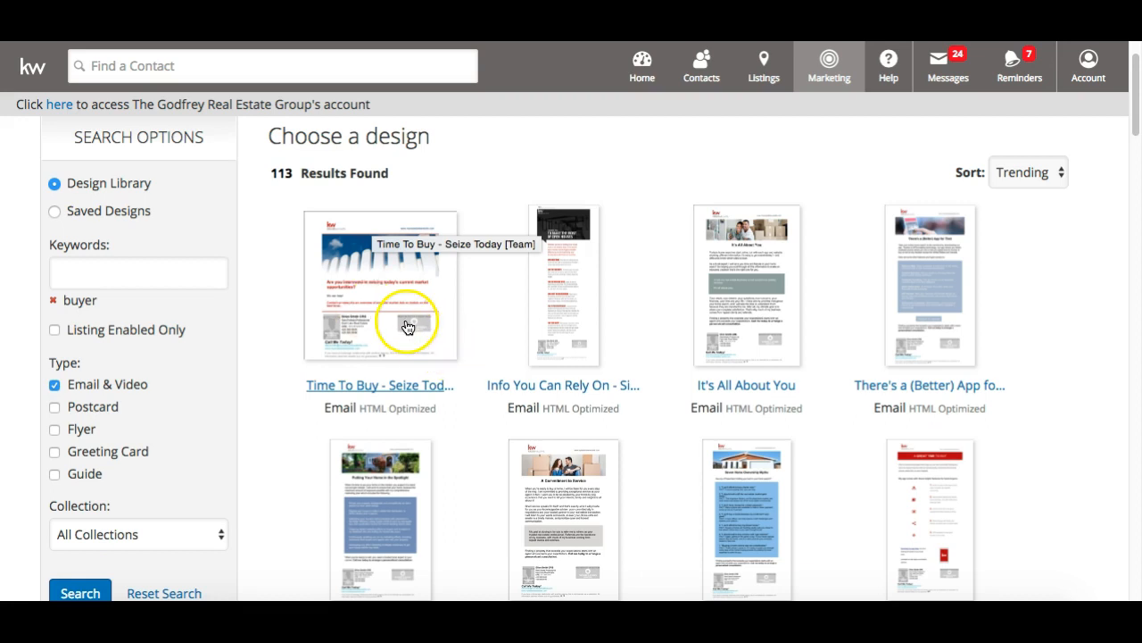
Open the It's All About You email design and launch Personalize to edit it
click(748, 297)
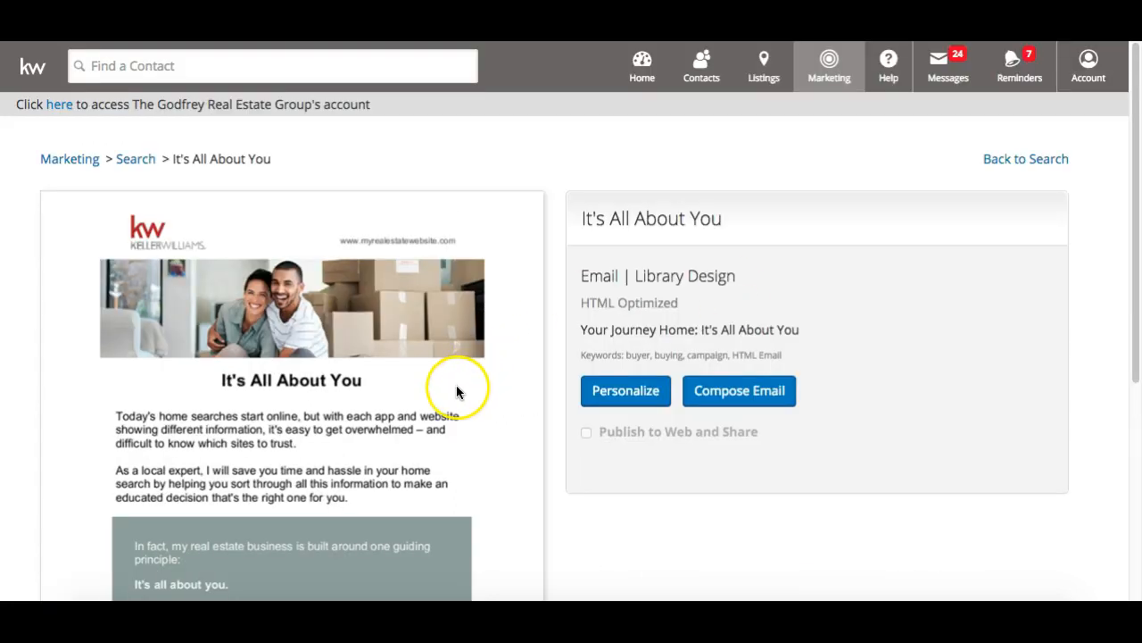
scroll(272, 323, down, 1)
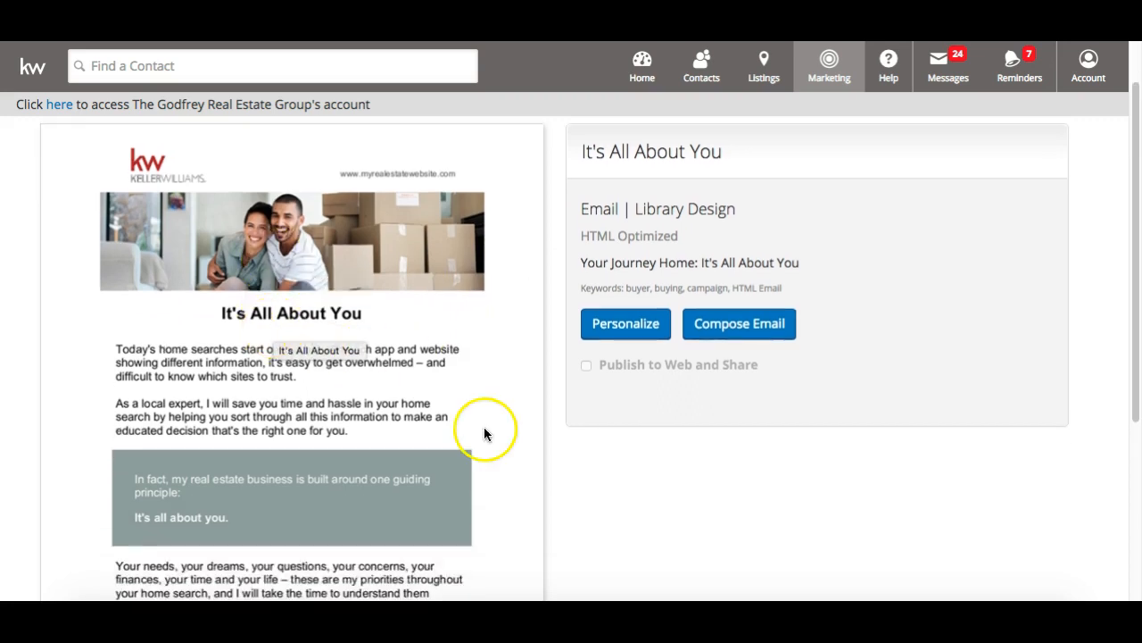
scroll(472, 343, down, 5)
scroll(472, 344, up, 6)
scroll(473, 345, down, 5)
scroll(473, 345, up, 5)
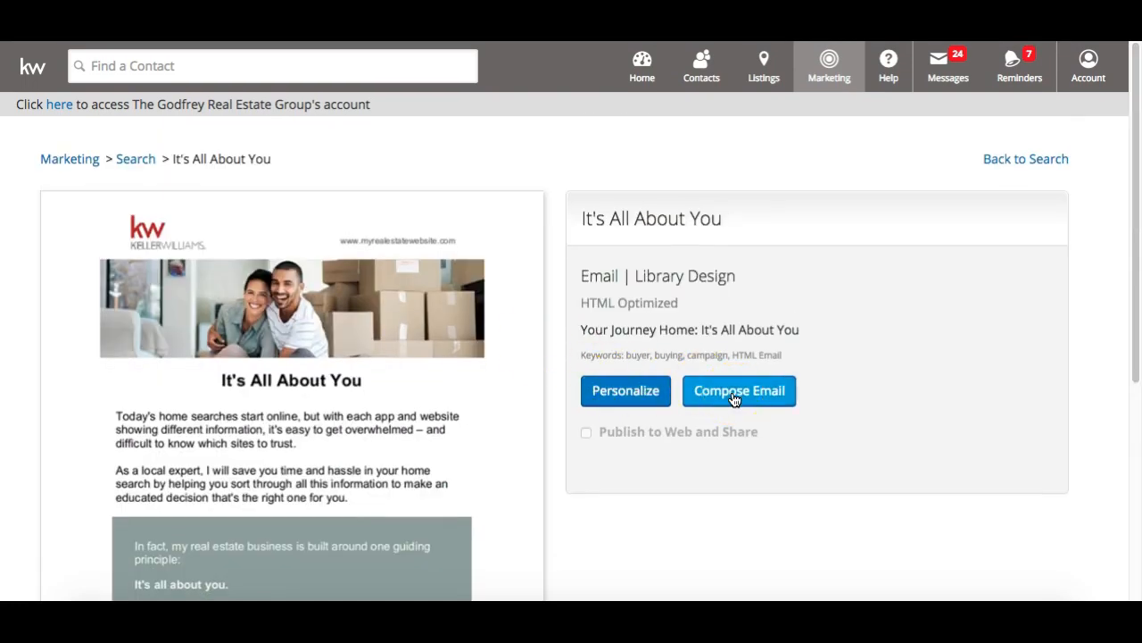
scroll(734, 399, down, 5)
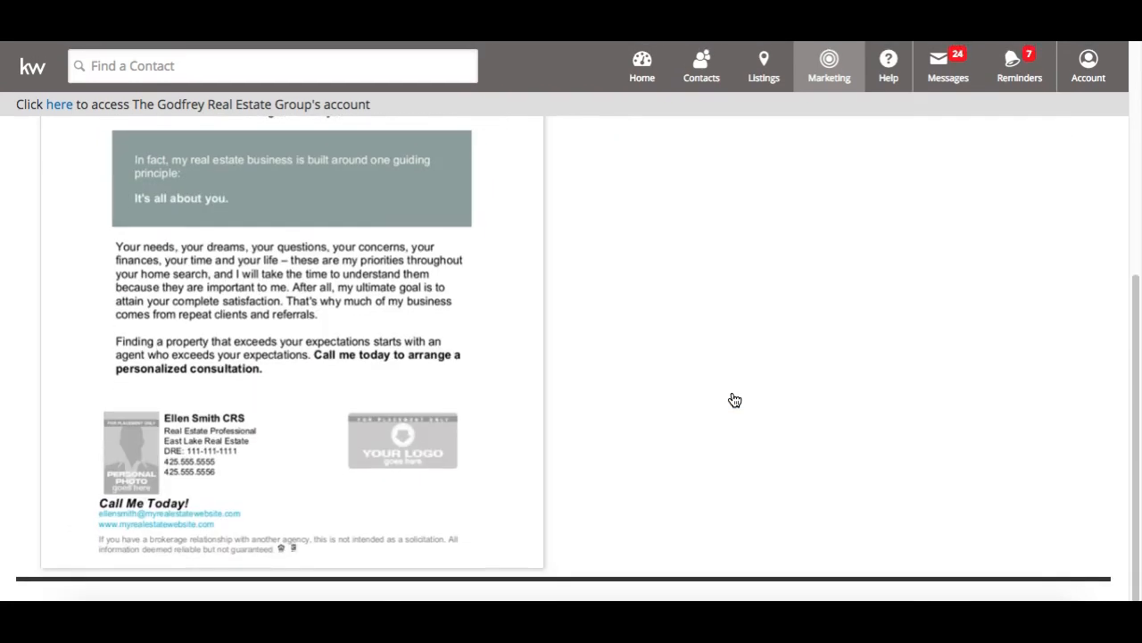
scroll(734, 399, up, 5)
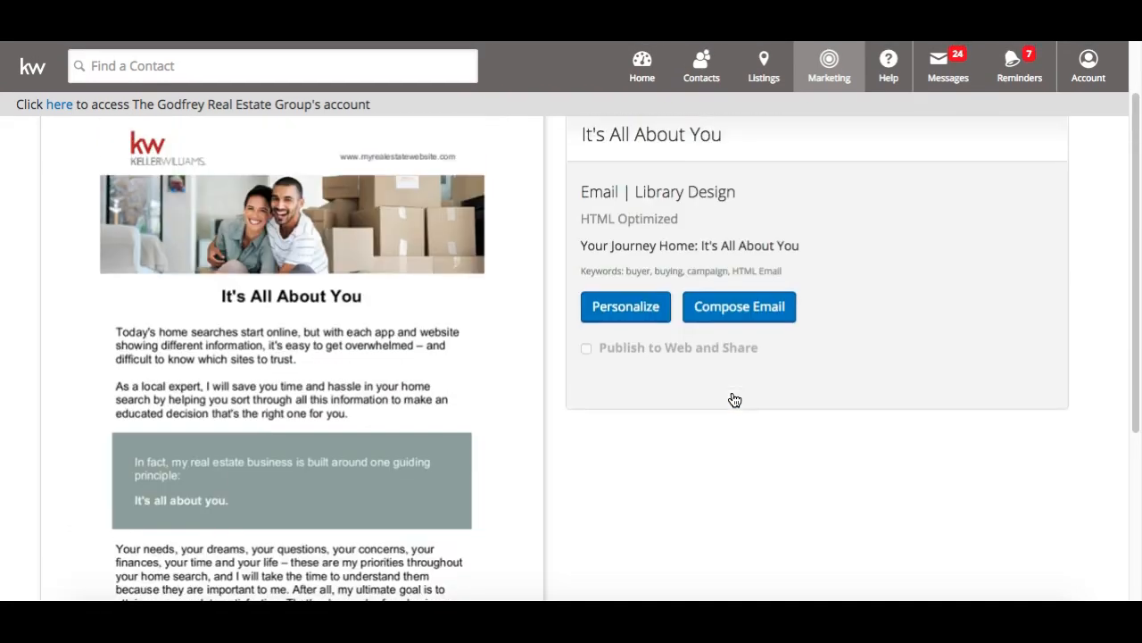
click(644, 312)
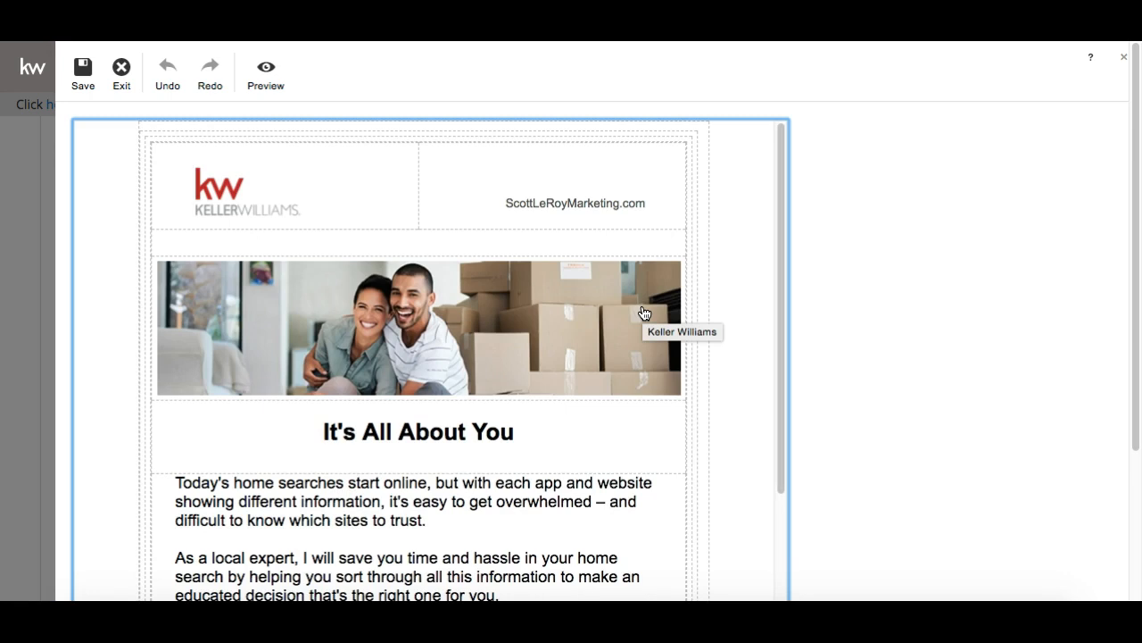
Add an exclamation mark to the headline so it reads 'It's All About You!'
scroll(382, 277, down, 3)
scroll(382, 278, down, 10)
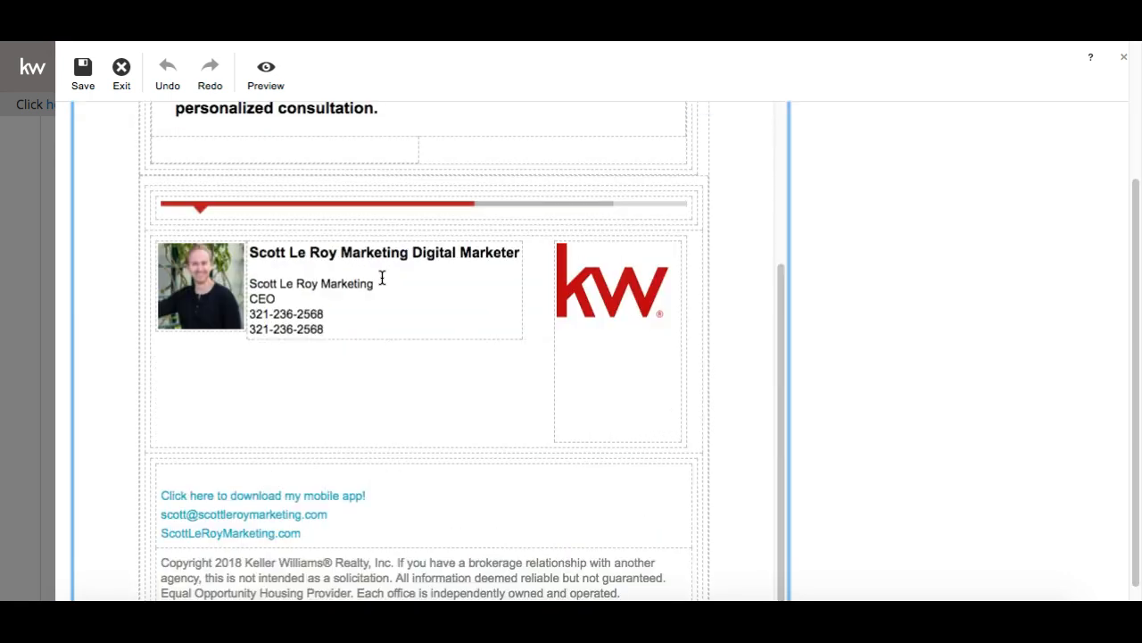
scroll(212, 301, up, 15)
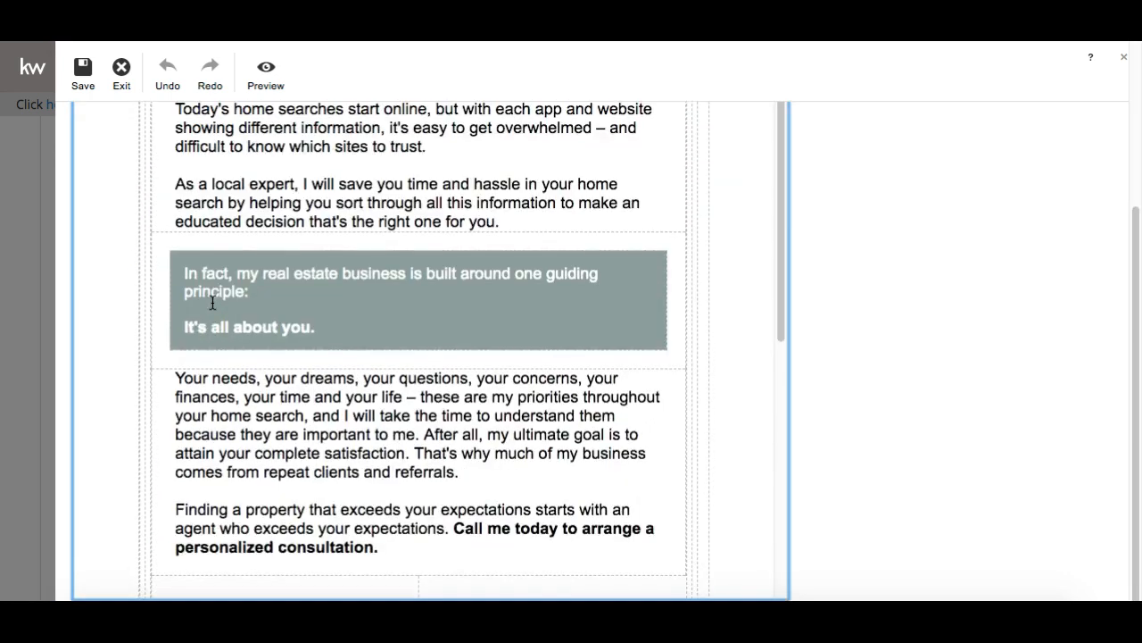
drag(514, 396, 326, 393)
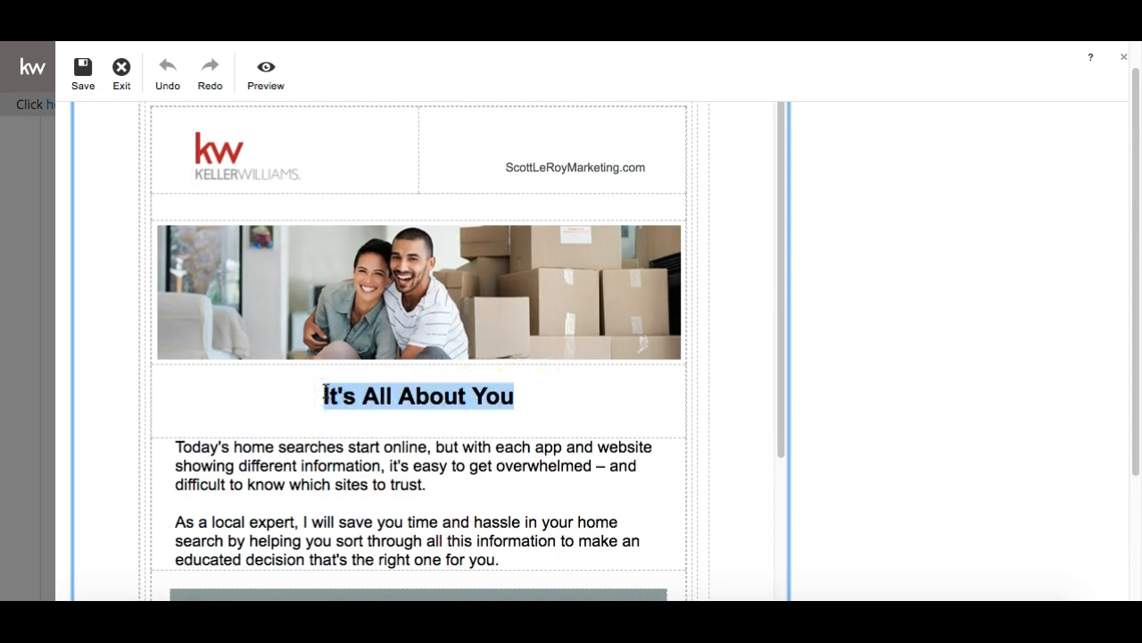
click(514, 395)
text(!)
click(419, 500)
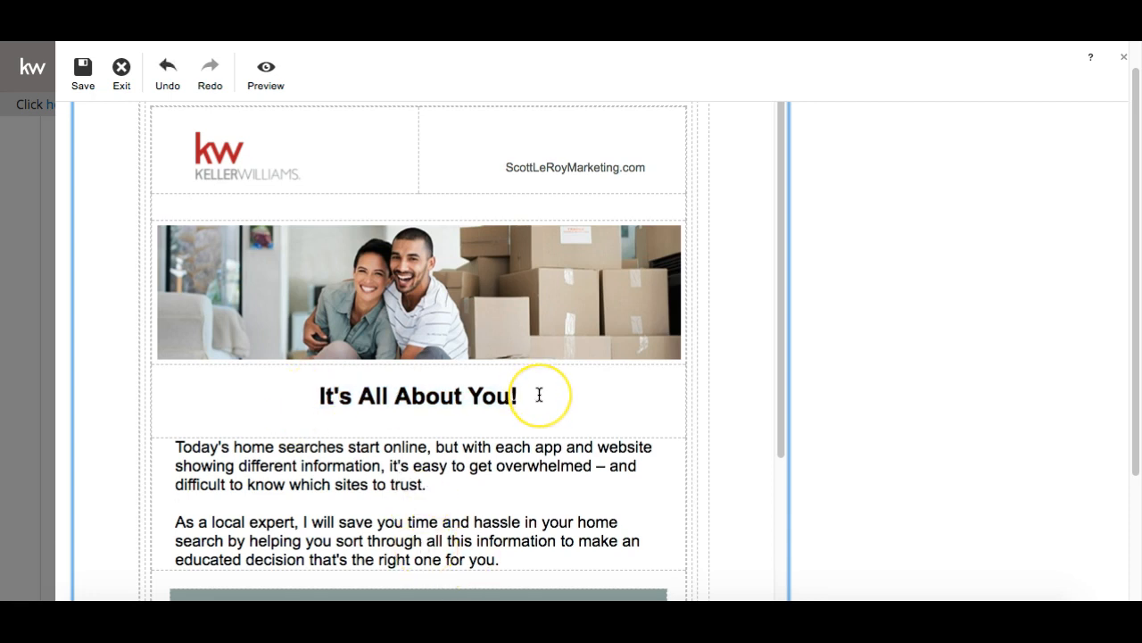
Check the header photo's image options, then return to the body text
scroll(539, 395, down, 2)
scroll(472, 502, down, 5)
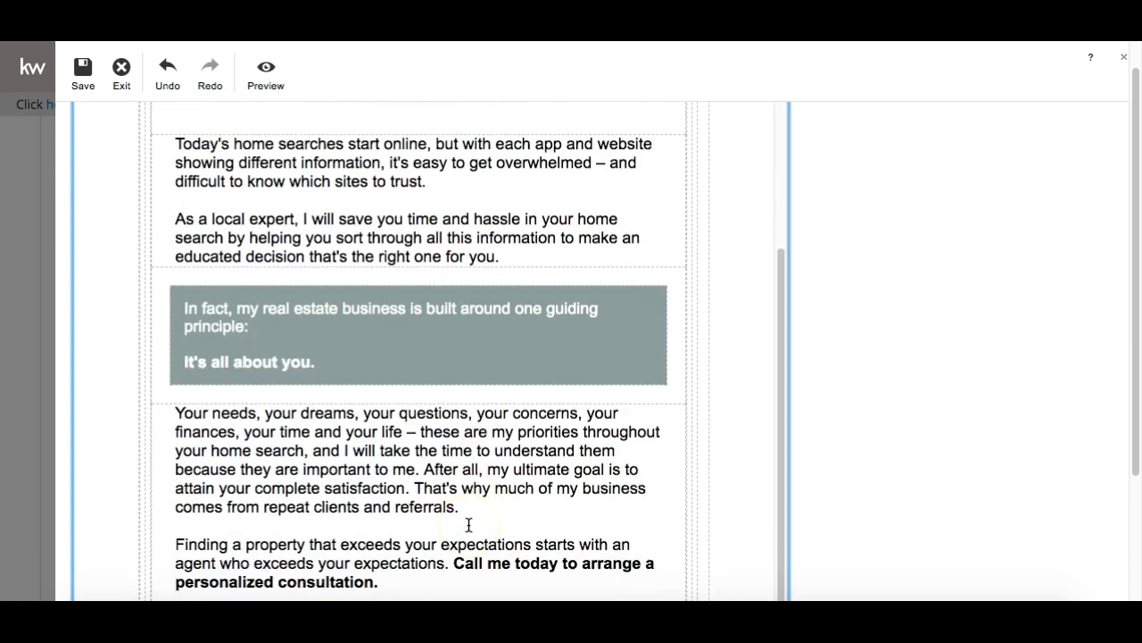
scroll(468, 525, down, 7)
scroll(466, 525, up, 15)
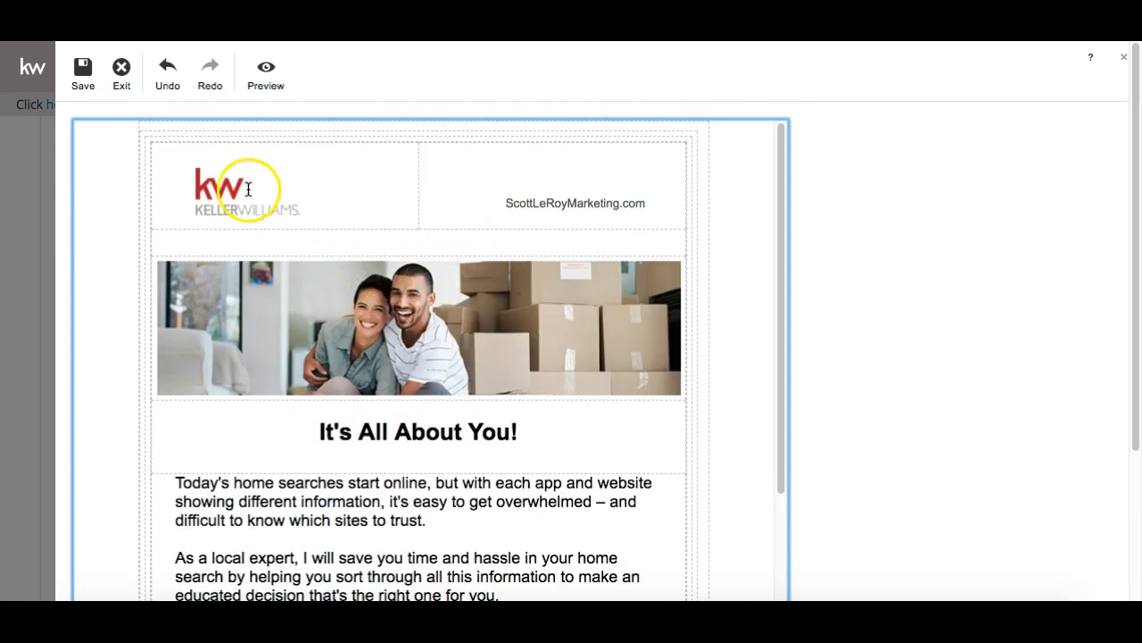
click(267, 342)
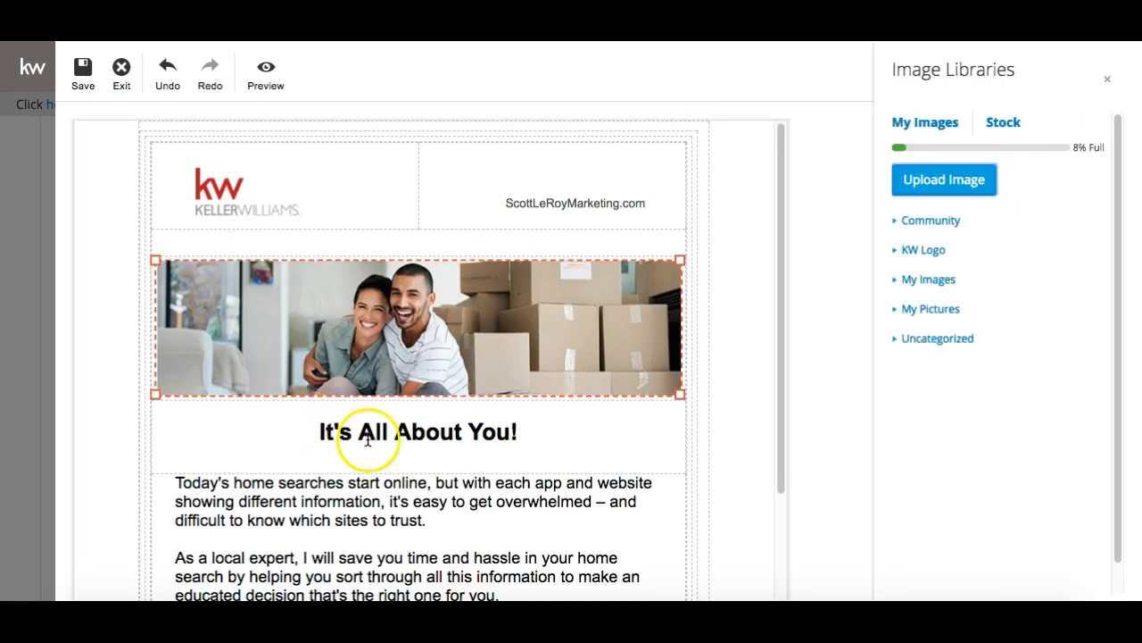
click(385, 482)
Save the design under the name It's All About You and exit the editor
scroll(387, 479, down, 5)
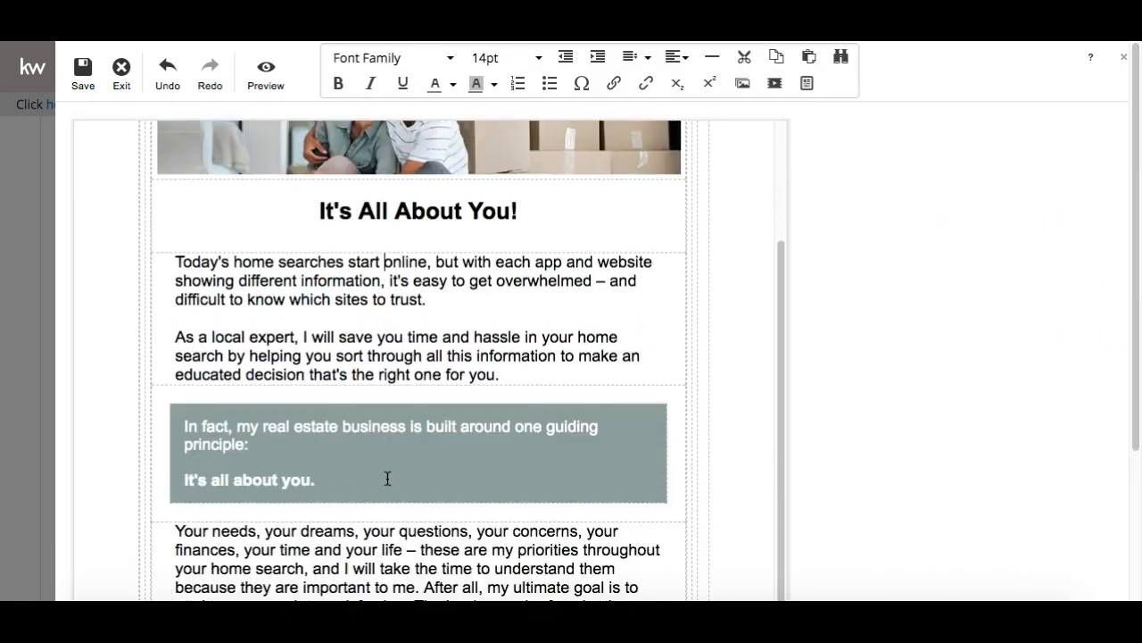
scroll(388, 476, down, 3)
scroll(388, 475, up, 8)
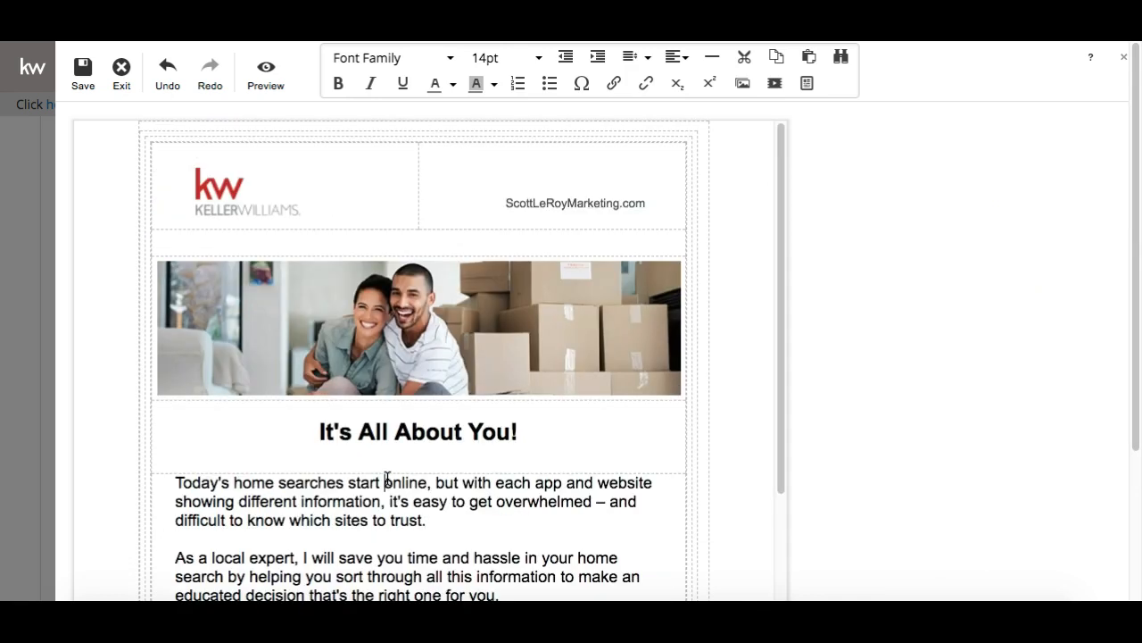
click(85, 76)
click(428, 360)
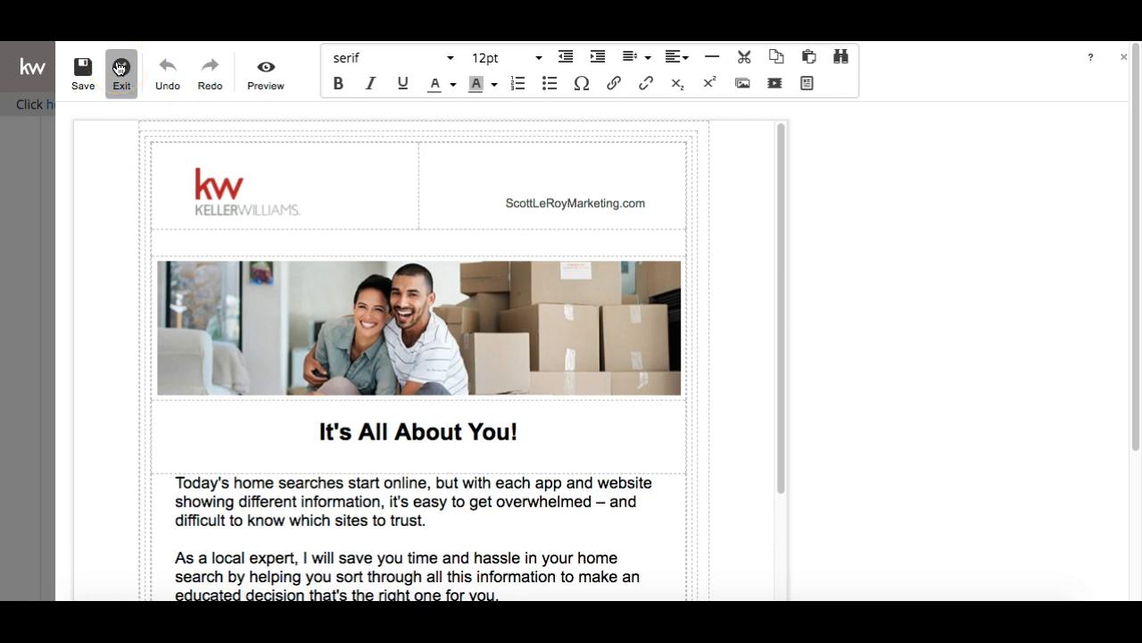
click(119, 68)
Review the saved design's preview and right-click the email image for its save options
scroll(259, 322, down, 5)
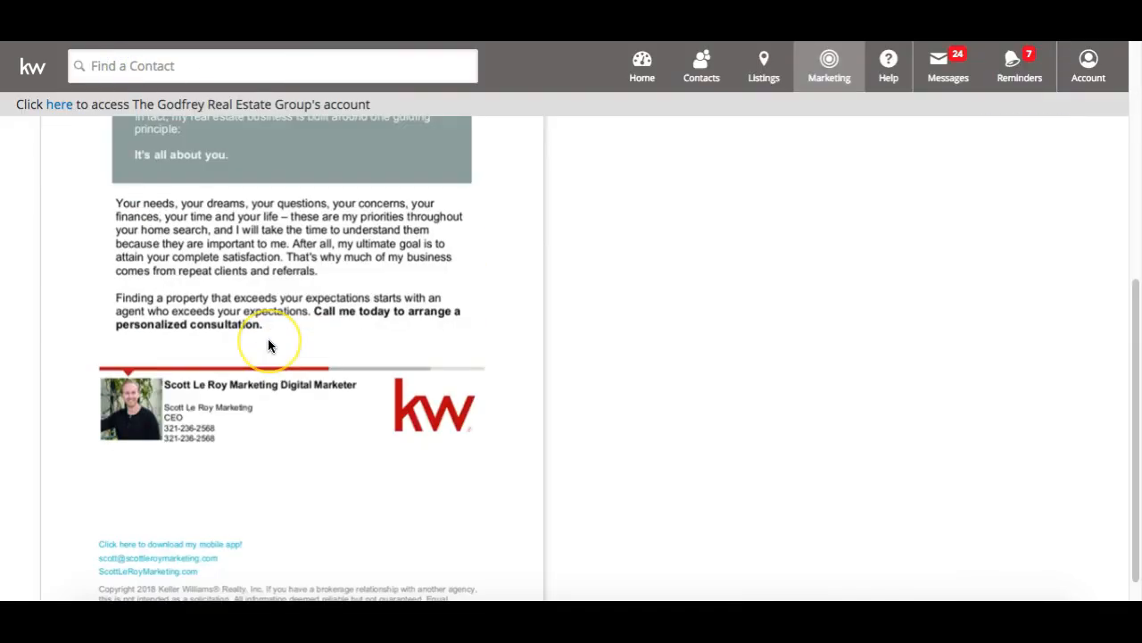
scroll(268, 344, up, 3)
scroll(267, 344, down, 2)
scroll(268, 345, down, 2)
scroll(721, 228, up, 5)
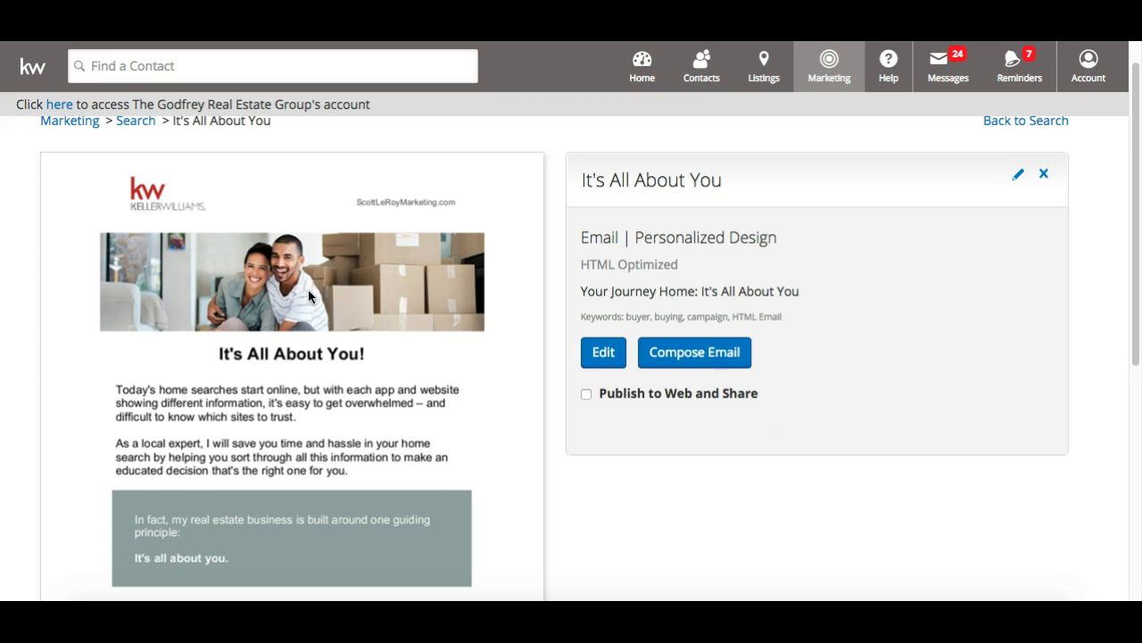
scroll(308, 290, down, 5)
scroll(308, 290, up, 6)
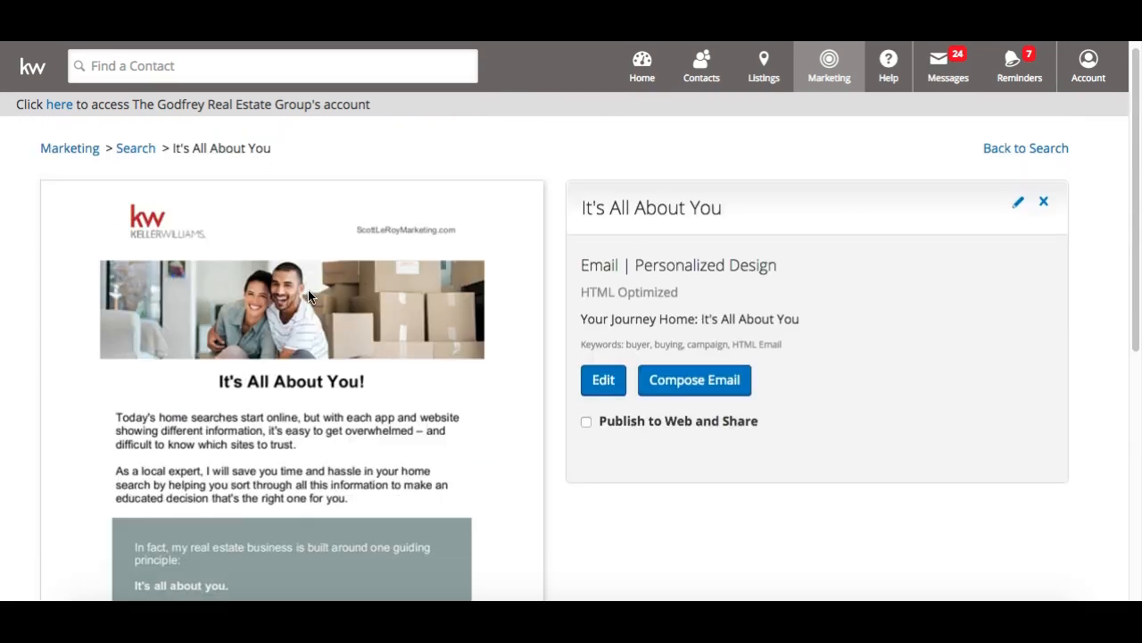
scroll(308, 291, down, 1)
right_click(308, 291)
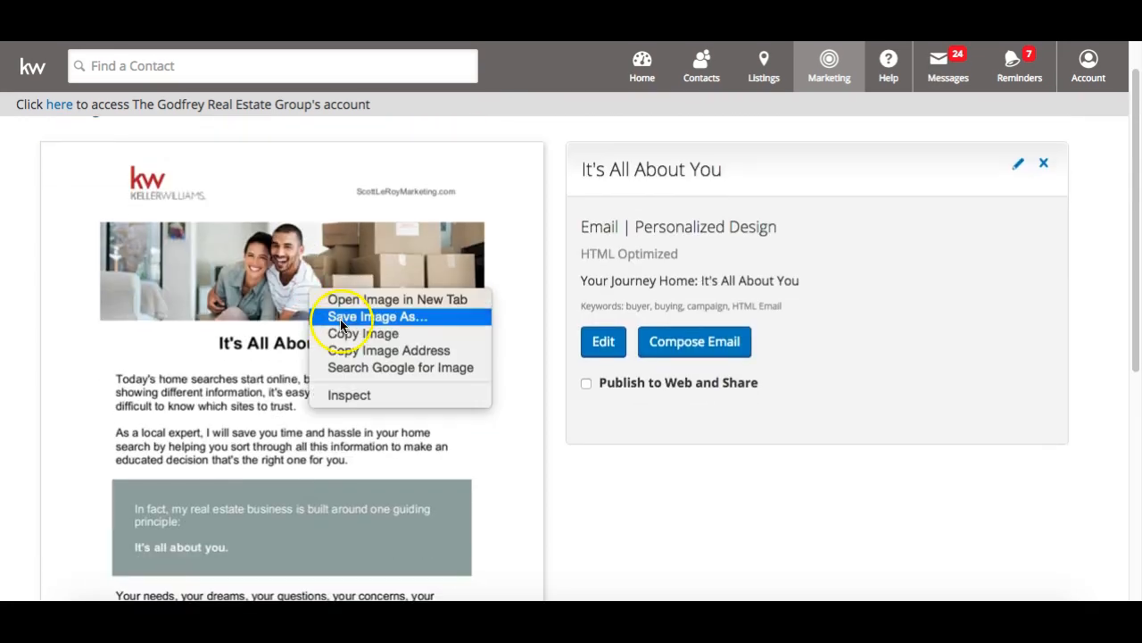
Save the preview image into Downloads as 1836551_4375329_f.jpg and open it
click(341, 317)
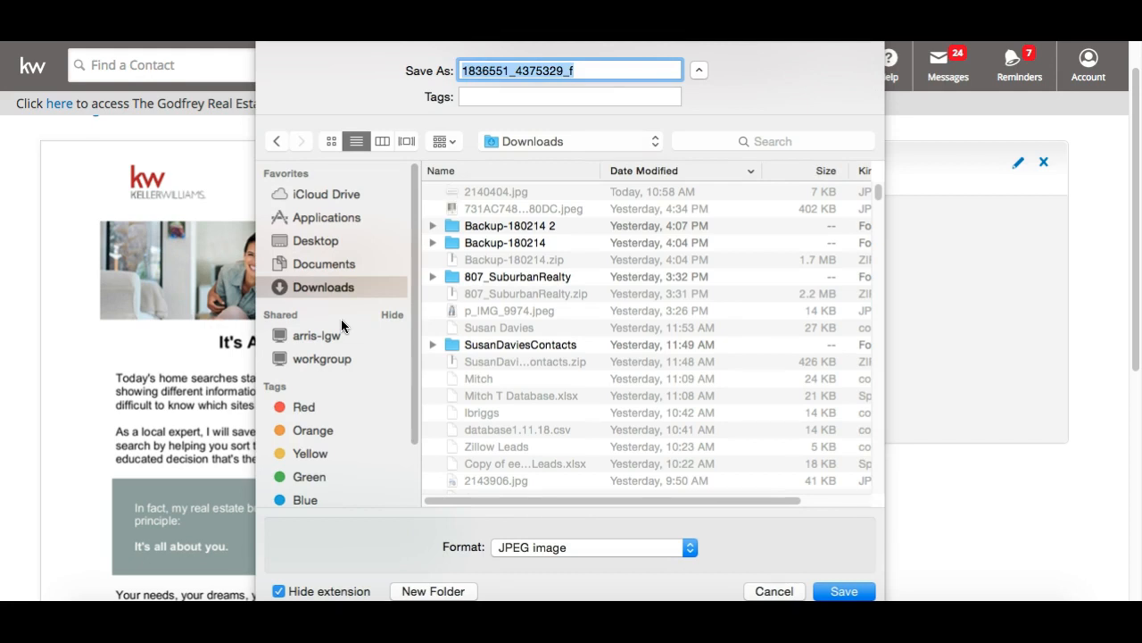
key(Return)
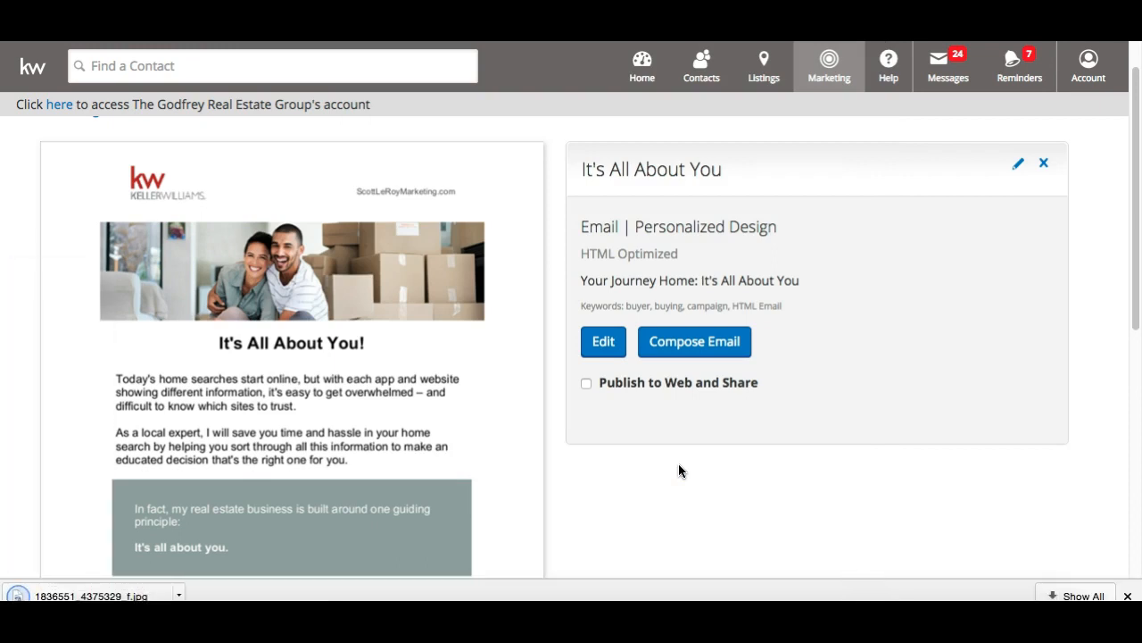
click(60, 593)
Open 1836551_4375329_f.jpg in Preview and move its window fully into view
click(59, 594)
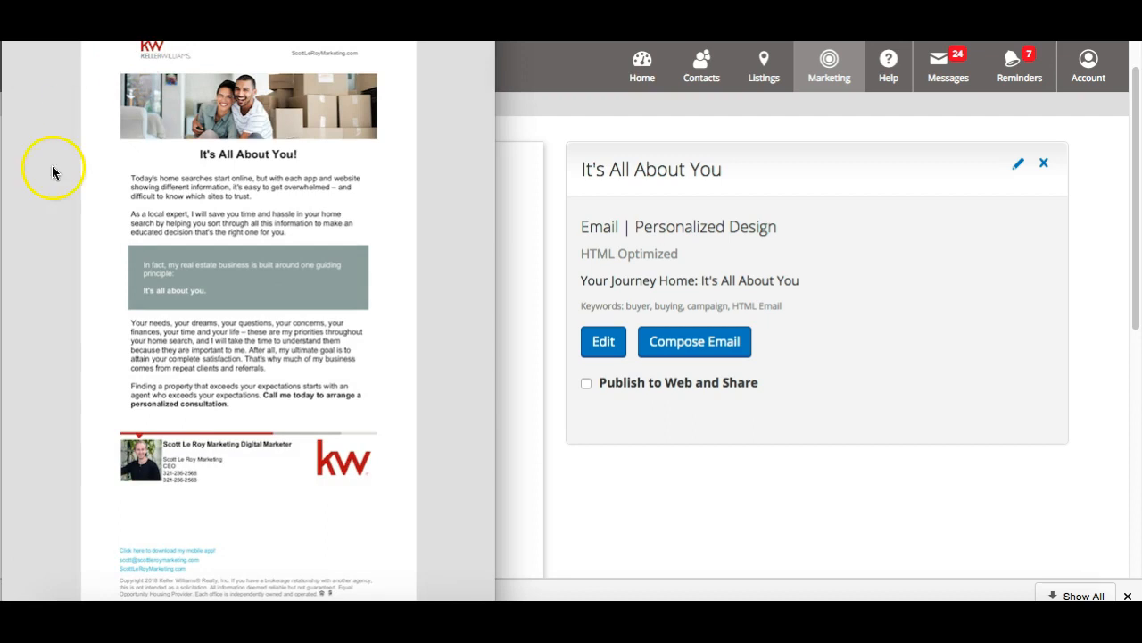
click(219, 170)
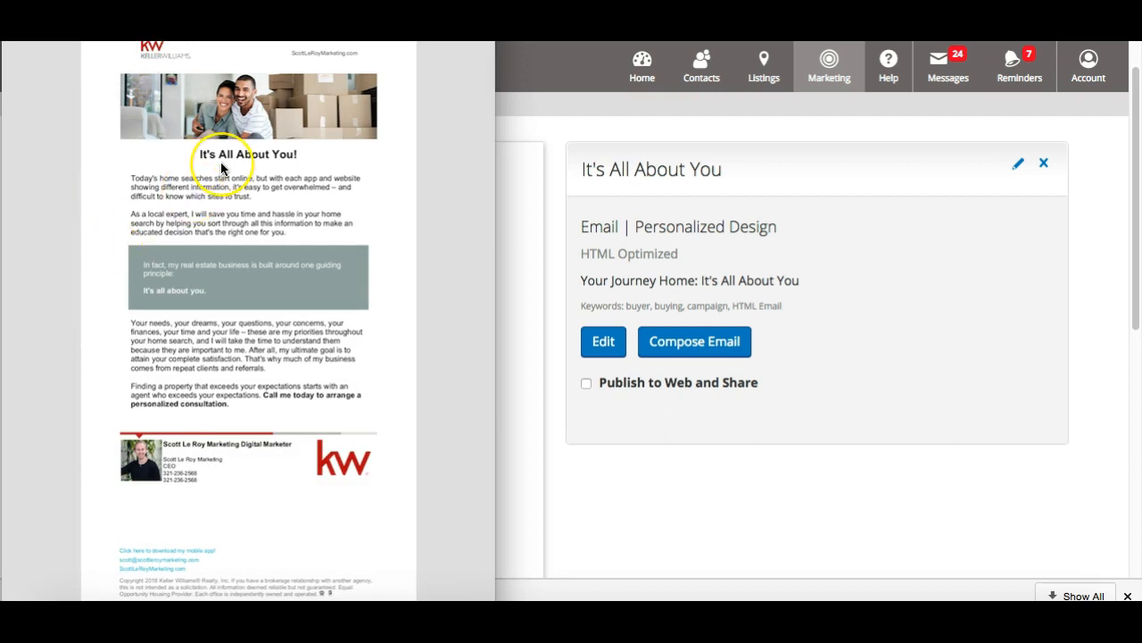
click(134, 89)
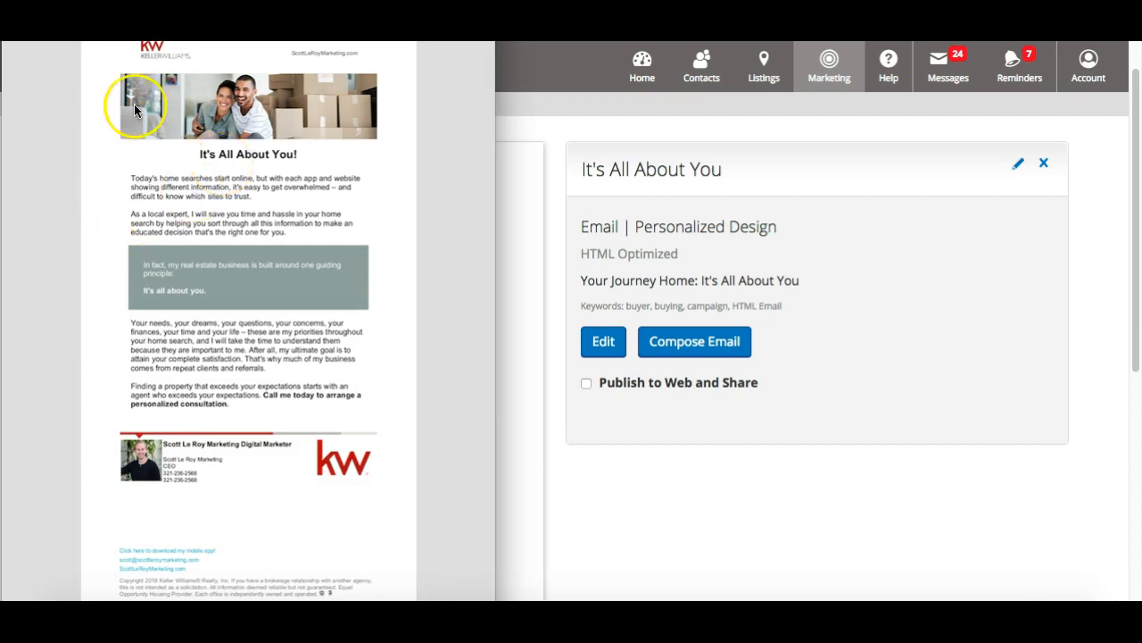
click(119, 492)
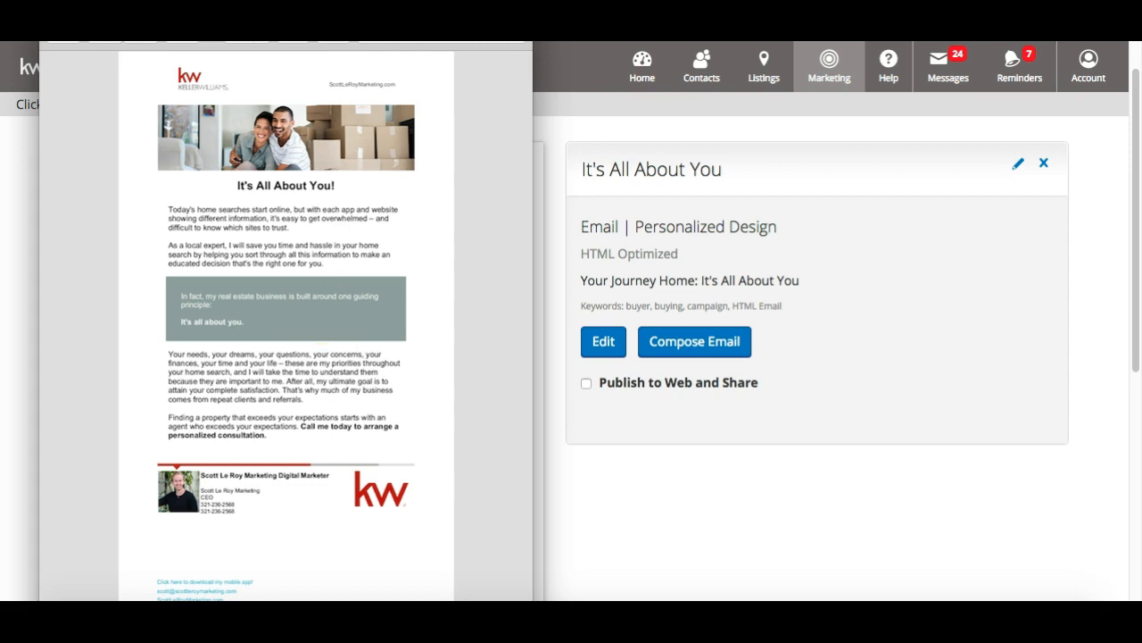
drag(195, 12, 203, 50)
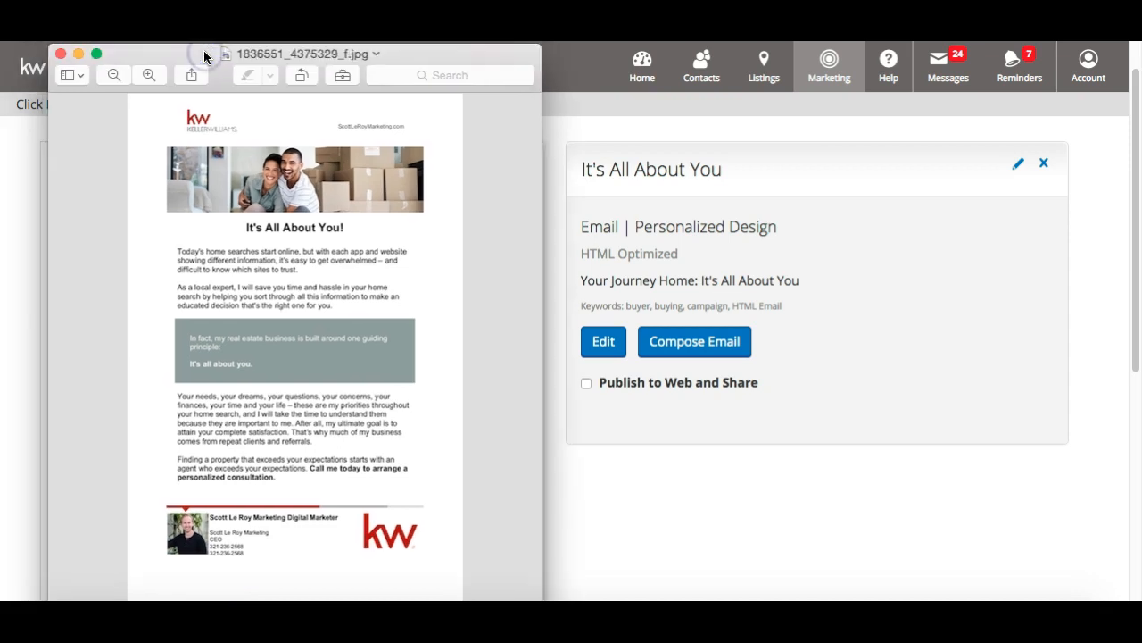
Close Preview and compose a new email from the It's All About You design
click(59, 57)
scroll(51, 290, down, 5)
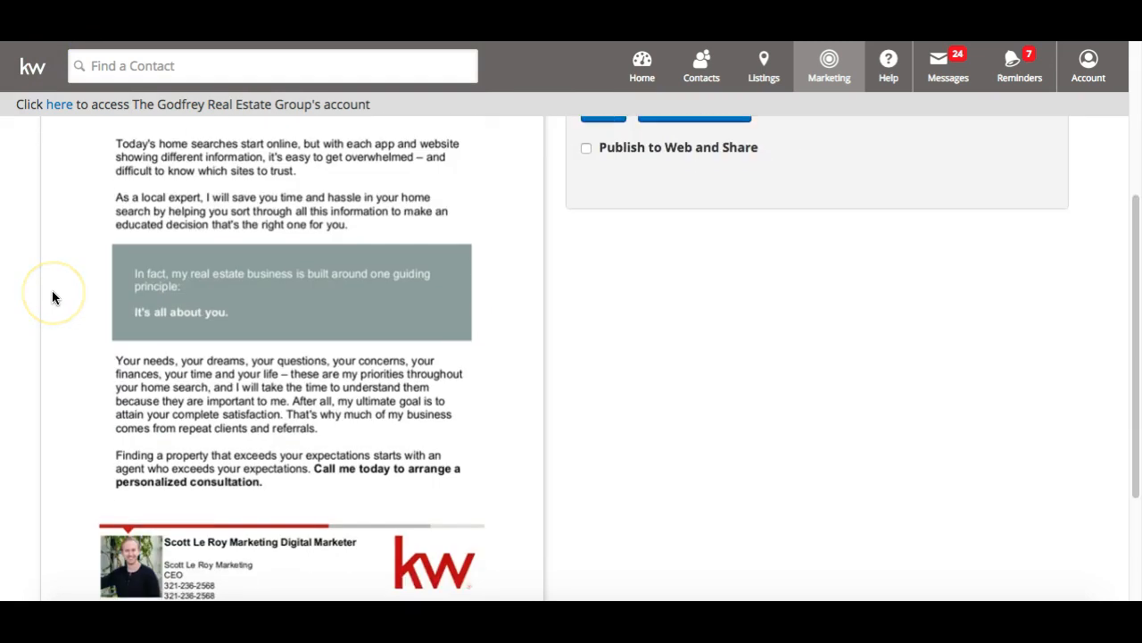
scroll(52, 291, up, 4)
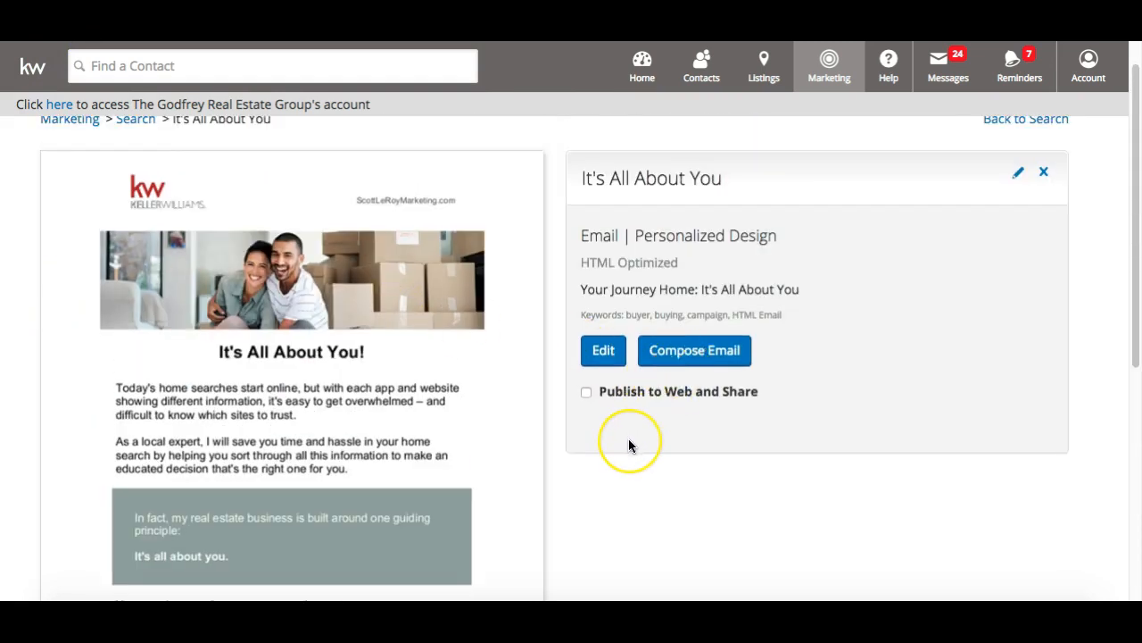
click(701, 348)
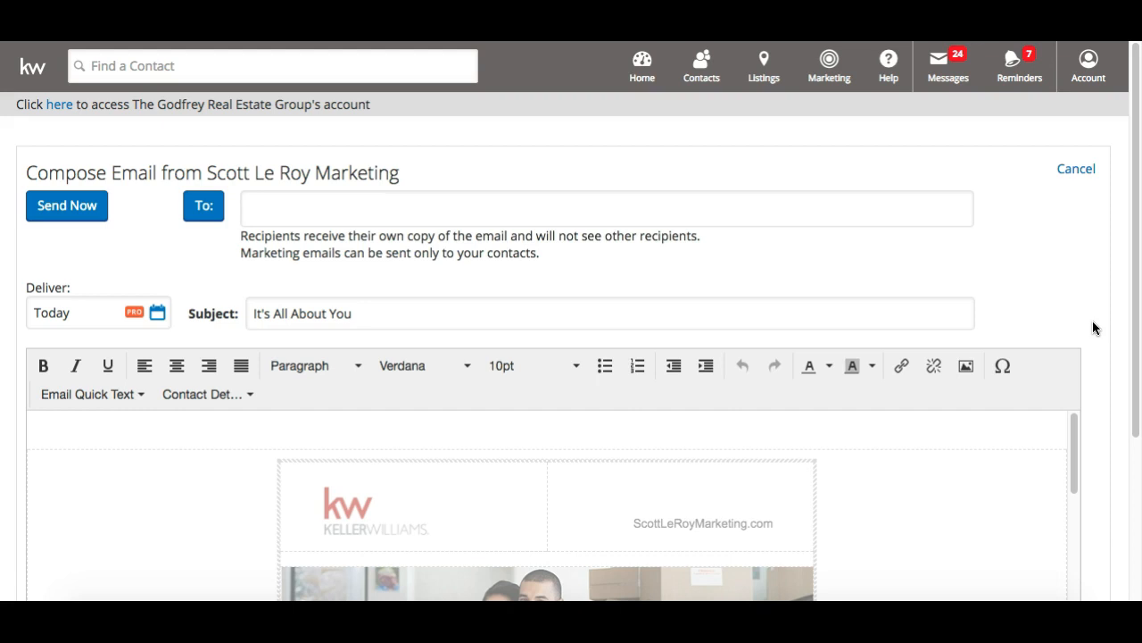
scroll(1093, 326, down, 5)
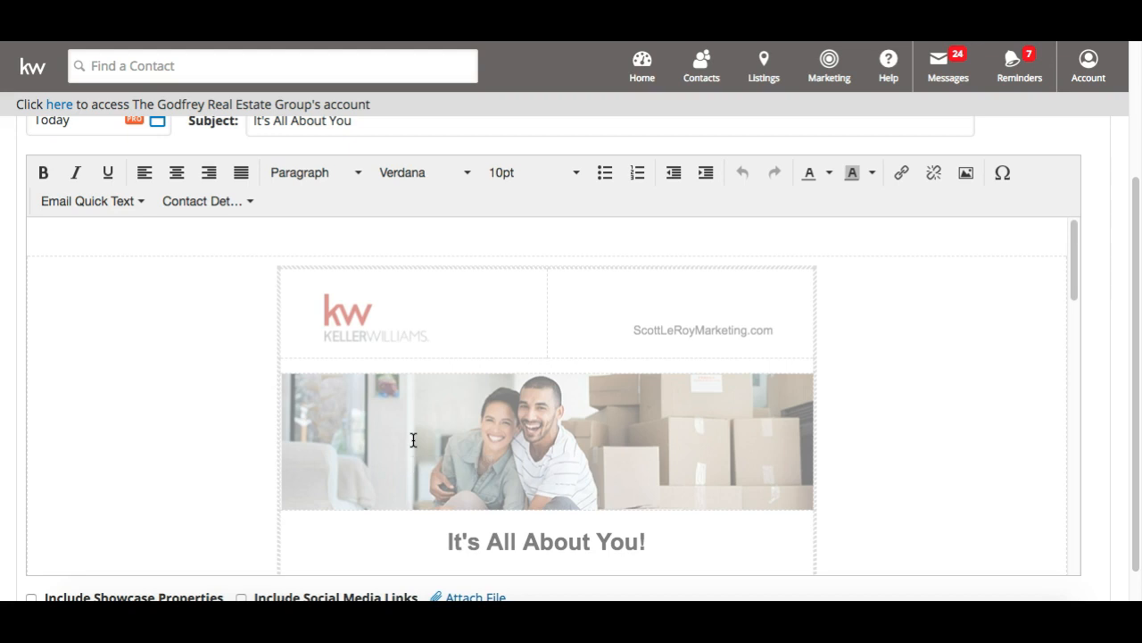
Select all of the email's content and scroll to the bottom of the editor
scroll(414, 439, up, 3)
scroll(382, 378, down, 1)
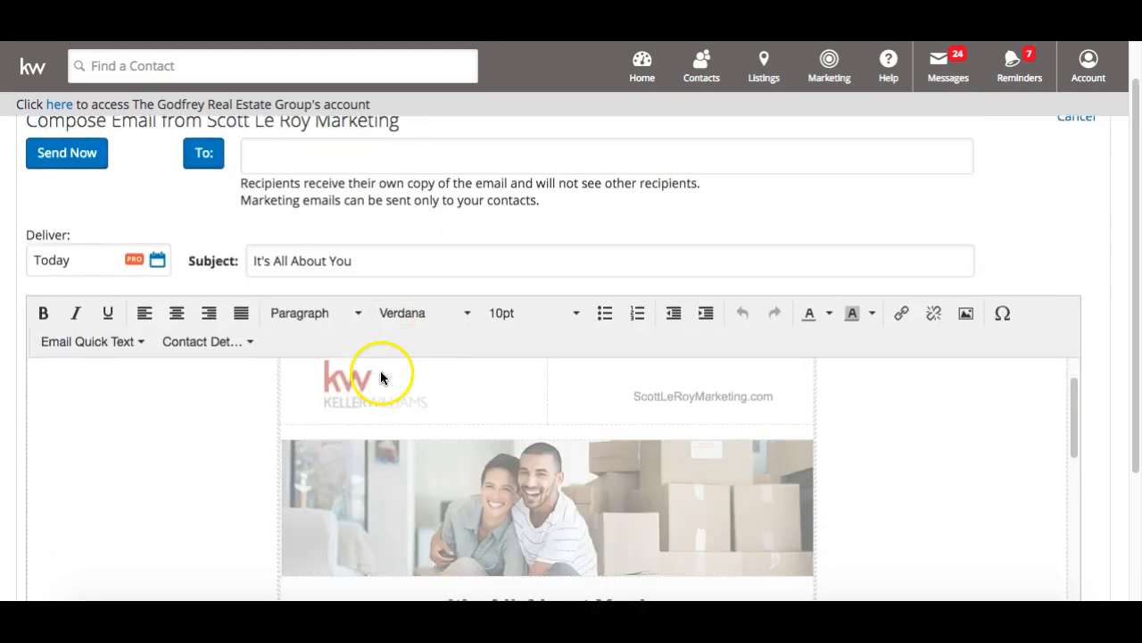
scroll(201, 398, up, 2)
scroll(543, 224, down, 3)
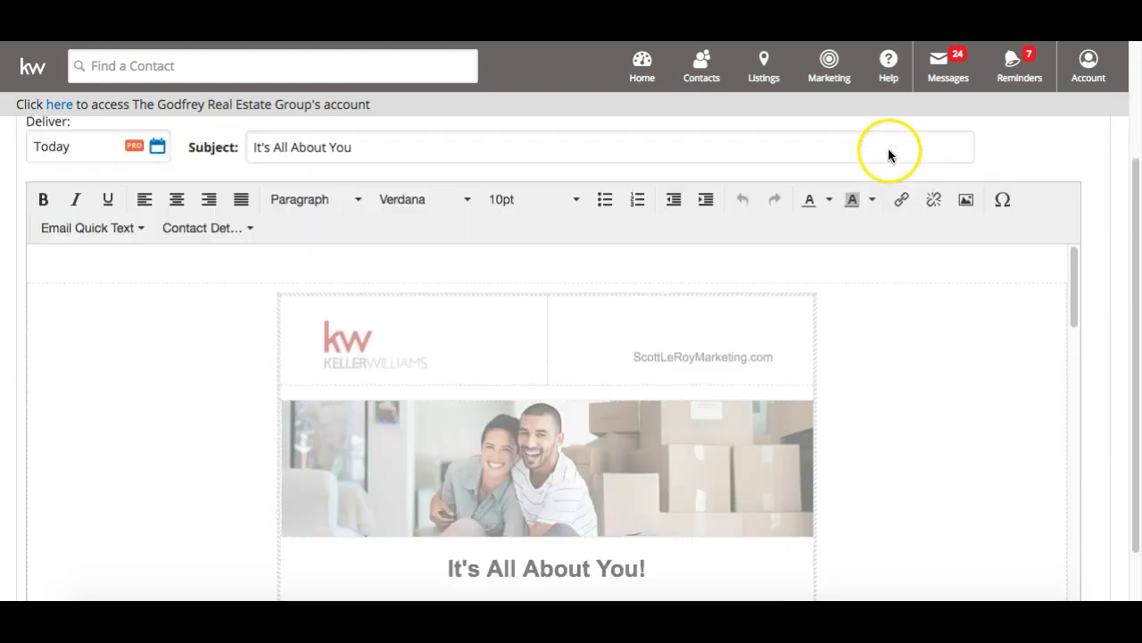
key(ctrl+a)
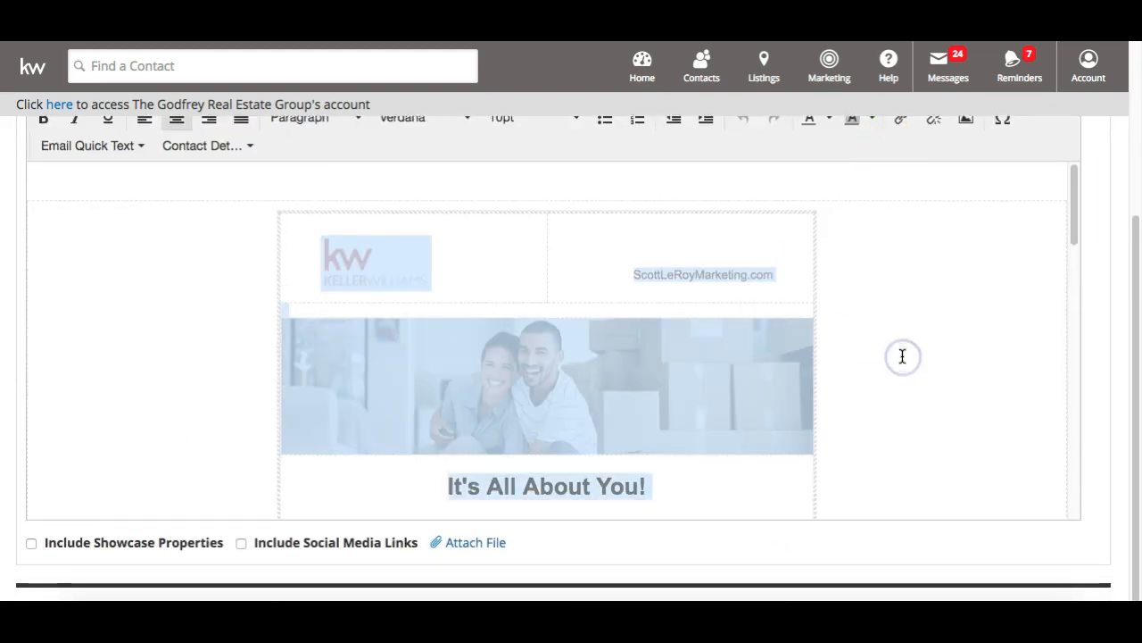
scroll(666, 323, down, 3)
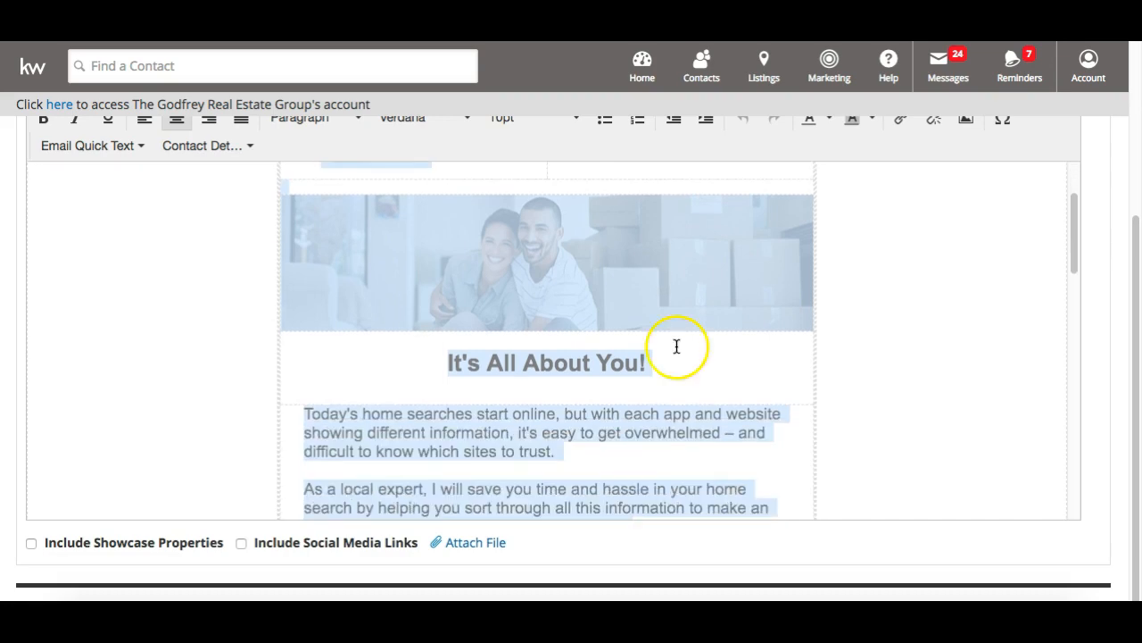
scroll(587, 383, up, 5)
scroll(586, 379, down, 3)
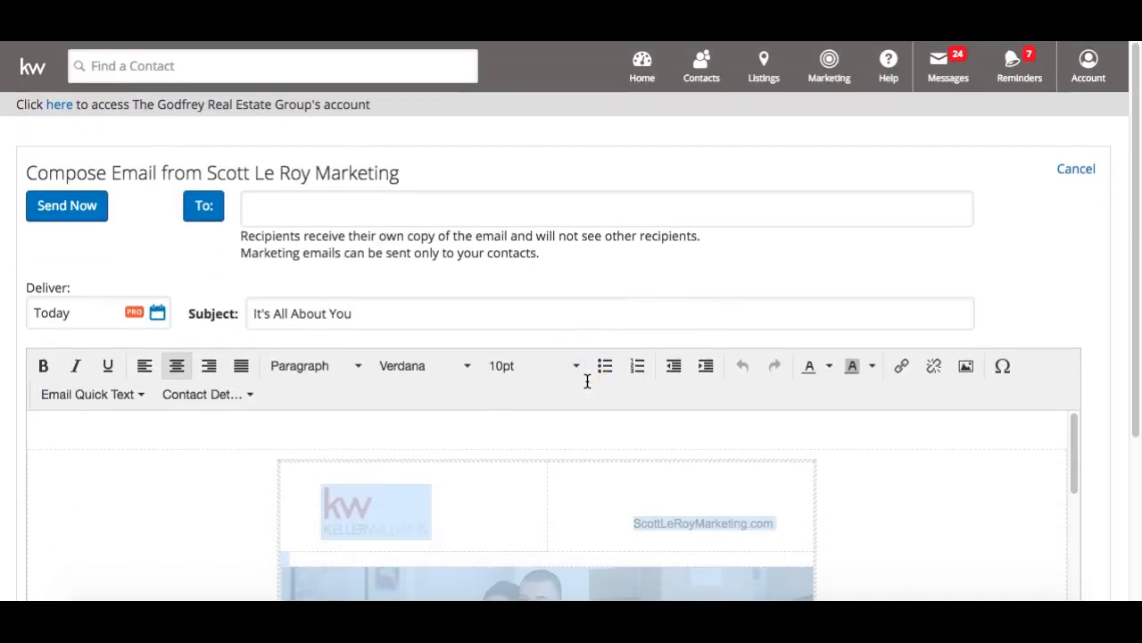
scroll(586, 383, down, 7)
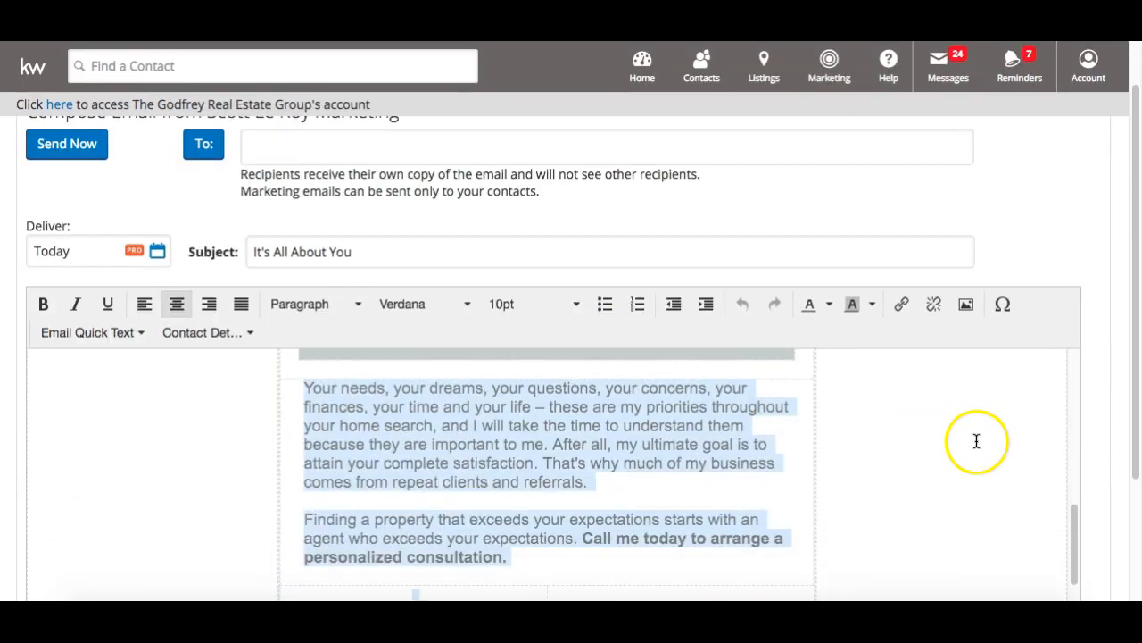
scroll(660, 439, down, 8)
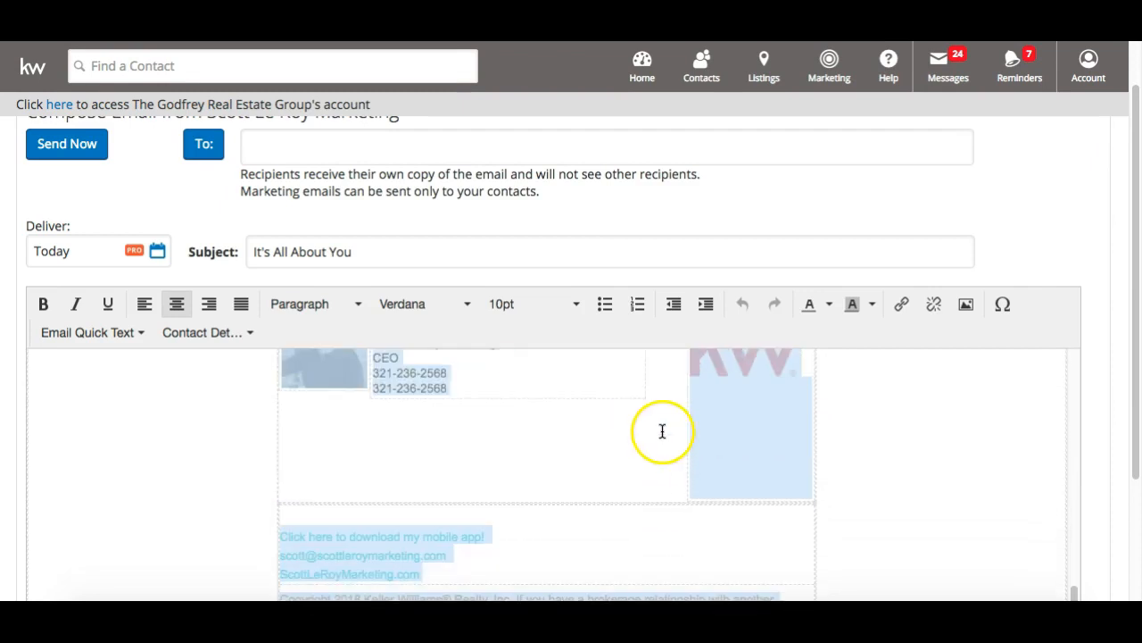
scroll(613, 405, down, 5)
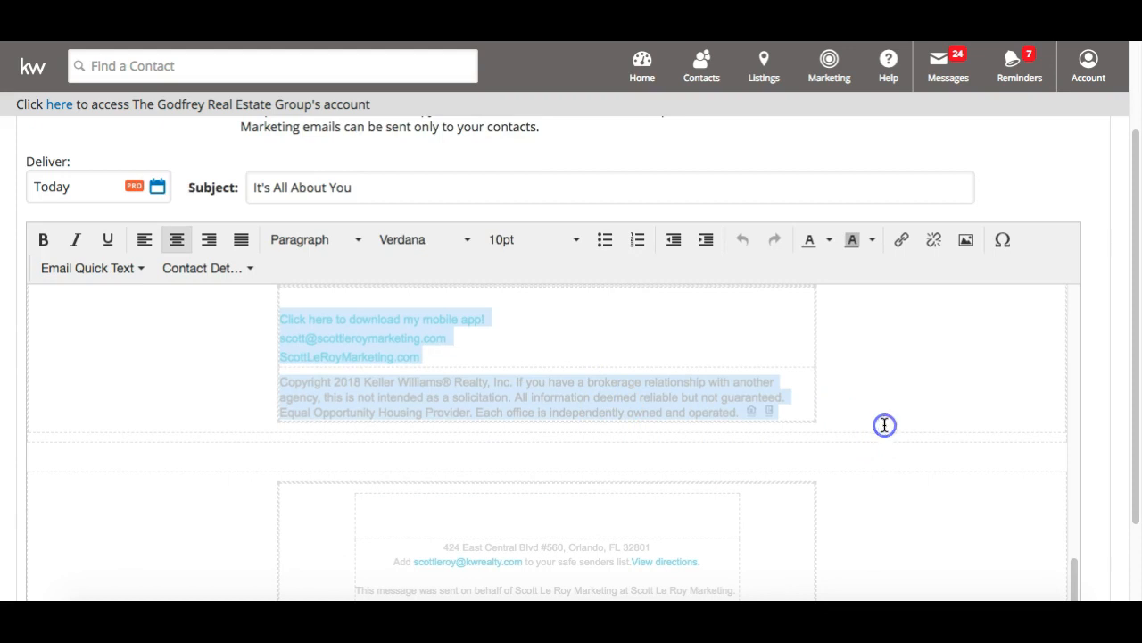
scroll(884, 424, down, 3)
scroll(884, 424, up, 20)
scroll(885, 424, down, 20)
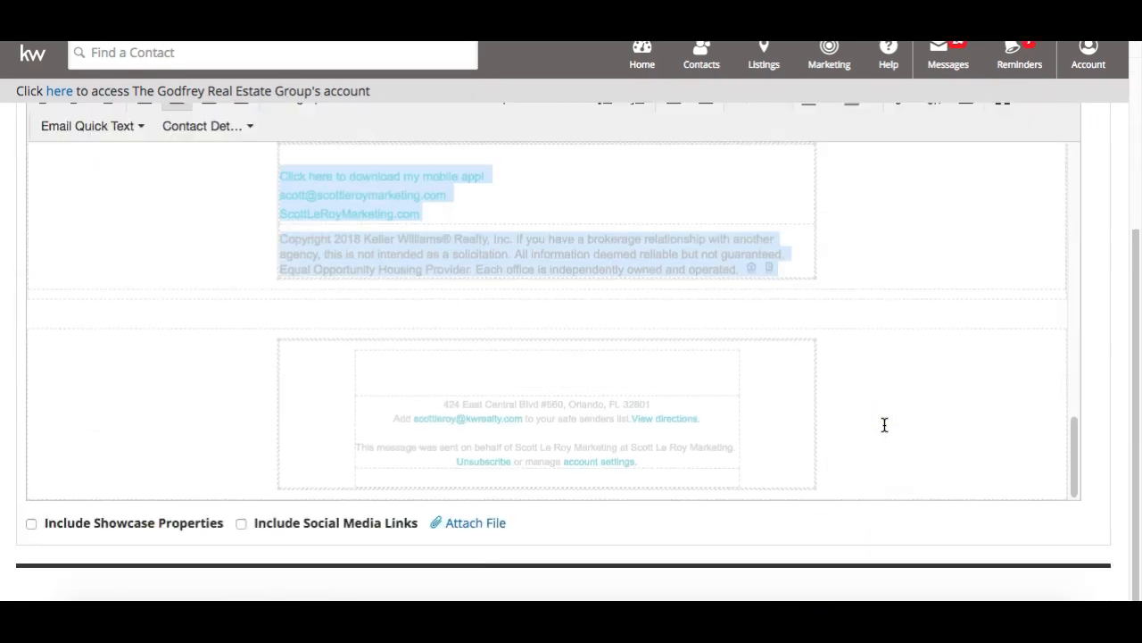
Turn on Include Showcase Properties and Include Social Media Links for the email
click(31, 536)
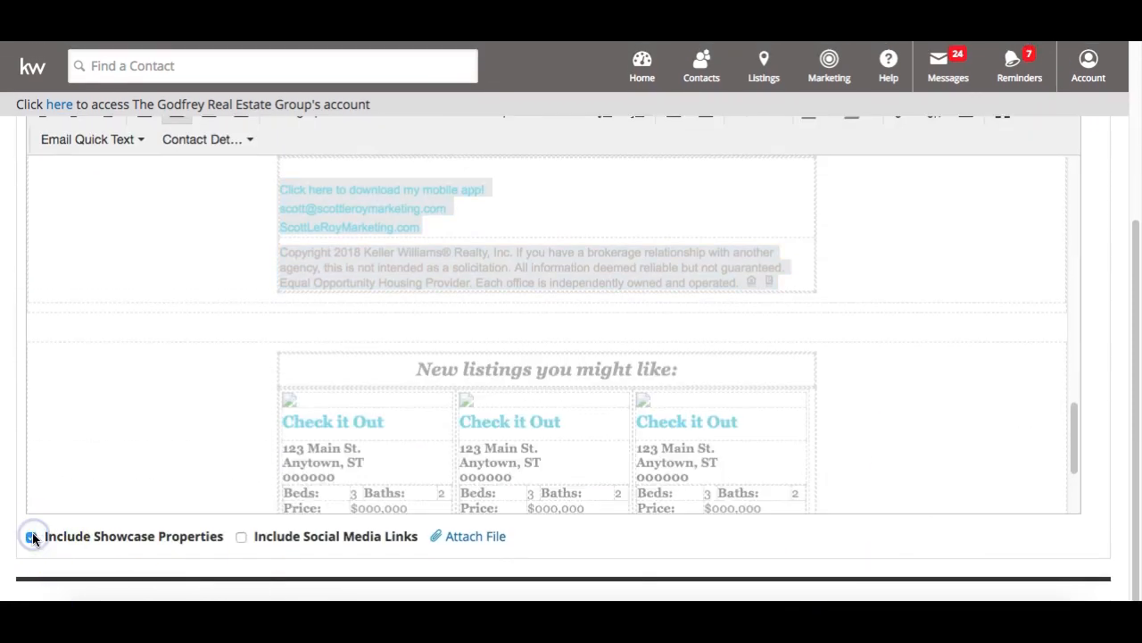
scroll(212, 411, down, 2)
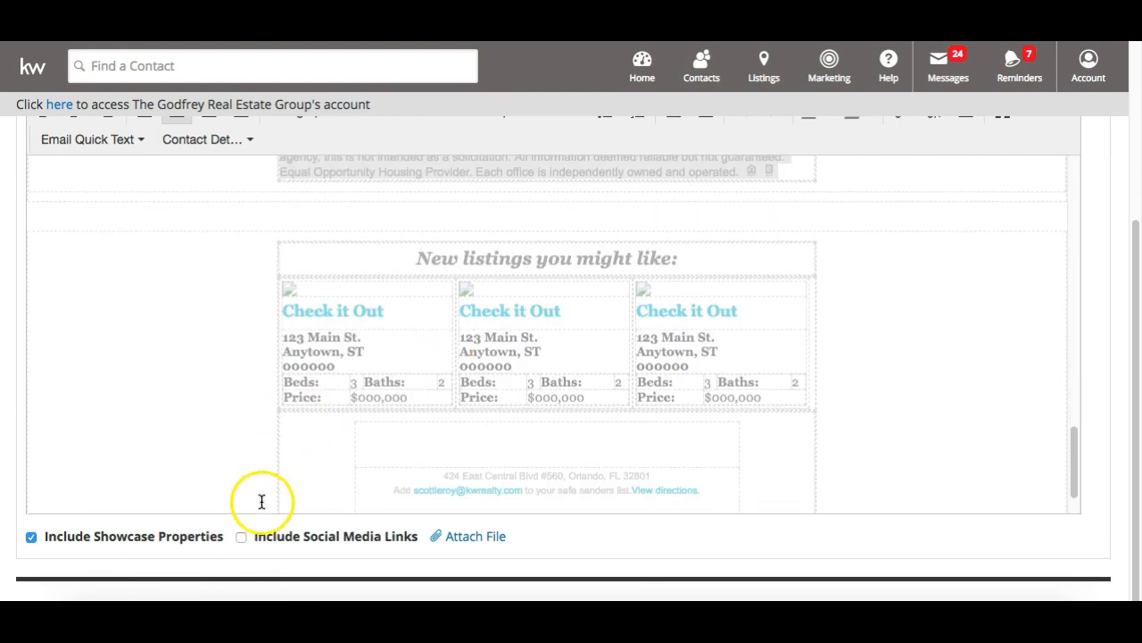
click(240, 535)
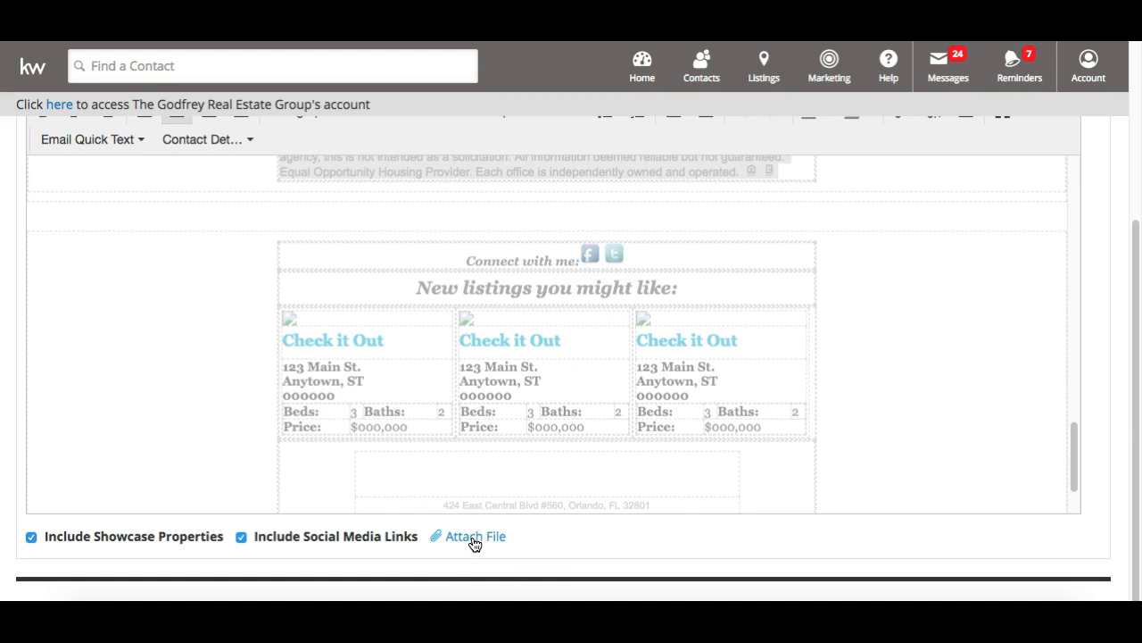
scroll(474, 543, up, 5)
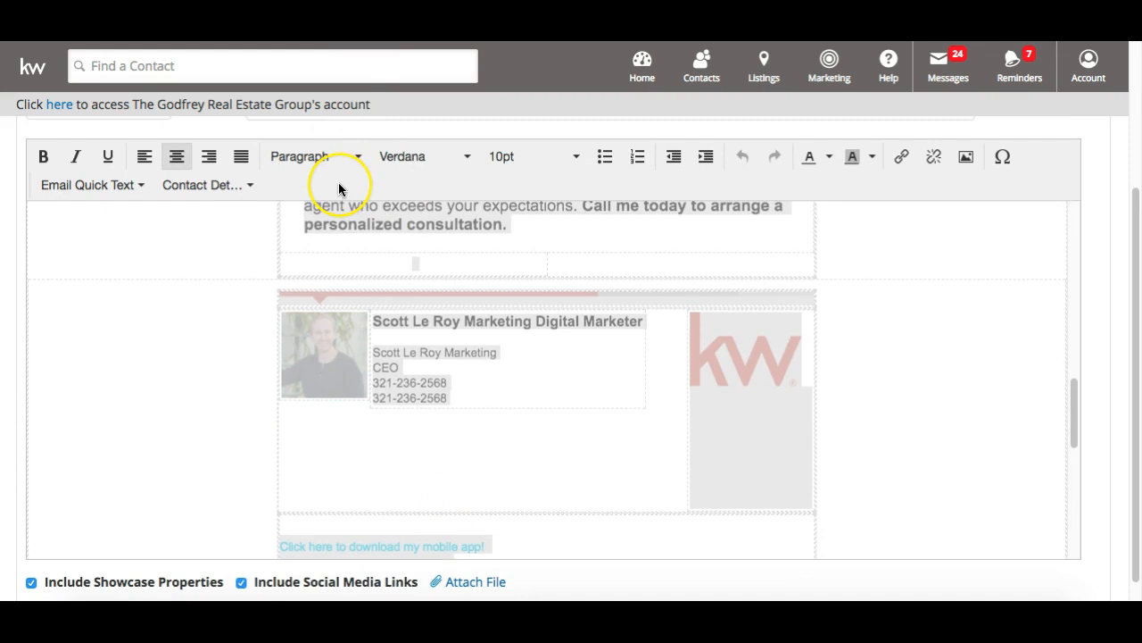
scroll(338, 182, up, 3)
click(395, 320)
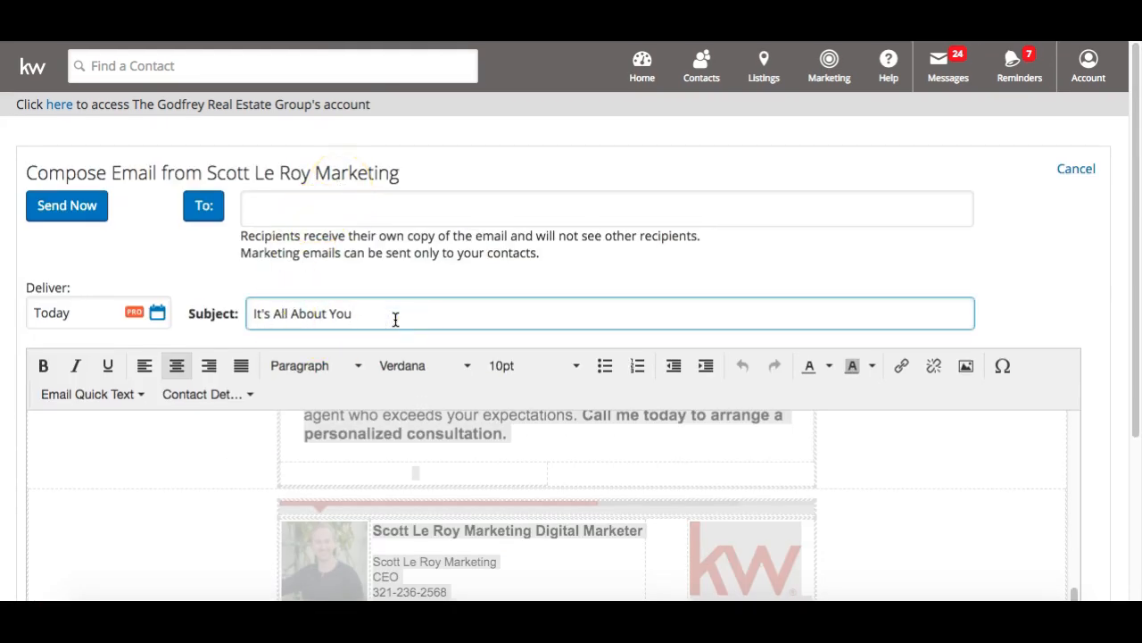
Add '!' to the subject and add the client contact as recipient from the suggestion
text(!)
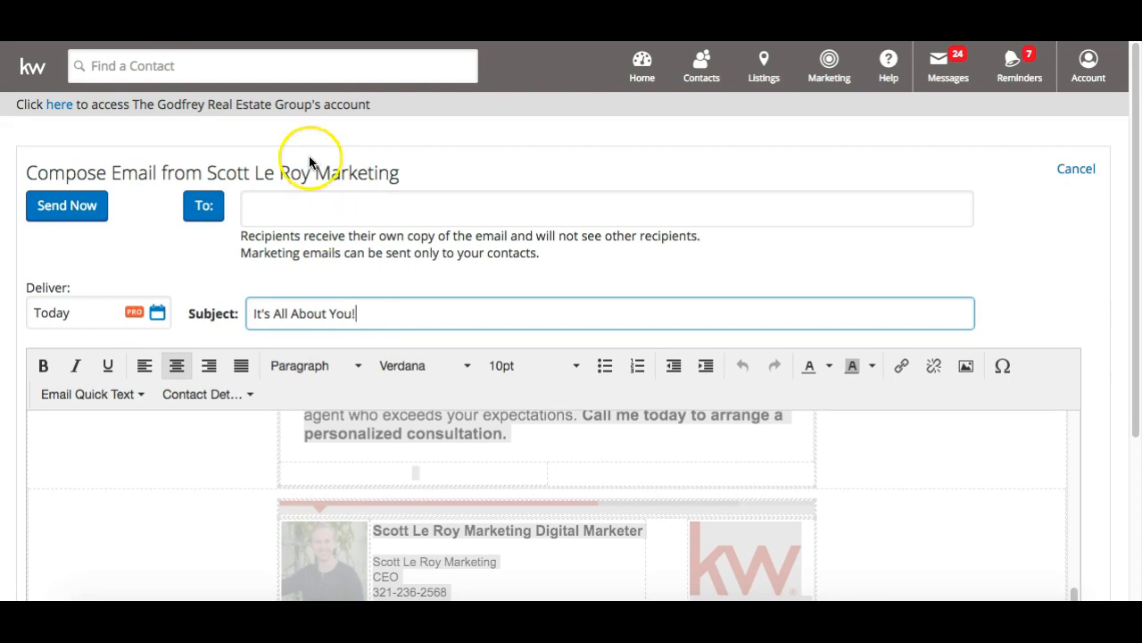
click(287, 194)
text(bailey@)
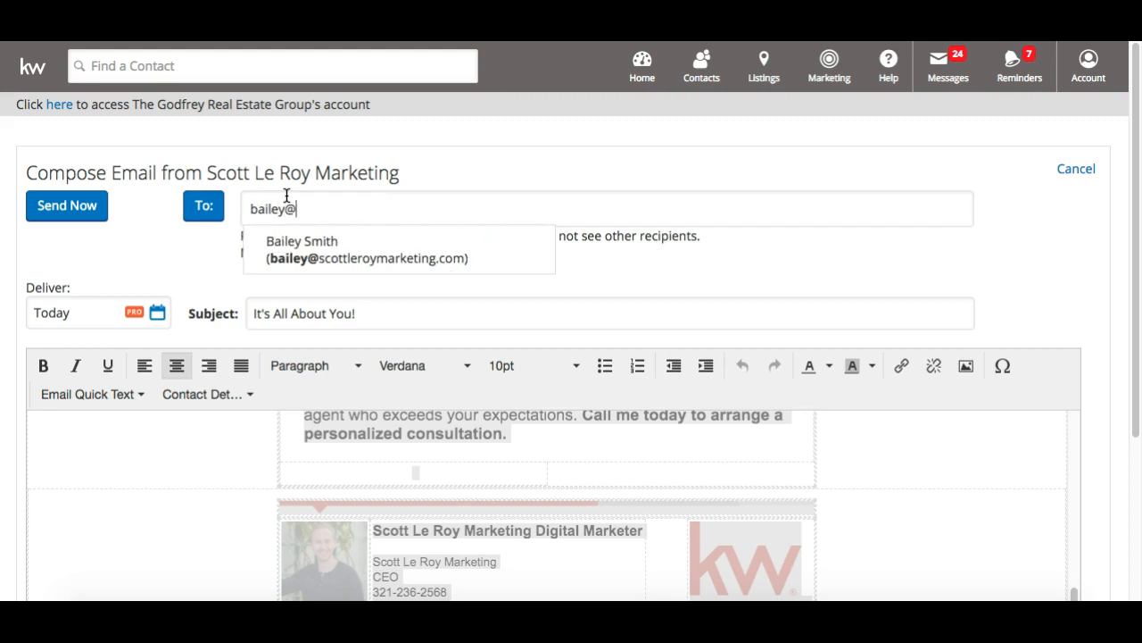
click(281, 252)
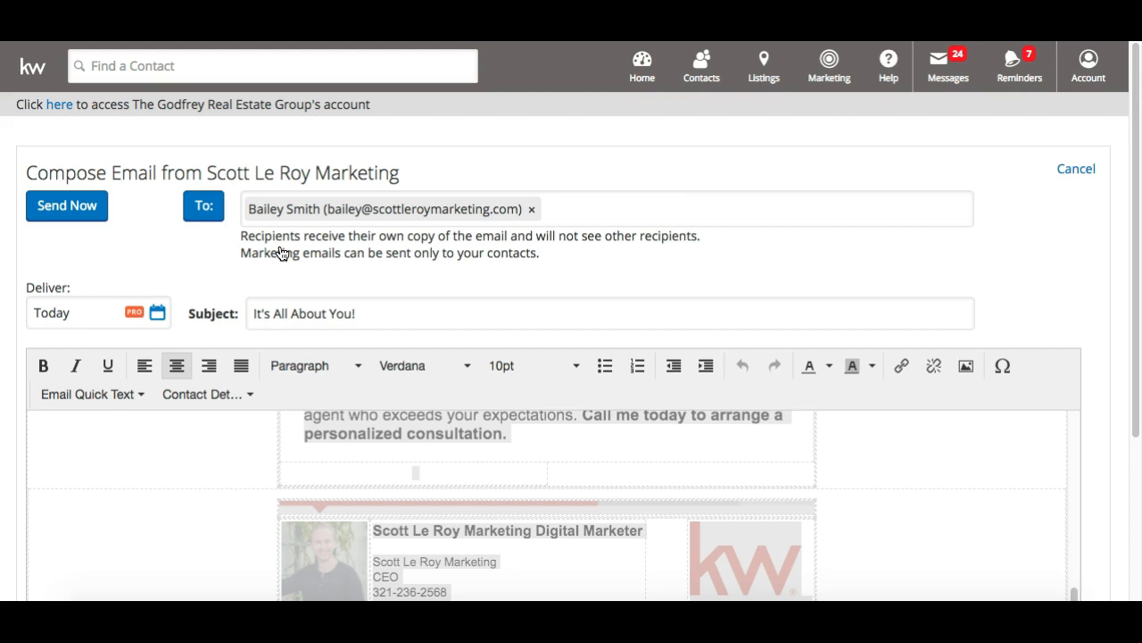
In the To: contact picker, try the Lead status and groups filters, then clear them
click(203, 214)
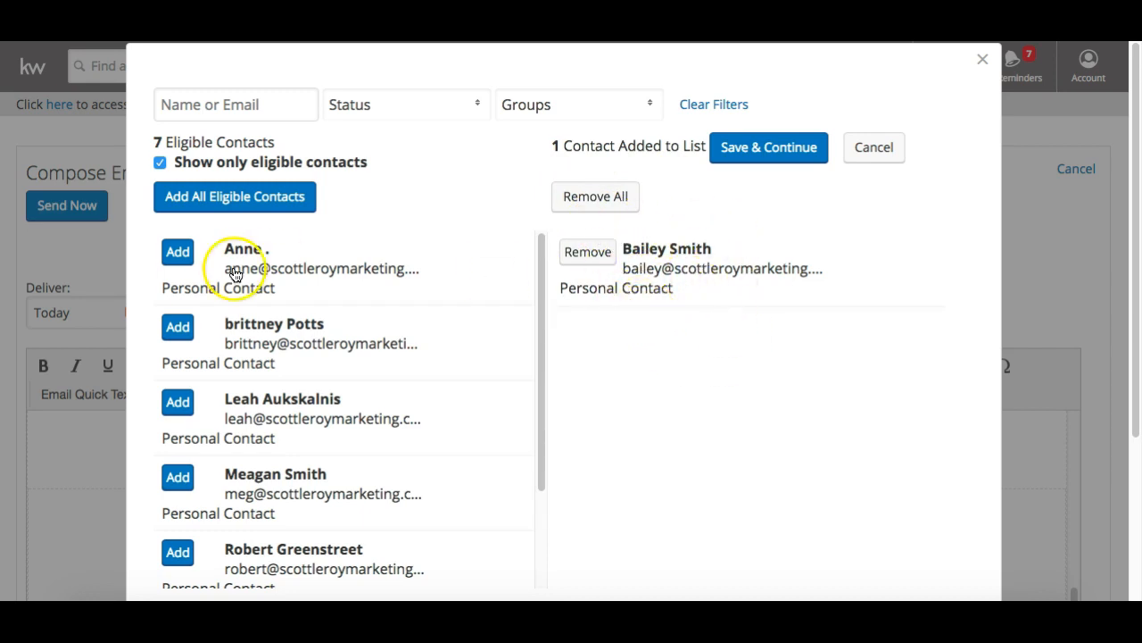
click(256, 104)
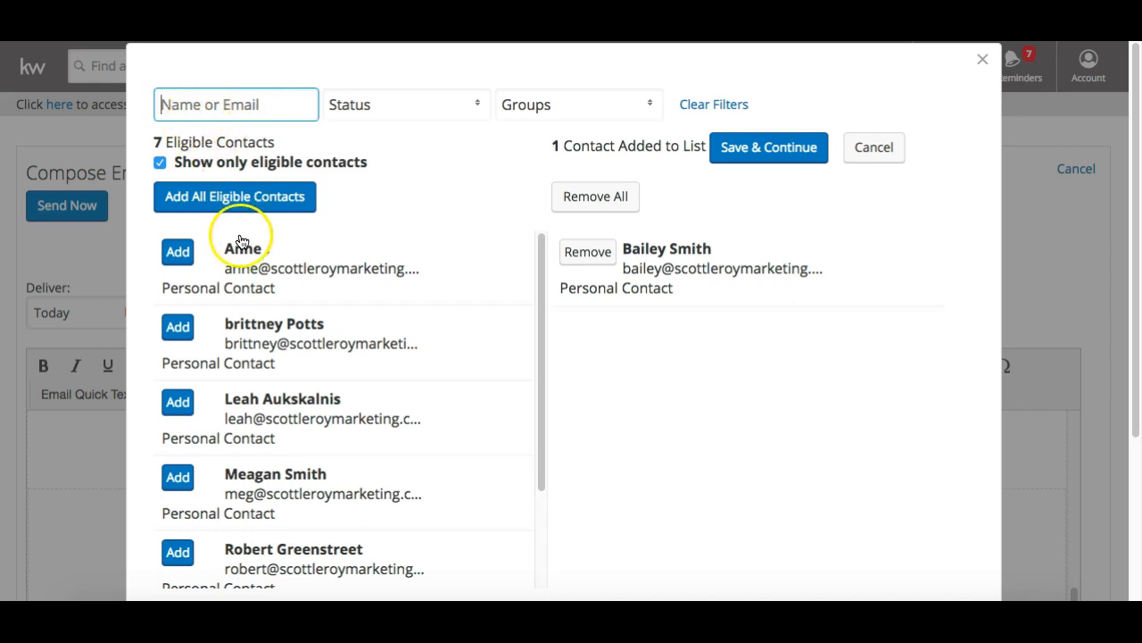
click(374, 106)
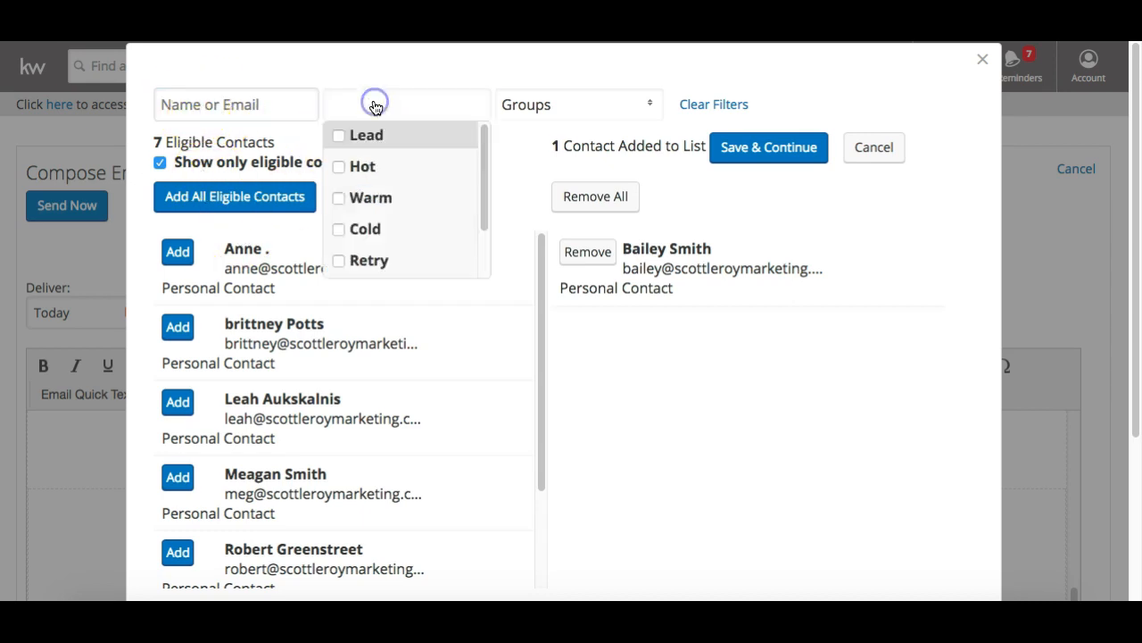
click(339, 134)
click(416, 104)
click(416, 103)
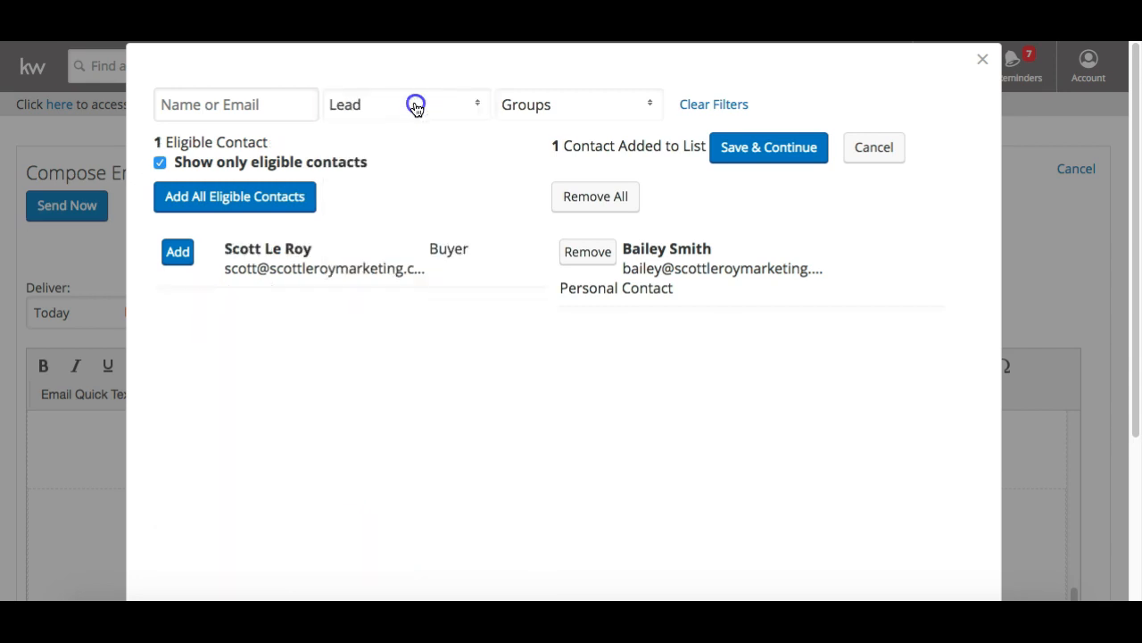
click(339, 135)
click(521, 114)
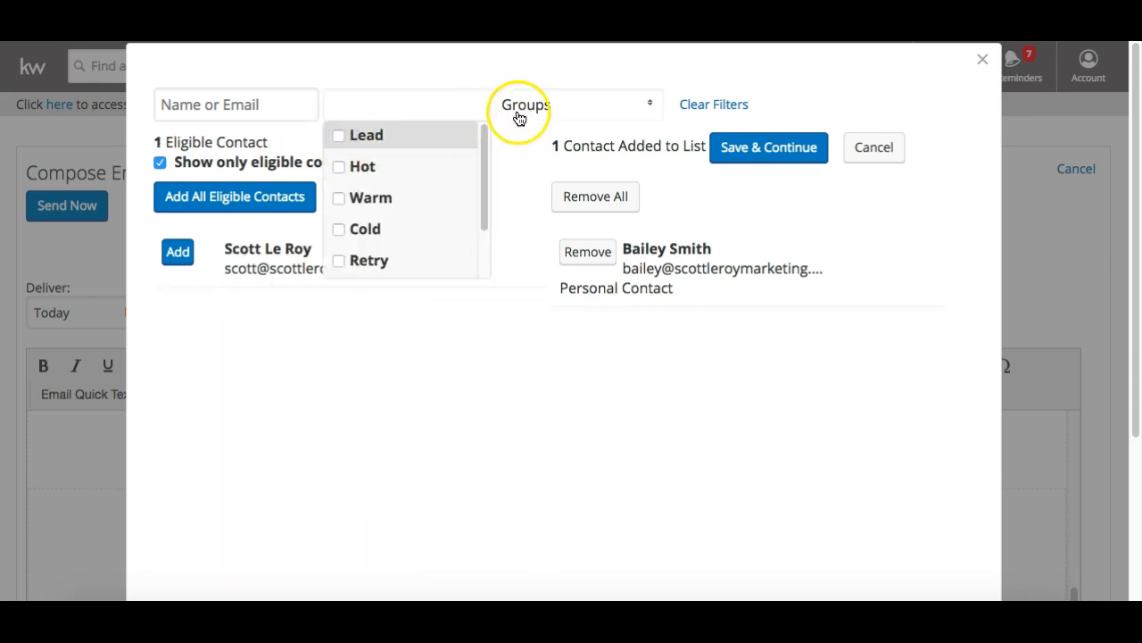
scroll(528, 147, down, 7)
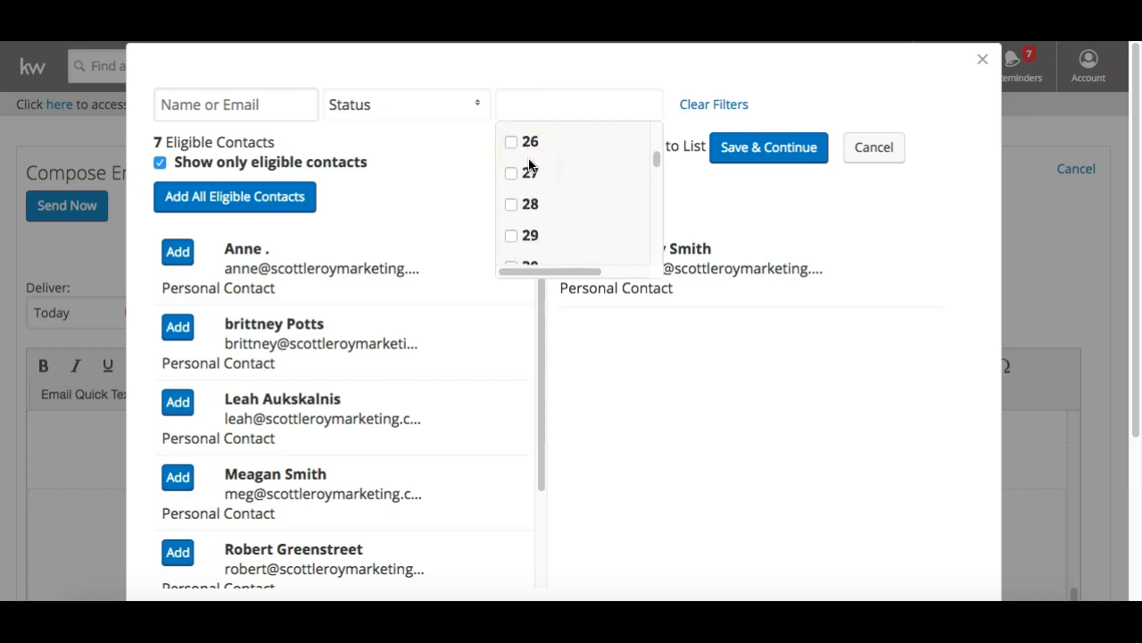
scroll(527, 164, up, 7)
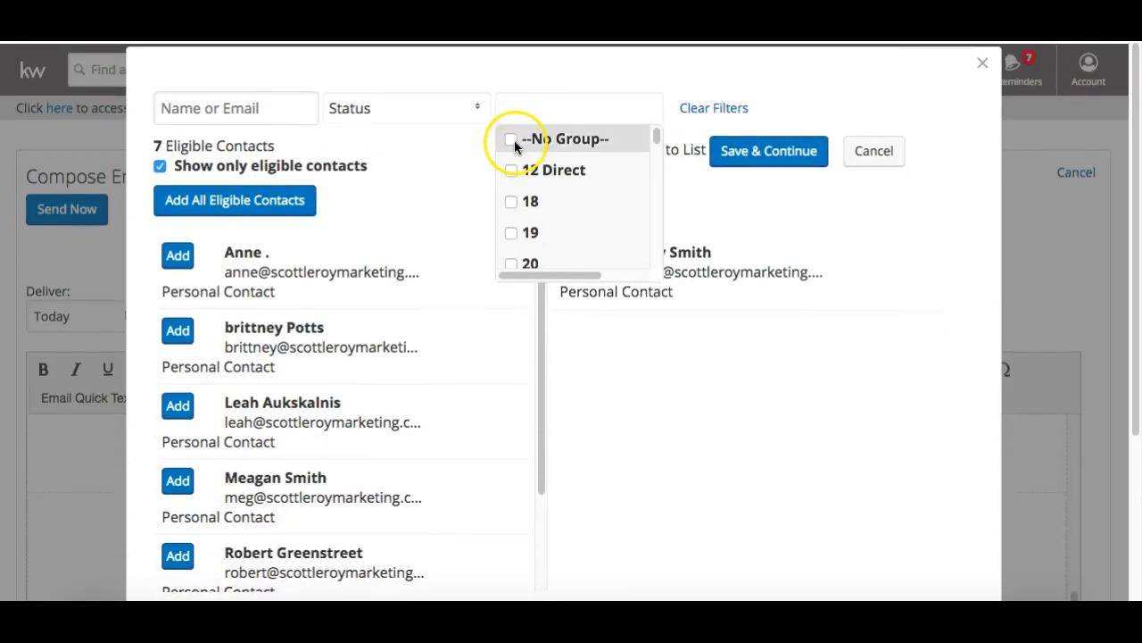
click(540, 119)
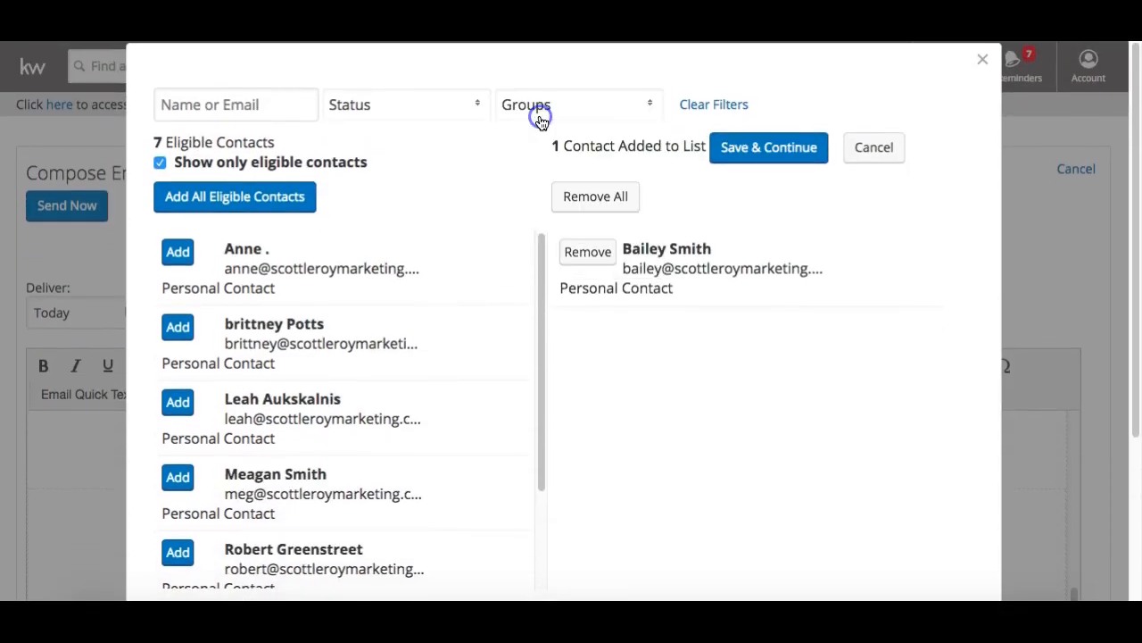
Keep only the one client contact as recipient and save the recipient list
click(259, 197)
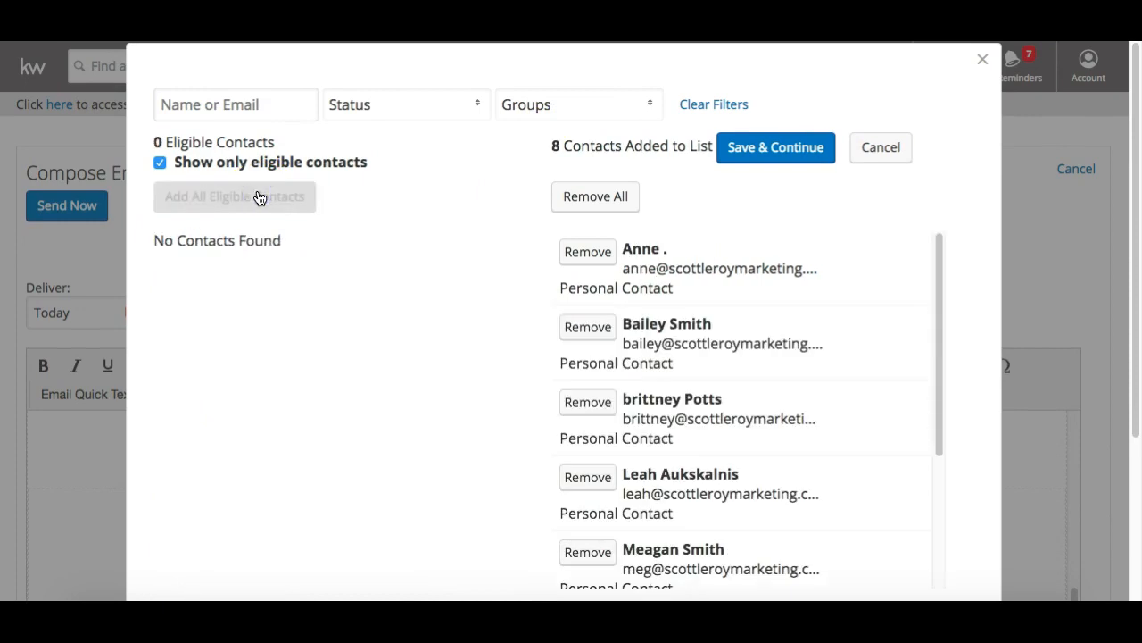
click(594, 195)
click(182, 327)
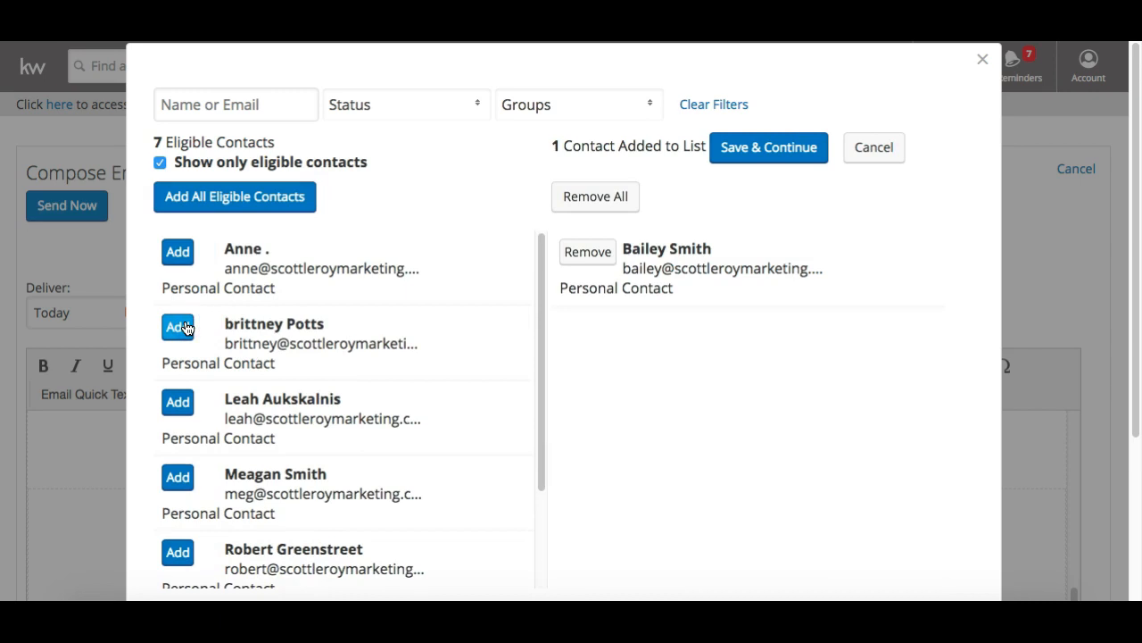
click(753, 156)
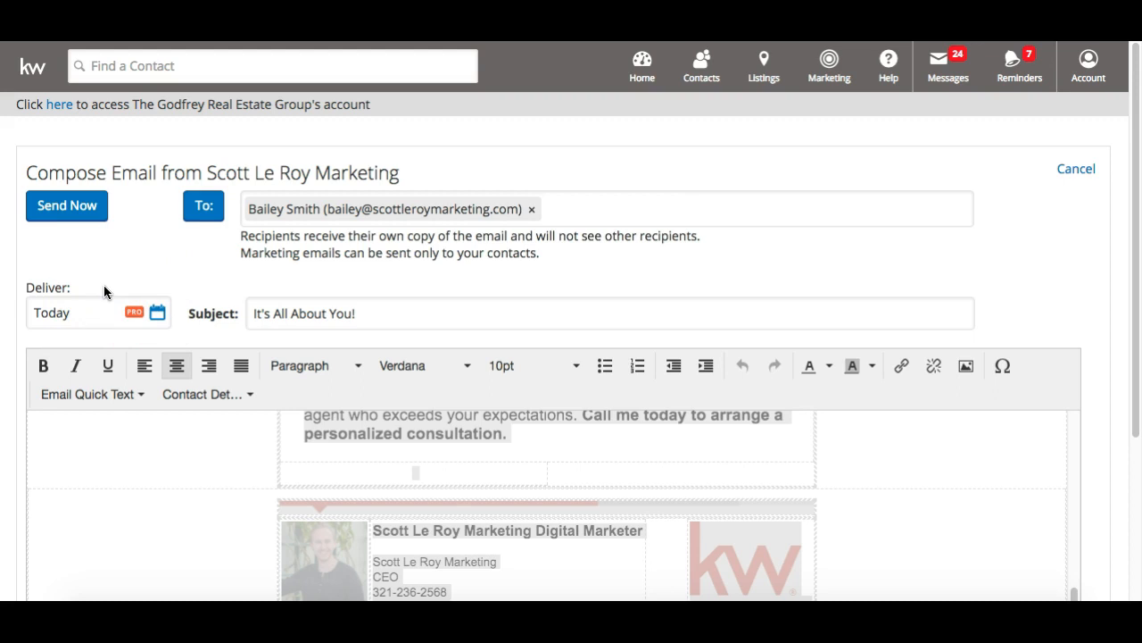
Send the It's All About You! email now
scroll(104, 284, down, 10)
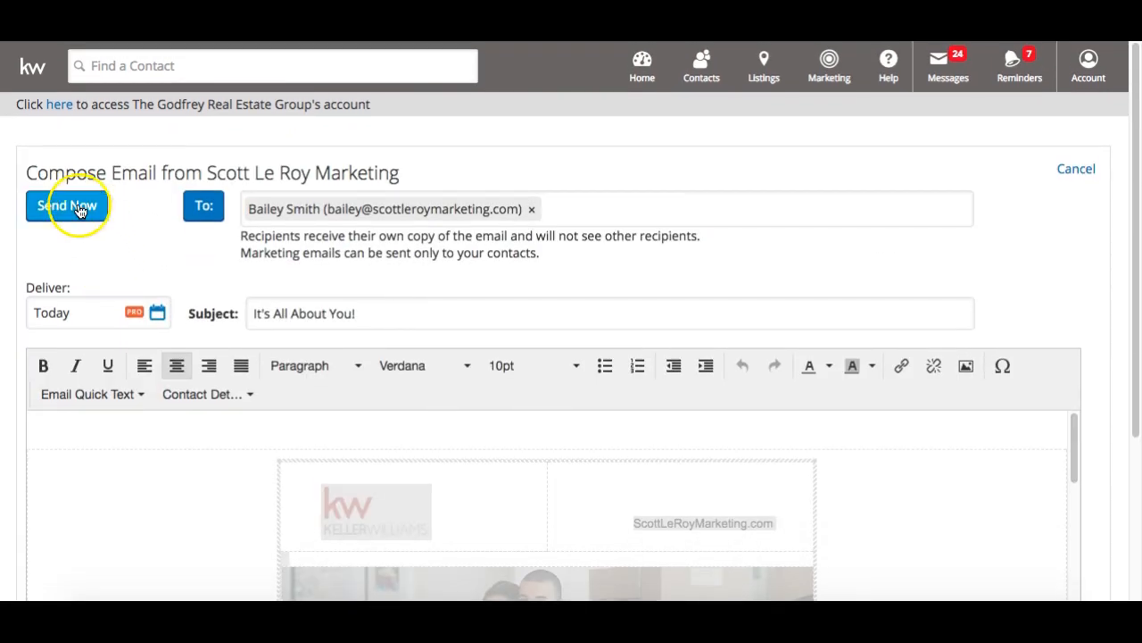
click(79, 210)
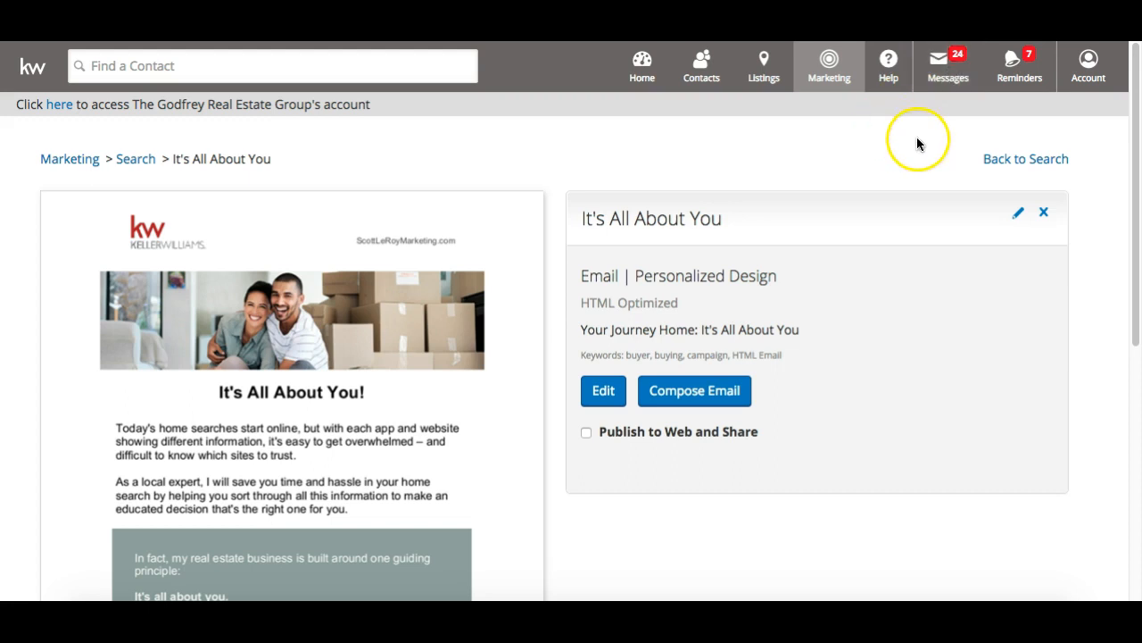
Go from the It's All About You design page back to the 57 saved designs
click(998, 164)
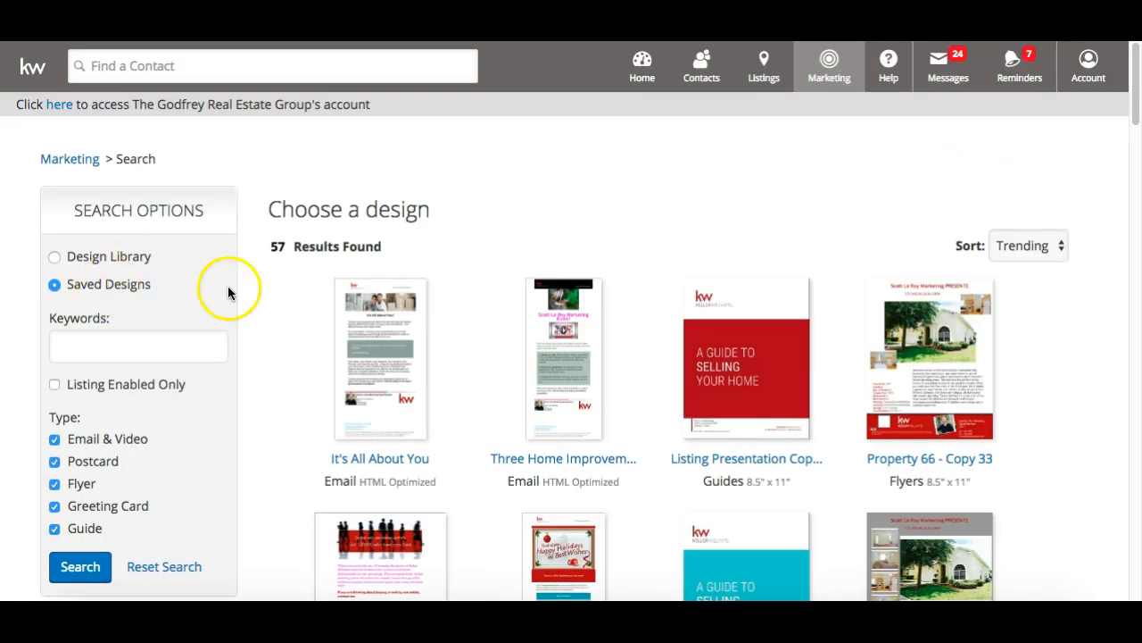
scroll(245, 294, down, 1)
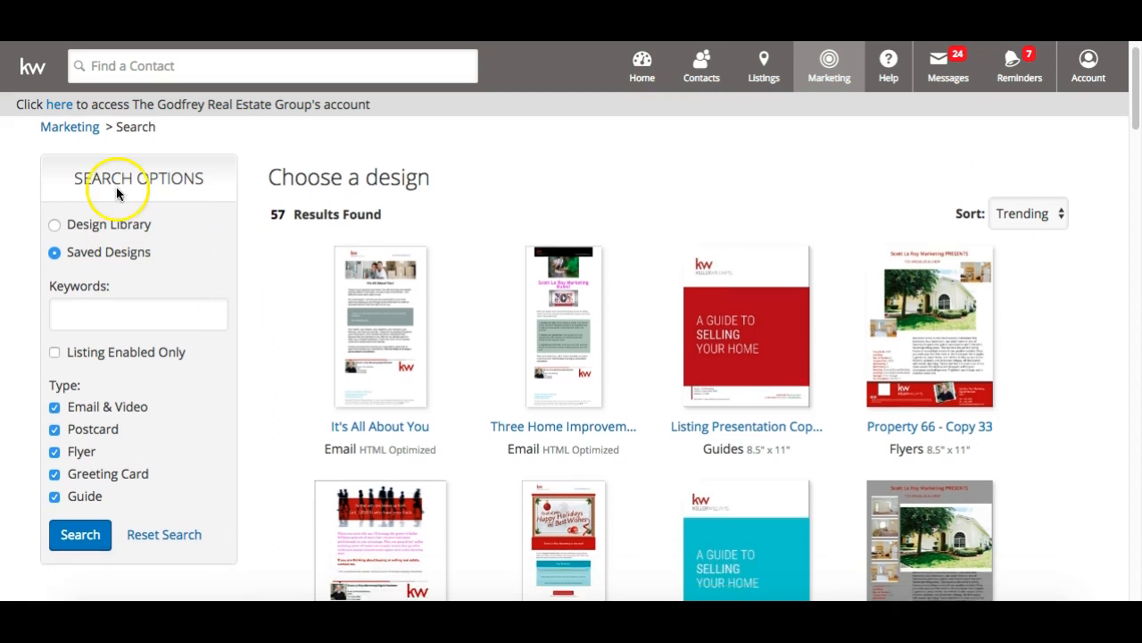
Switch to the full Design Library and search designs by the keyword flyer
click(53, 225)
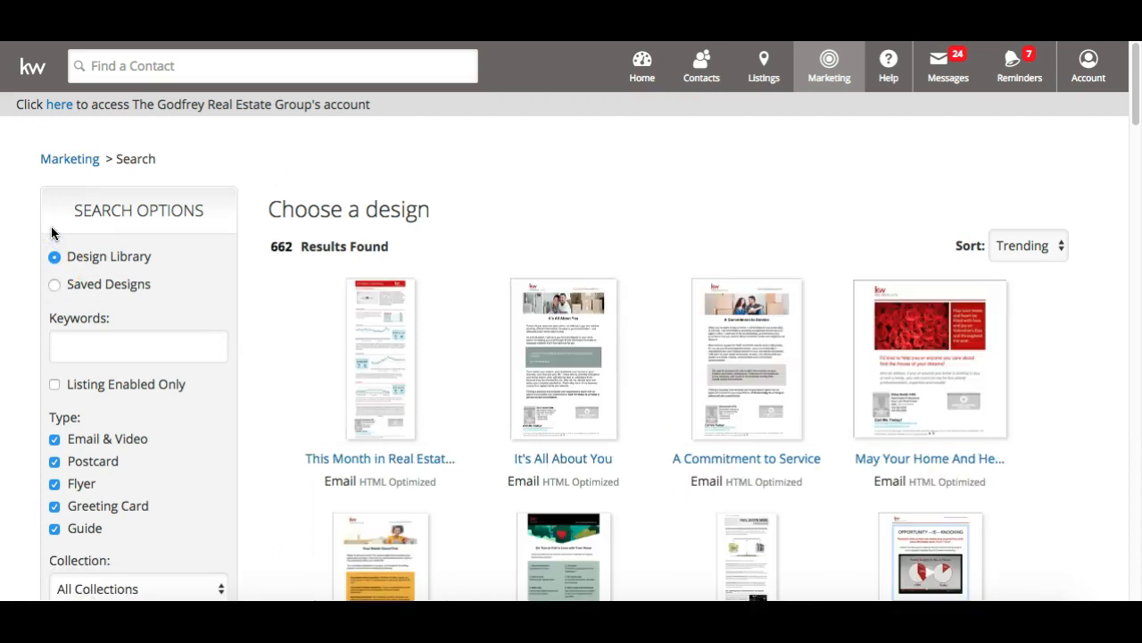
scroll(202, 403, down, 1)
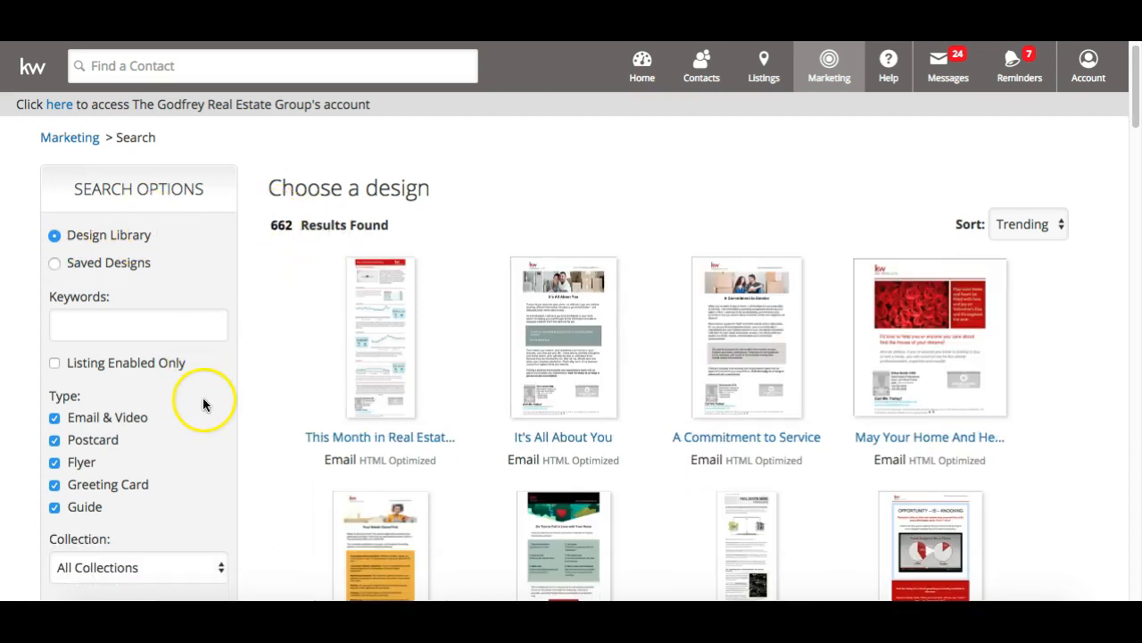
drag(271, 225, 317, 225)
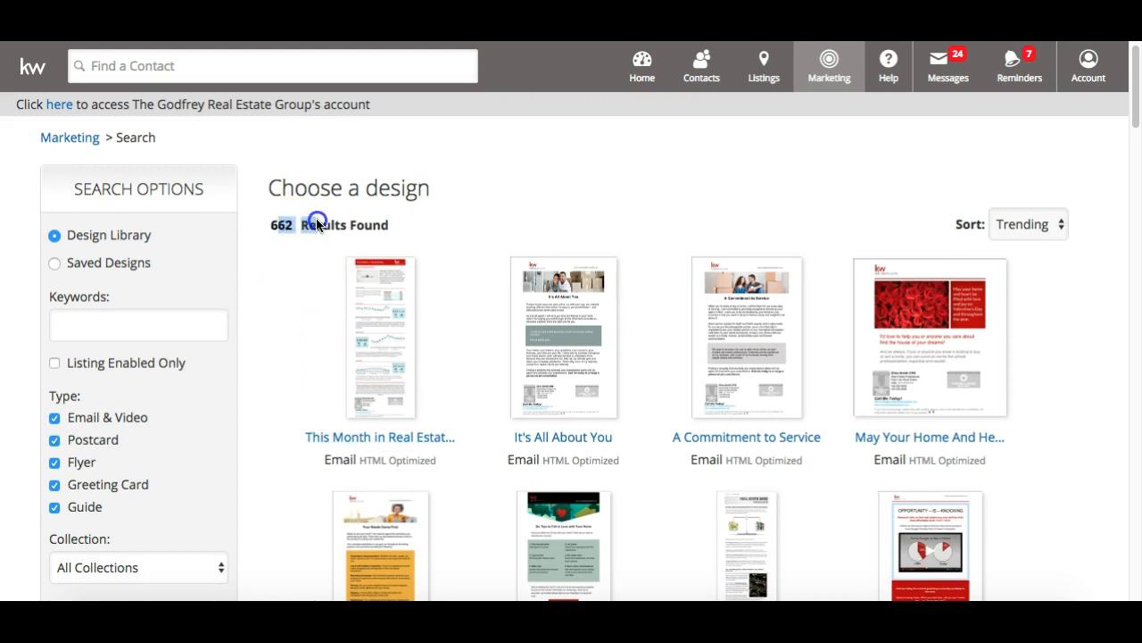
click(139, 309)
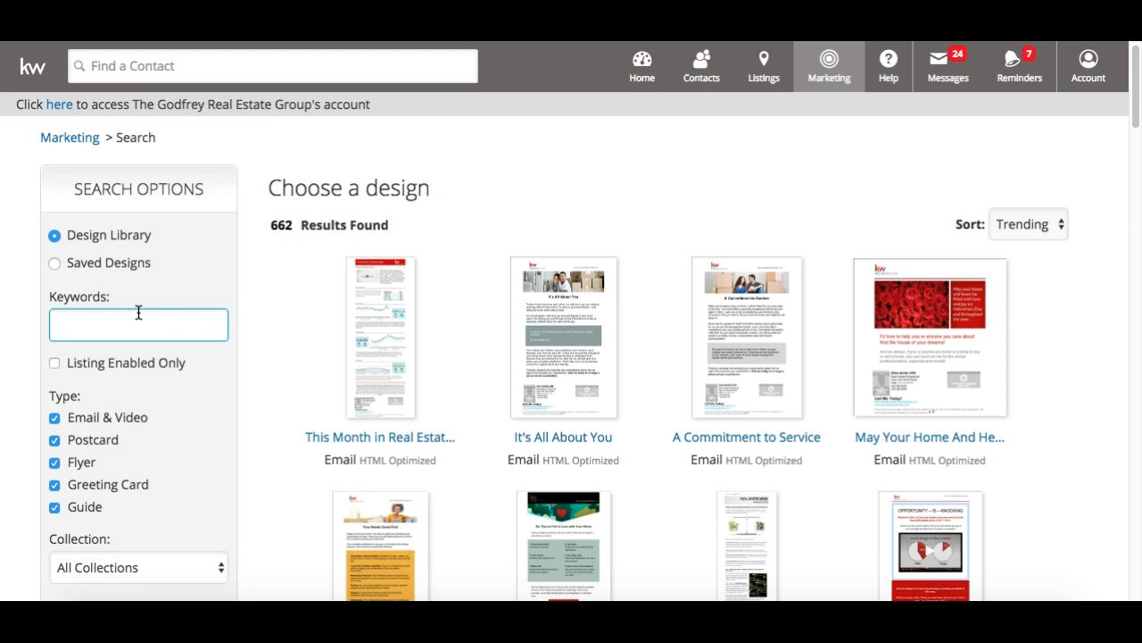
text(flyer)
scroll(137, 312, down, 2)
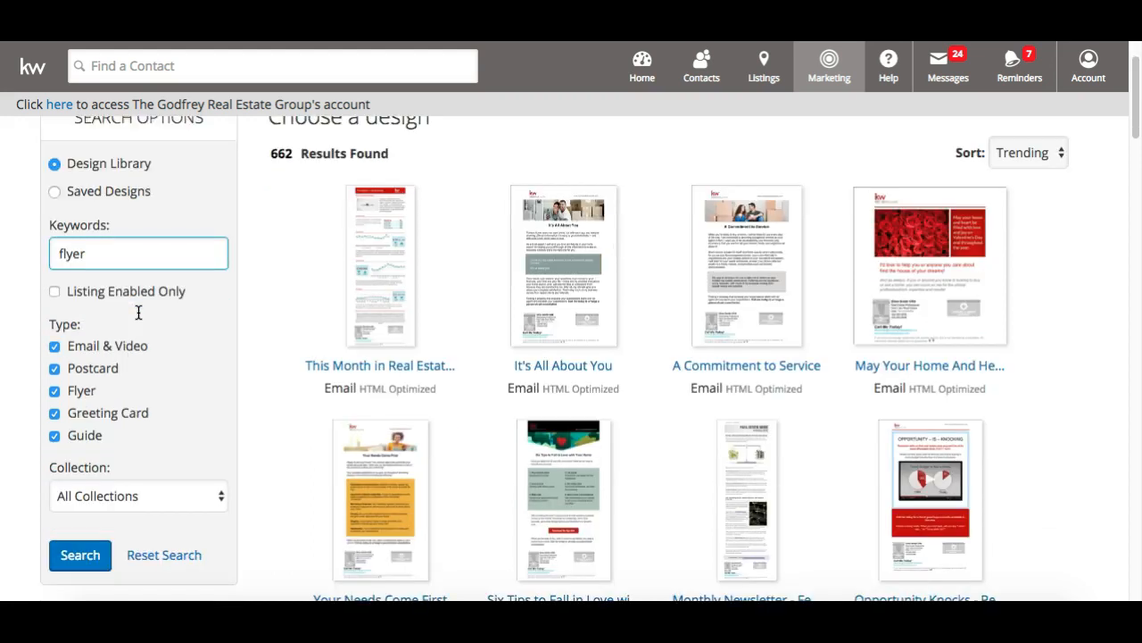
click(73, 542)
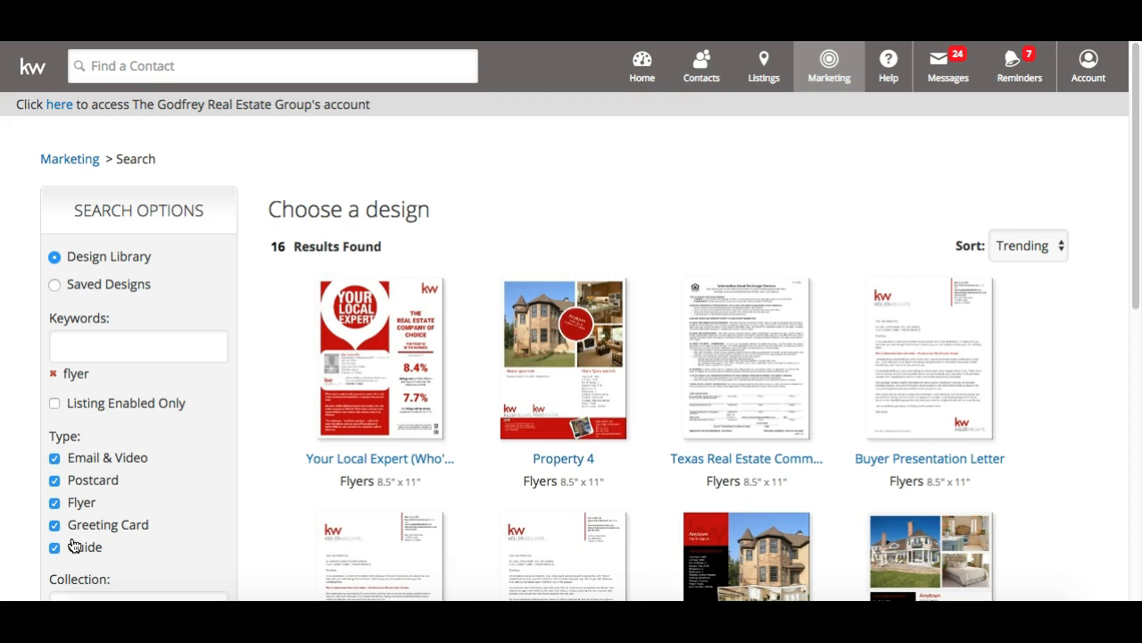
scroll(74, 546, down, 1)
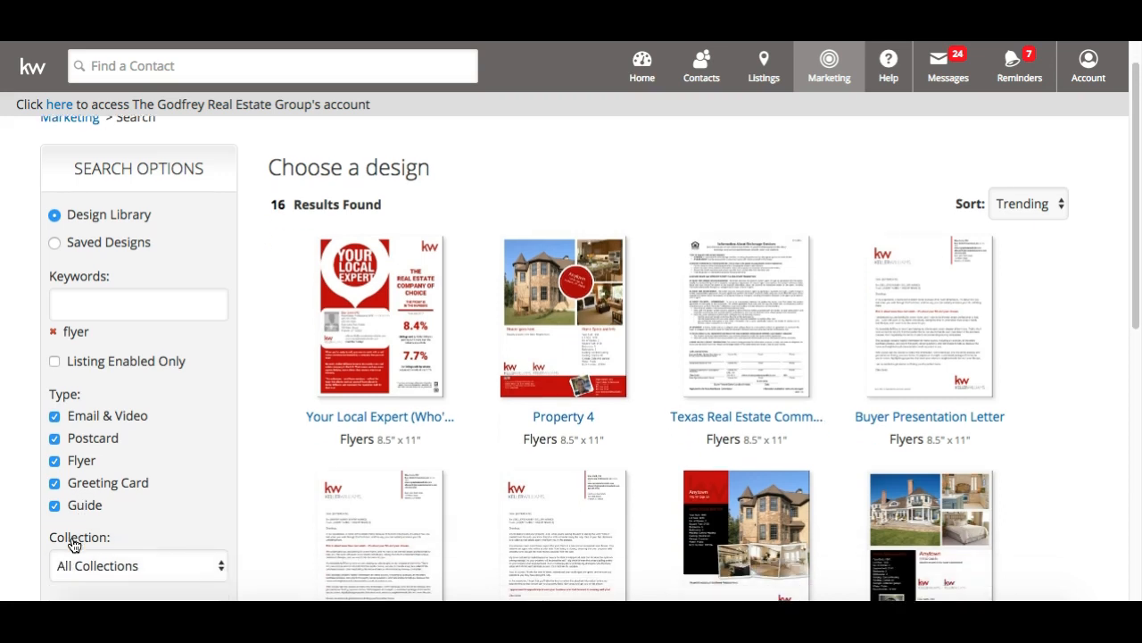
Add postcard as a second keyword, then remove the flyer keyword
click(137, 307)
text(postcard)
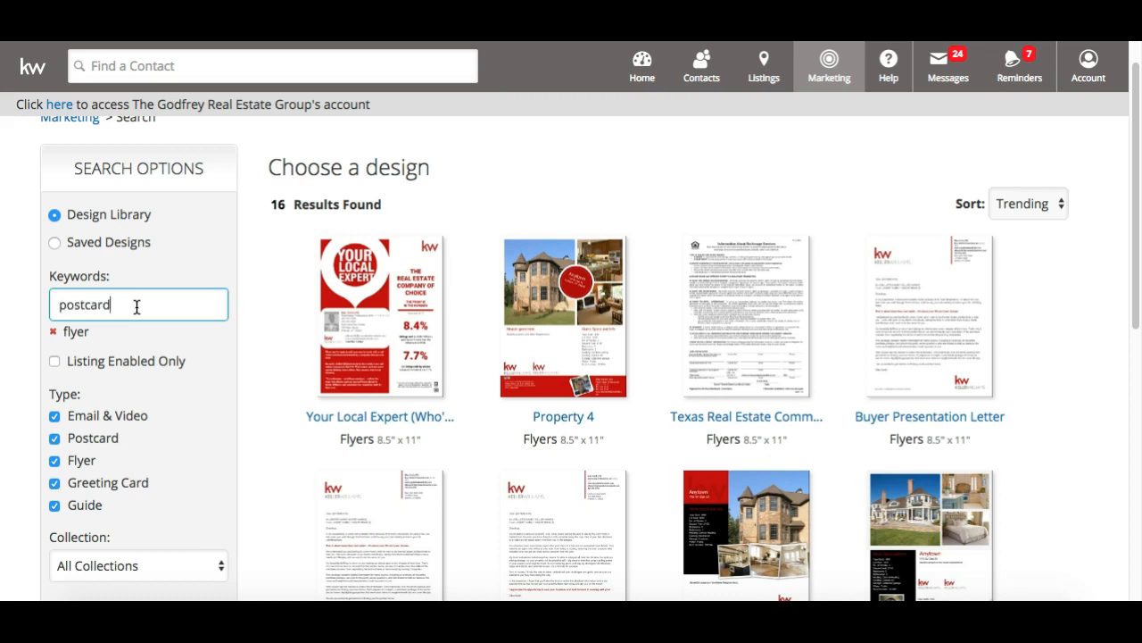
key(Return)
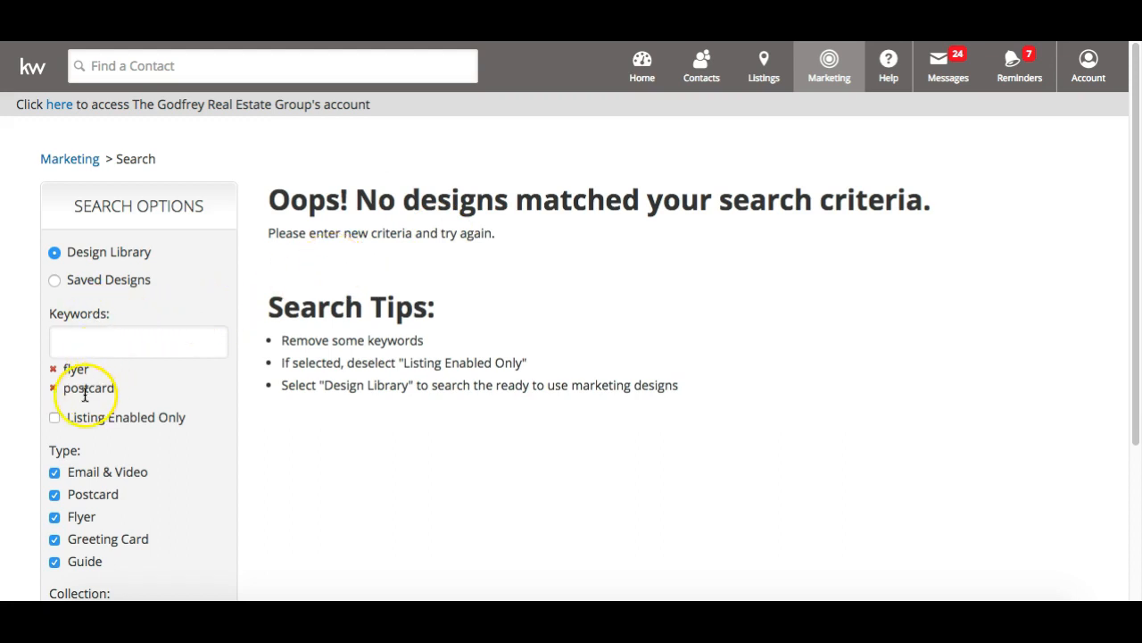
drag(123, 389, 71, 370)
click(123, 379)
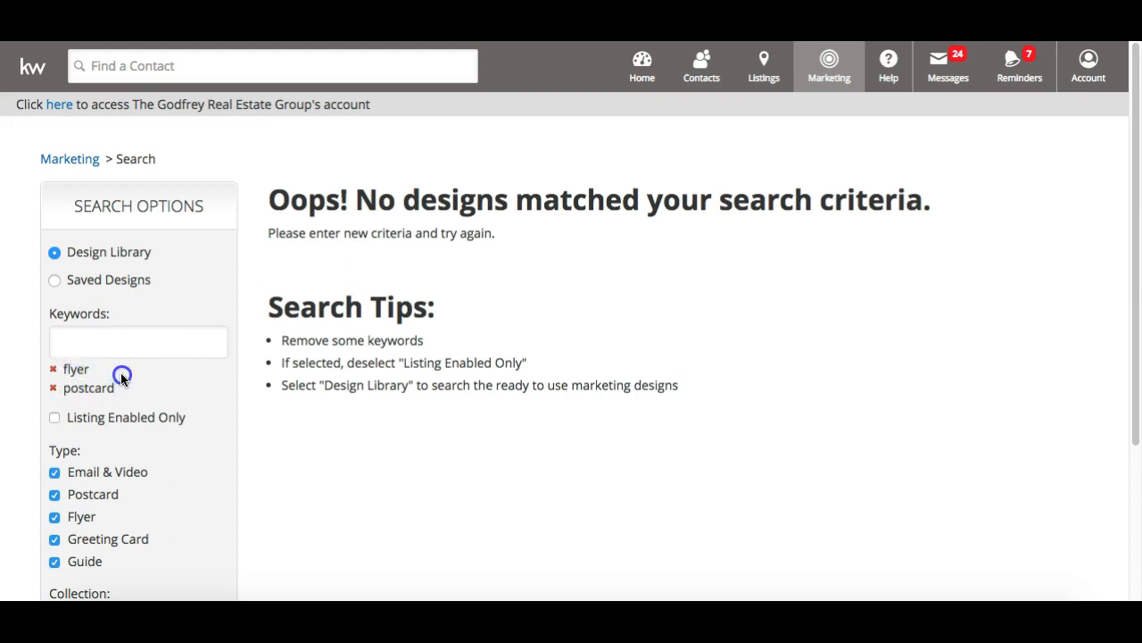
click(54, 374)
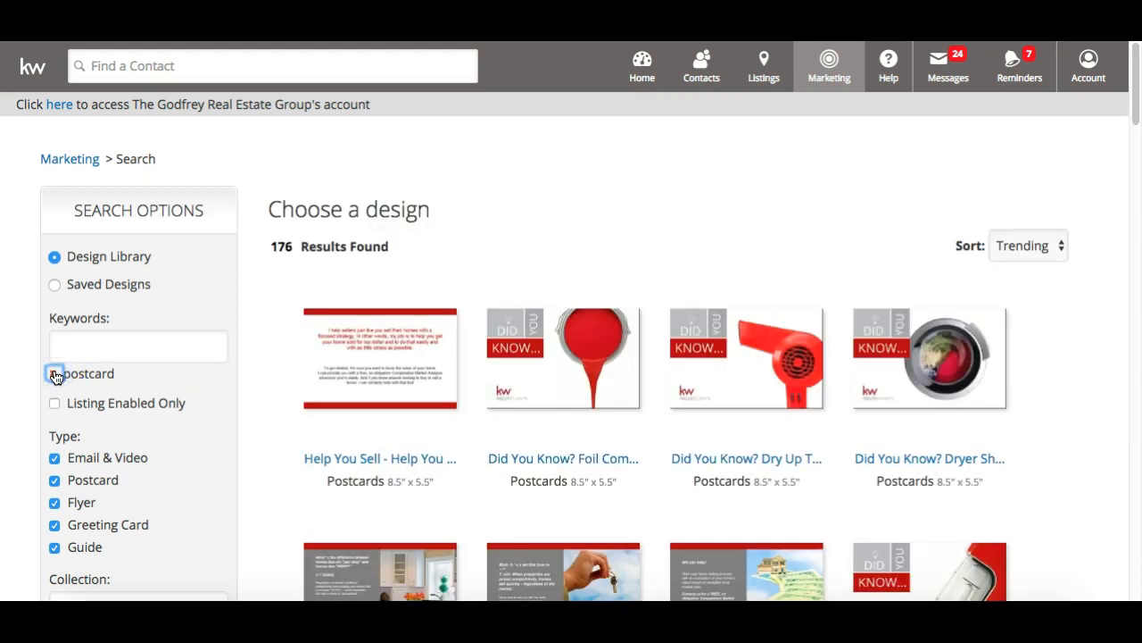
scroll(476, 422, down, 3)
Replace the postcard keyword with flyer and browse the 16 flyer results to Property 1
scroll(481, 425, up, 5)
click(54, 374)
click(90, 343)
text(flyer)
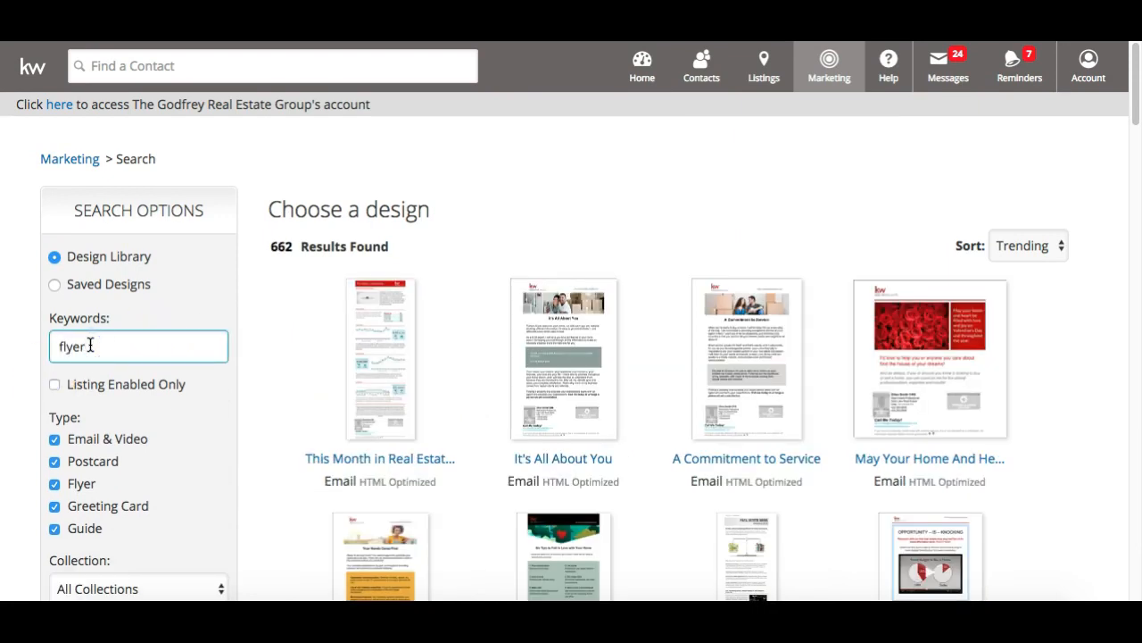
key(Return)
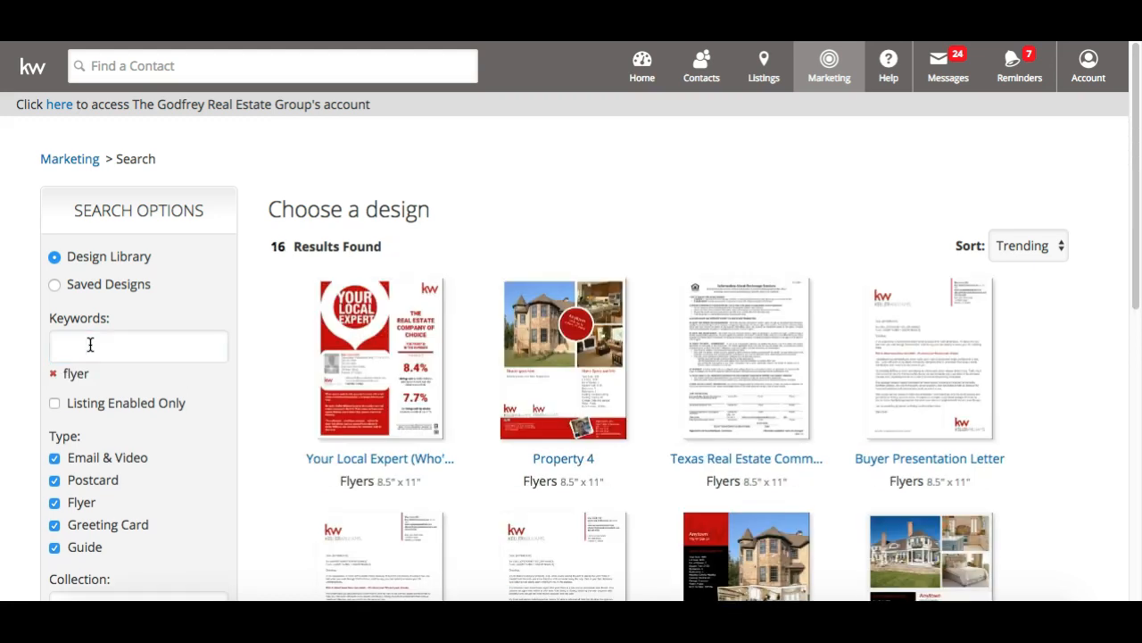
scroll(216, 307, down, 7)
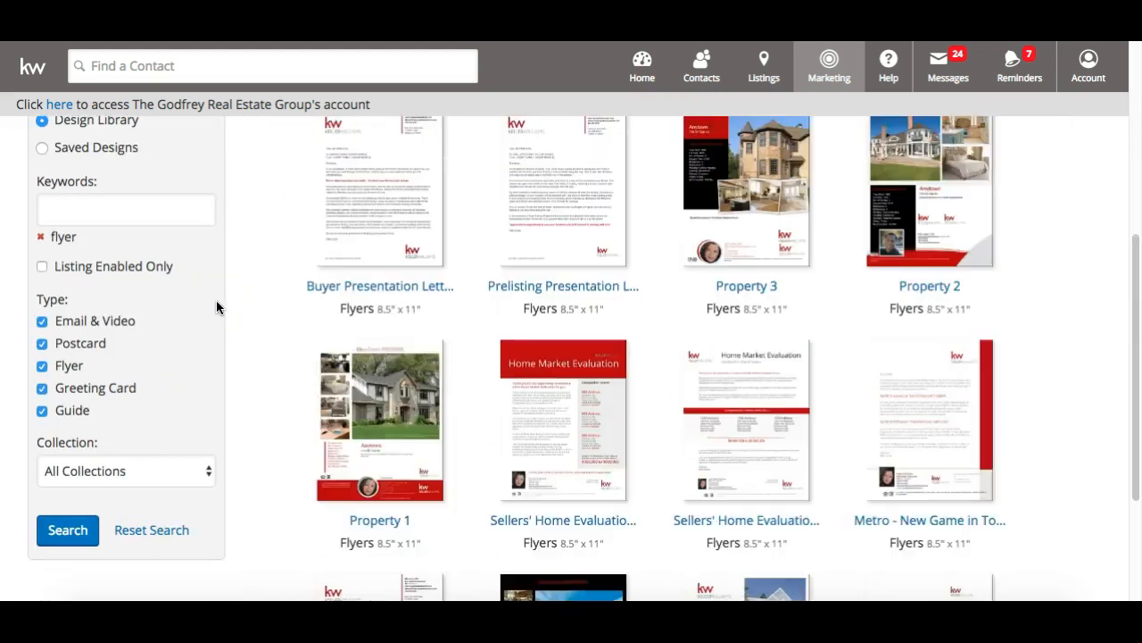
scroll(216, 307, up, 7)
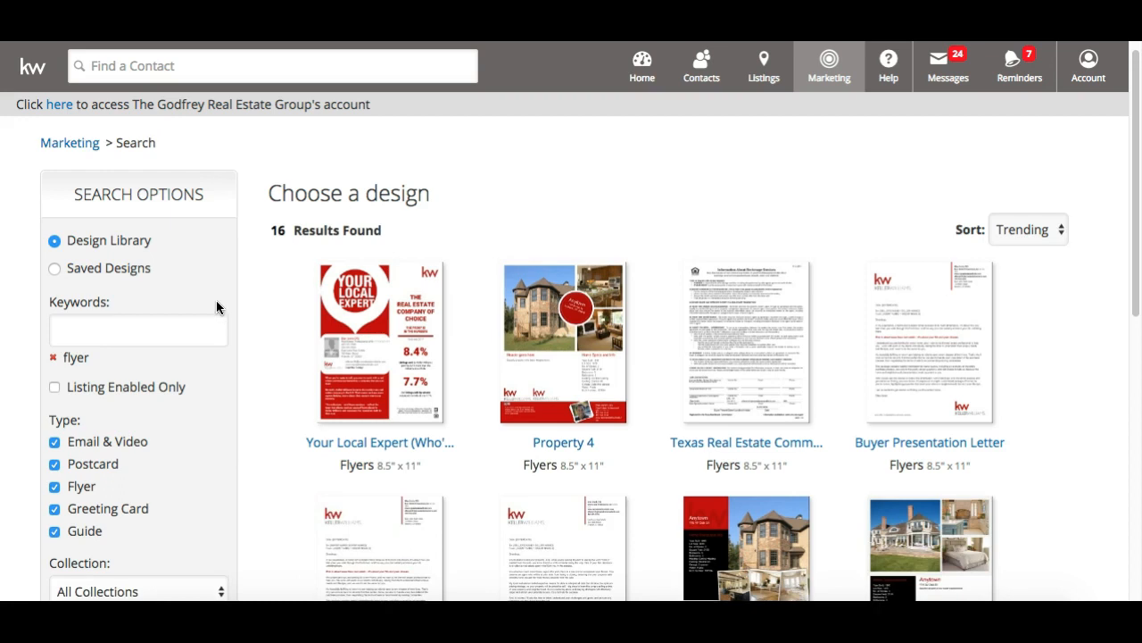
scroll(216, 307, down, 2)
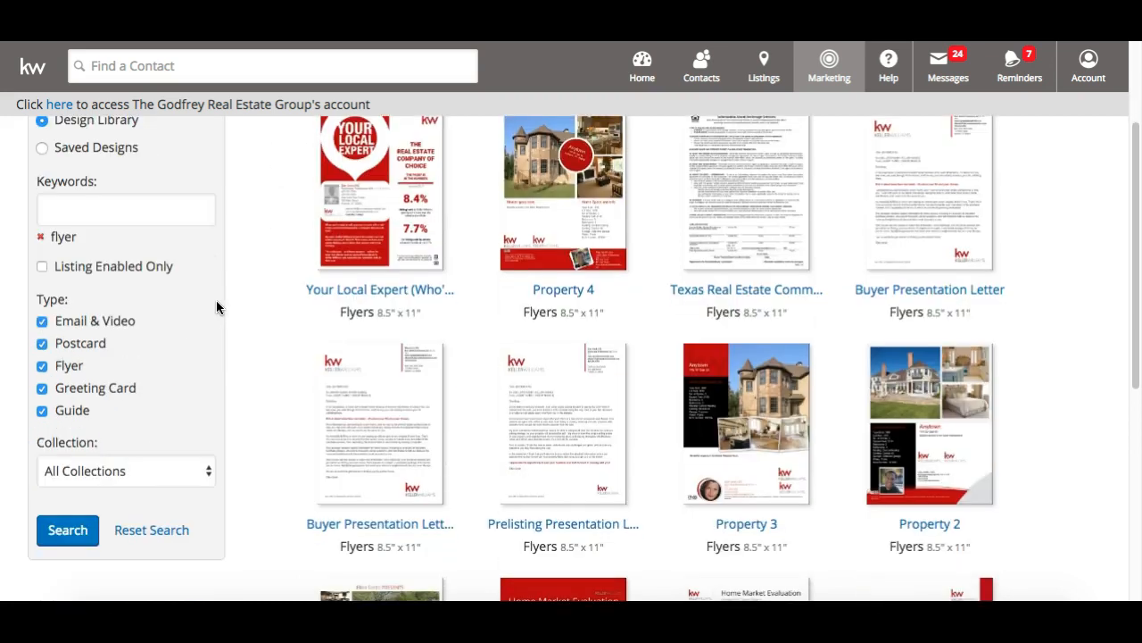
scroll(216, 307, down, 4)
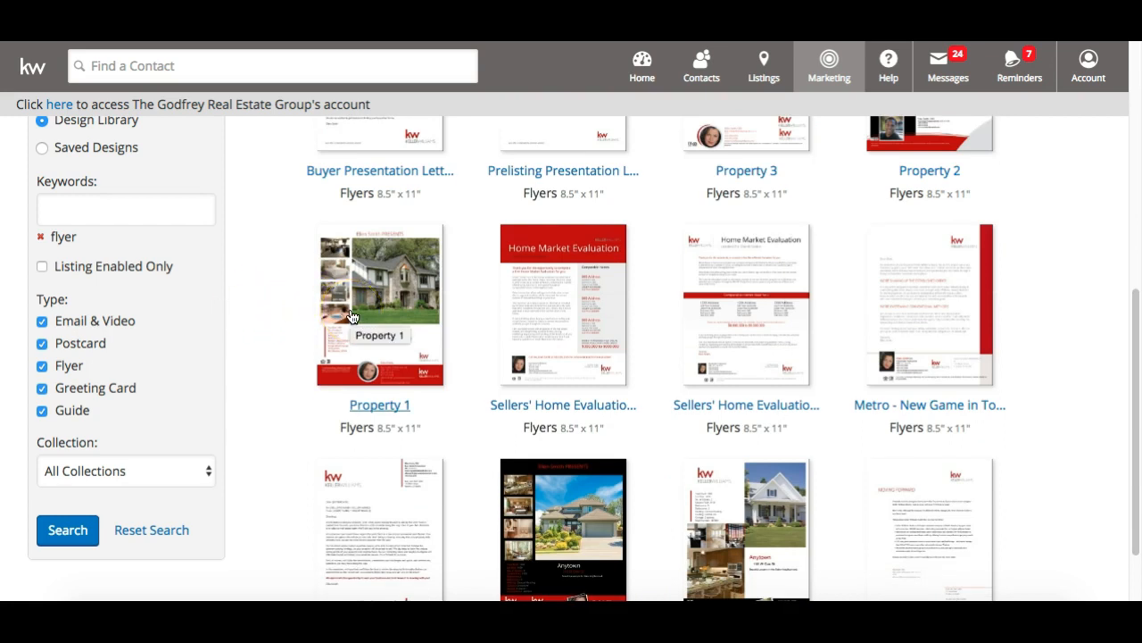
scroll(351, 316, up, 2)
scroll(351, 317, down, 2)
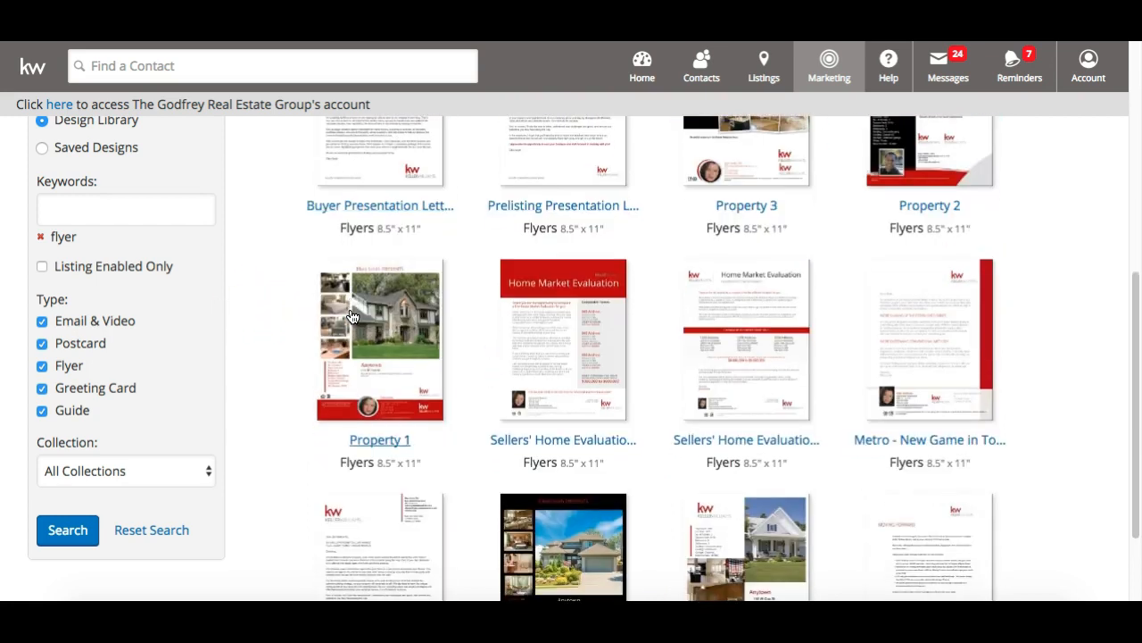
Open the Property 1 flyer design
click(415, 293)
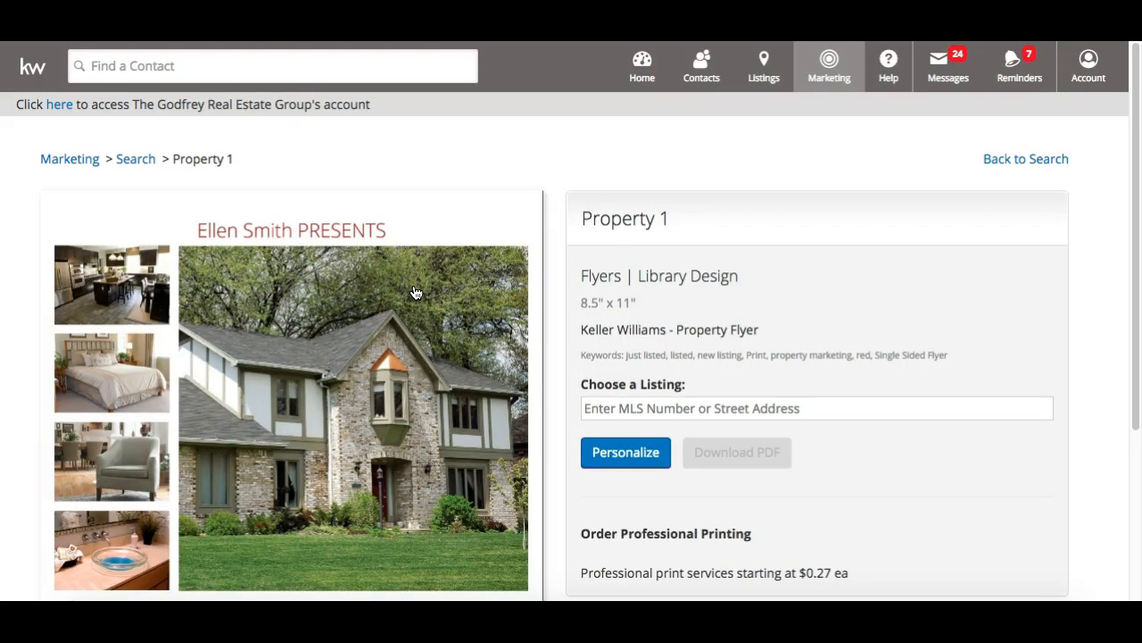
scroll(415, 292, down, 3)
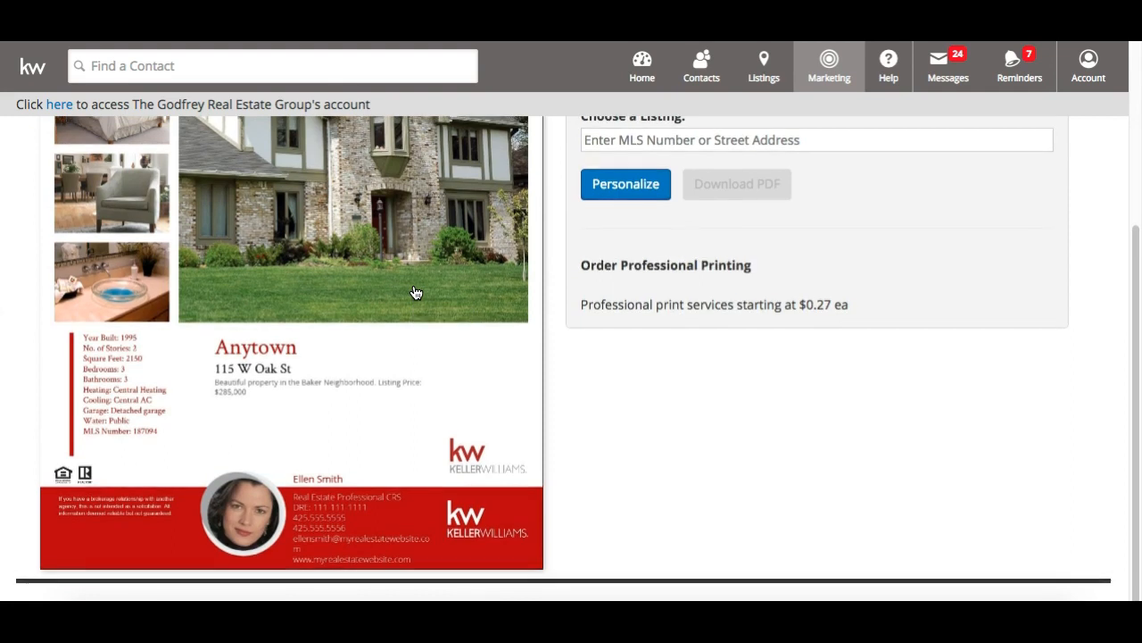
scroll(415, 293, up, 3)
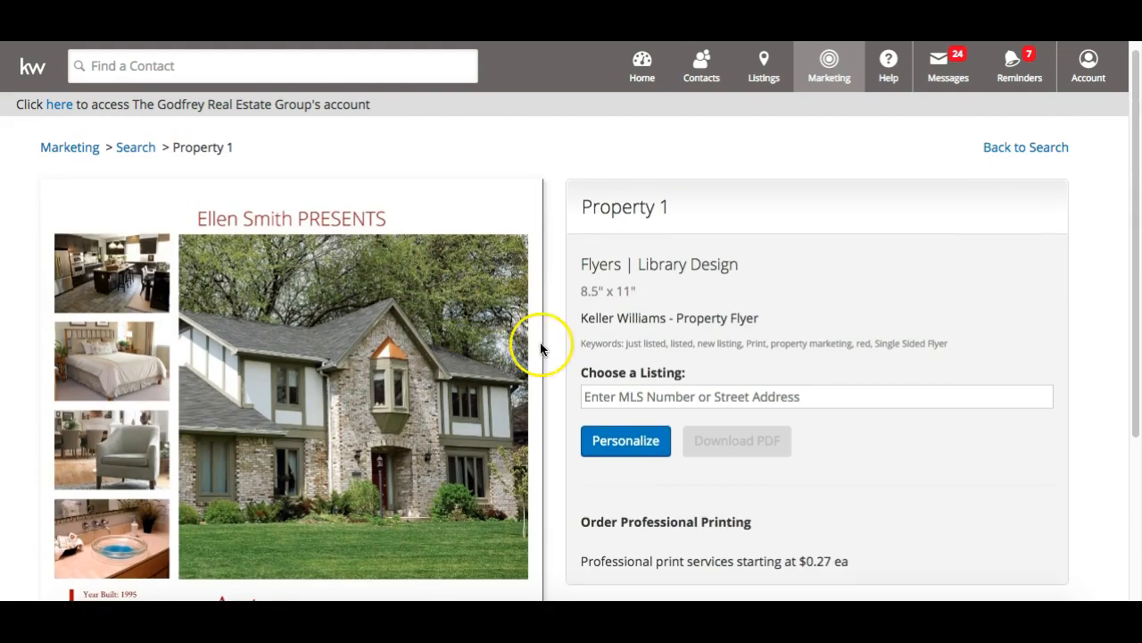
Choose the Kissimmee listing for the flyer, found by typing 12 in Choose a Listing
click(606, 393)
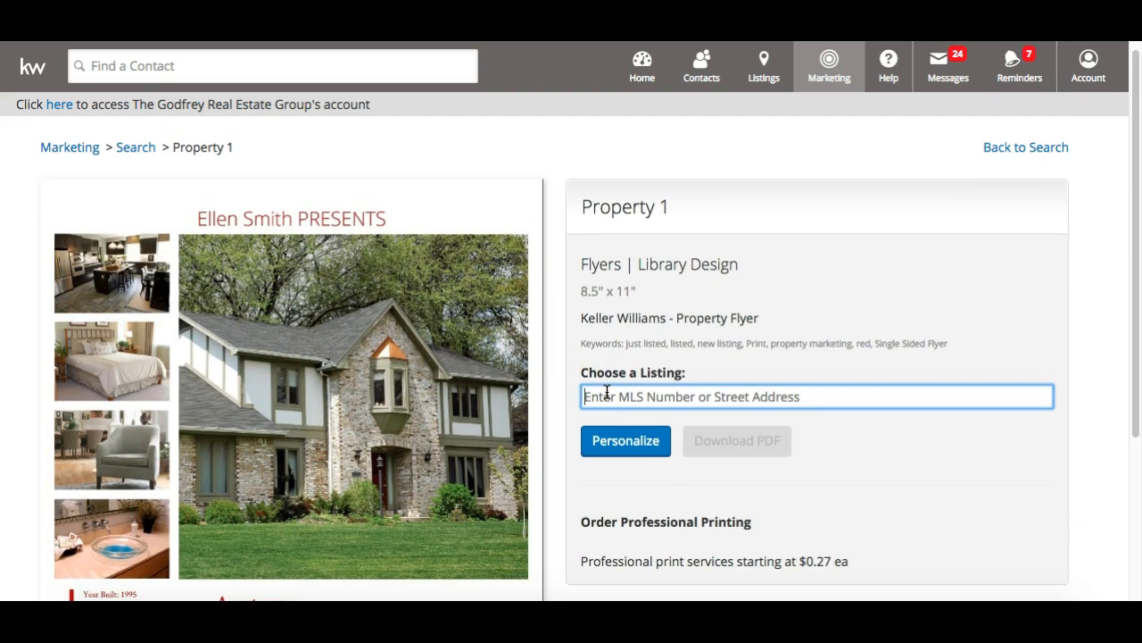
text(12)
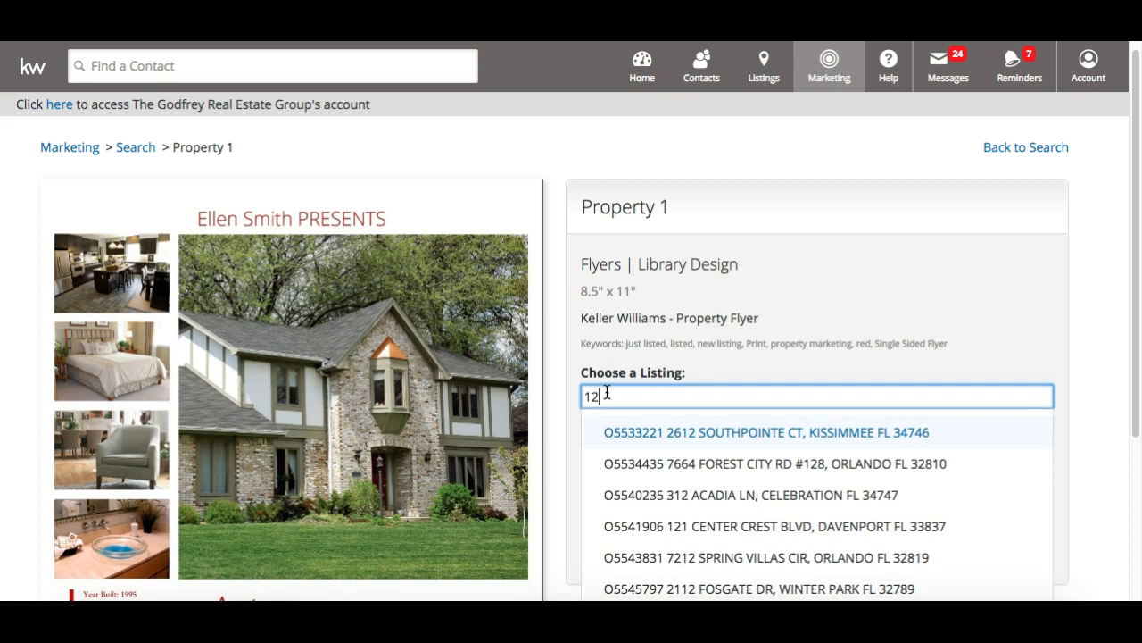
click(712, 396)
click(712, 433)
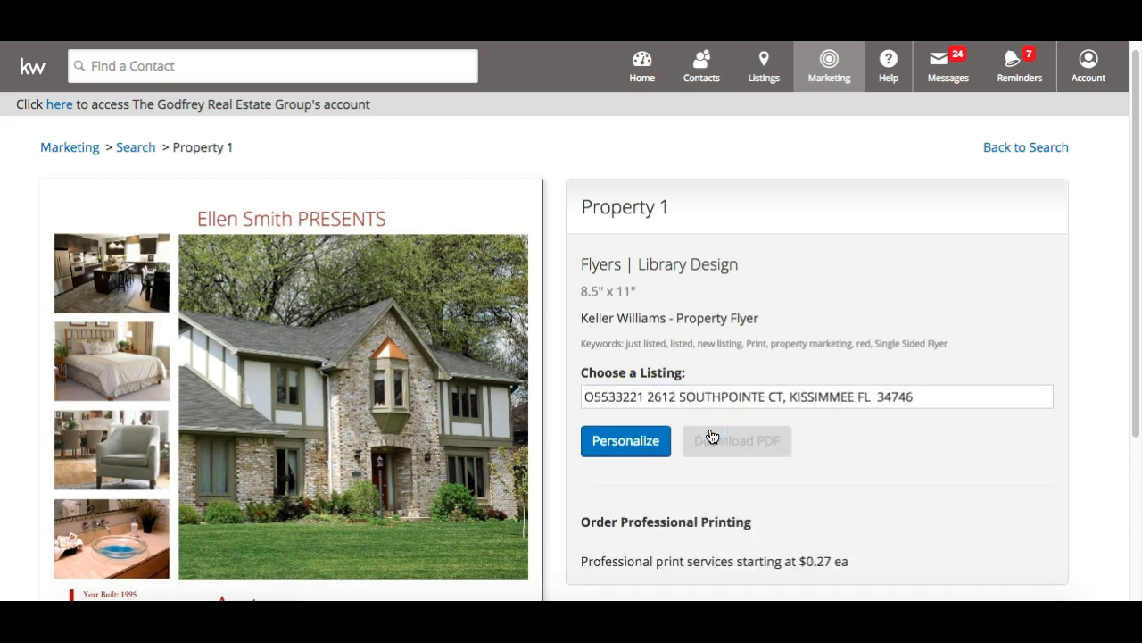
click(429, 406)
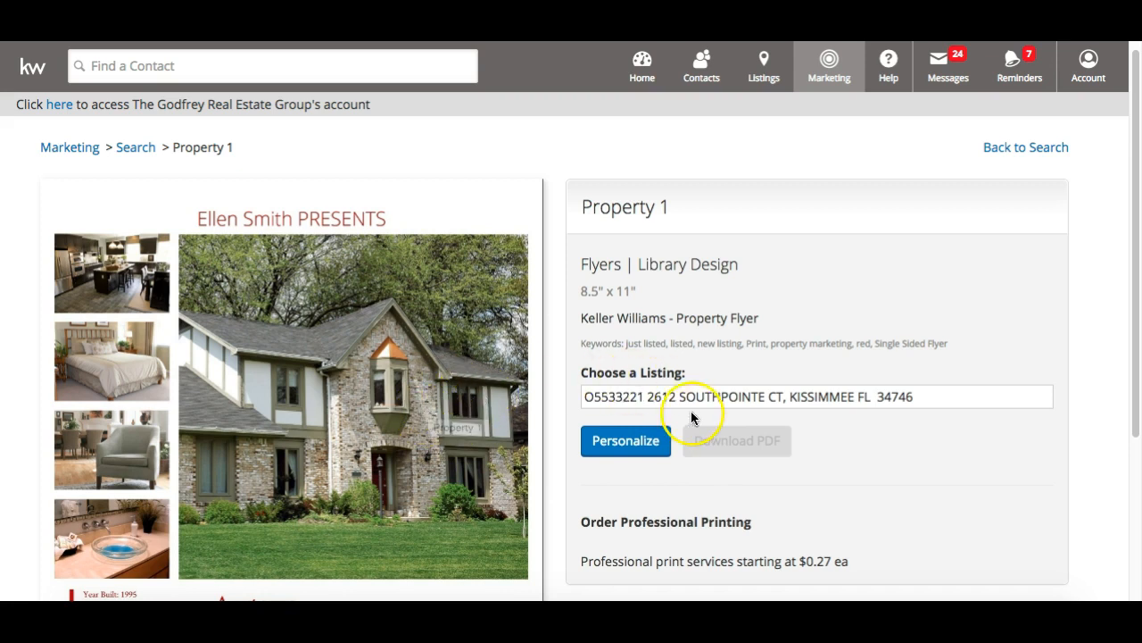
Personalize the Property 1 flyer and review its KISSIMMEE listing section in the editor
click(634, 444)
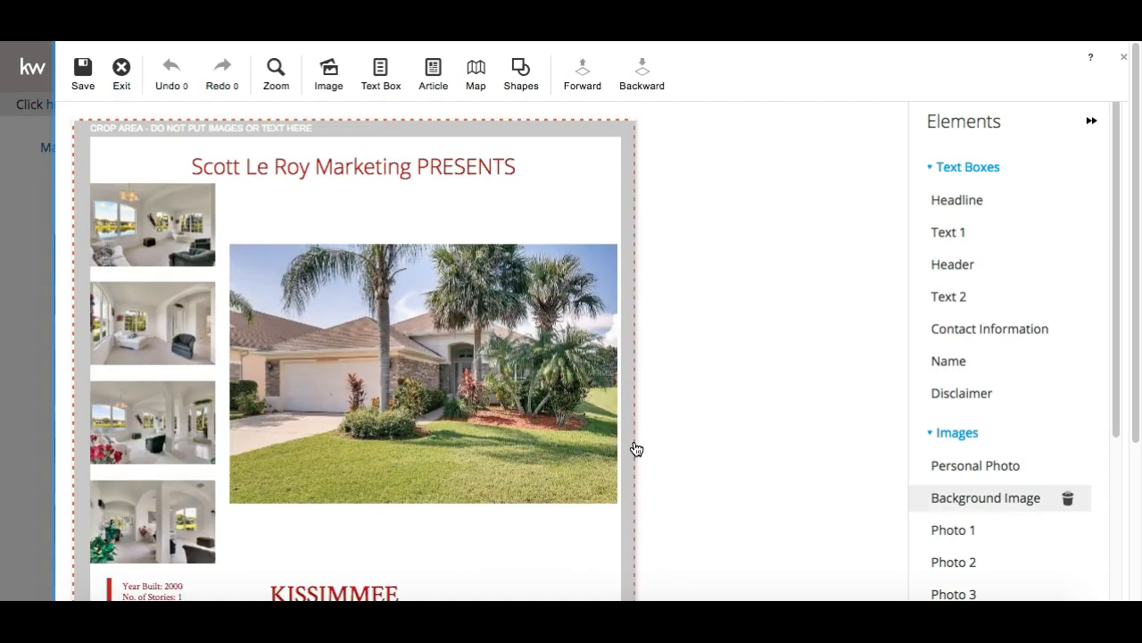
scroll(636, 449, down, 5)
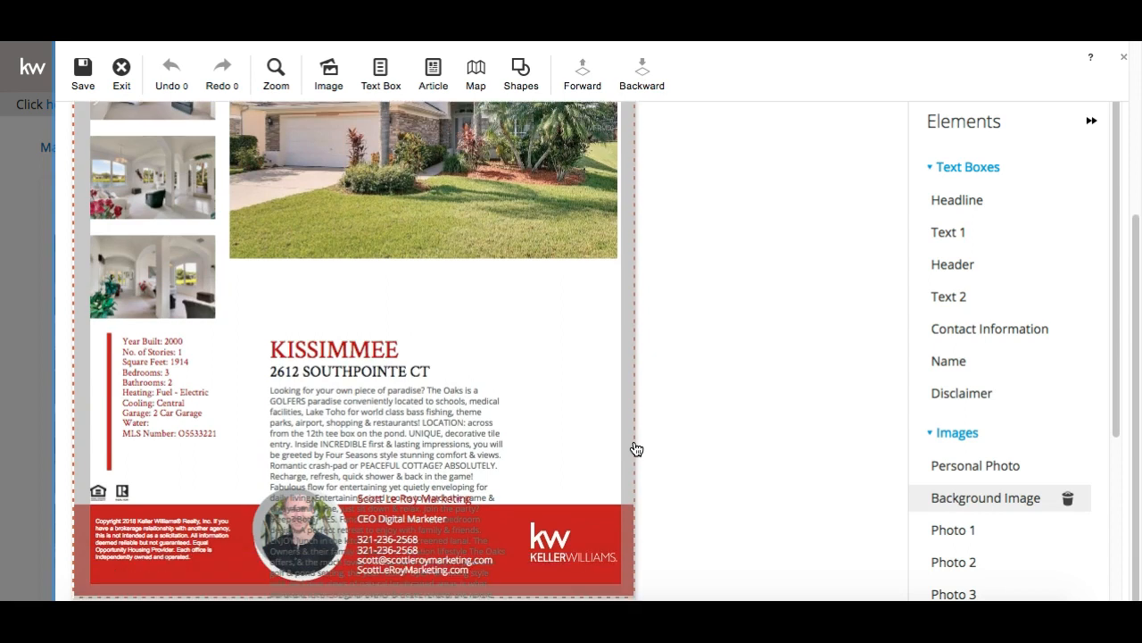
scroll(637, 449, down, 5)
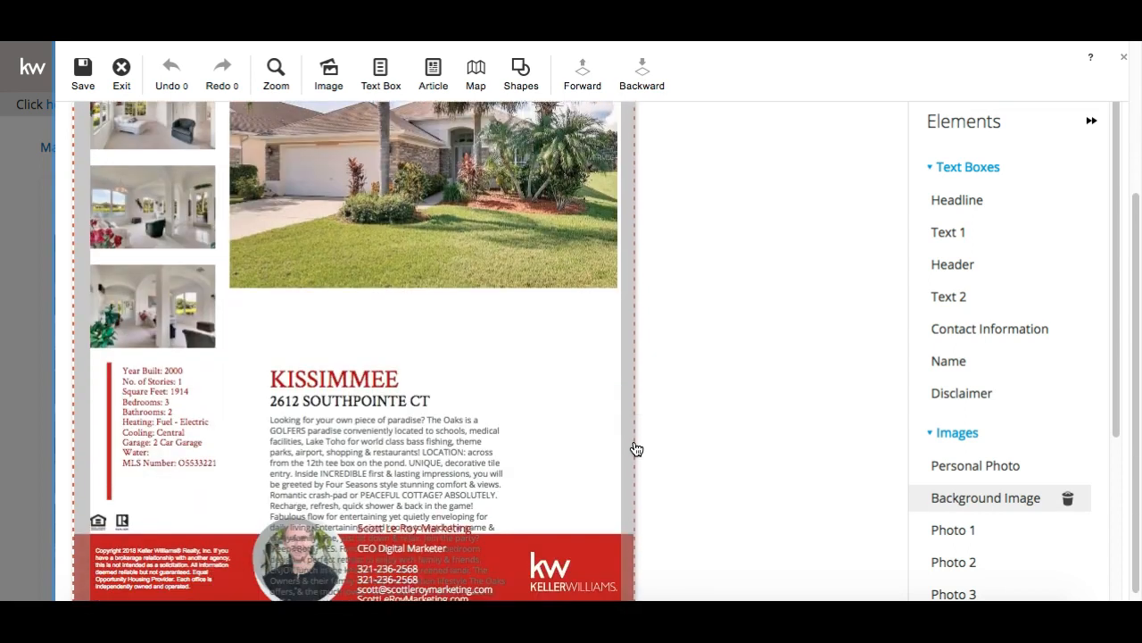
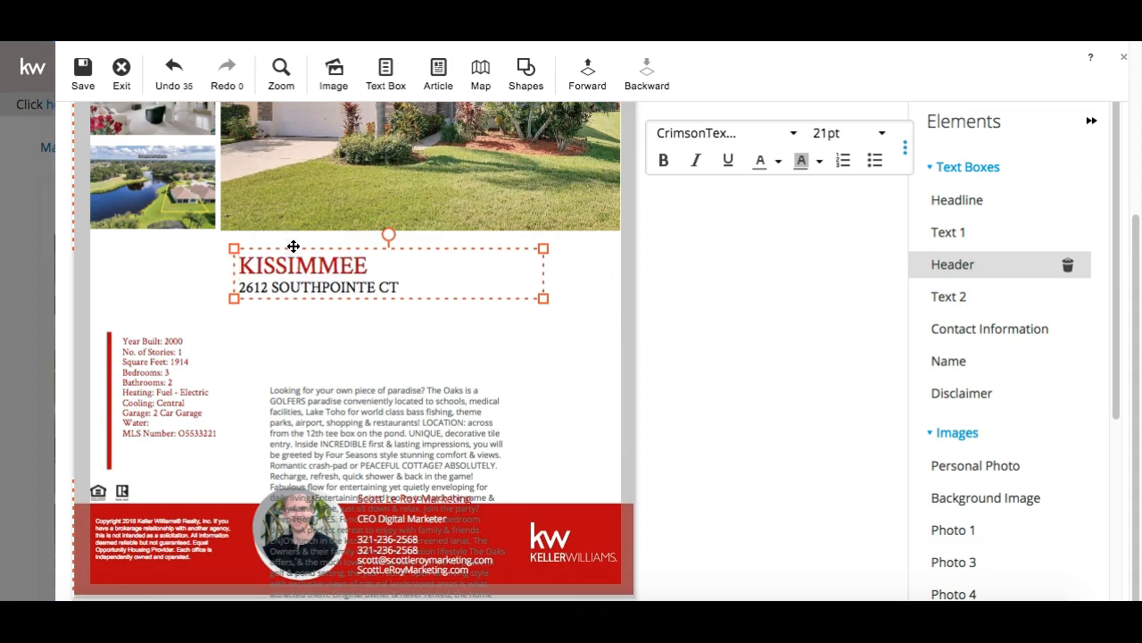
Move the description paragraph under the address, widen it rightward, and recolour its text
click(301, 408)
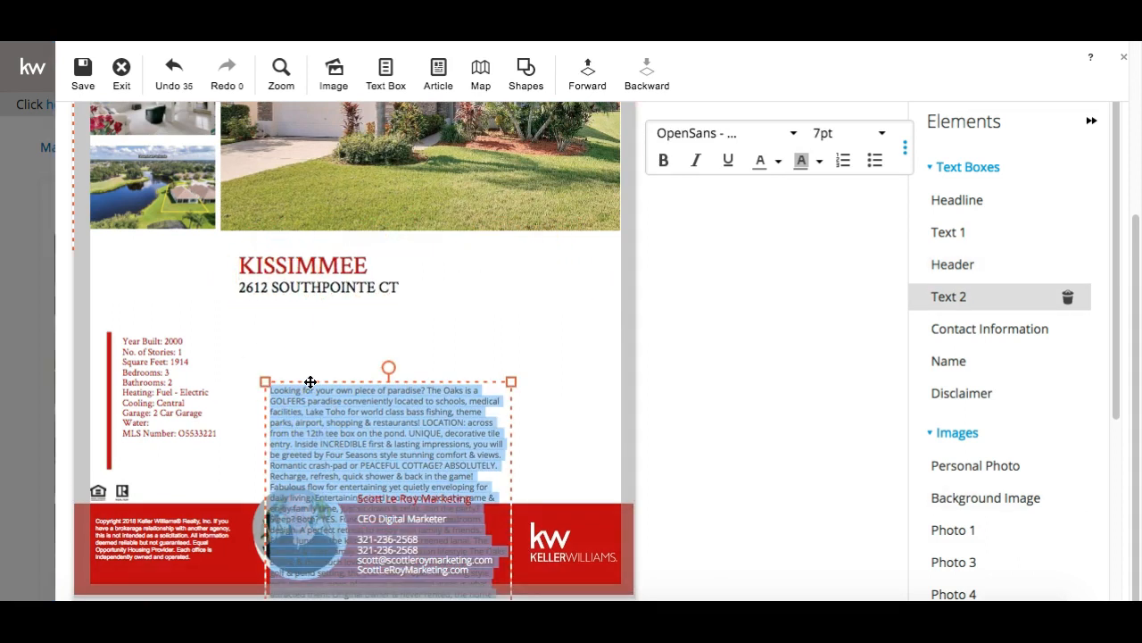
drag(297, 352, 267, 272)
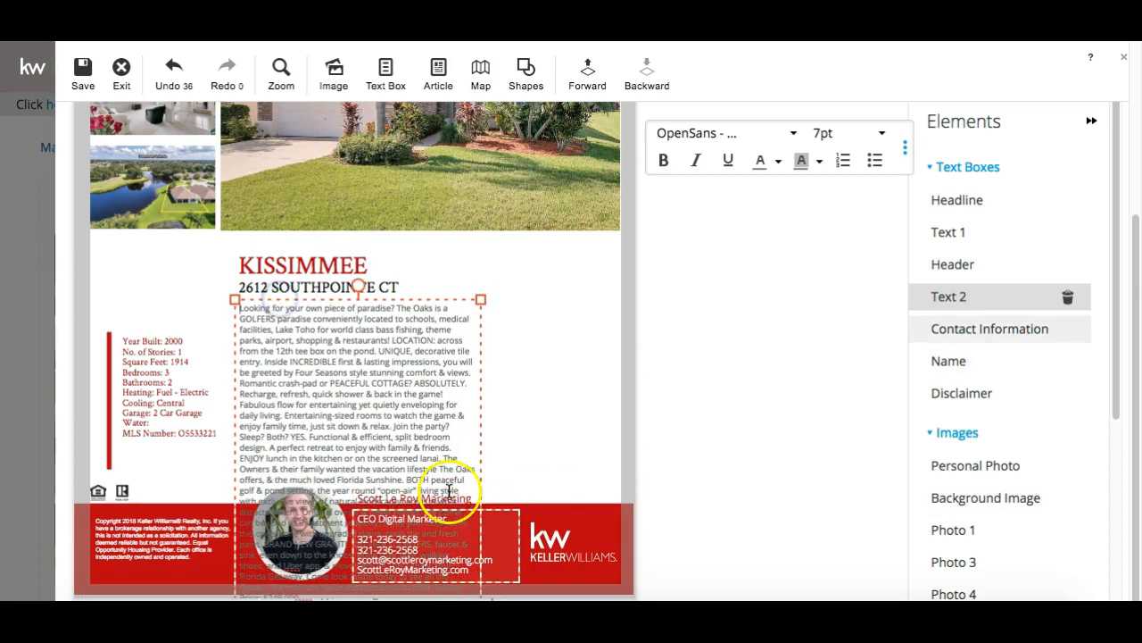
drag(480, 297, 625, 288)
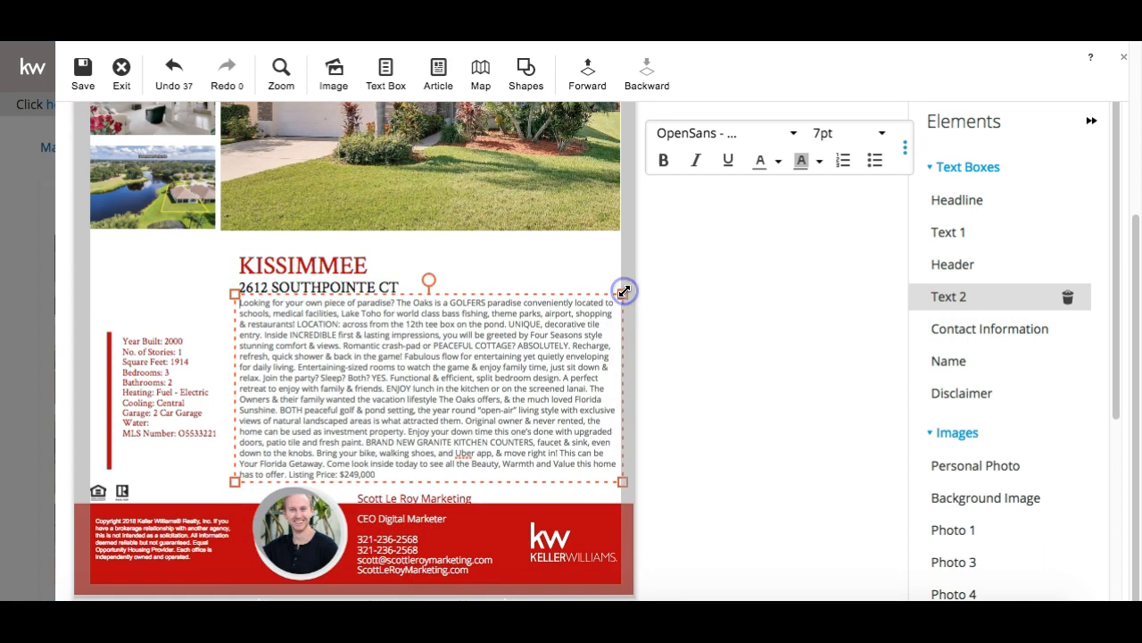
click(502, 298)
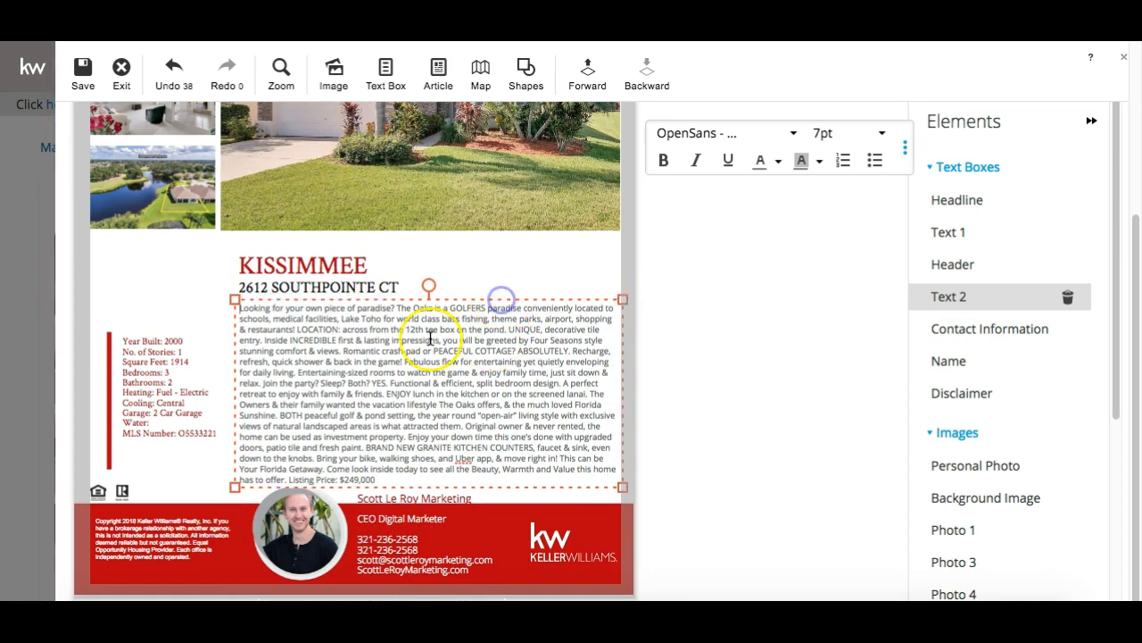
drag(384, 480, 224, 290)
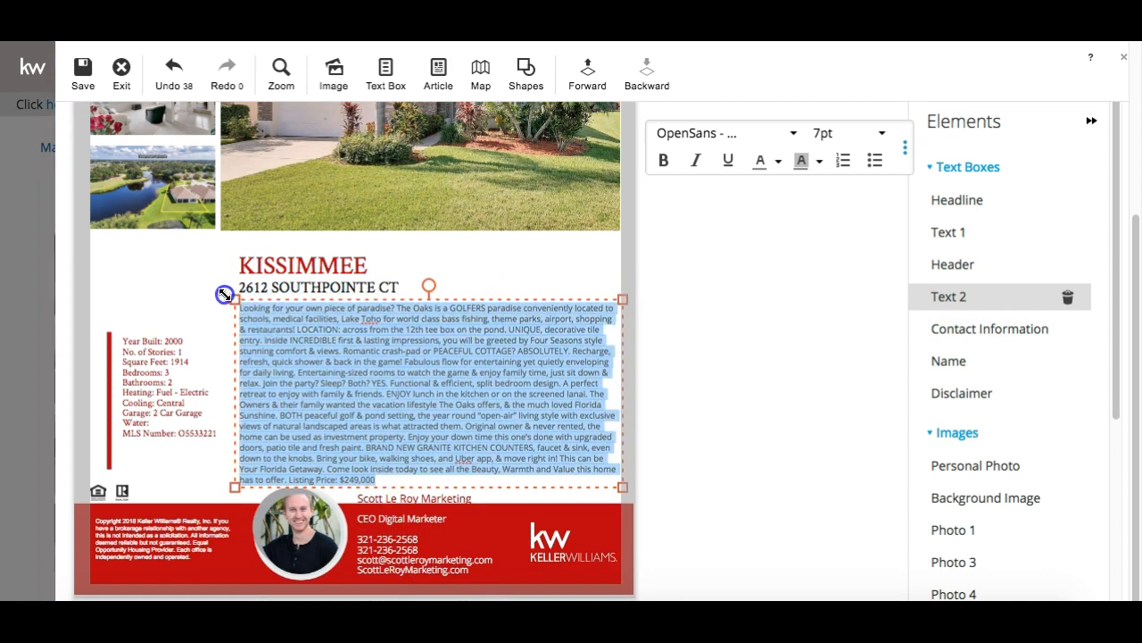
click(778, 161)
click(765, 199)
Raise the KISSIMMEE heading slightly and widen the description paragraph to the left
click(407, 272)
drag(368, 250, 358, 230)
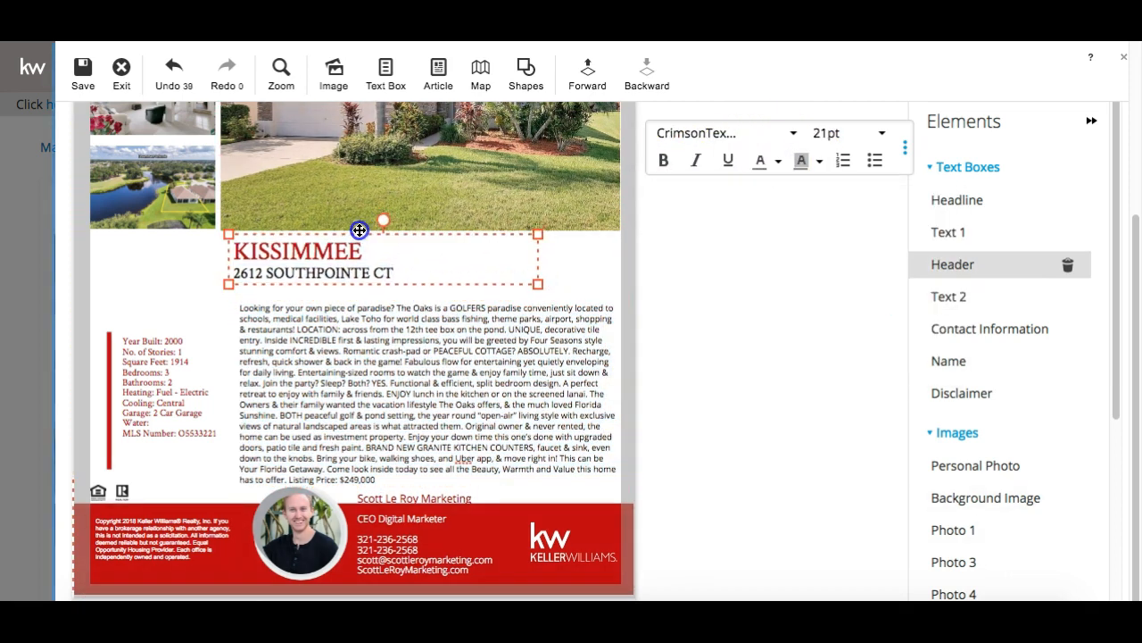
click(297, 392)
drag(233, 297, 220, 294)
click(726, 428)
scroll(727, 428, up, 3)
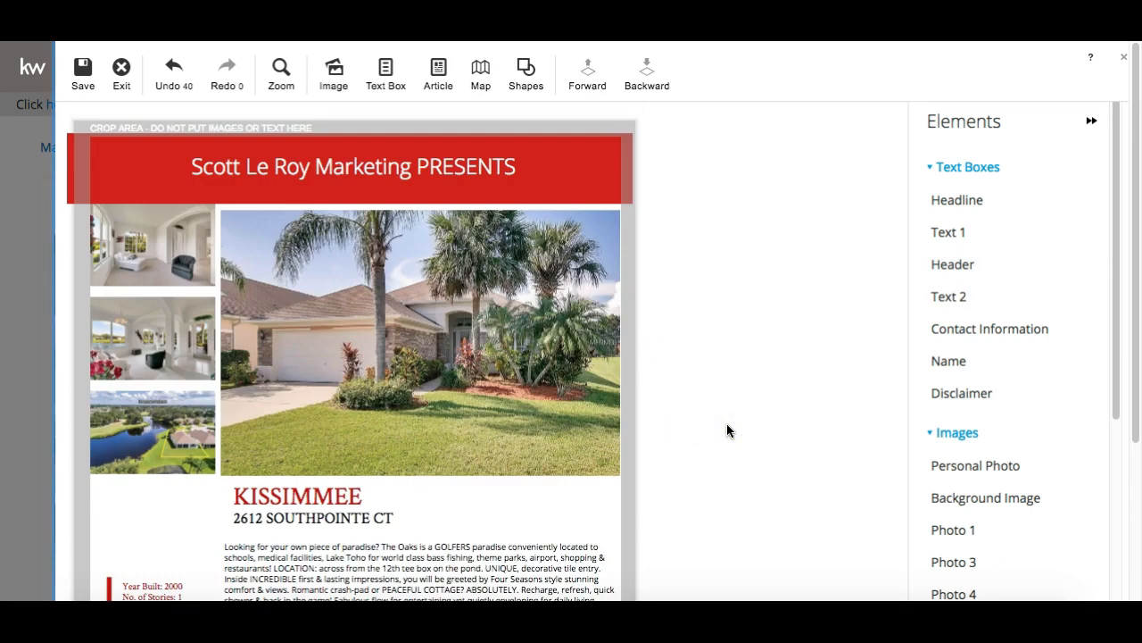
scroll(699, 473, down, 3)
scroll(699, 475, up, 3)
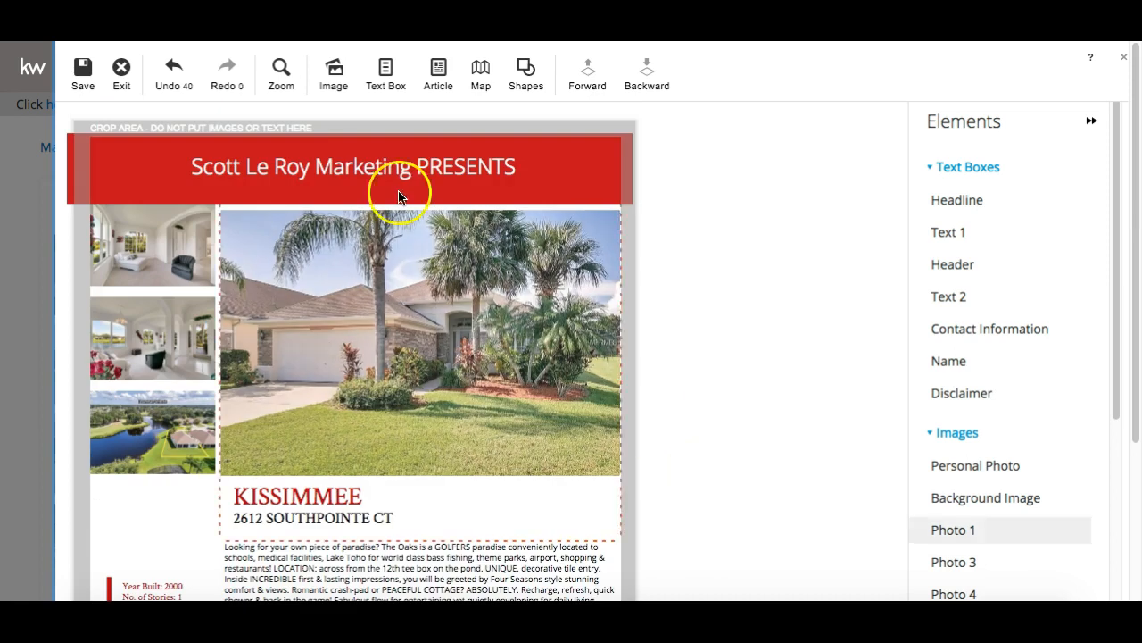
click(81, 76)
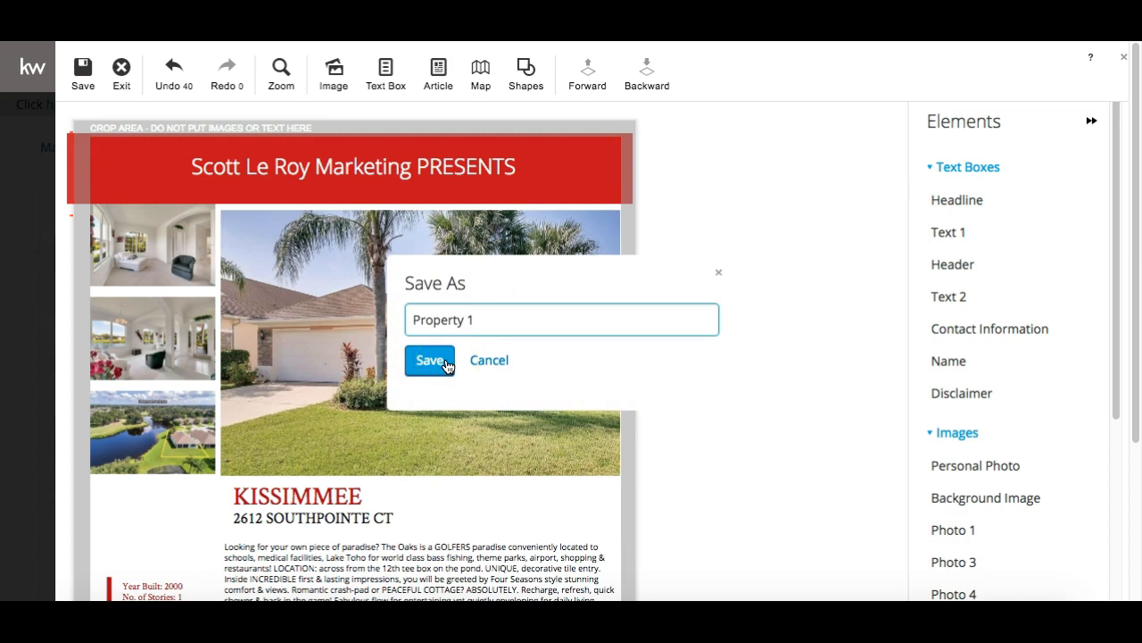
key(ctrl+a)
text(2)
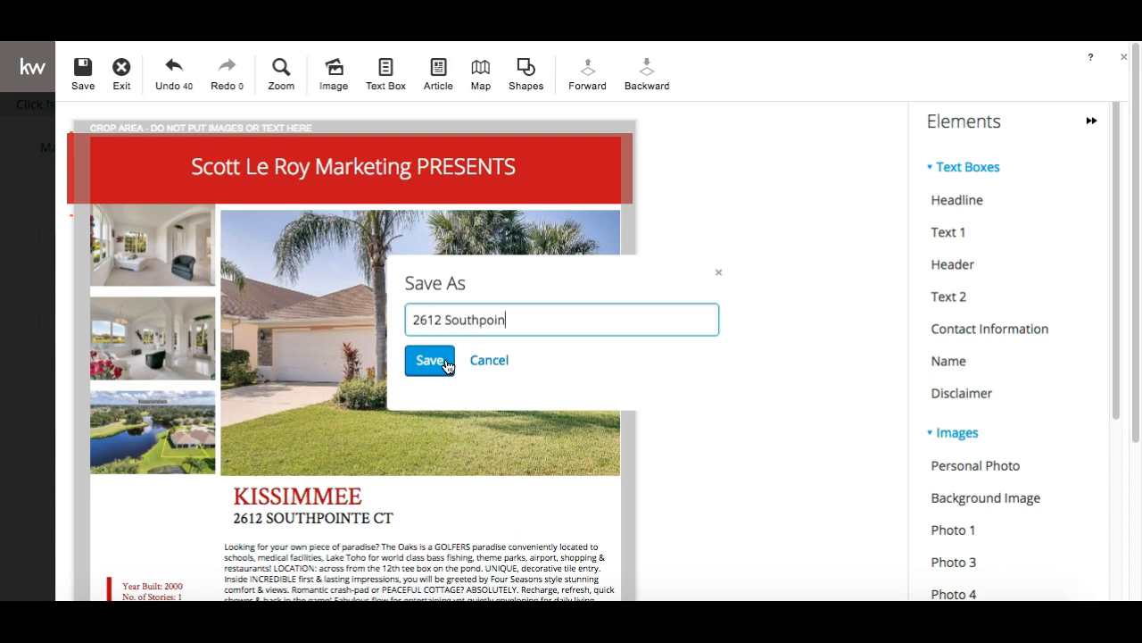
click(428, 361)
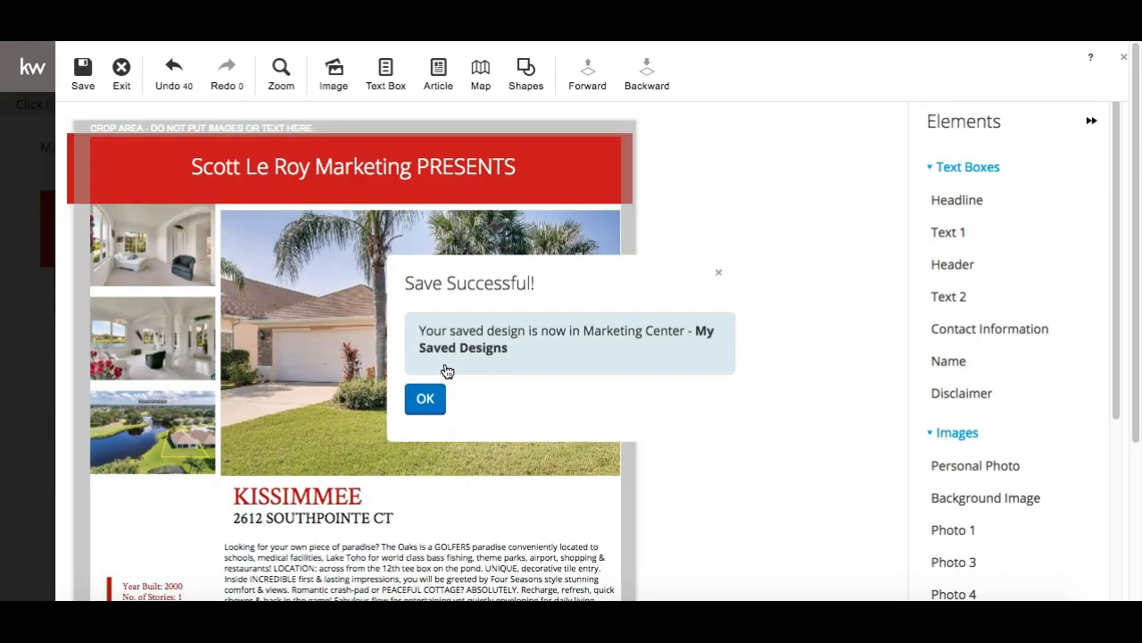
click(425, 398)
click(174, 72)
click(122, 71)
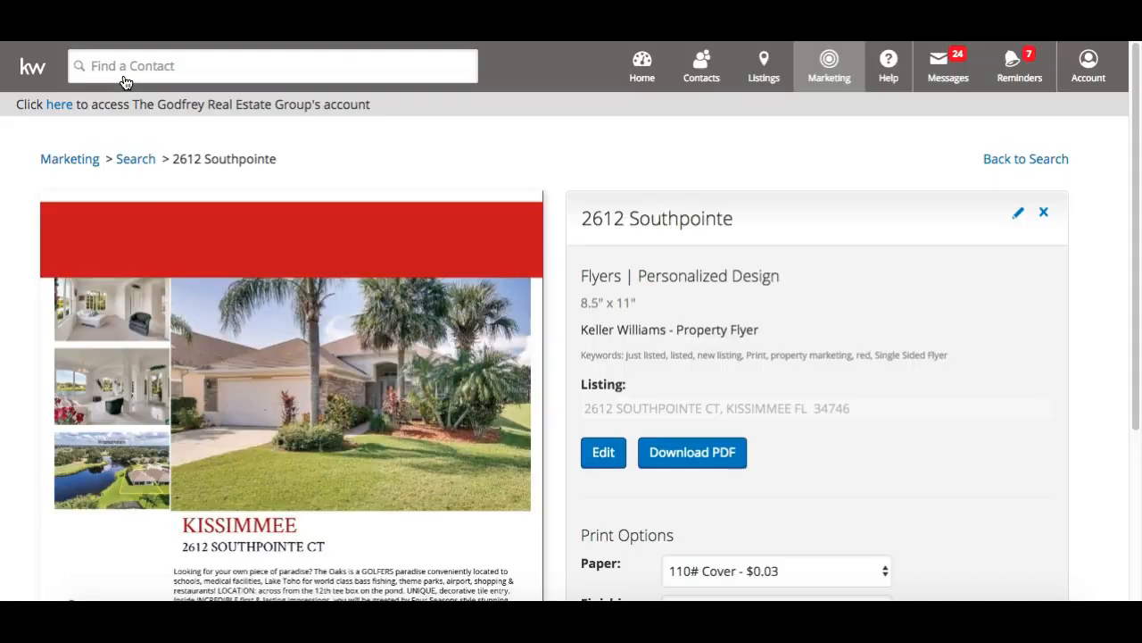
scroll(121, 310, down, 3)
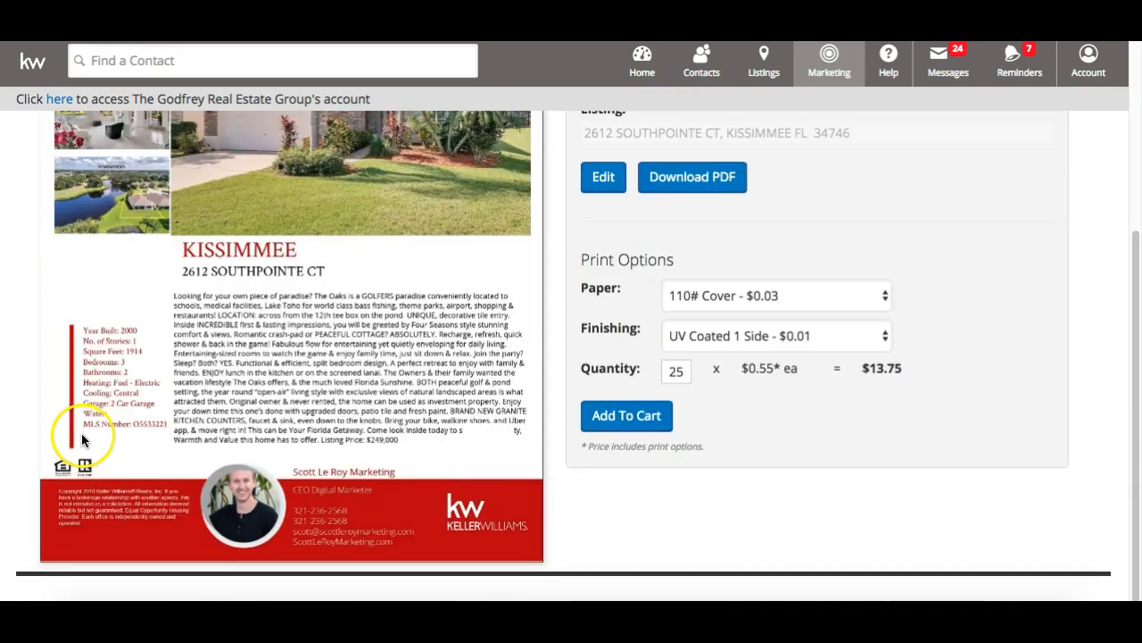
scroll(239, 344, up, 3)
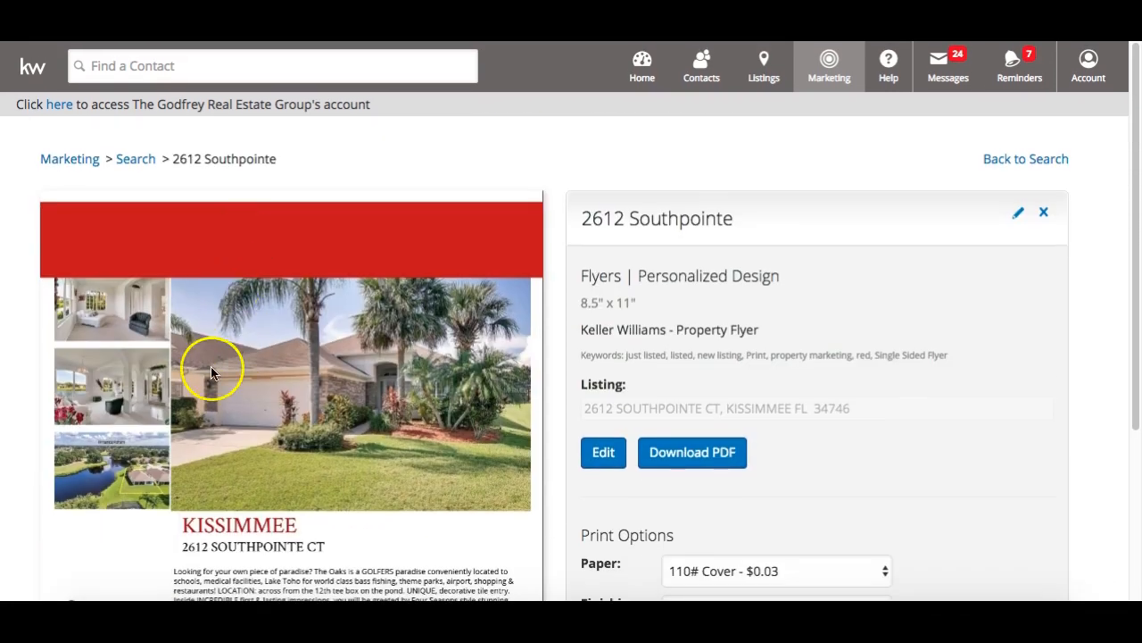
scroll(207, 375, down, 3)
scroll(205, 382, up, 3)
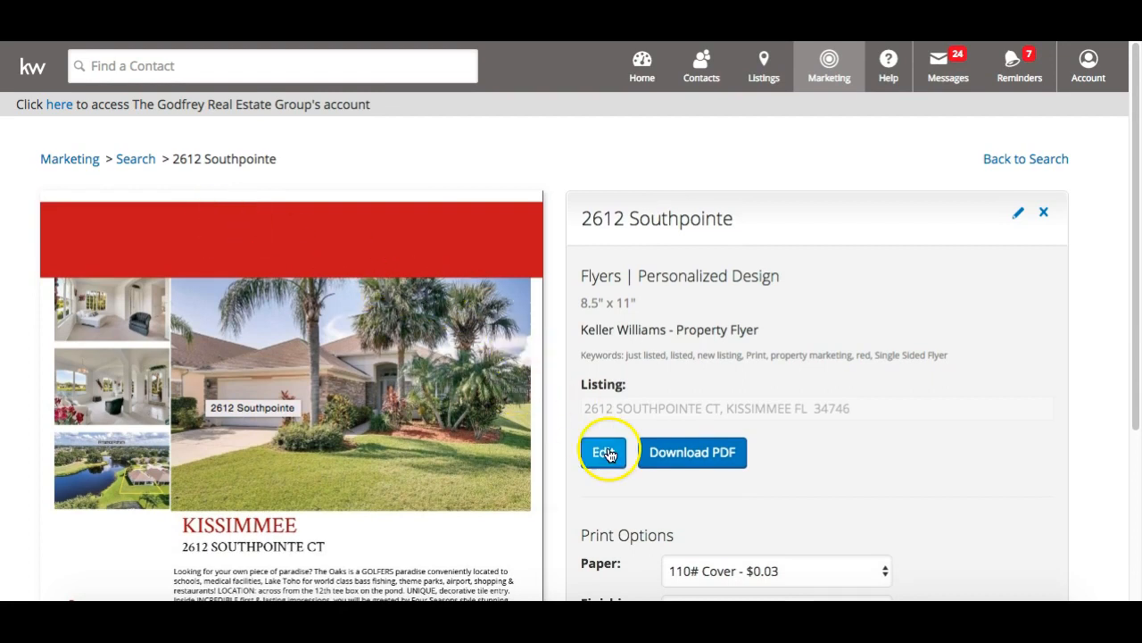
scroll(607, 454, down, 3)
scroll(610, 456, up, 3)
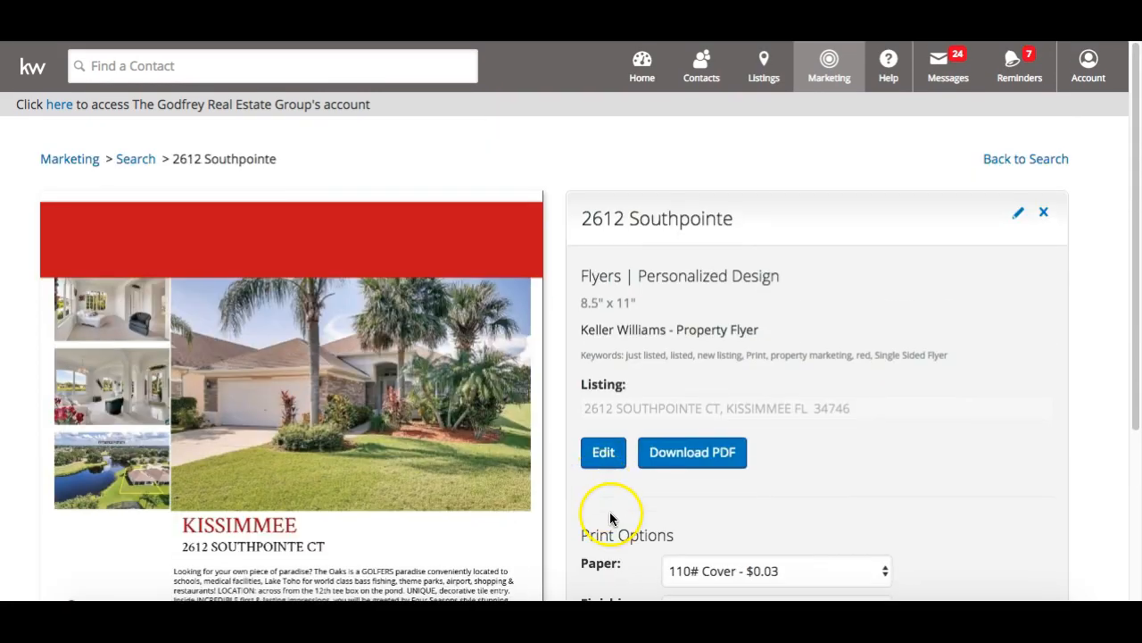
click(603, 452)
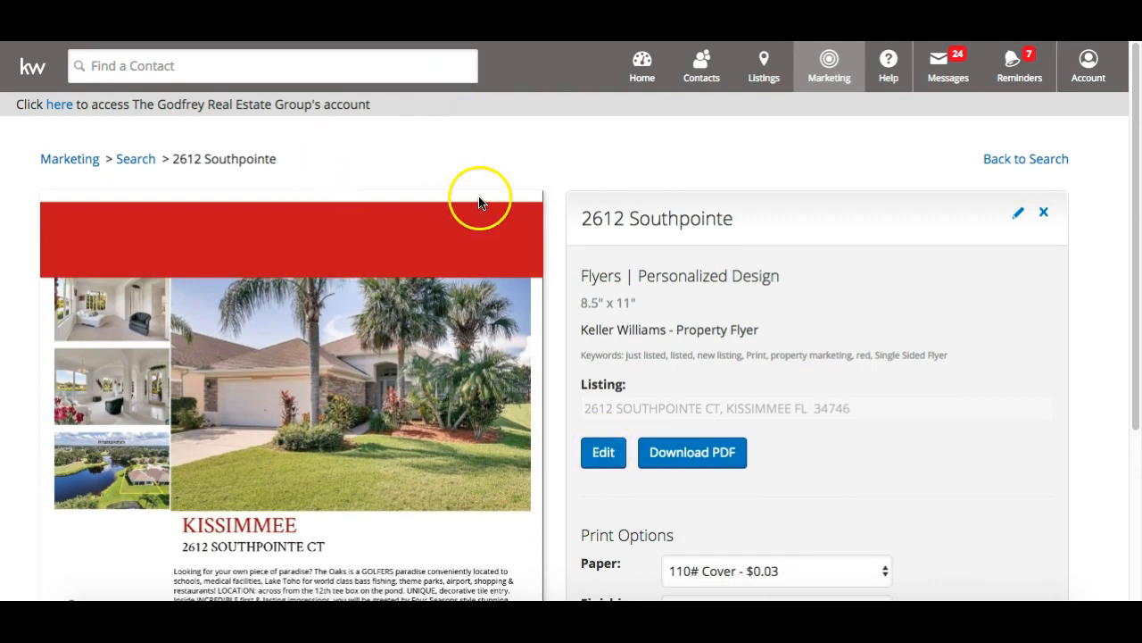
scroll(480, 202, down, 3)
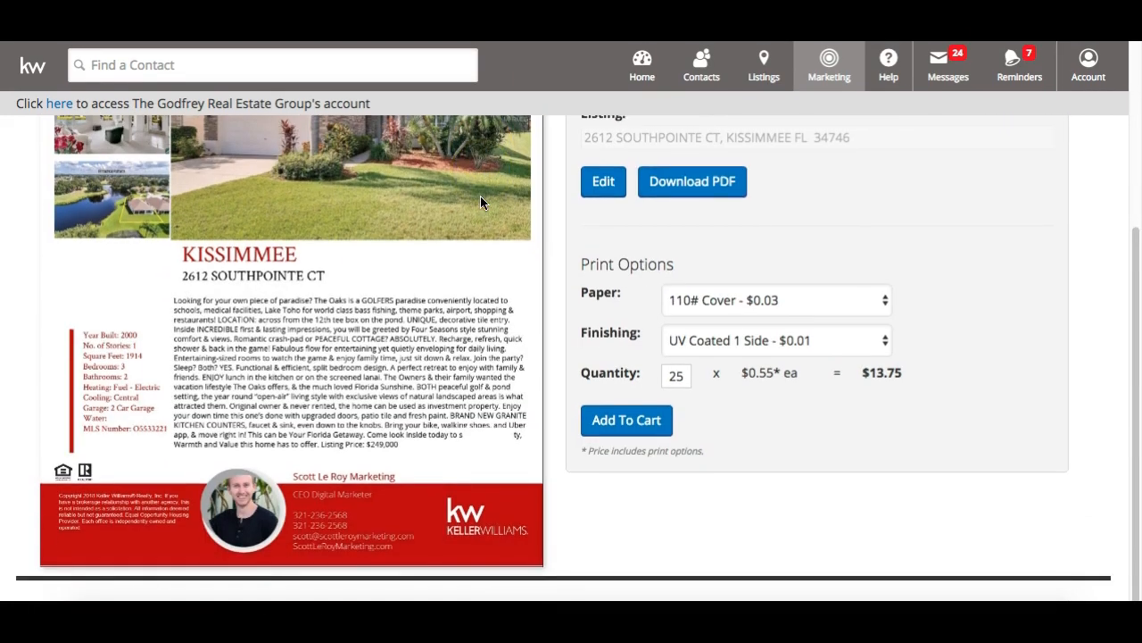
scroll(480, 202, up, 2)
click(605, 367)
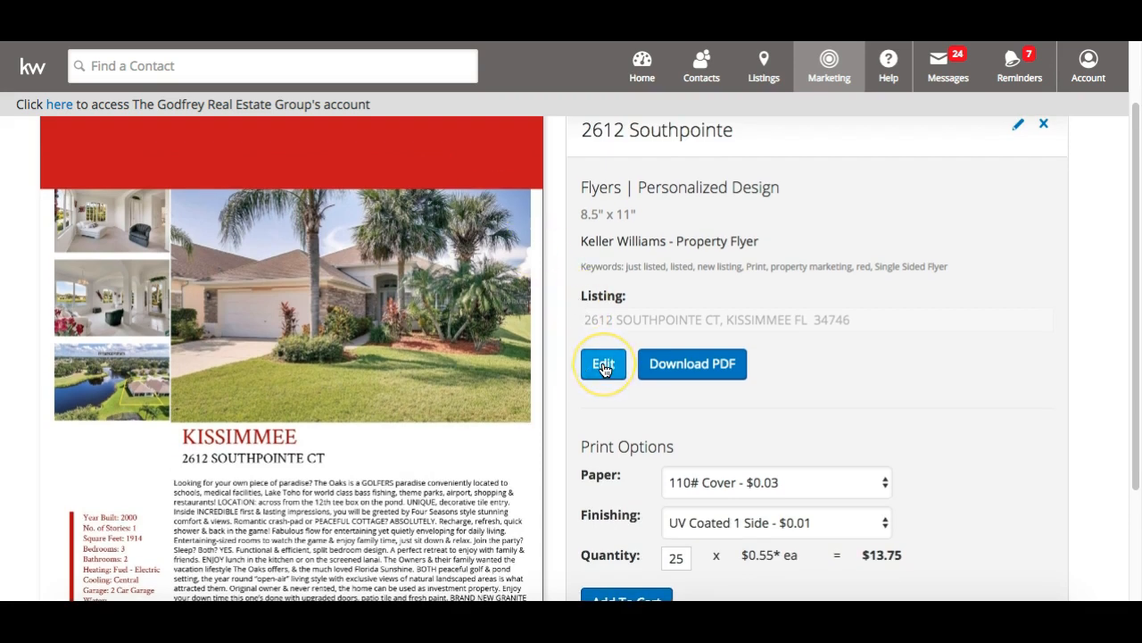
scroll(629, 385, down, 1)
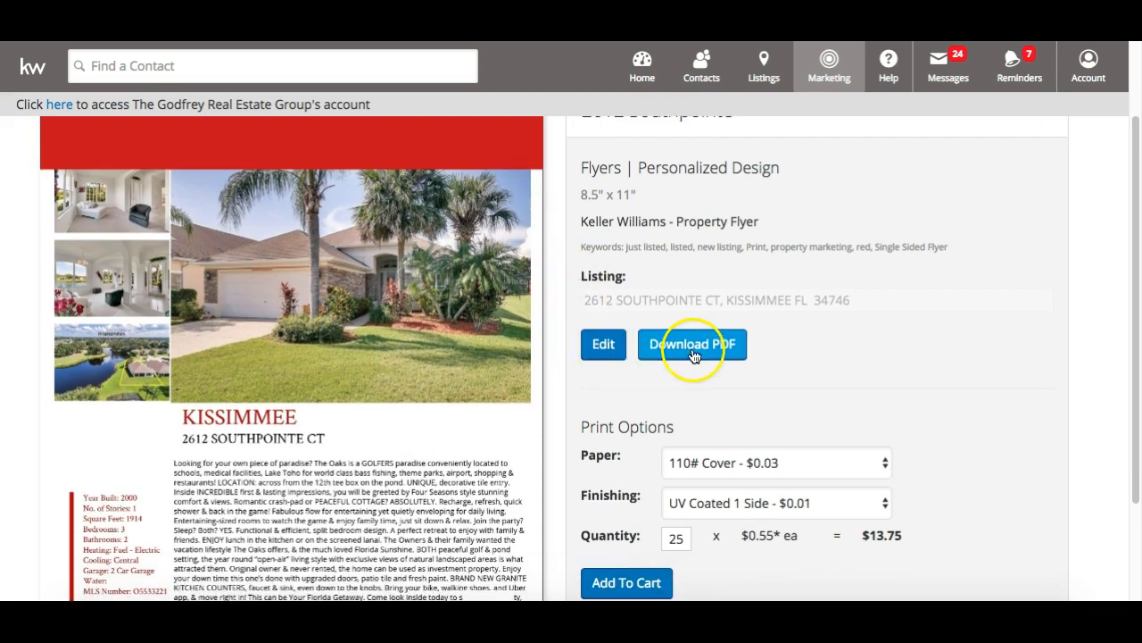
click(694, 356)
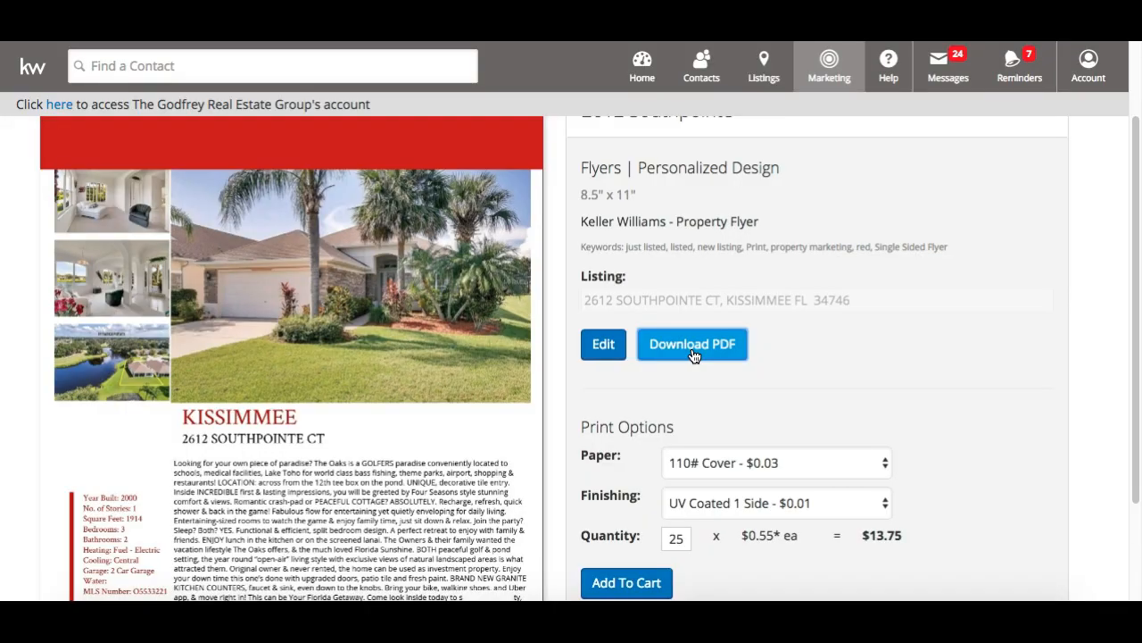
click(694, 349)
key(Return)
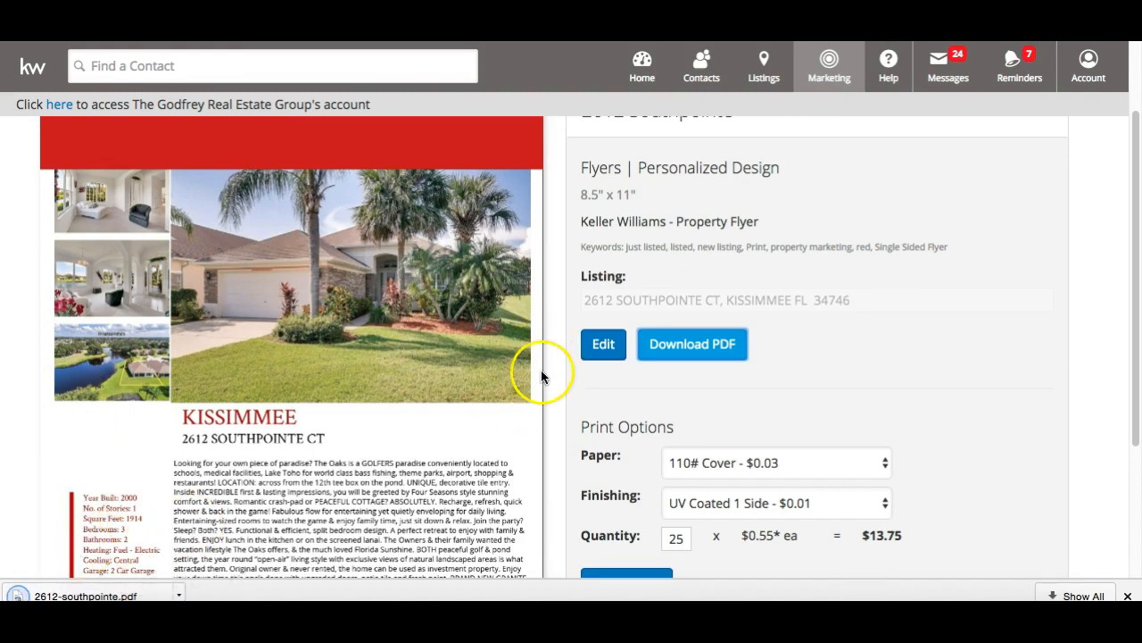
scroll(658, 369, down, 2)
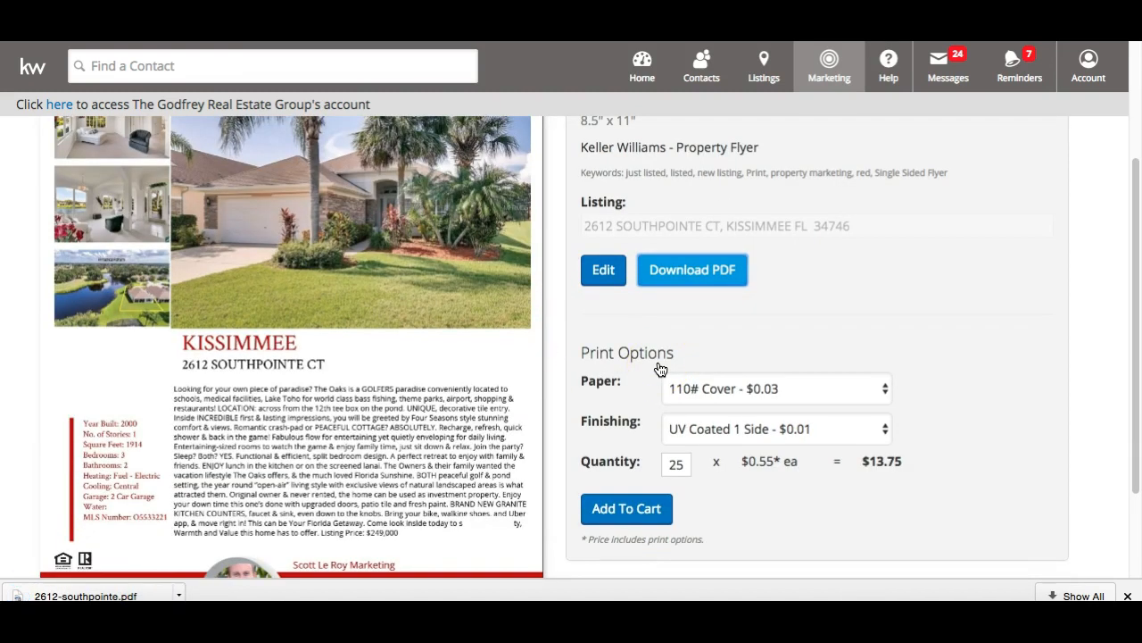
scroll(660, 369, down, 1)
click(703, 364)
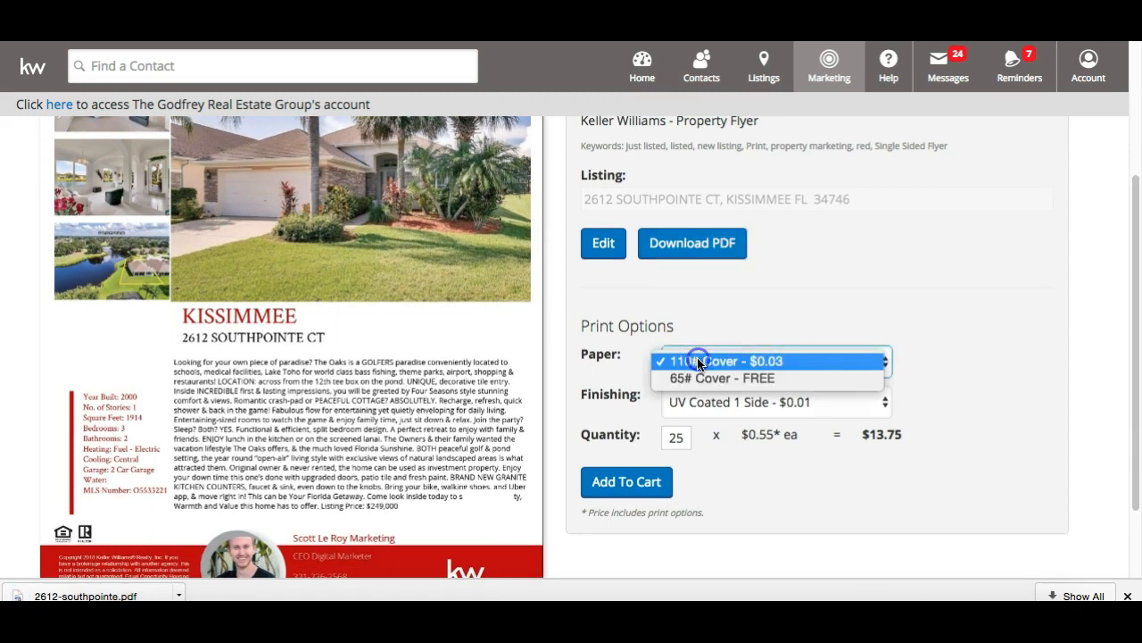
click(699, 362)
click(699, 362)
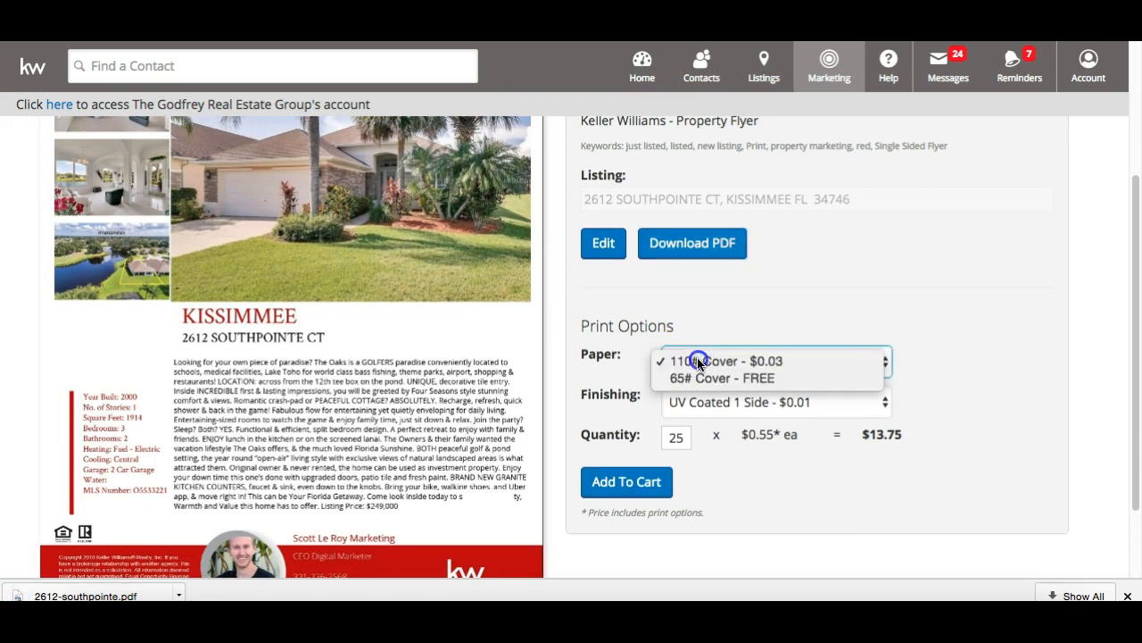
click(698, 362)
click(697, 357)
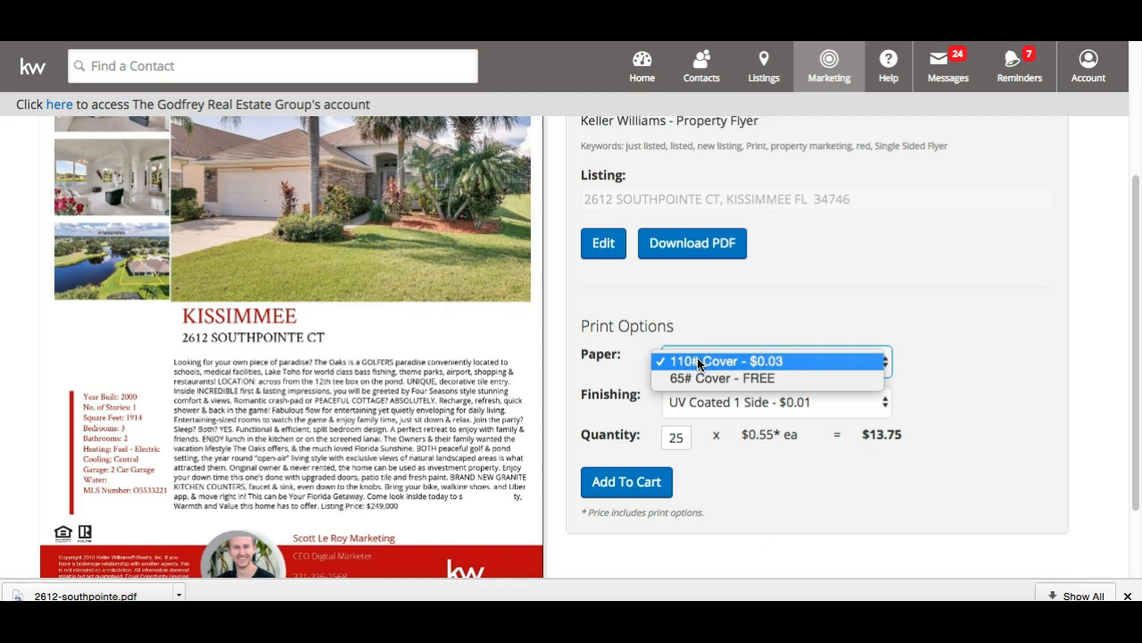
click(697, 357)
click(697, 357)
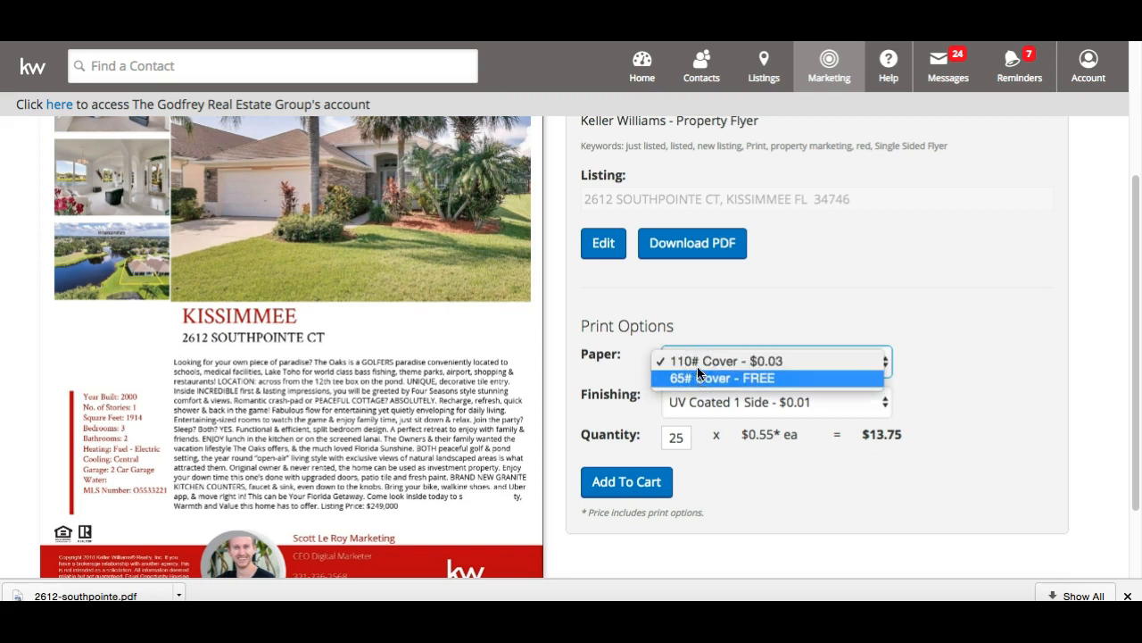
click(762, 306)
scroll(761, 306, down, 1)
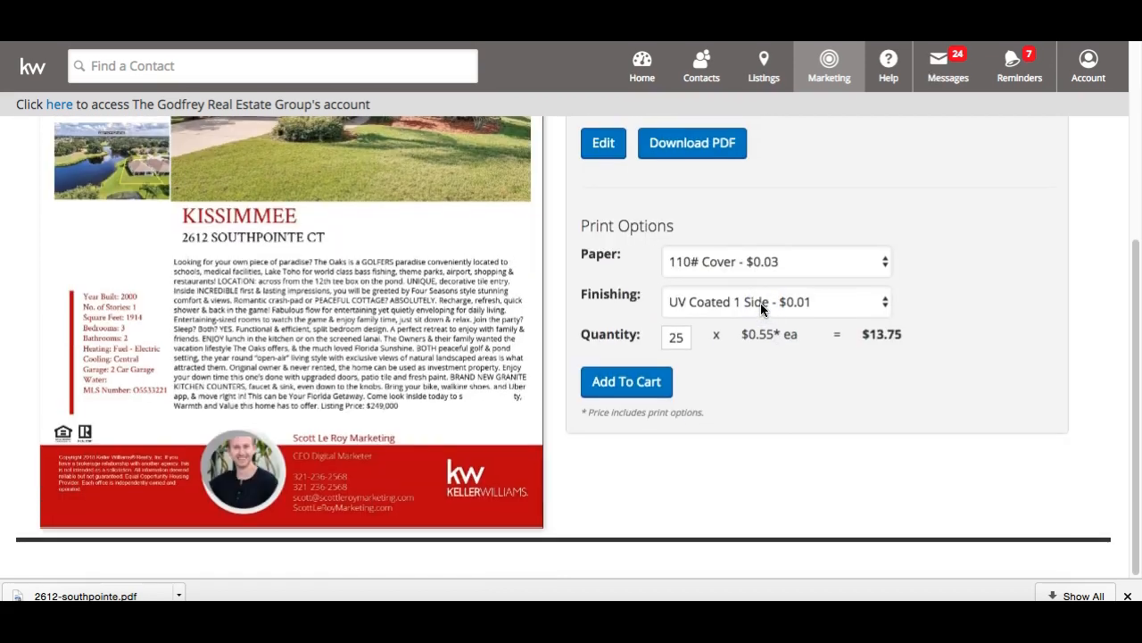
click(754, 304)
click(808, 235)
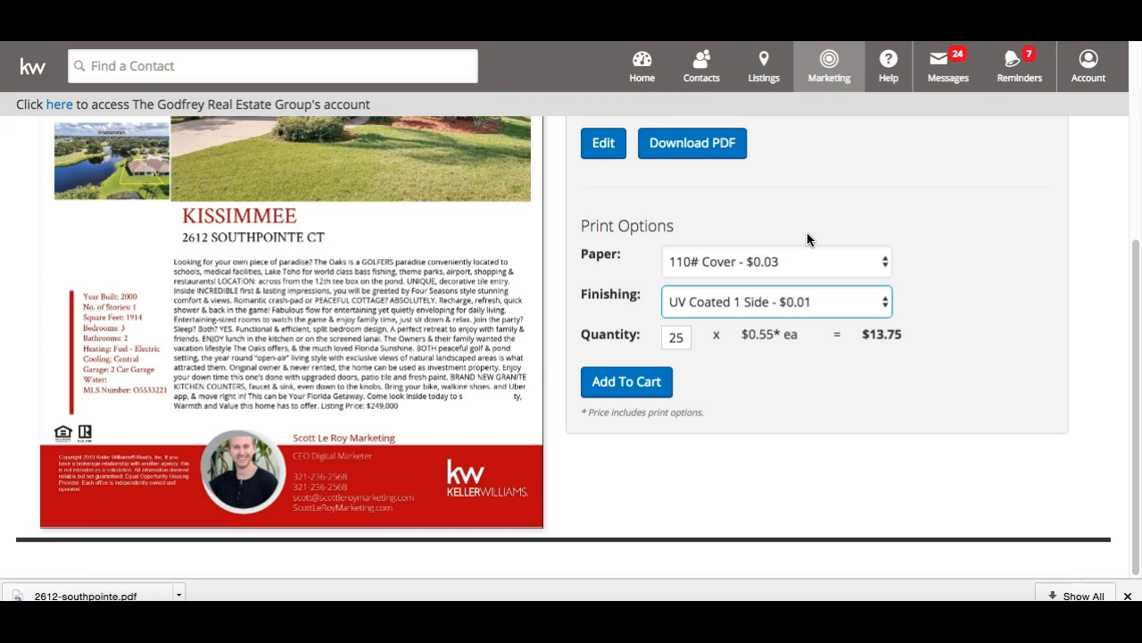
scroll(806, 236, up, 4)
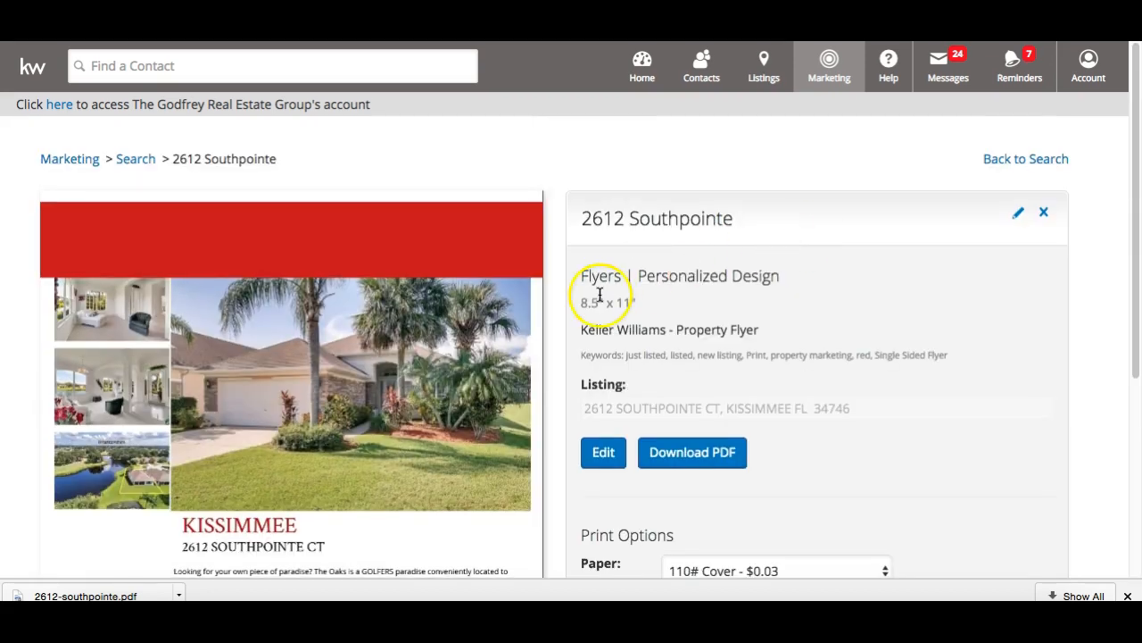
scroll(601, 295, down, 4)
scroll(601, 295, up, 4)
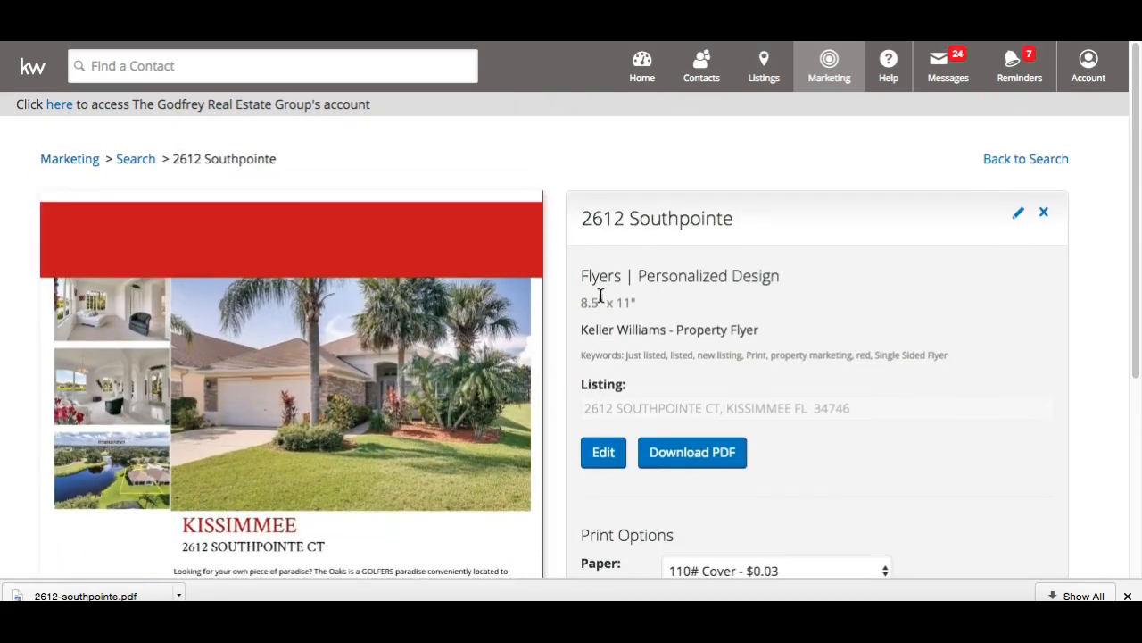
click(1051, 161)
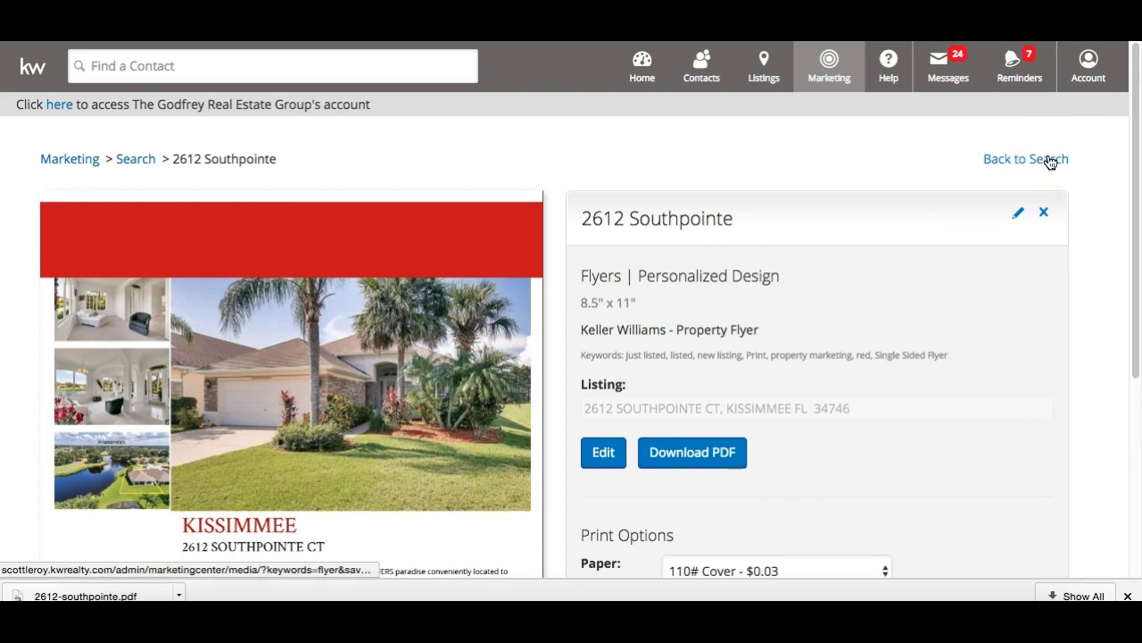
click(1050, 160)
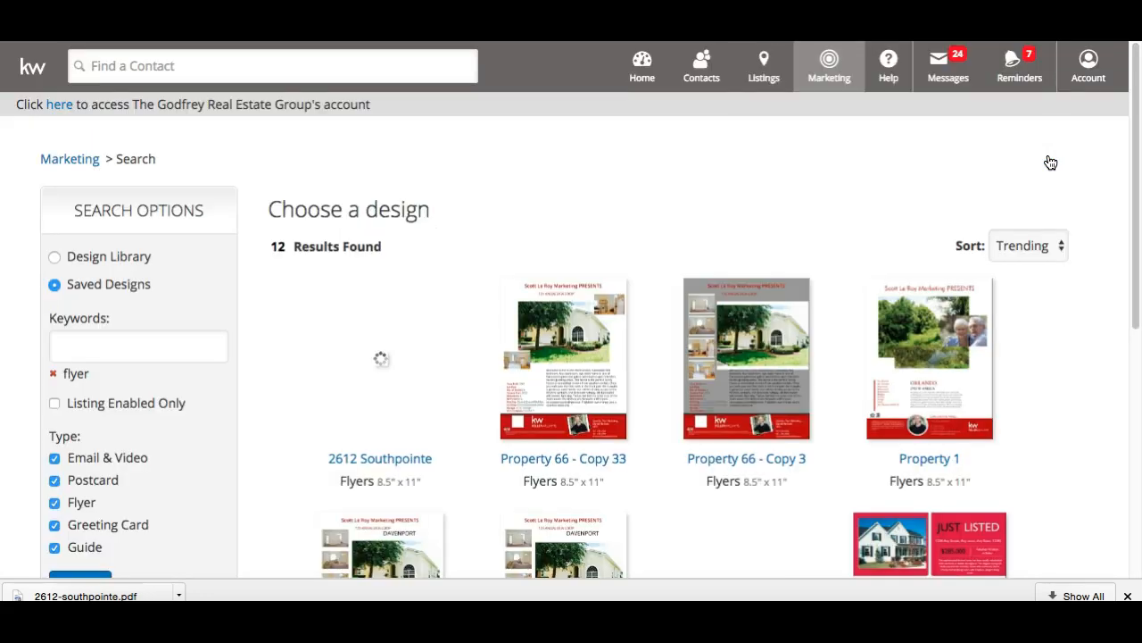
Remove the 'flyer' keyword filter and search the Design Library for 'listing presentation'
scroll(339, 281, down, 3)
scroll(295, 281, up, 3)
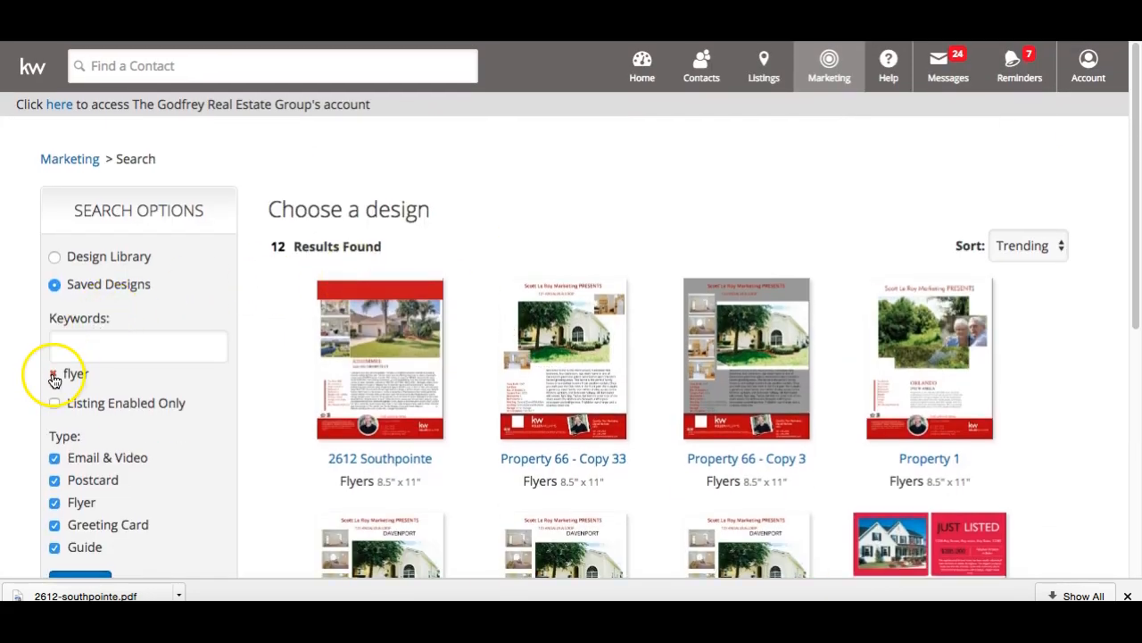
click(53, 375)
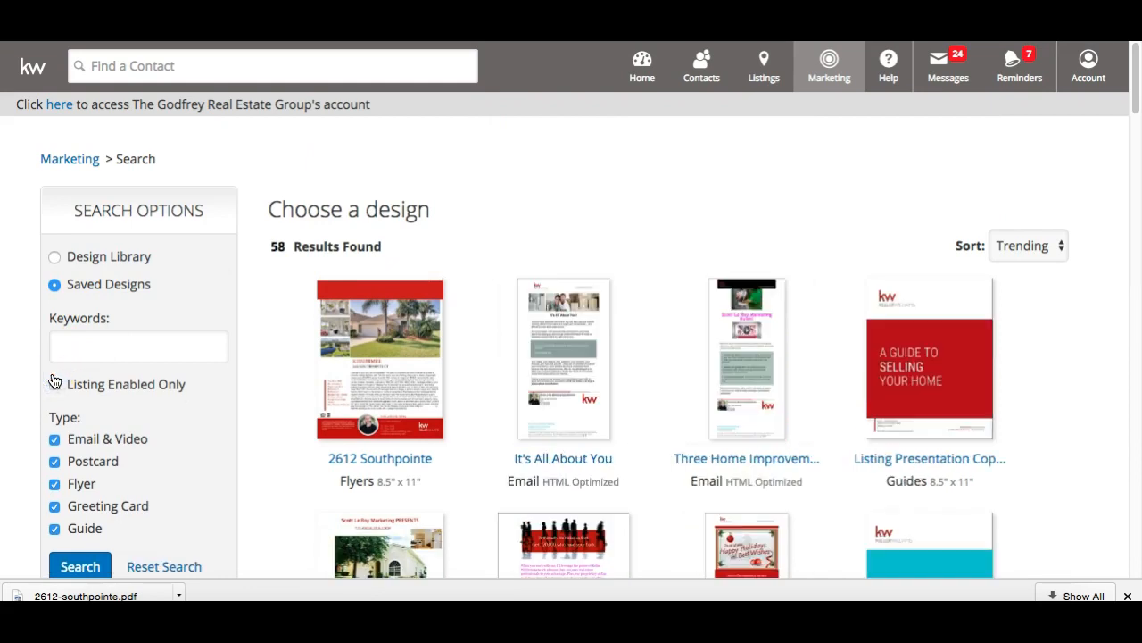
scroll(403, 366, down, 15)
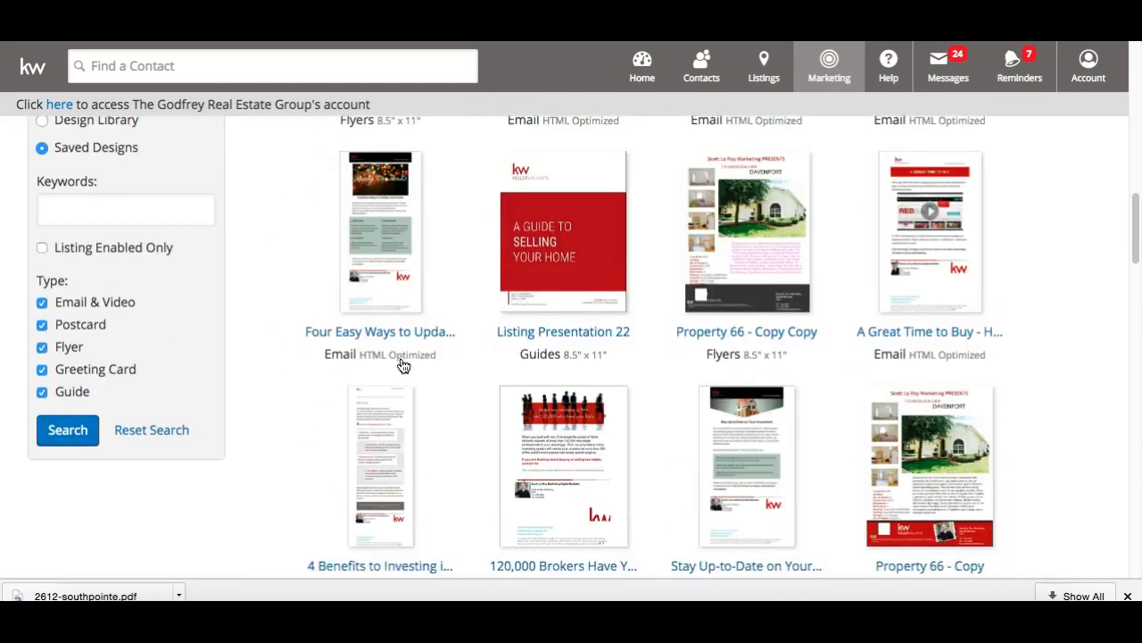
scroll(403, 366, up, 15)
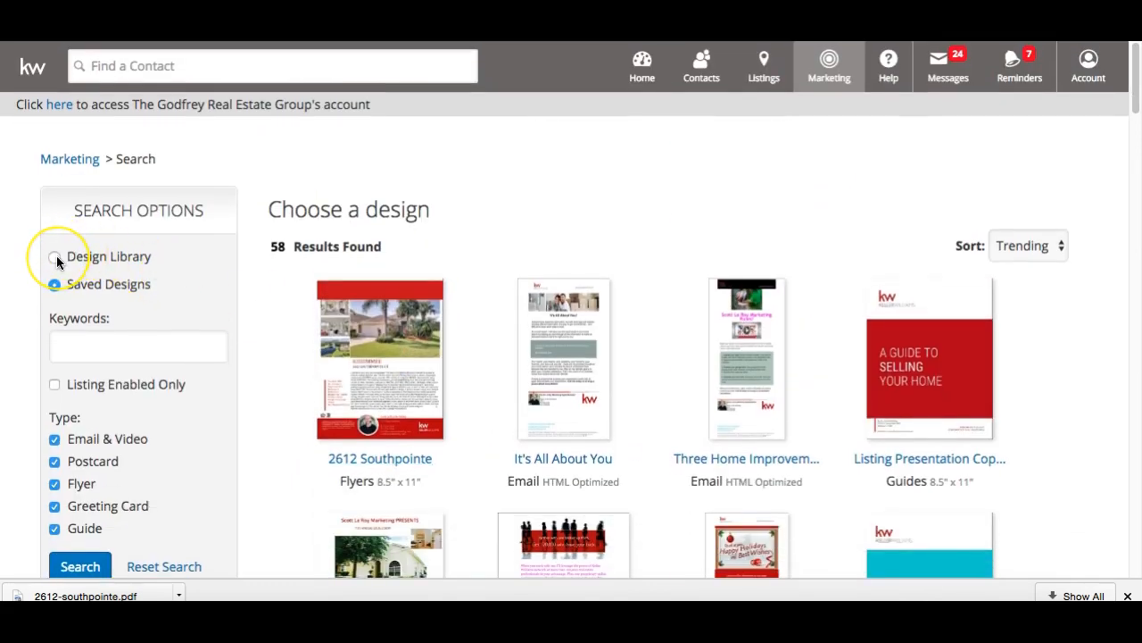
click(55, 257)
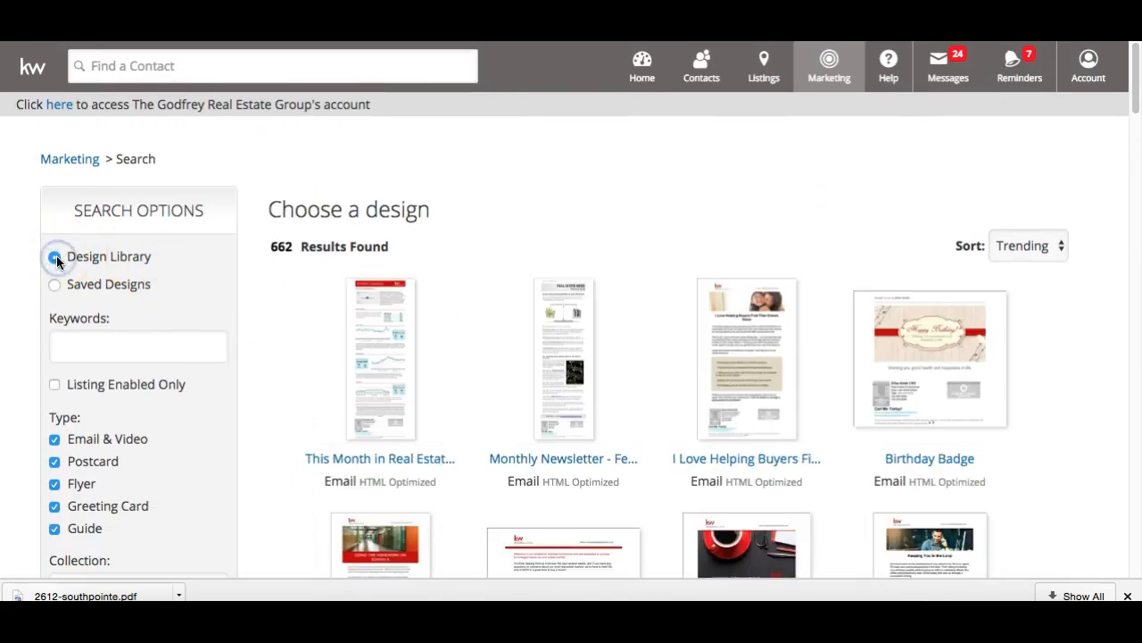
click(81, 334)
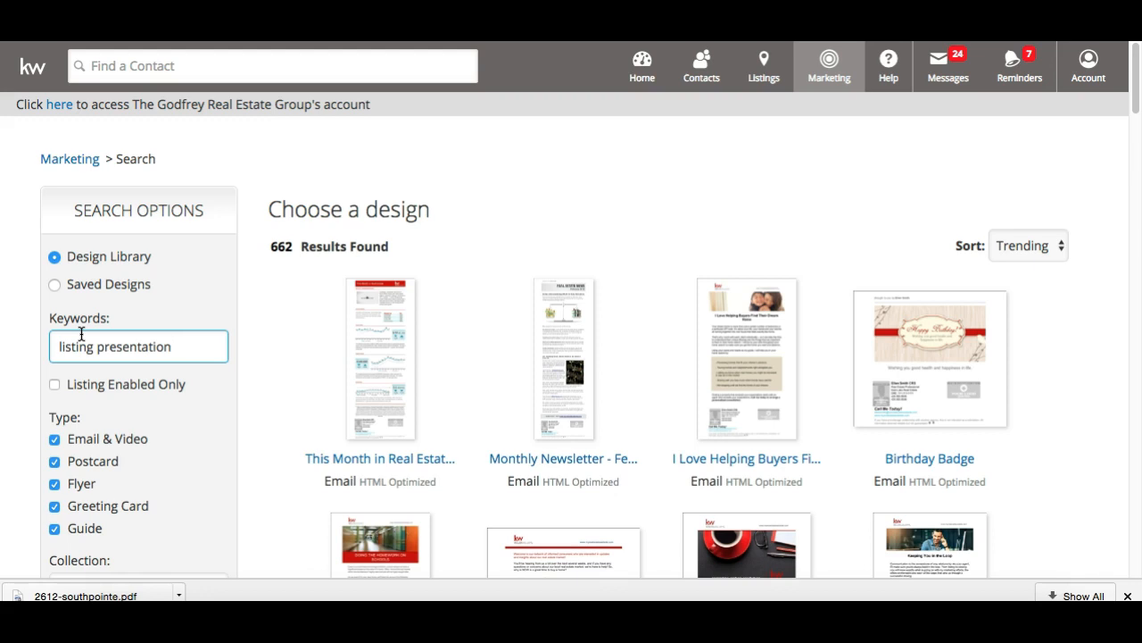
Run the 'listing presentation' keyword search and scroll through the six resulting designs
key(Return)
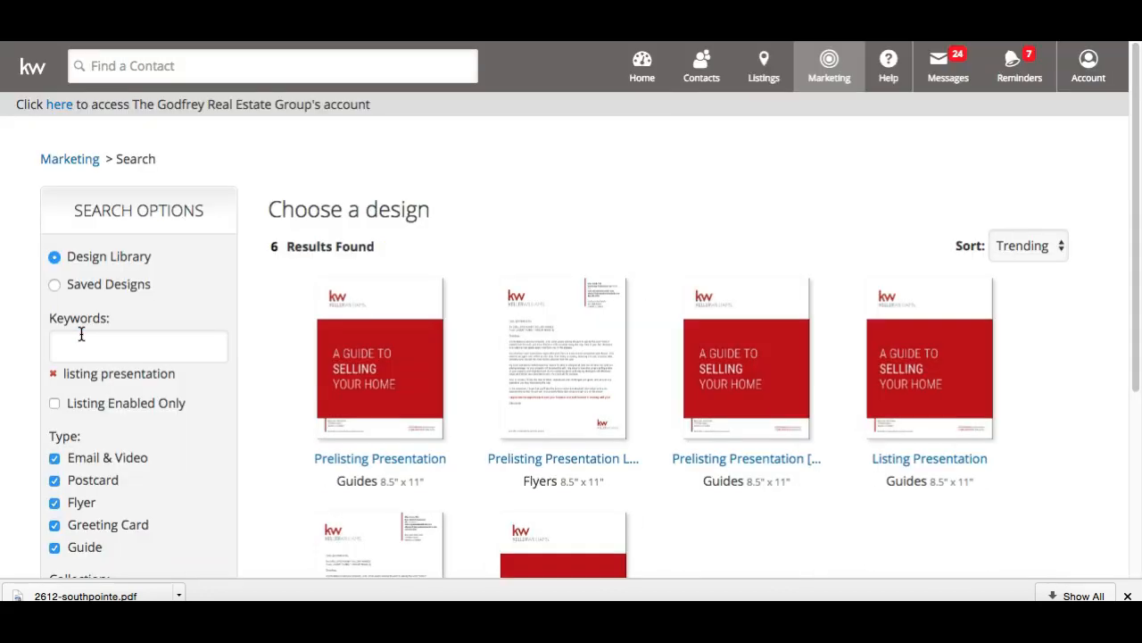
scroll(382, 395, down, 3)
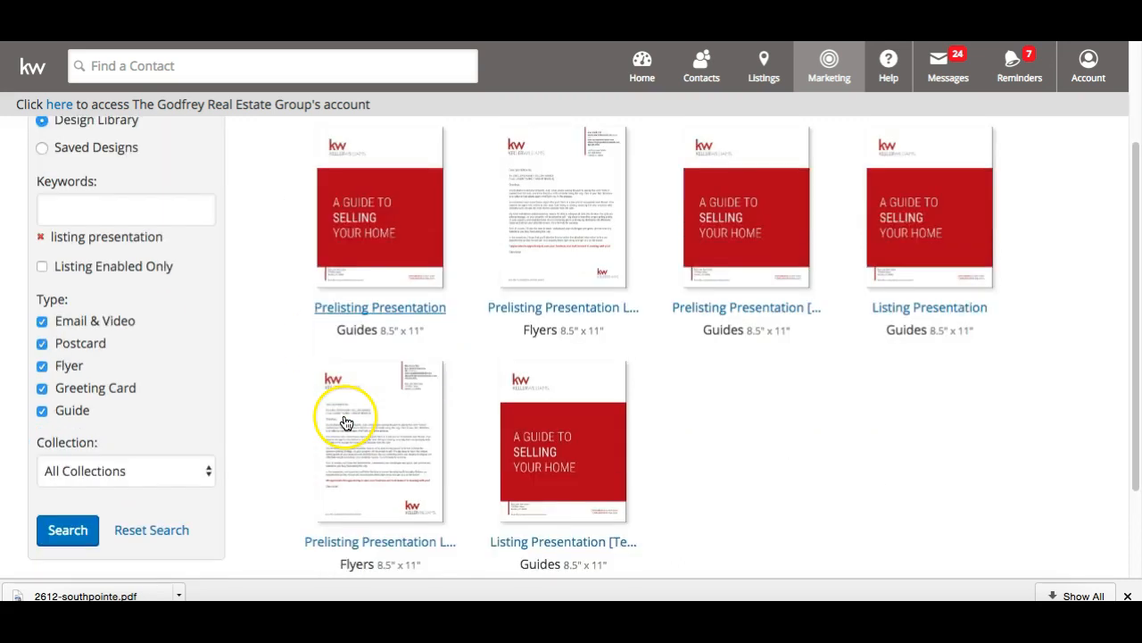
scroll(763, 287, up, 1)
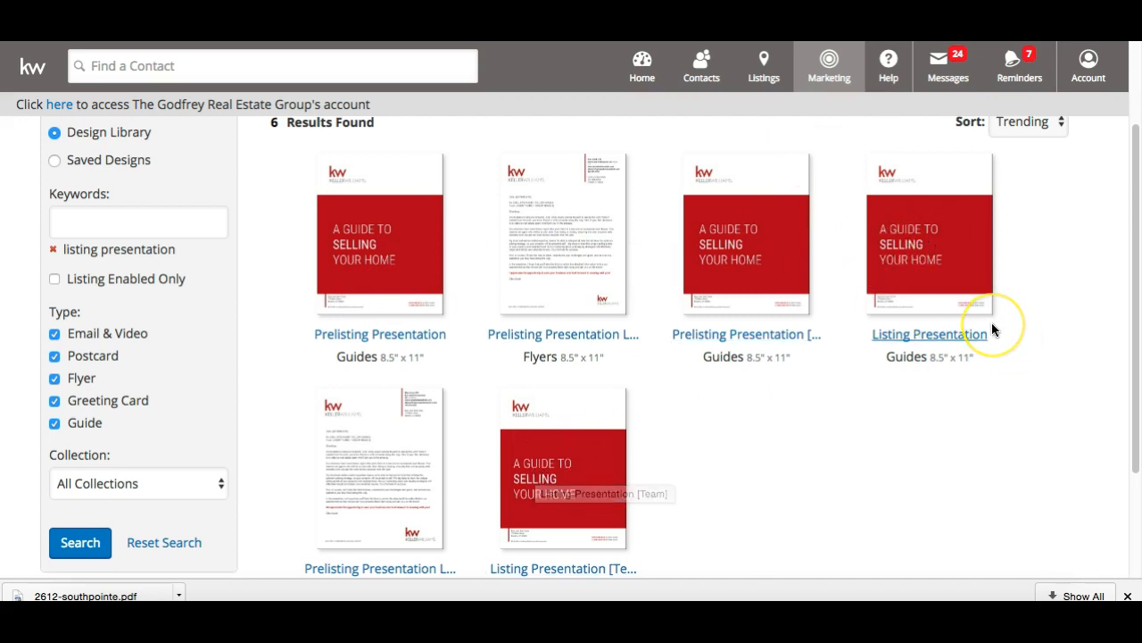
scroll(992, 322, down, 1)
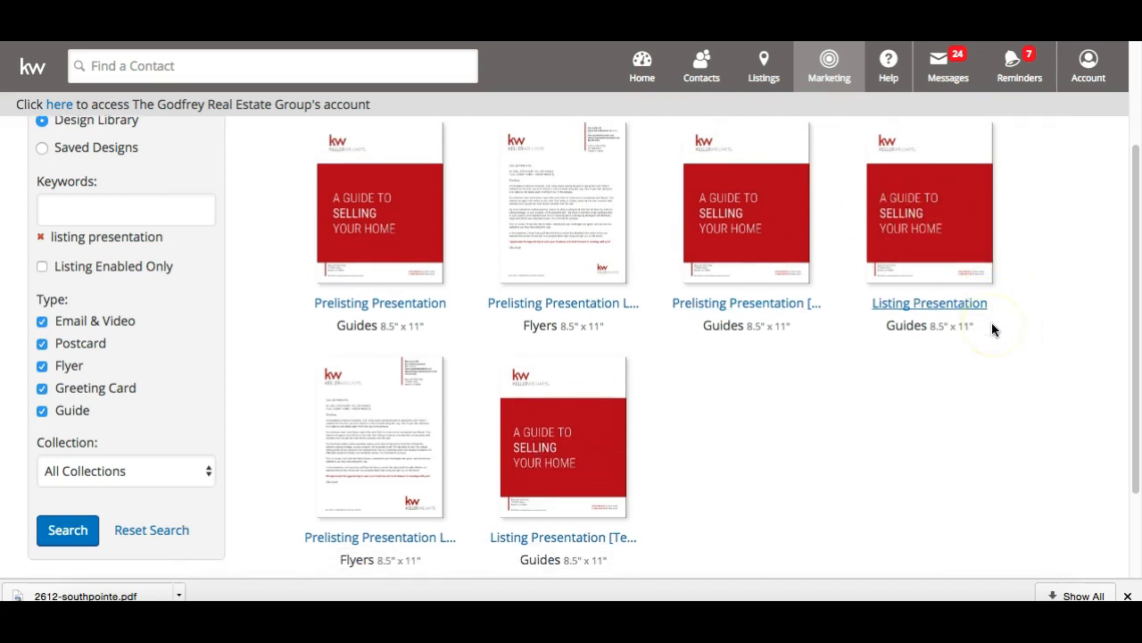
Open the Listing Presentation design from the results and start personalizing it in the editor
click(958, 235)
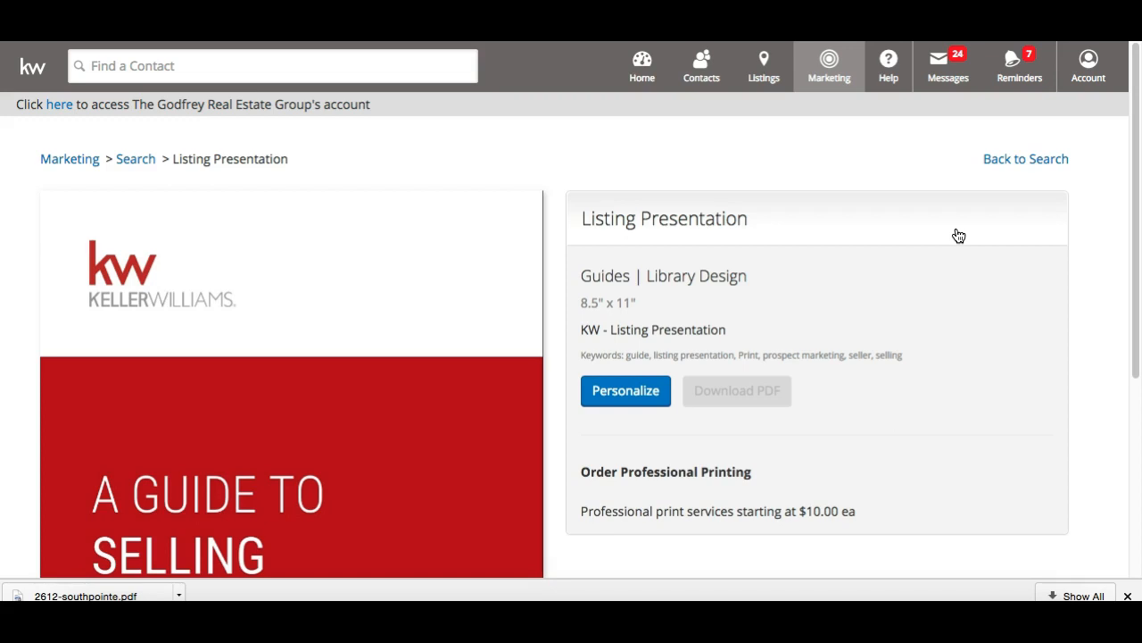
scroll(959, 235, down, 4)
scroll(958, 234, up, 3)
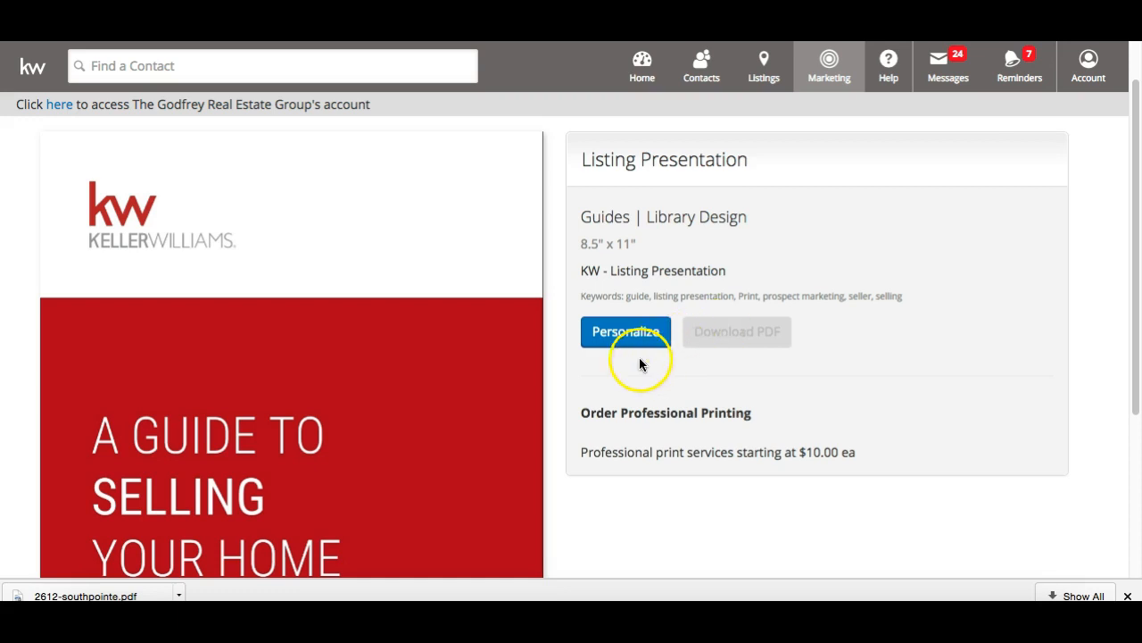
scroll(629, 377, down, 1)
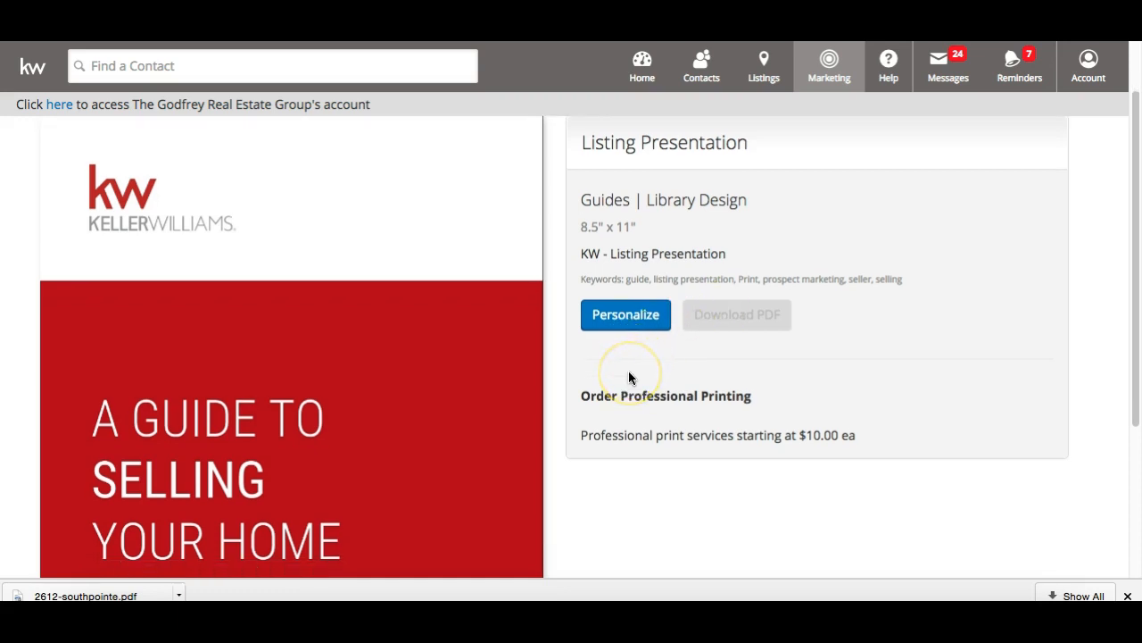
click(629, 319)
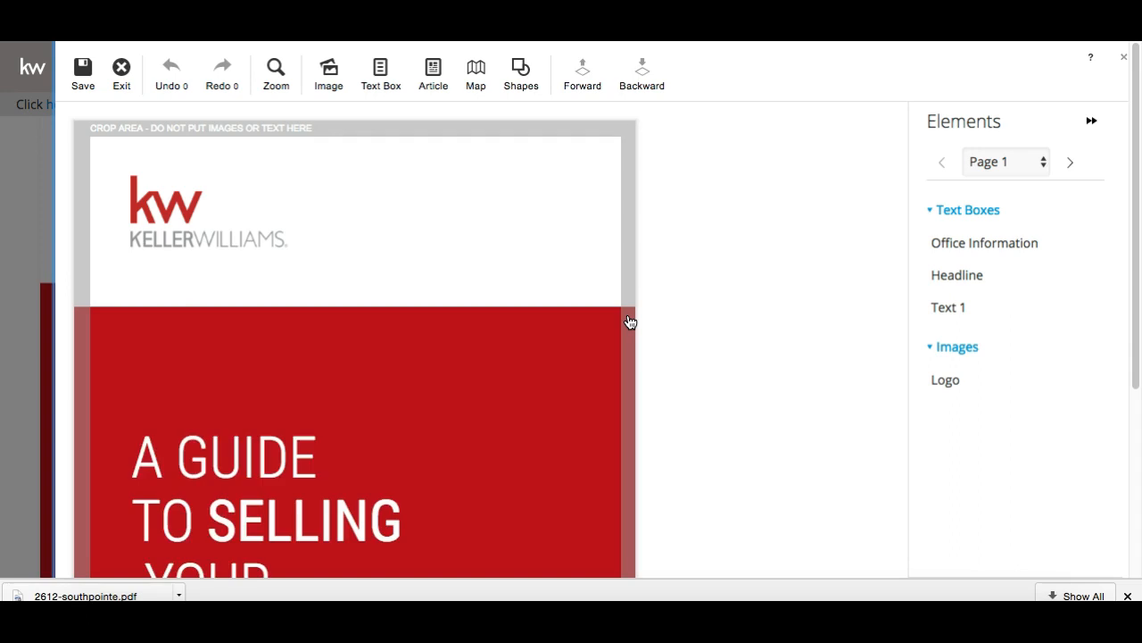
Change the cover footer to read 'PREPARED FOR:' followed by the client's name
scroll(630, 322, down, 5)
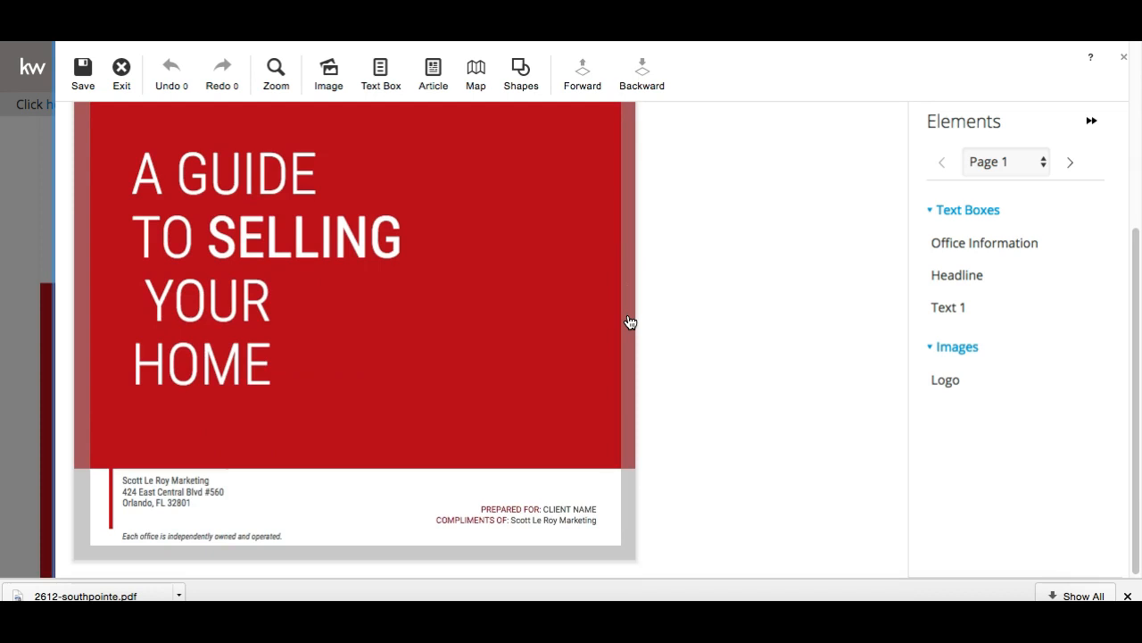
scroll(630, 322, up, 5)
scroll(630, 322, down, 3)
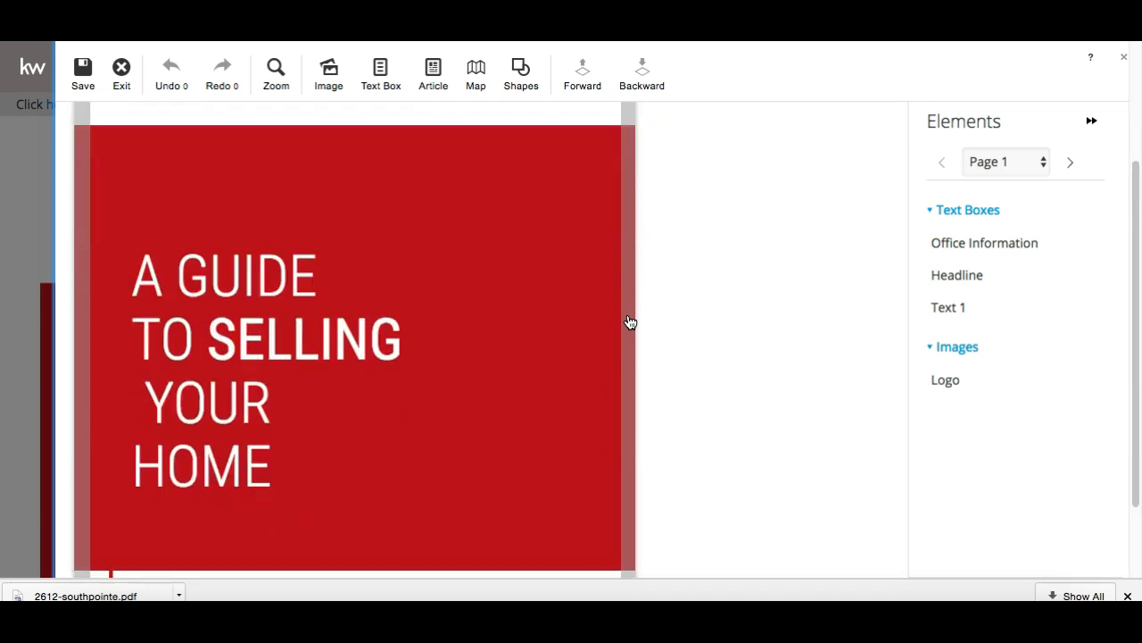
scroll(630, 322, down, 2)
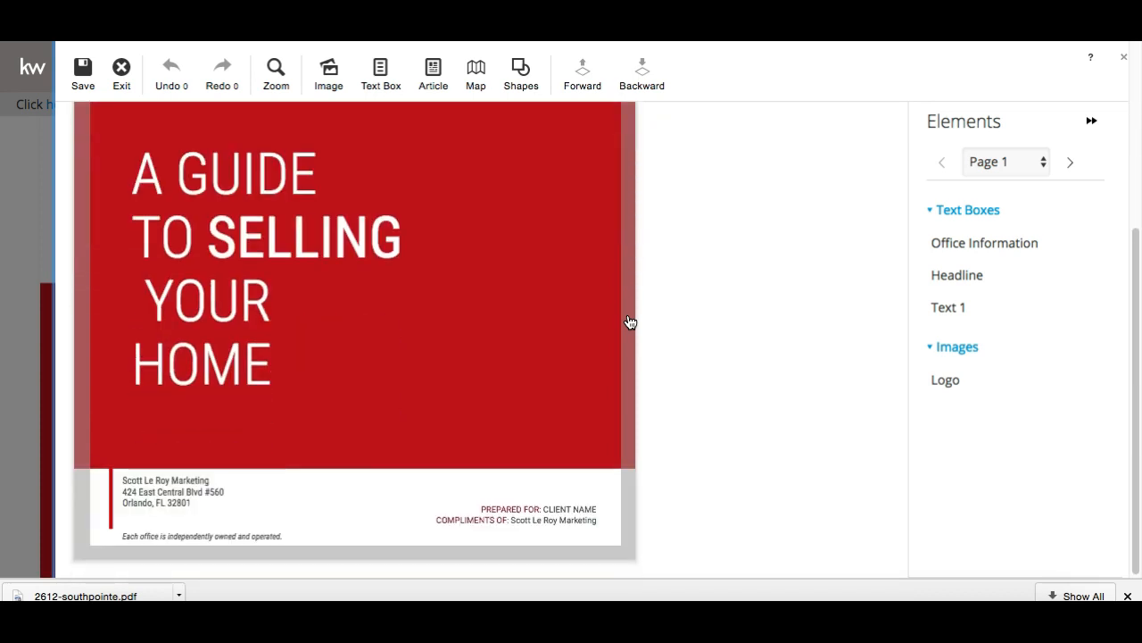
click(528, 523)
click(581, 507)
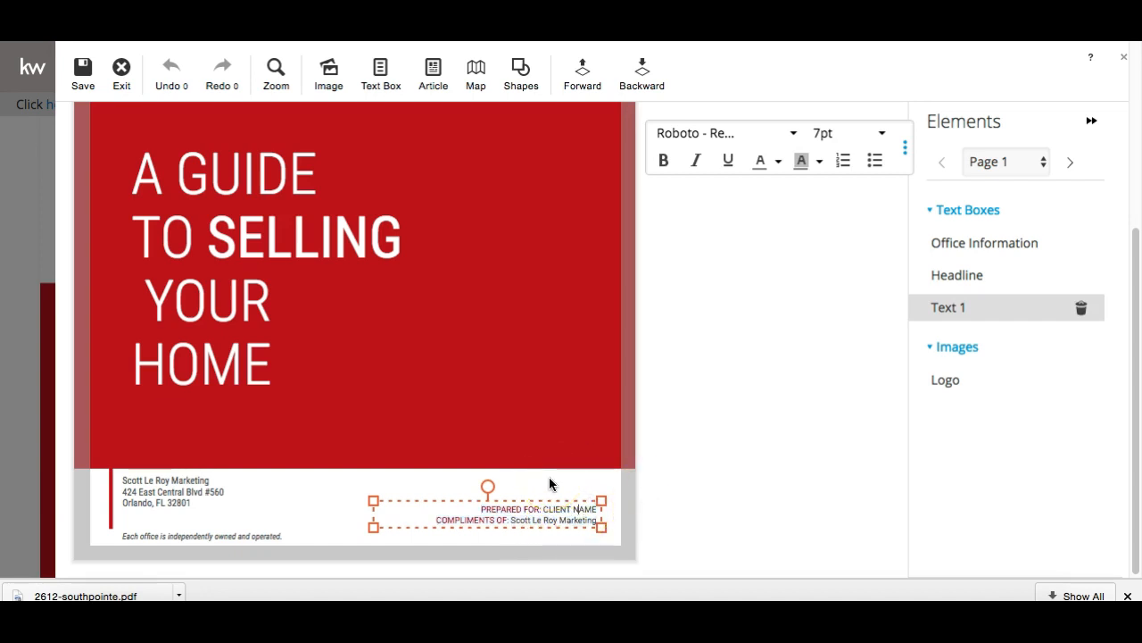
key(BackSpace)
key(BackSpace)
key(BackSpace)
key(BackSpace)
key(BackSpace)
key(BackSpace)
key(BackSpace)
key(BackSpace)
key(BackSpace)
key(BackSpace)
key(BackSpace)
text(John Smith)
click(825, 413)
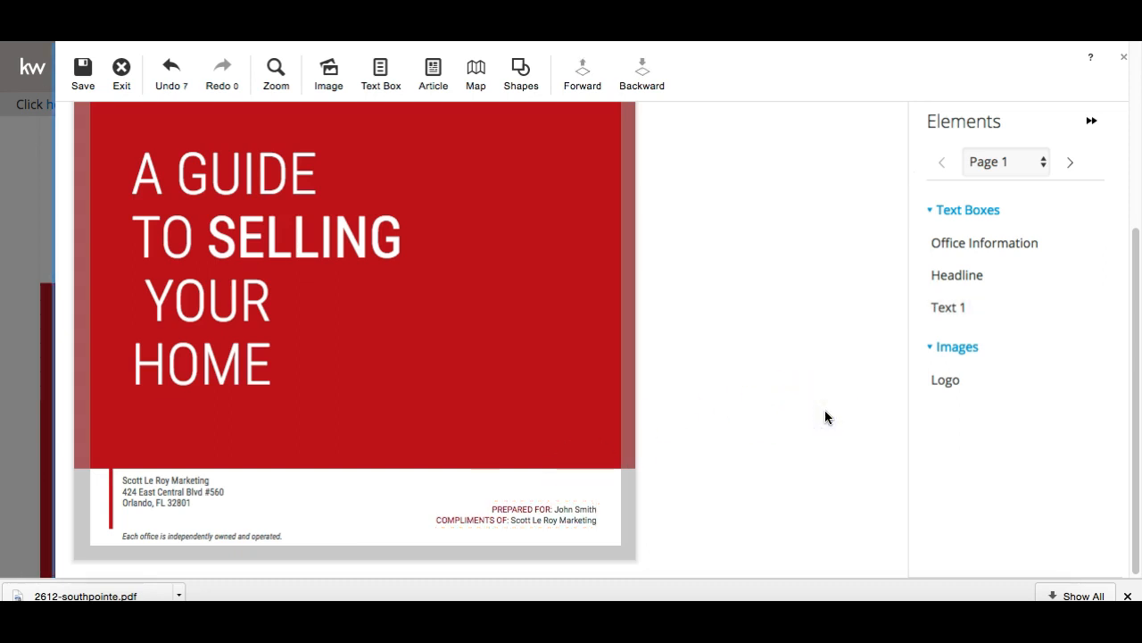
scroll(825, 417, up, 3)
scroll(823, 416, down, 3)
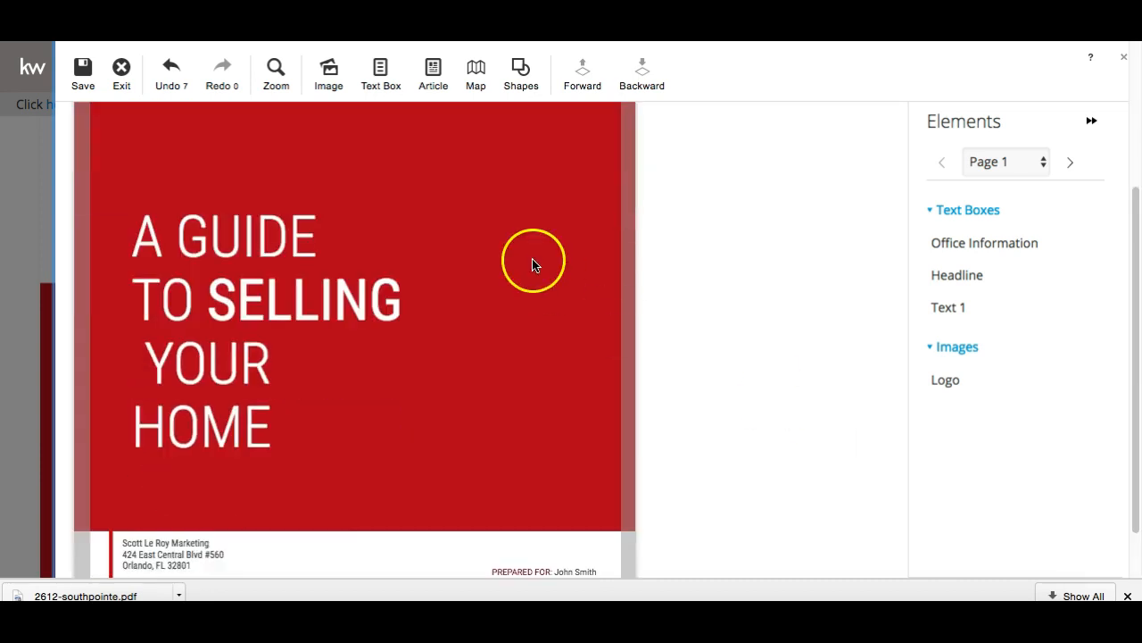
Select the cover headline text, then browse the shapes list without adding a shape
click(205, 274)
double_click(204, 275)
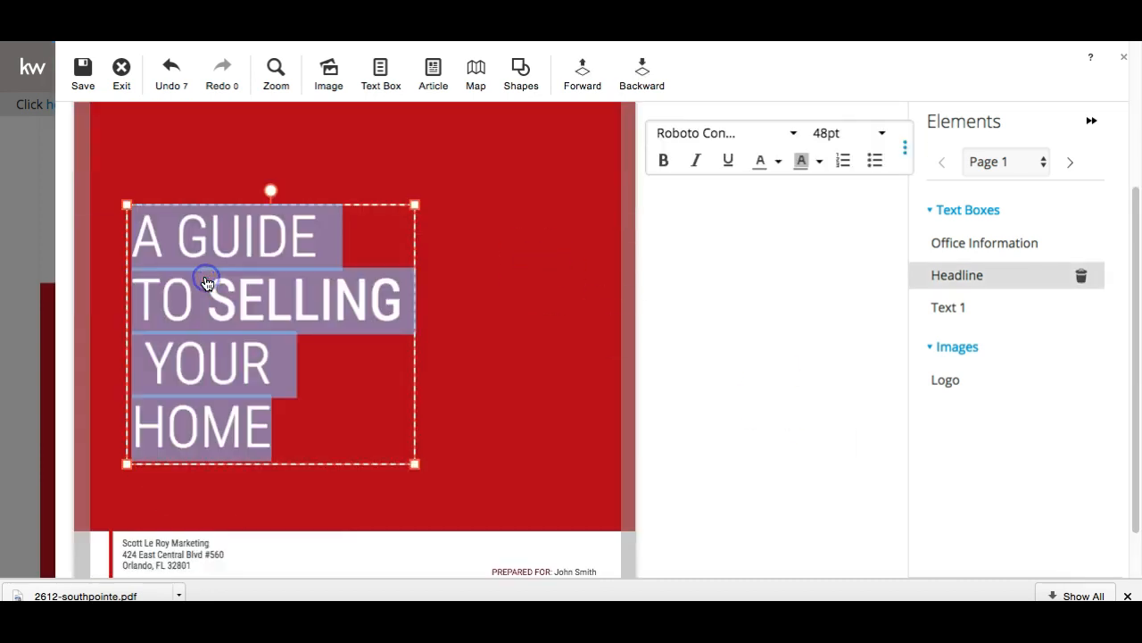
click(407, 163)
click(523, 89)
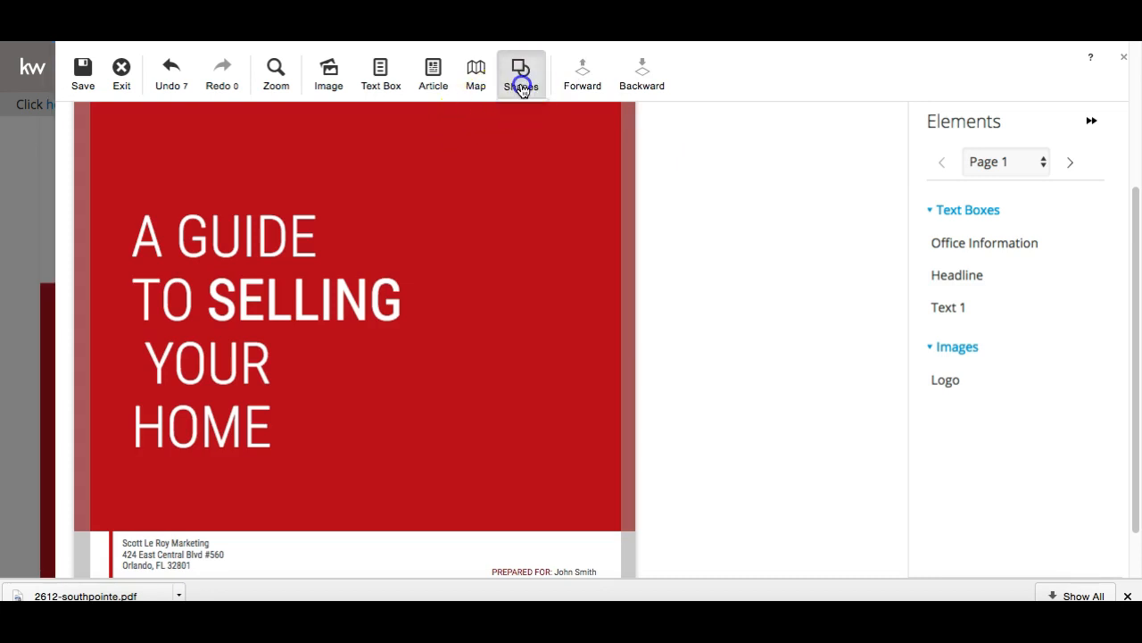
click(527, 132)
click(765, 201)
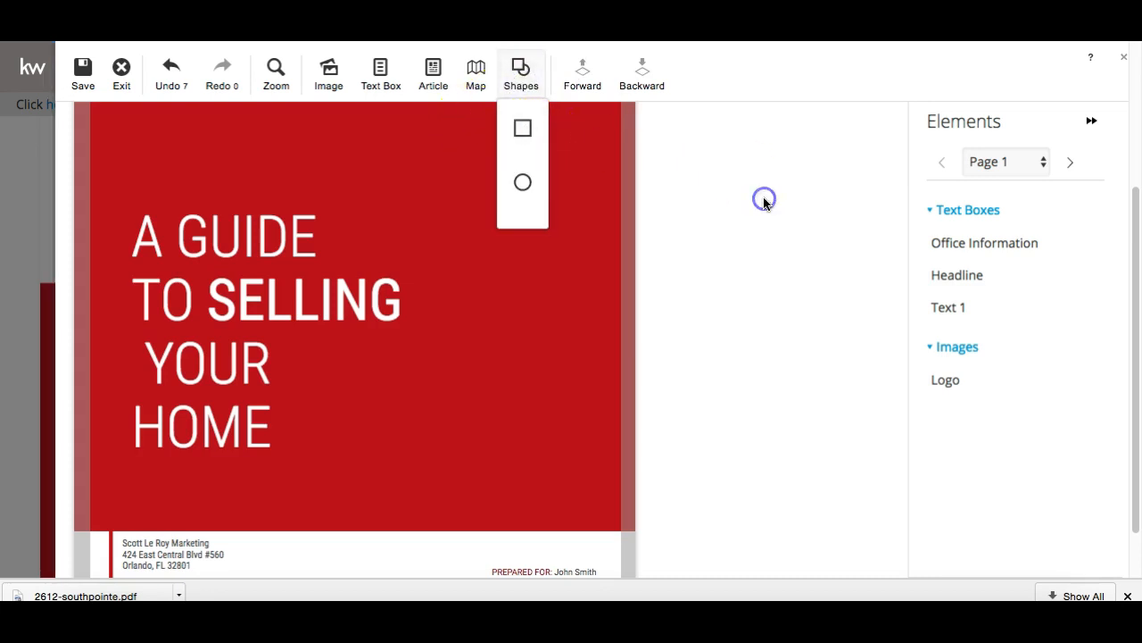
Place the Keller_Williams_Red logo from KW Logo on the cover's red area, then delete it
click(329, 71)
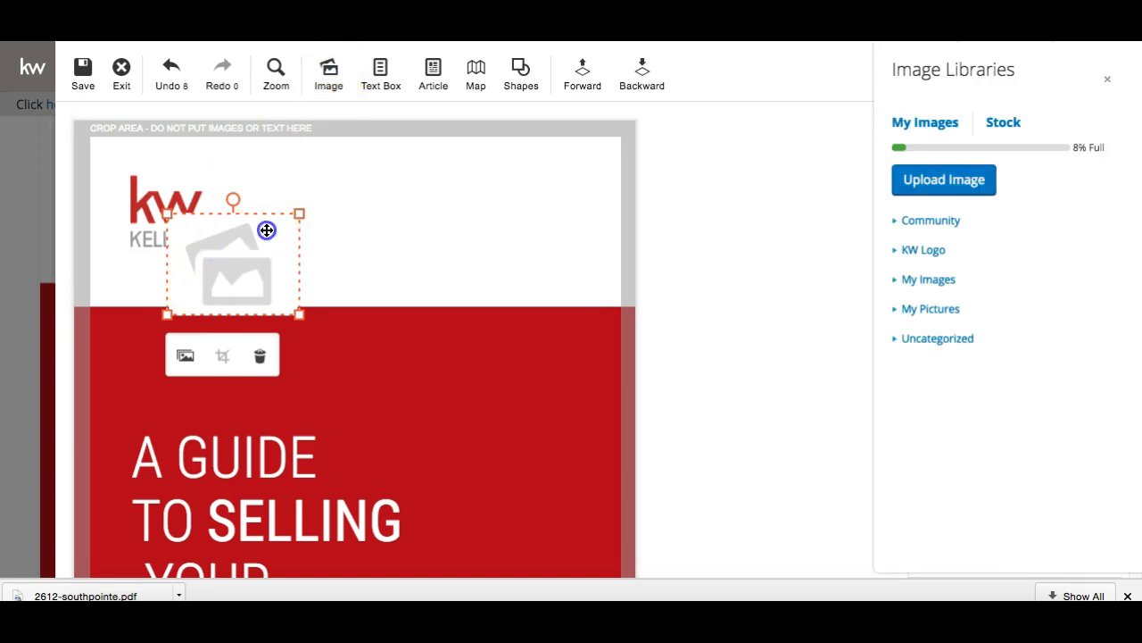
drag(268, 229, 416, 339)
click(922, 250)
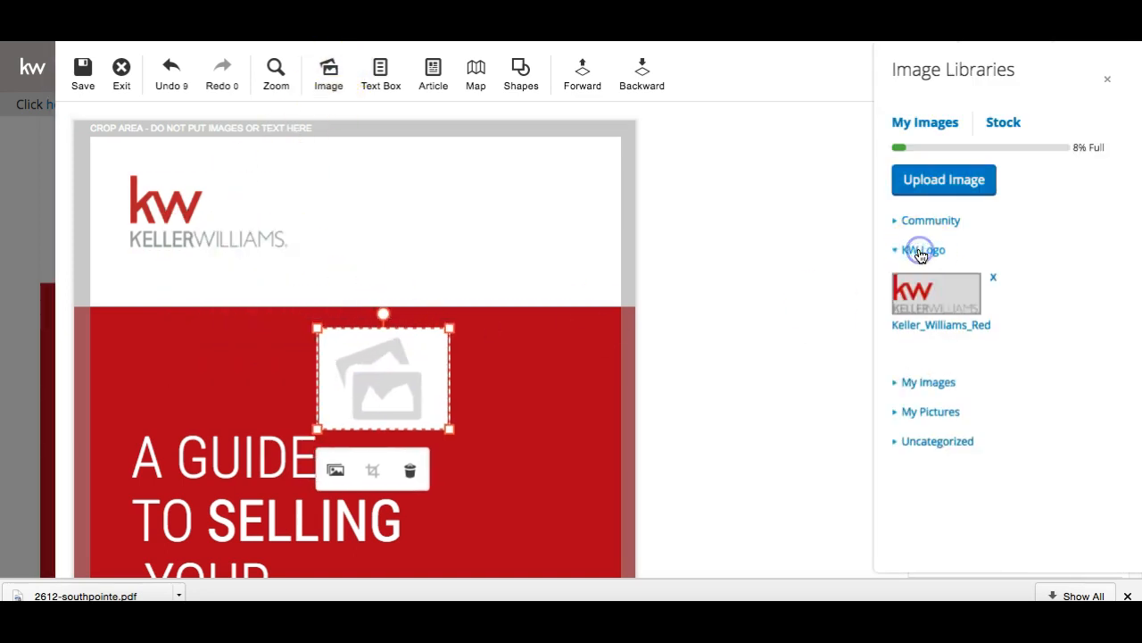
click(933, 300)
drag(354, 382, 421, 259)
scroll(429, 241, down, 3)
scroll(429, 241, up, 3)
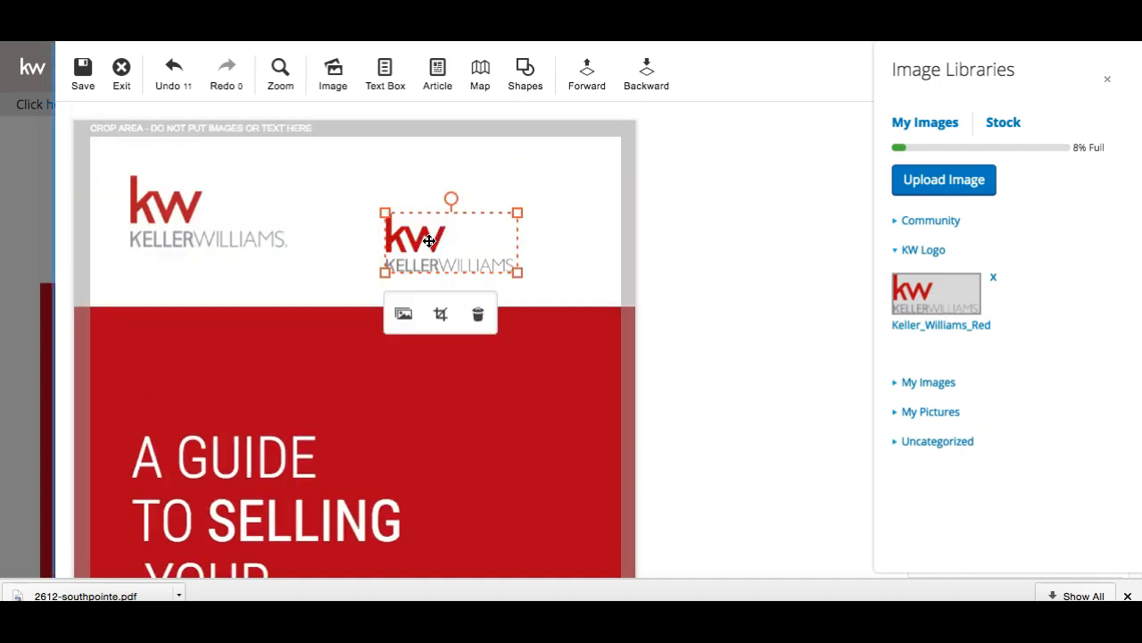
click(473, 310)
scroll(459, 306, down, 6)
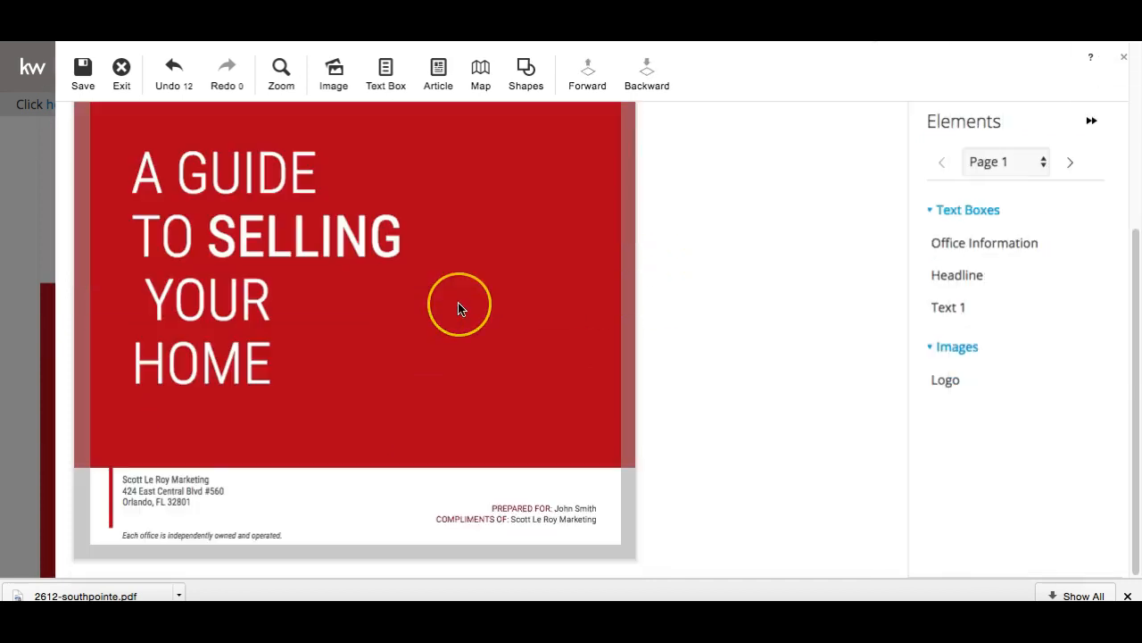
scroll(459, 306, up, 6)
scroll(458, 308, down, 6)
scroll(458, 307, up, 6)
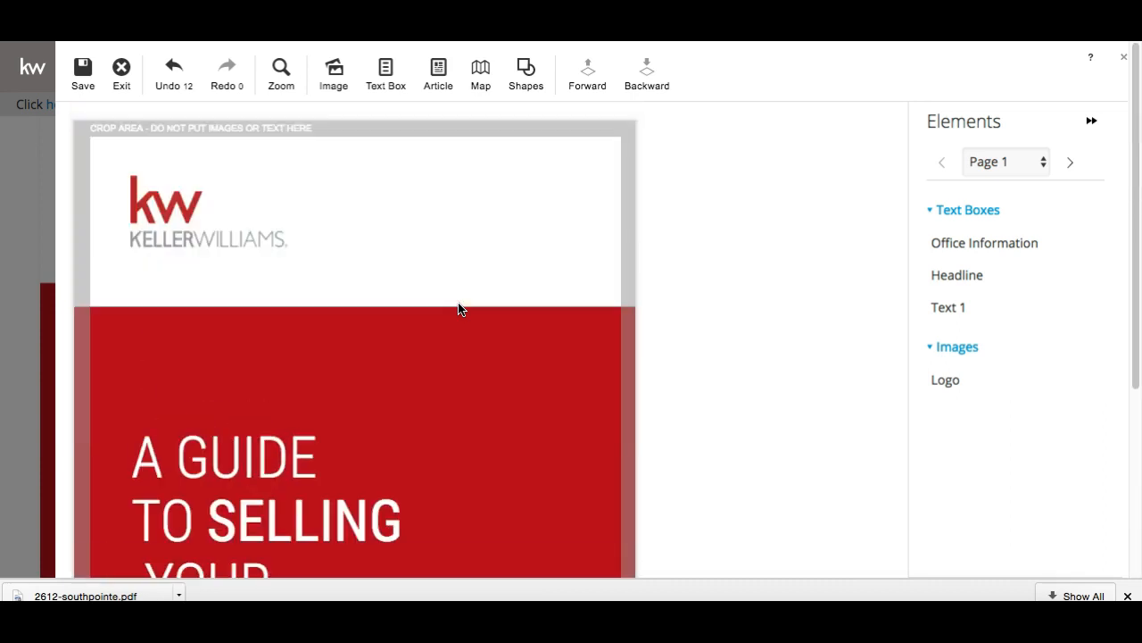
Move to page 2, Delivering a 10+ Experience, and select its question text
click(1071, 163)
scroll(791, 308, down, 2)
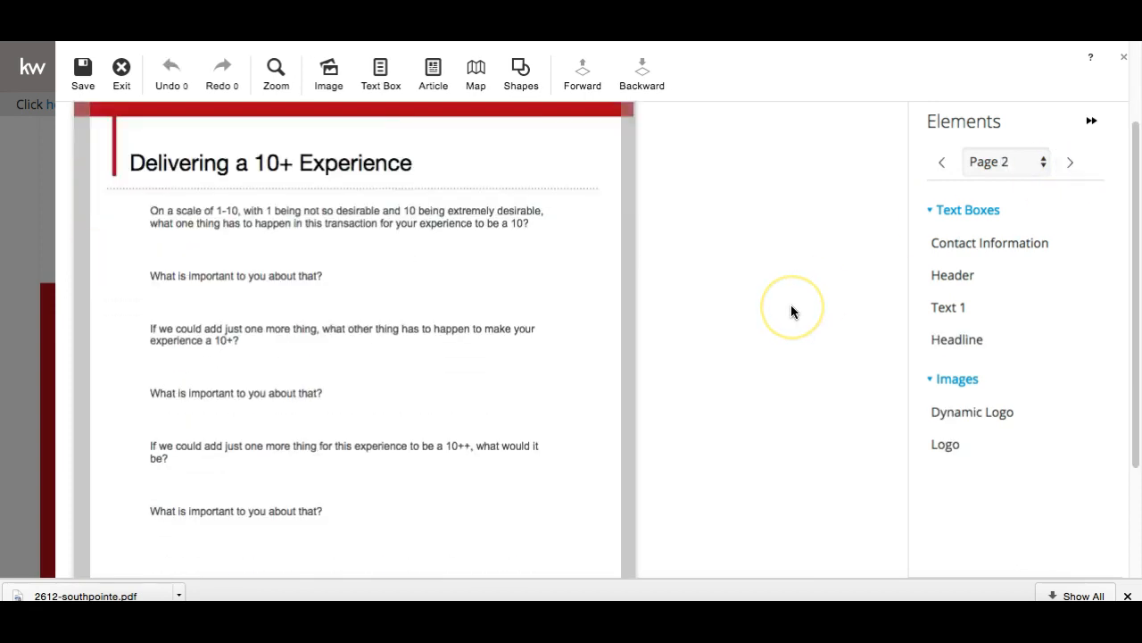
scroll(791, 308, down, 3)
scroll(791, 308, up, 5)
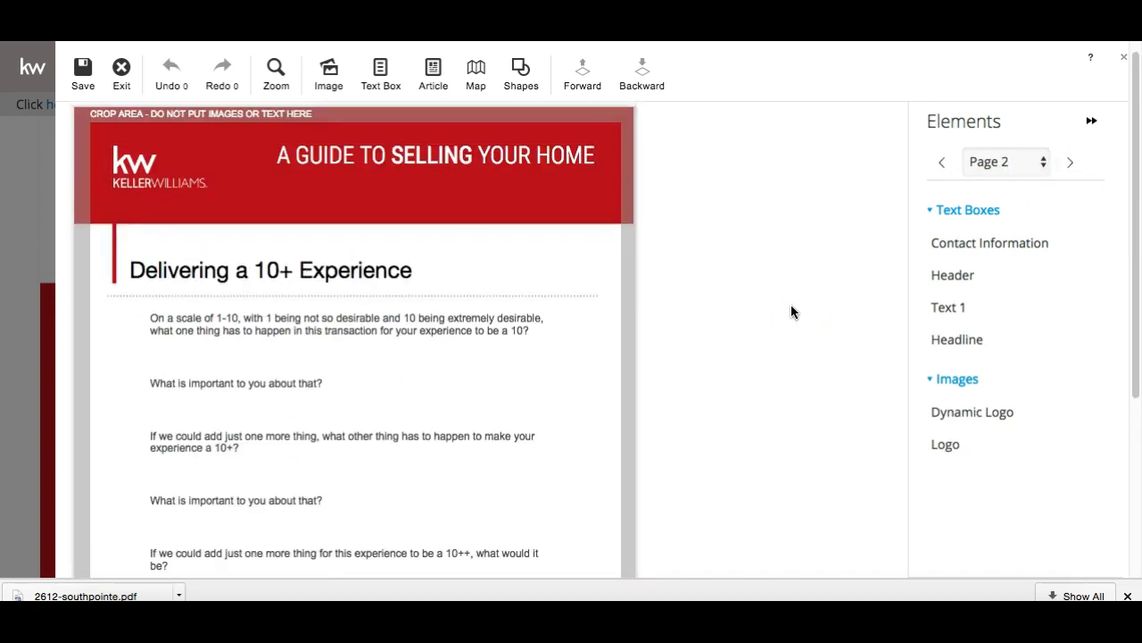
click(357, 328)
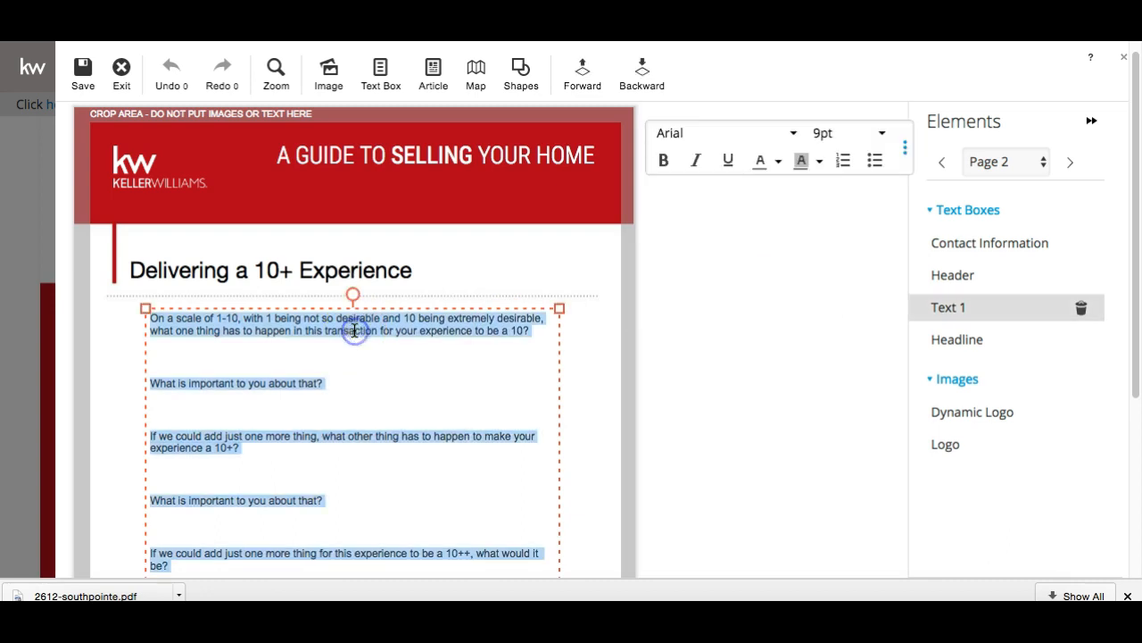
Deselect the page 2 text and advance six pages to page 8, Extended Marketing Reach
click(379, 284)
click(732, 256)
click(1069, 168)
click(1070, 174)
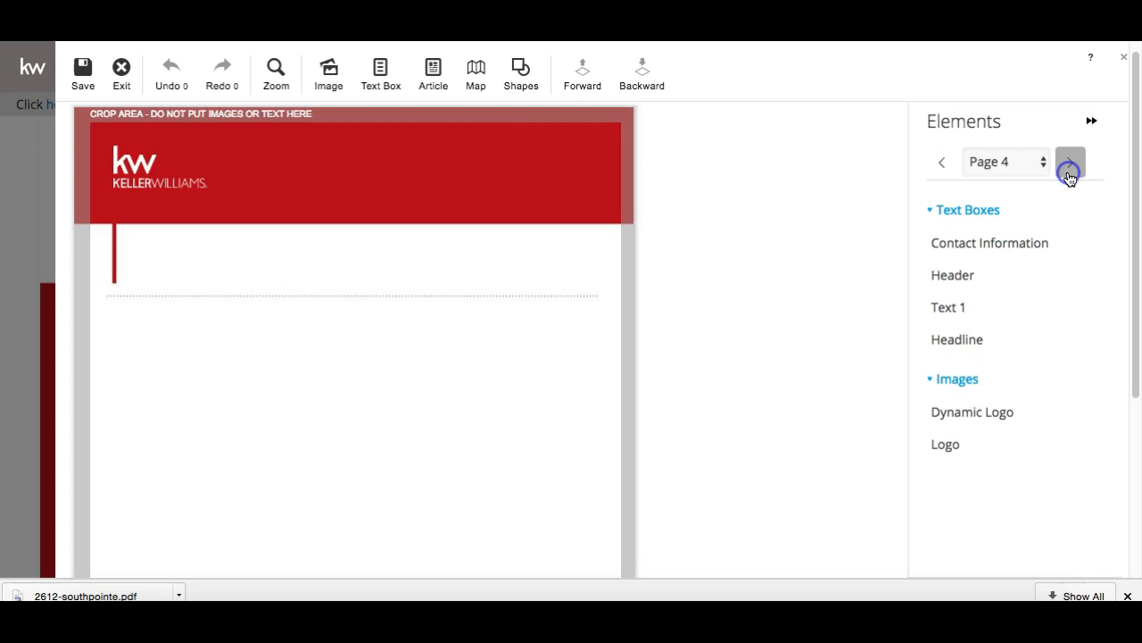
click(1070, 174)
click(1070, 174)
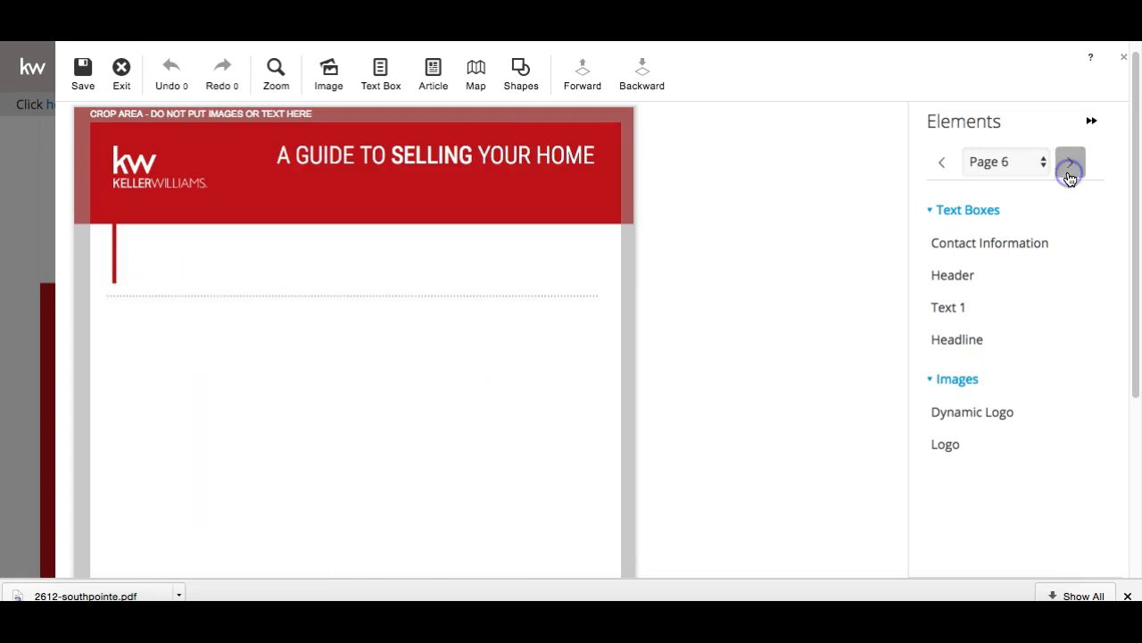
click(1070, 174)
click(1070, 174)
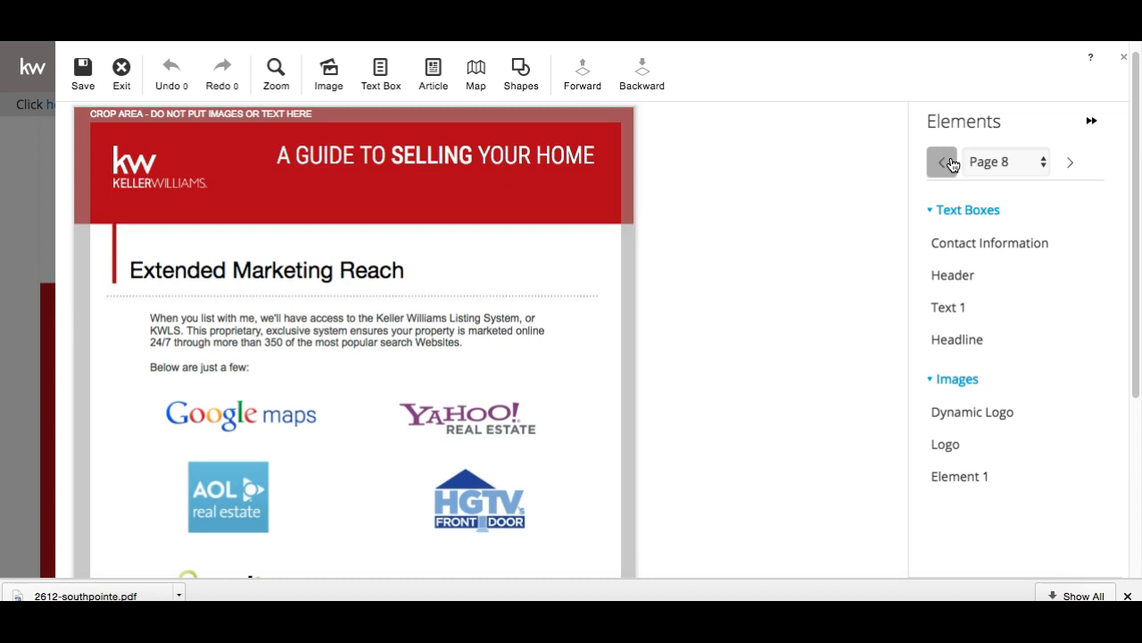
Page forward through the guide from page 8 to page 18, the moving checklist
click(1071, 161)
click(1073, 162)
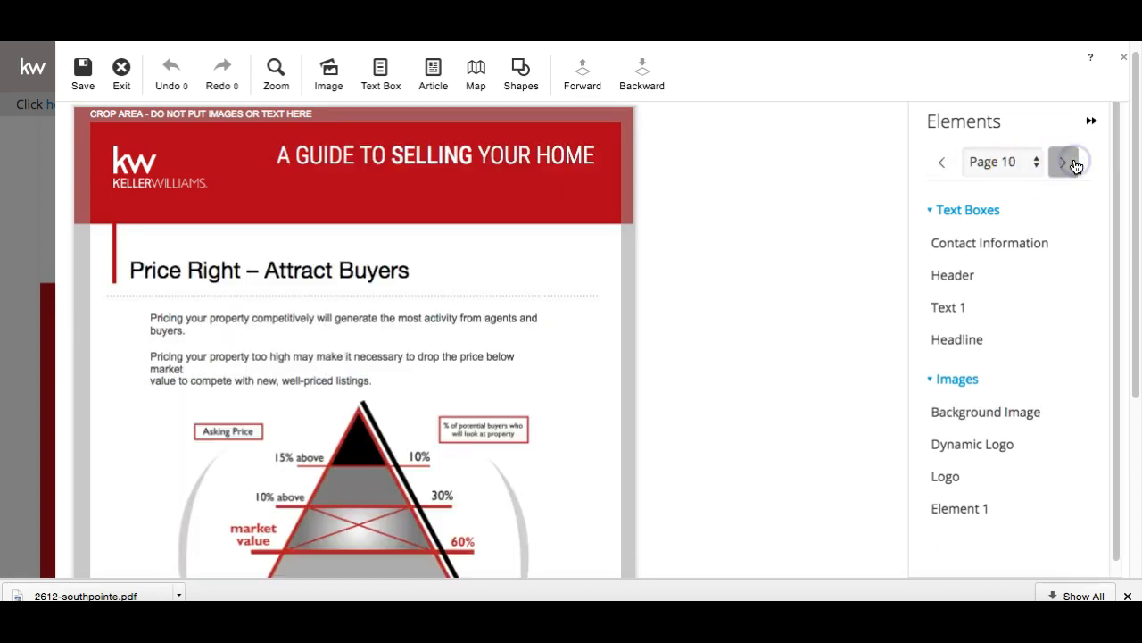
click(1062, 161)
click(1060, 169)
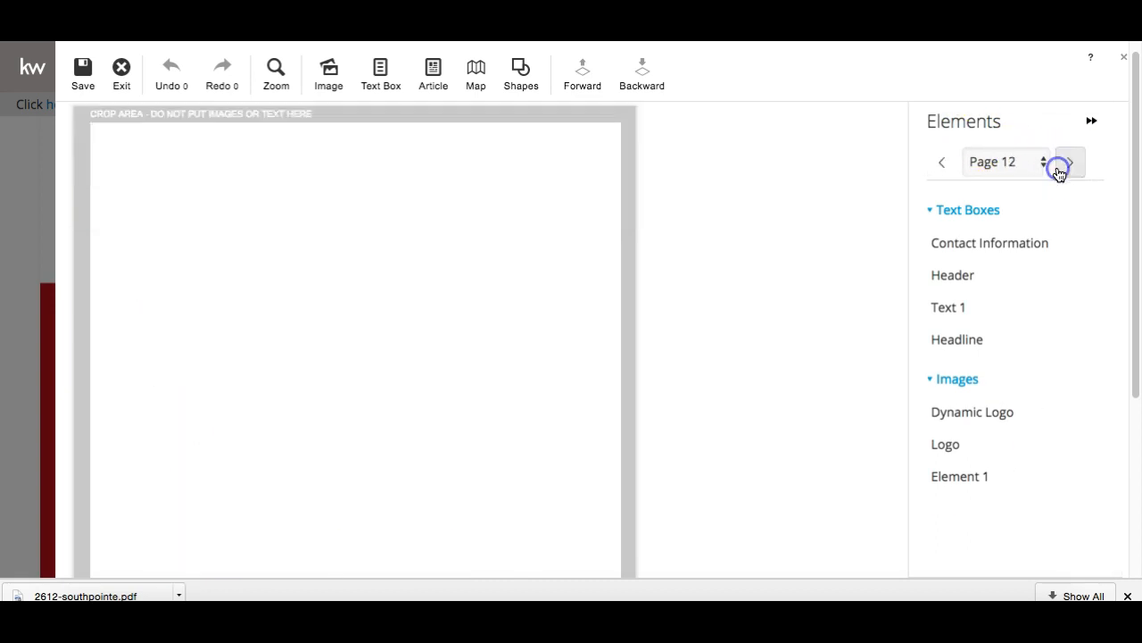
click(1059, 169)
click(1059, 169)
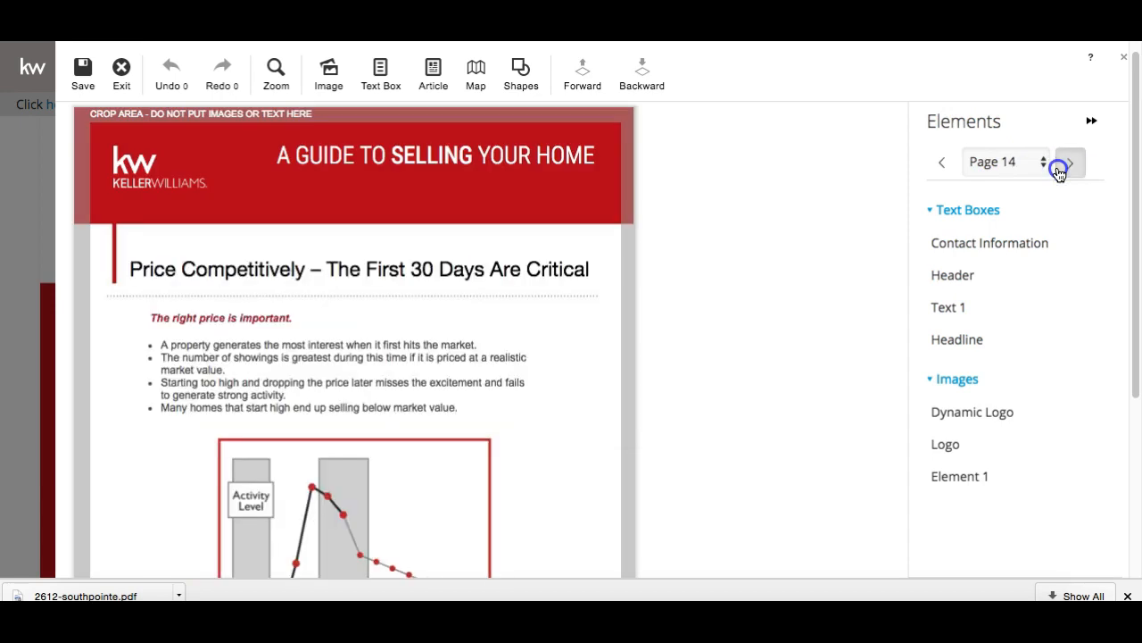
click(1060, 170)
click(1060, 169)
click(1059, 169)
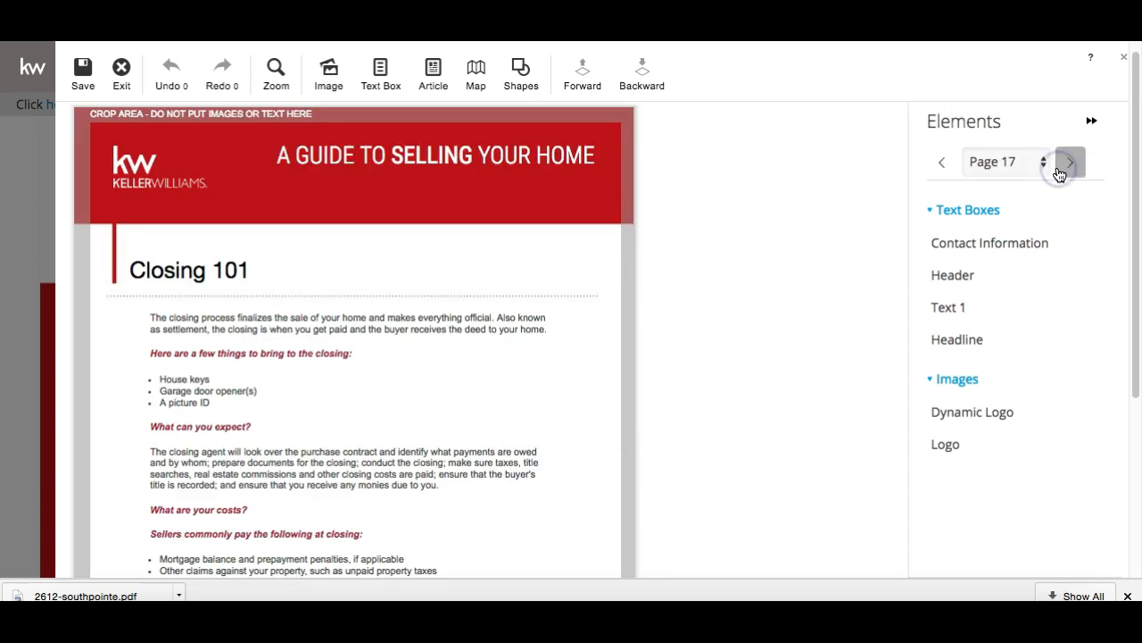
click(1060, 169)
Select the Insurance Companies text block on the checklist, then advance to the guide's last page
scroll(561, 226, down, 3)
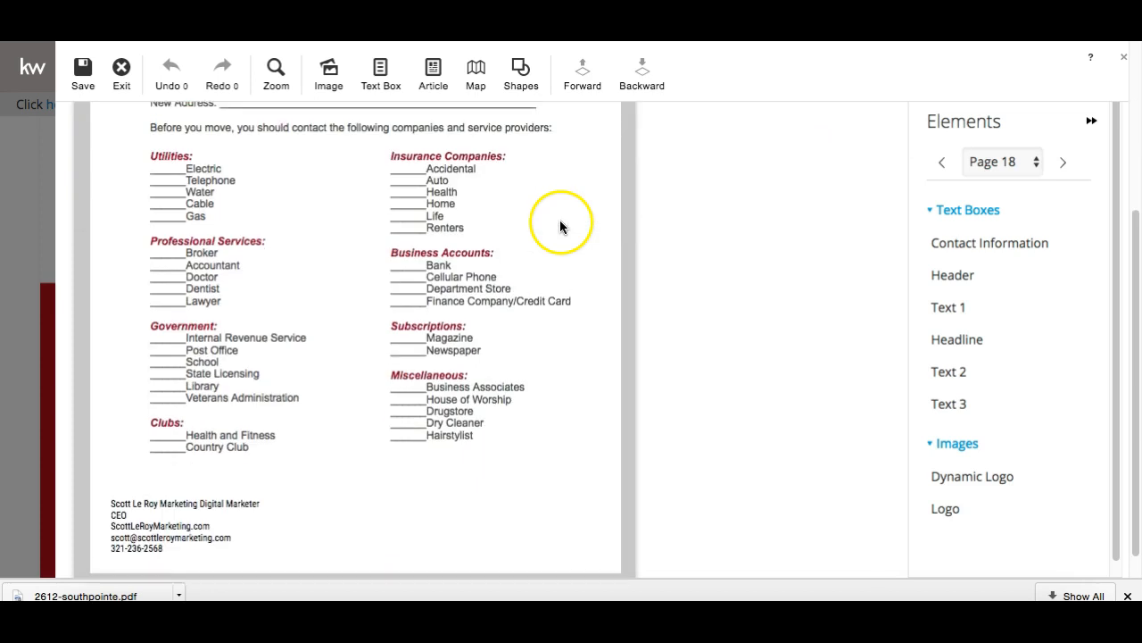
scroll(561, 227, down, 1)
click(413, 269)
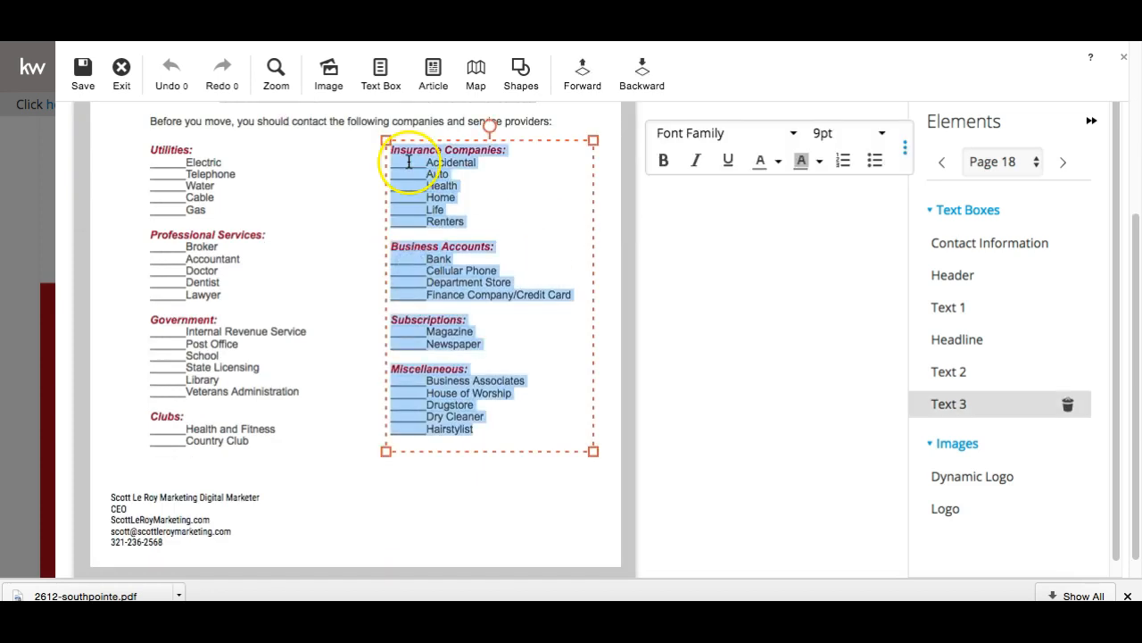
scroll(408, 161, up, 5)
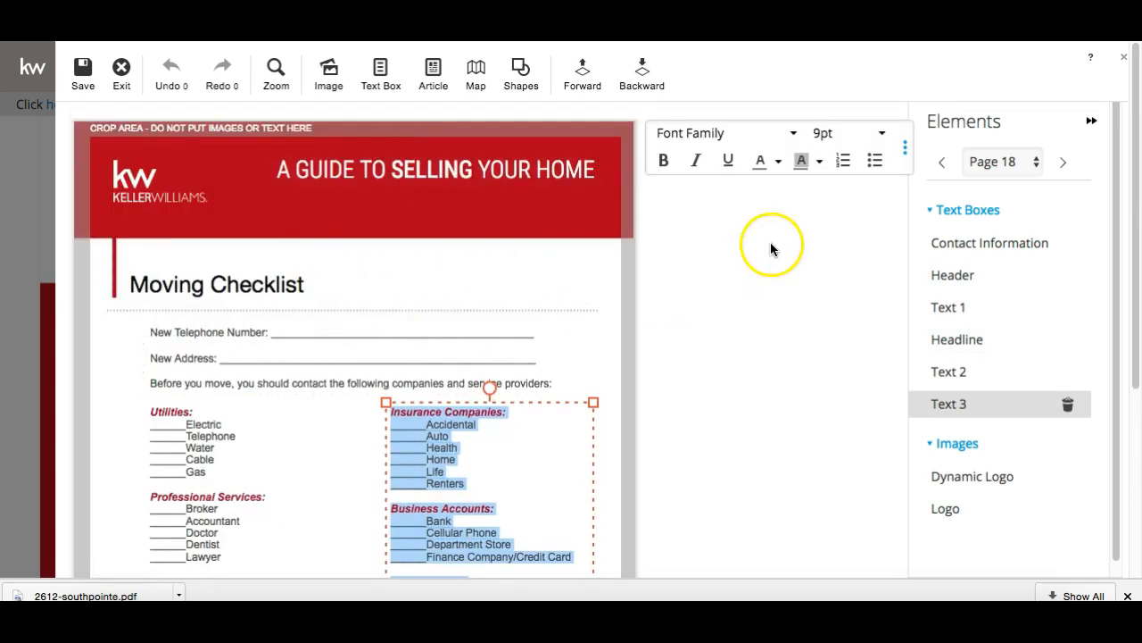
click(1063, 163)
click(1063, 162)
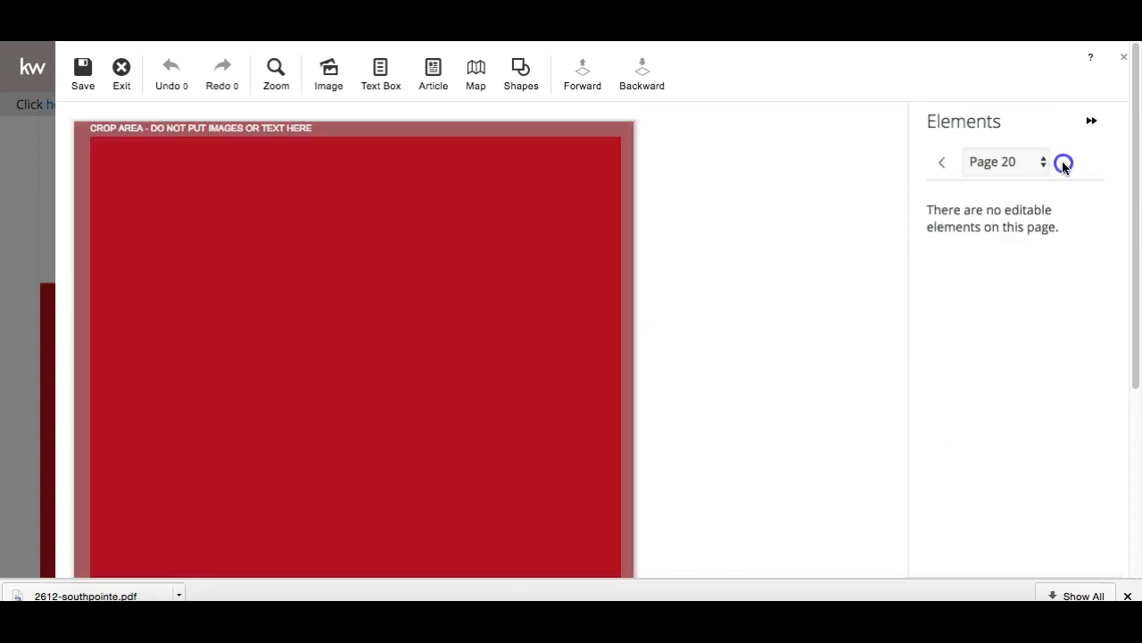
Page back to page 6, Why Keller Williams Realty, and bring up the Save As prompt
click(945, 163)
click(945, 163)
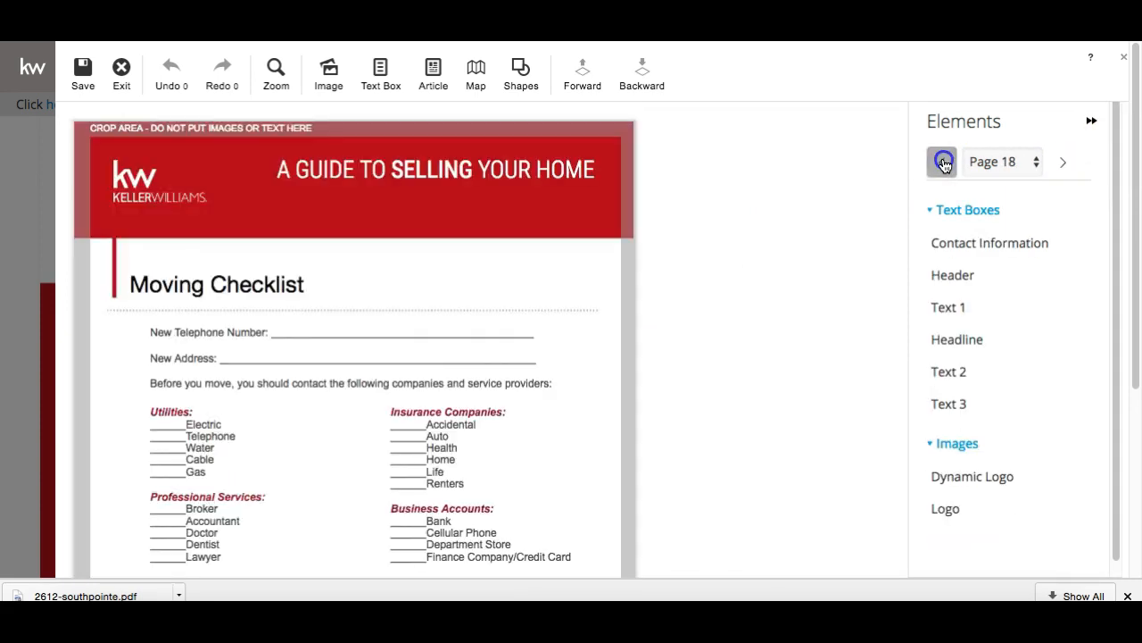
click(944, 163)
click(944, 163)
click(944, 163)
click(944, 164)
click(945, 163)
click(944, 163)
click(944, 163)
click(944, 163)
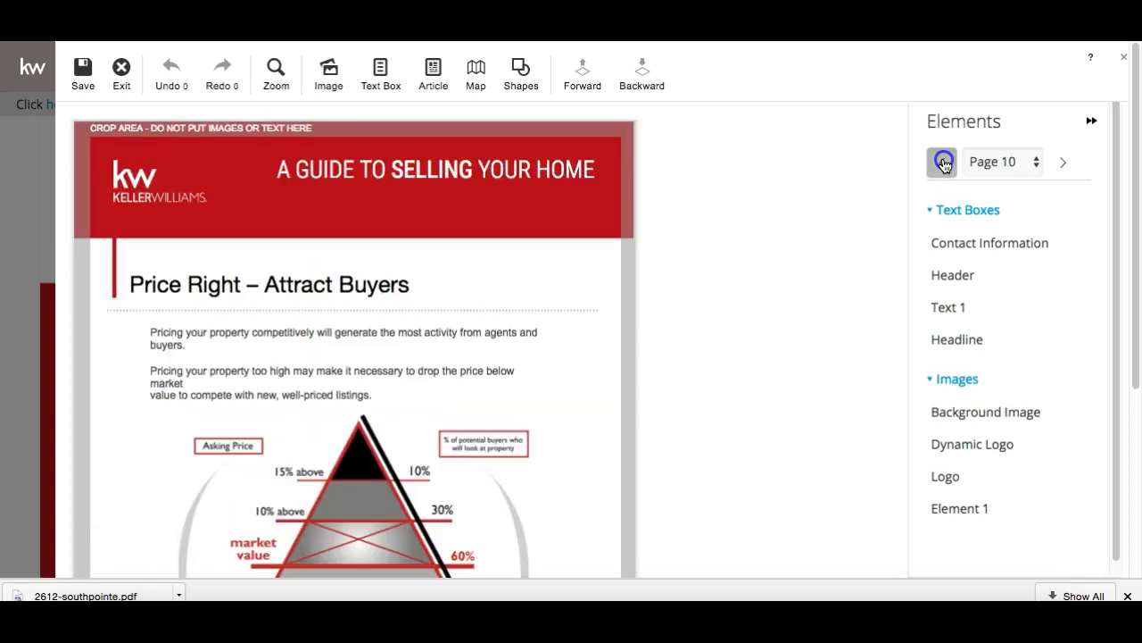
click(944, 163)
click(944, 163)
click(944, 163)
click(945, 164)
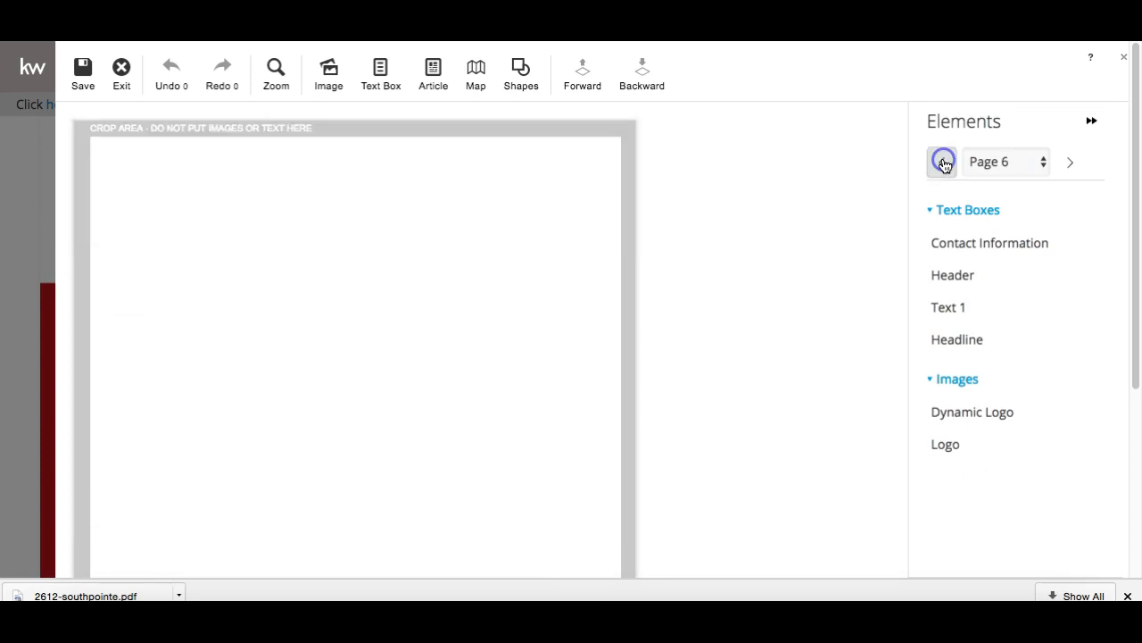
scroll(479, 268, down, 5)
scroll(479, 268, up, 5)
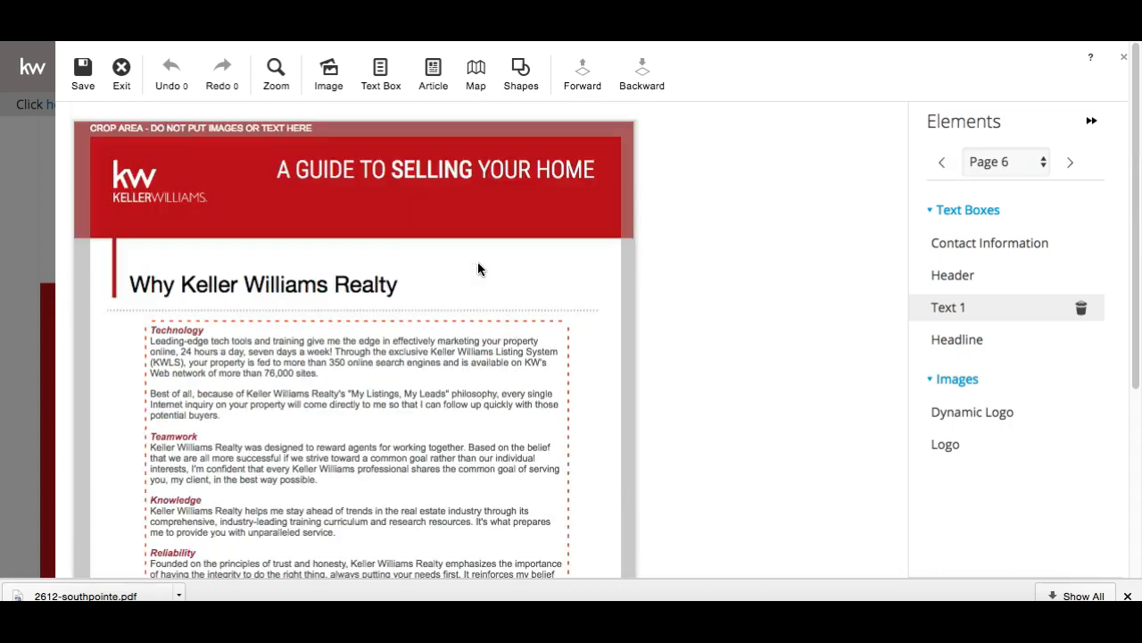
click(71, 70)
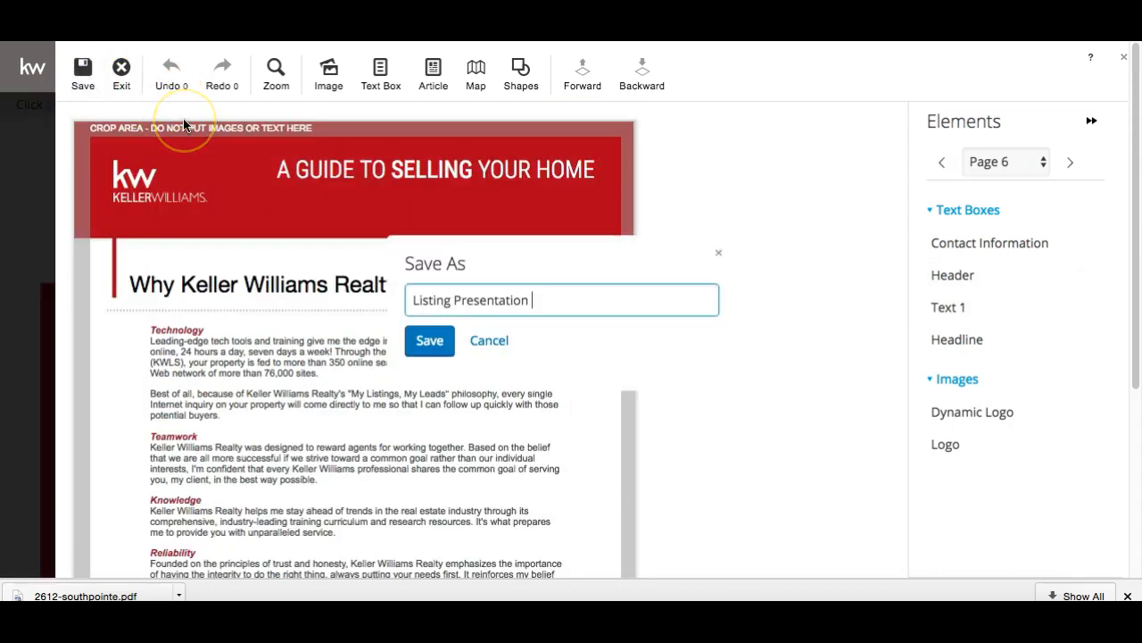
Save the guide under the name 'Listing Presentation - Southpointe' and exit back to its design page
text(- Southpointe)
click(434, 341)
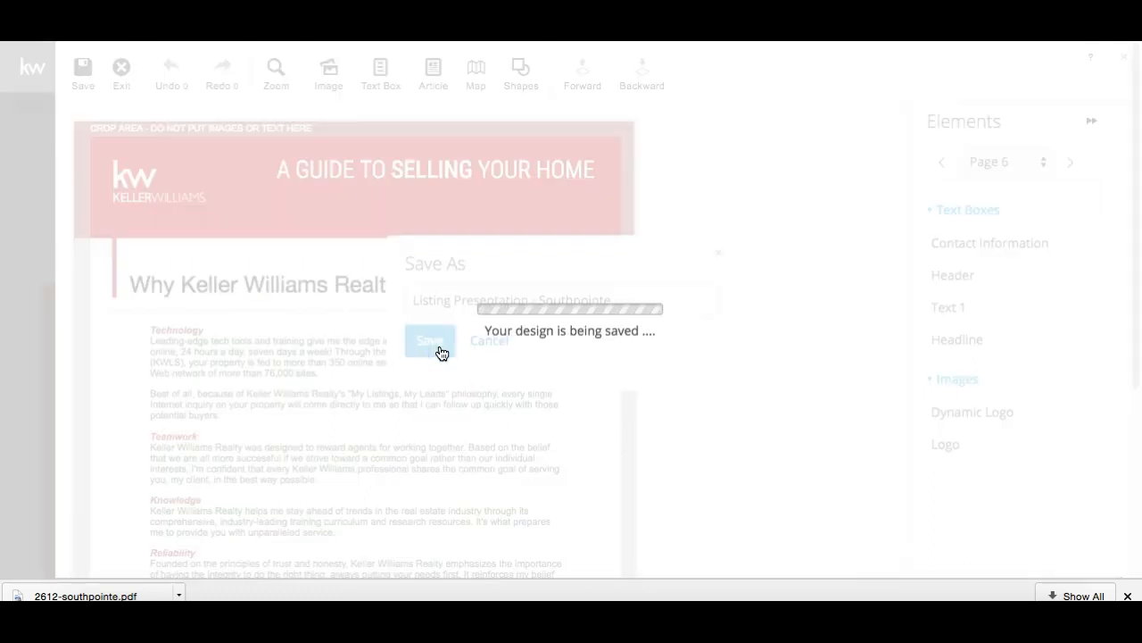
click(425, 380)
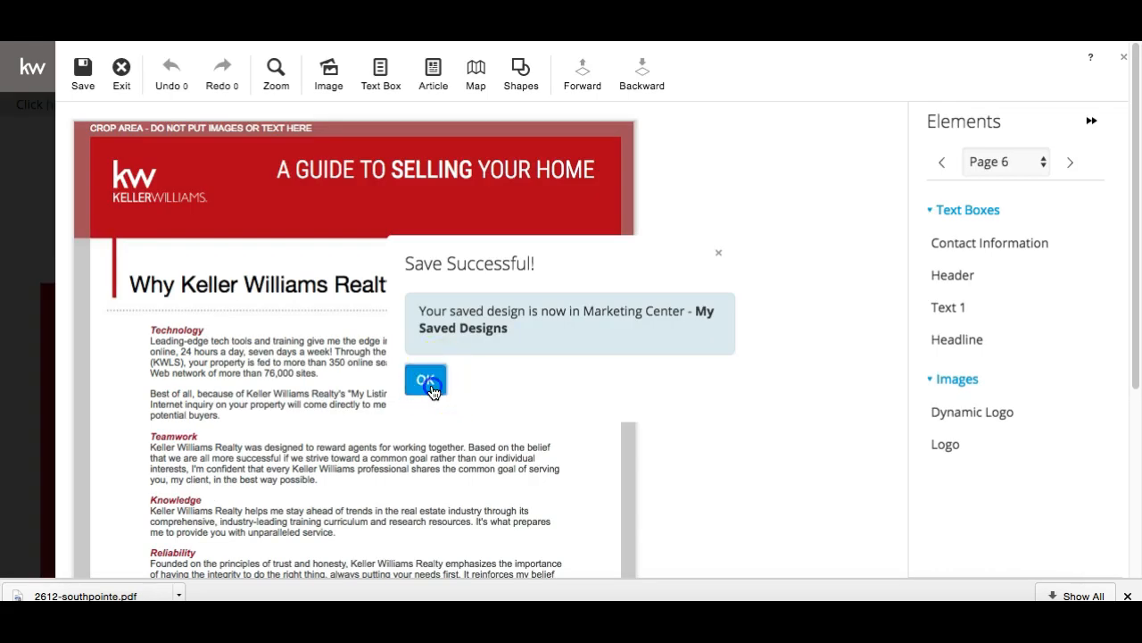
click(121, 76)
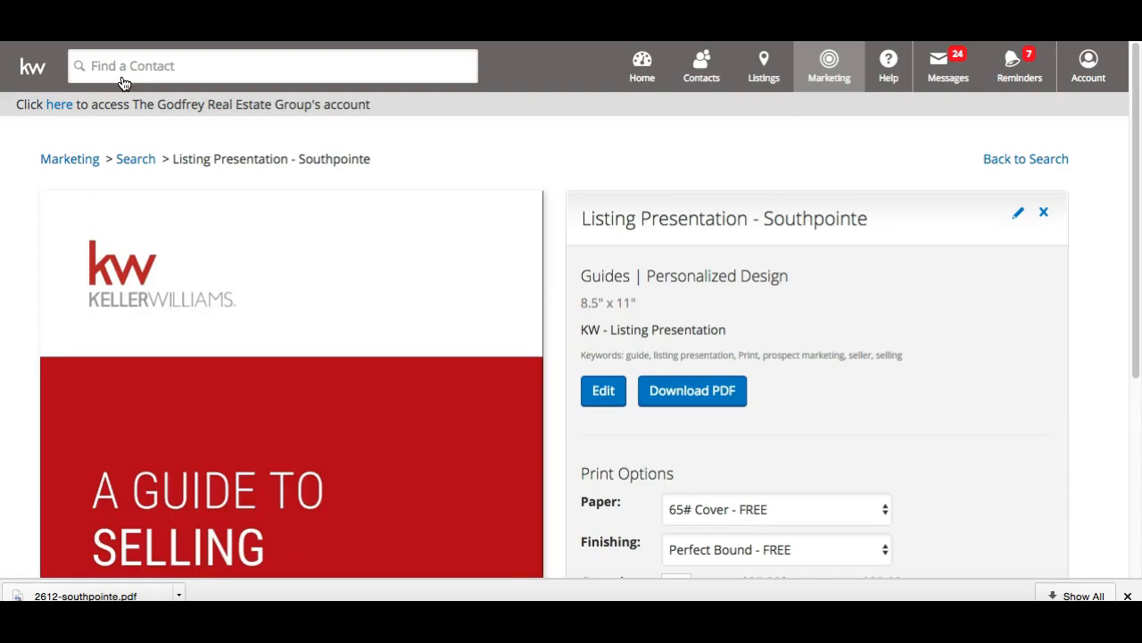
Check the Print Options paper and finishing choices, keeping 65# Cover and Perfect Bound
scroll(614, 306, down, 1)
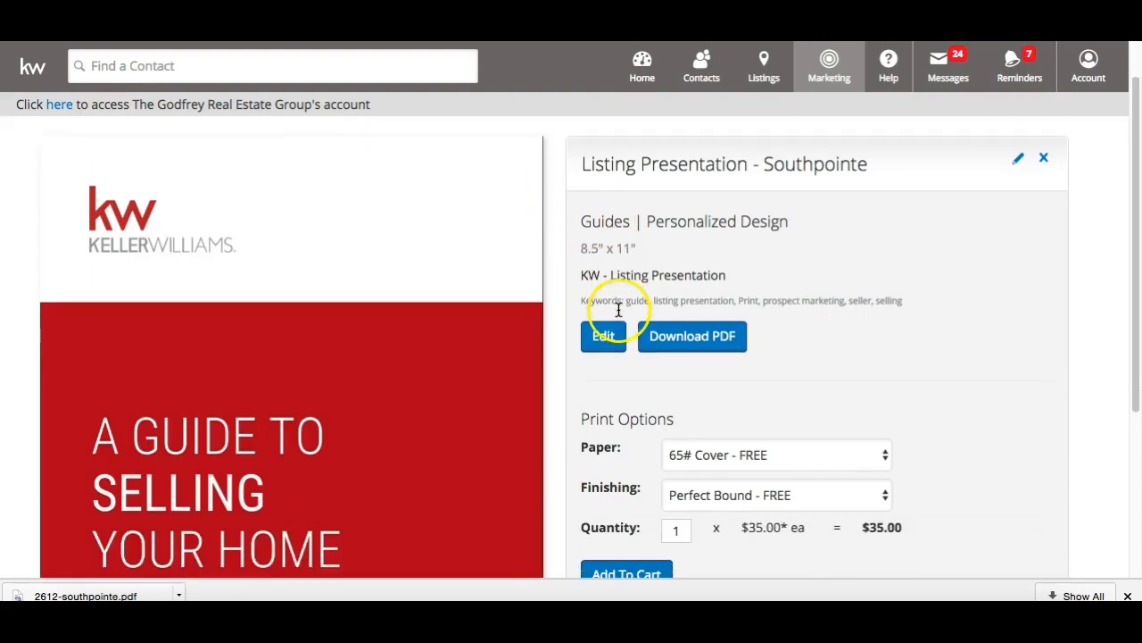
scroll(694, 346, down, 2)
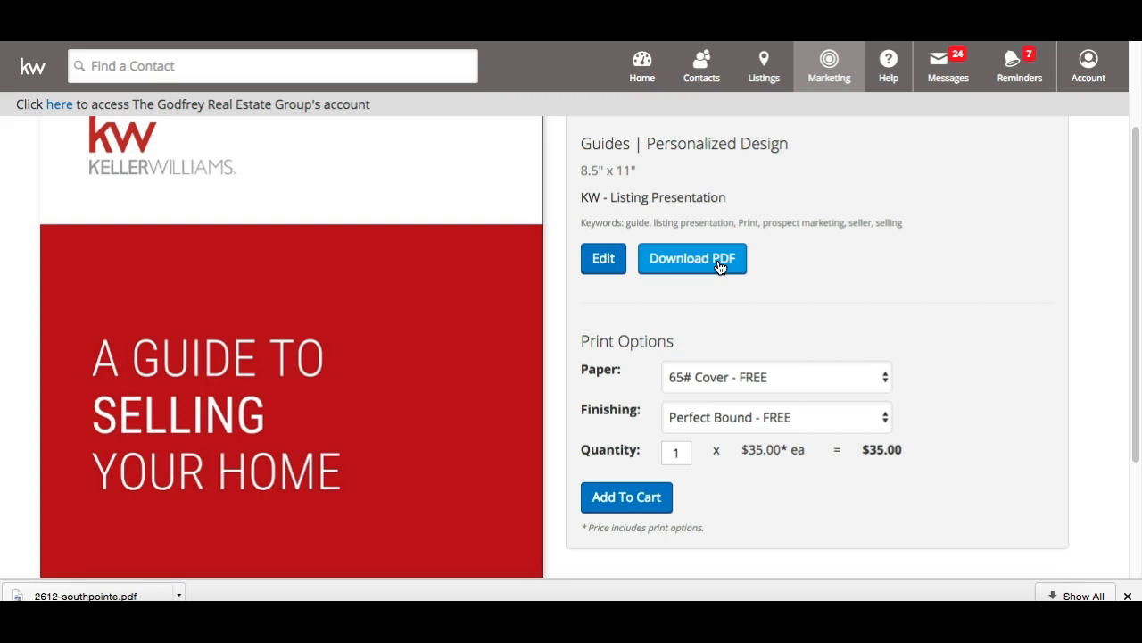
scroll(719, 285, down, 1)
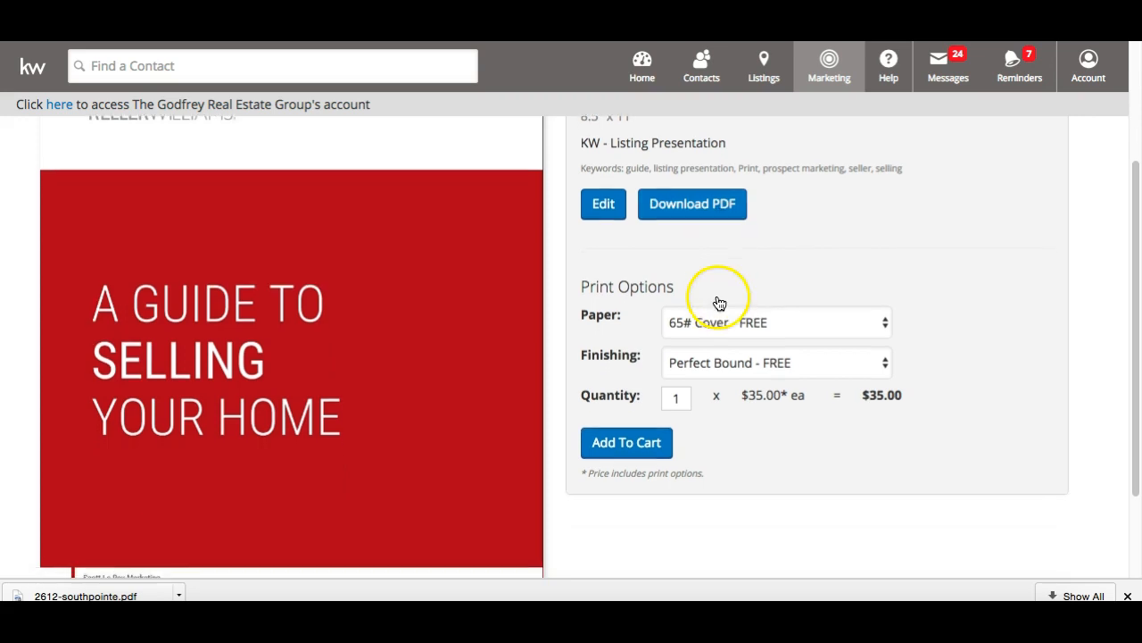
click(783, 333)
click(773, 363)
click(773, 362)
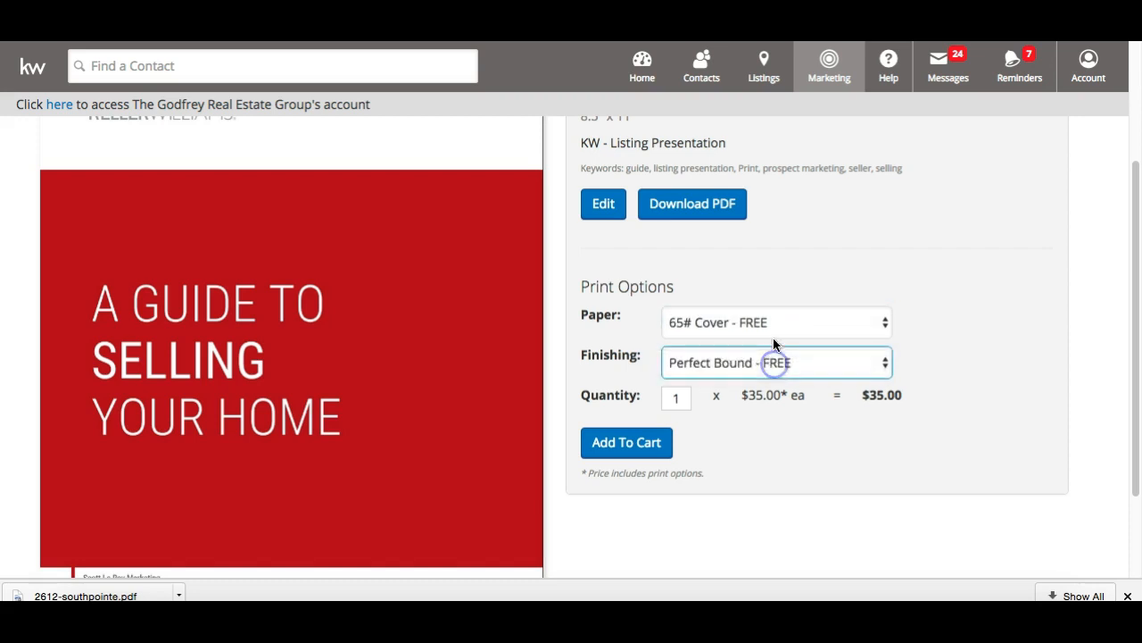
click(768, 292)
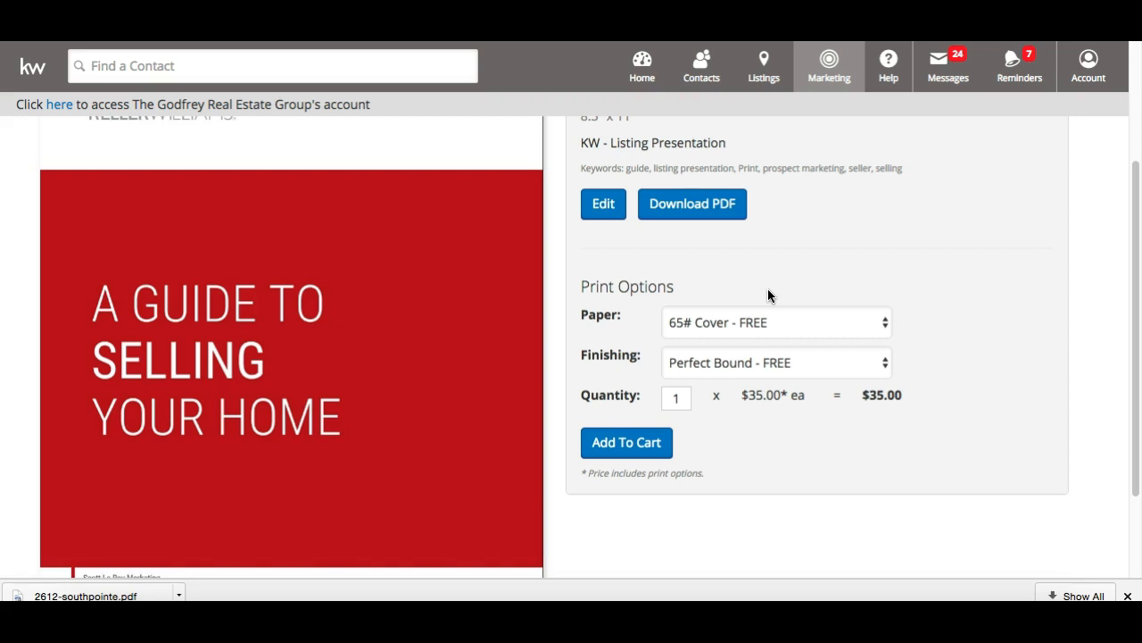
Close the browser's downloads bar at the bottom of the design page
scroll(767, 299, down, 2)
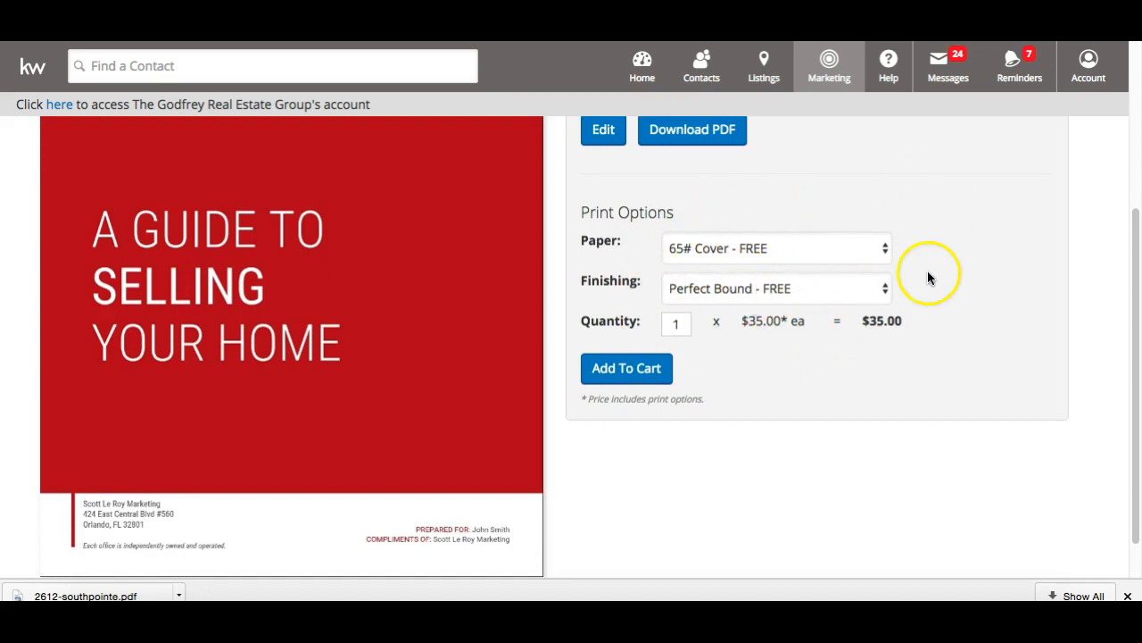
scroll(761, 305, up, 3)
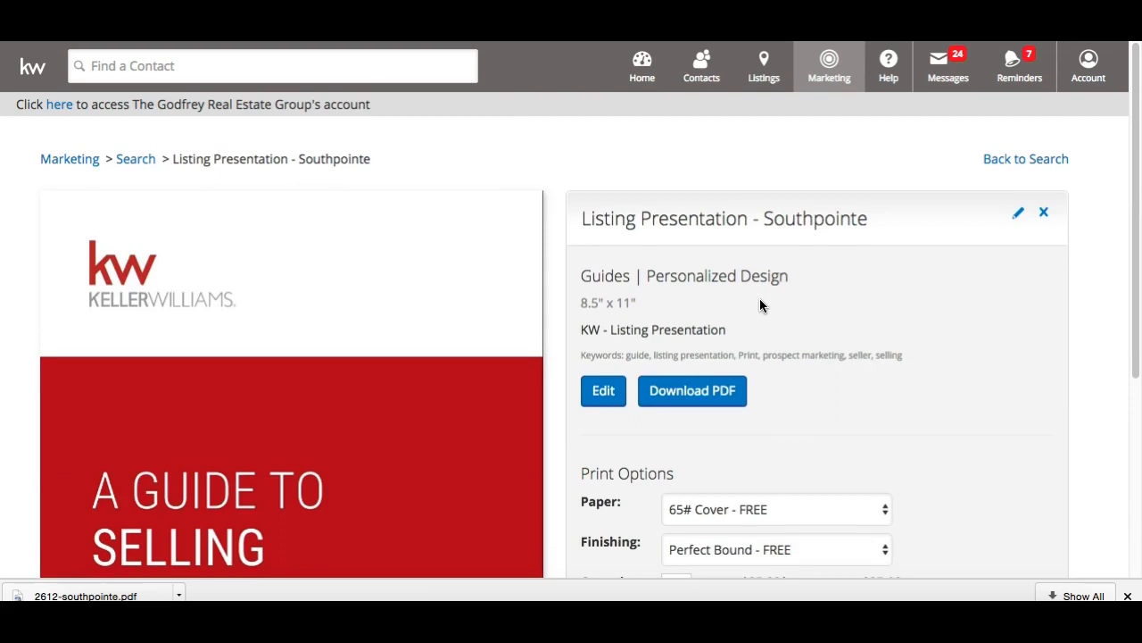
scroll(760, 306, down, 3)
scroll(760, 305, up, 1)
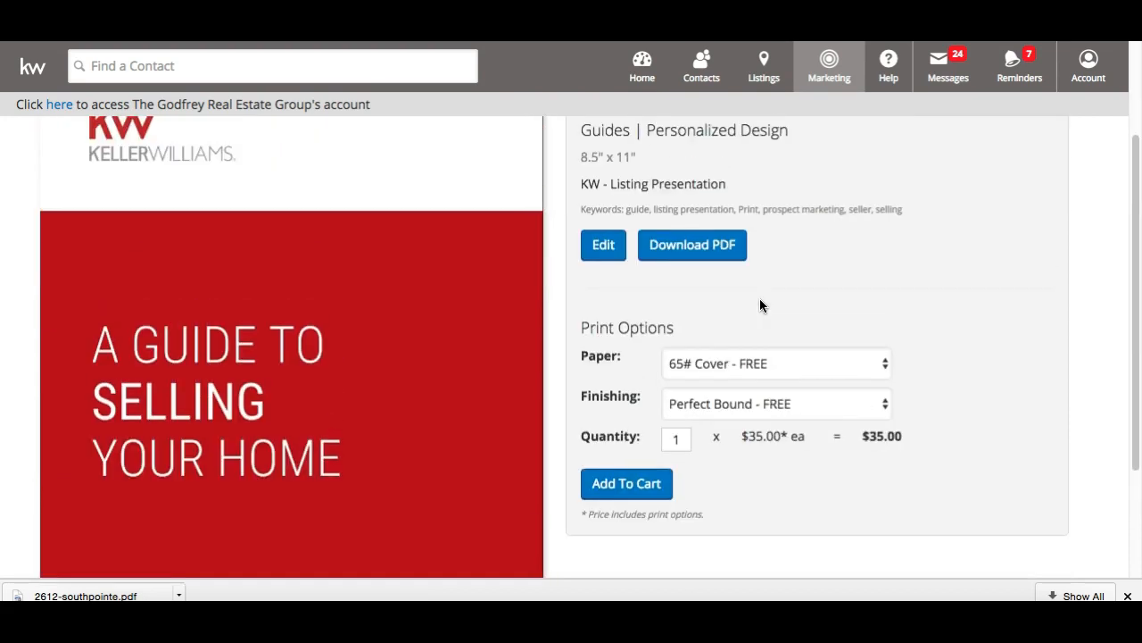
scroll(760, 305, up, 2)
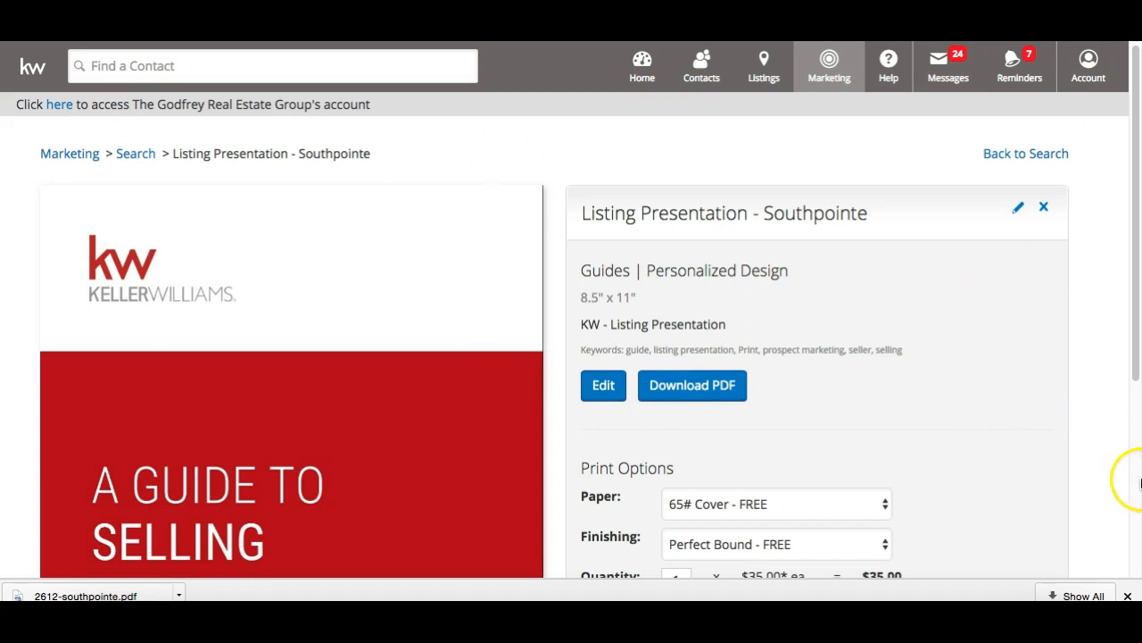
click(1127, 595)
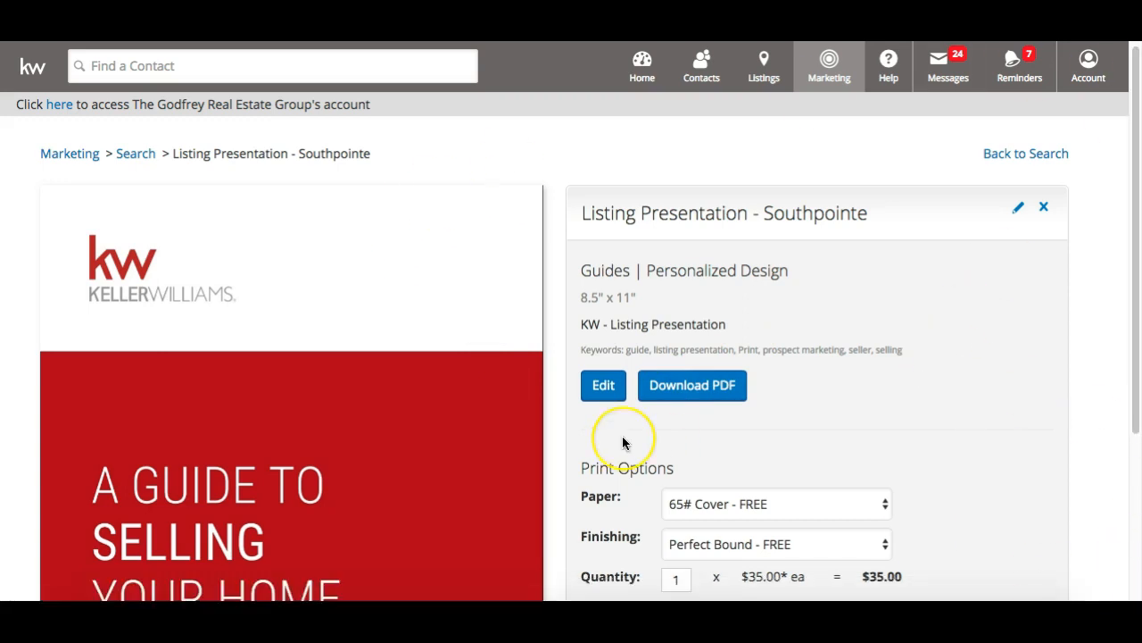
scroll(622, 436, down, 4)
scroll(622, 436, up, 4)
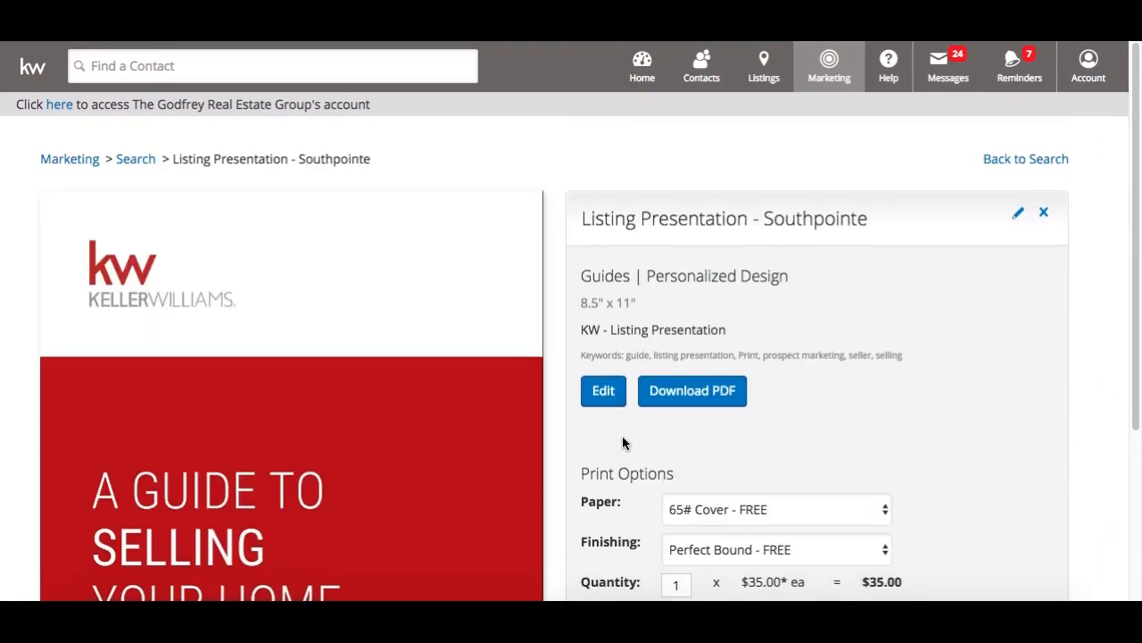